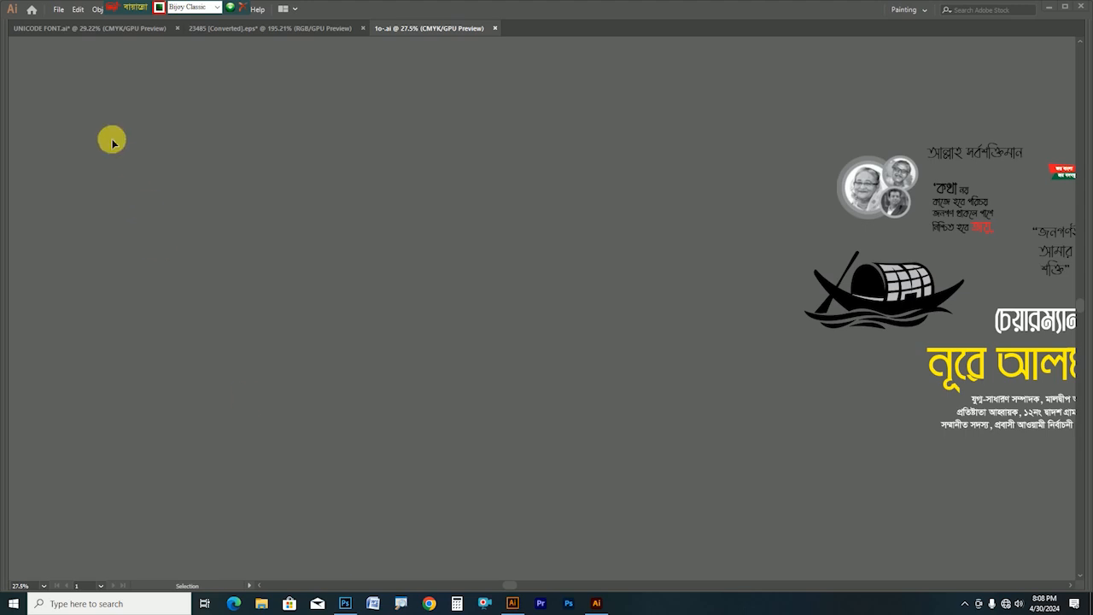
Step: Show the hidden panels and move the Pathfinder panel group above the Character panel
click(59, 9)
click(297, 142)
key(Tab)
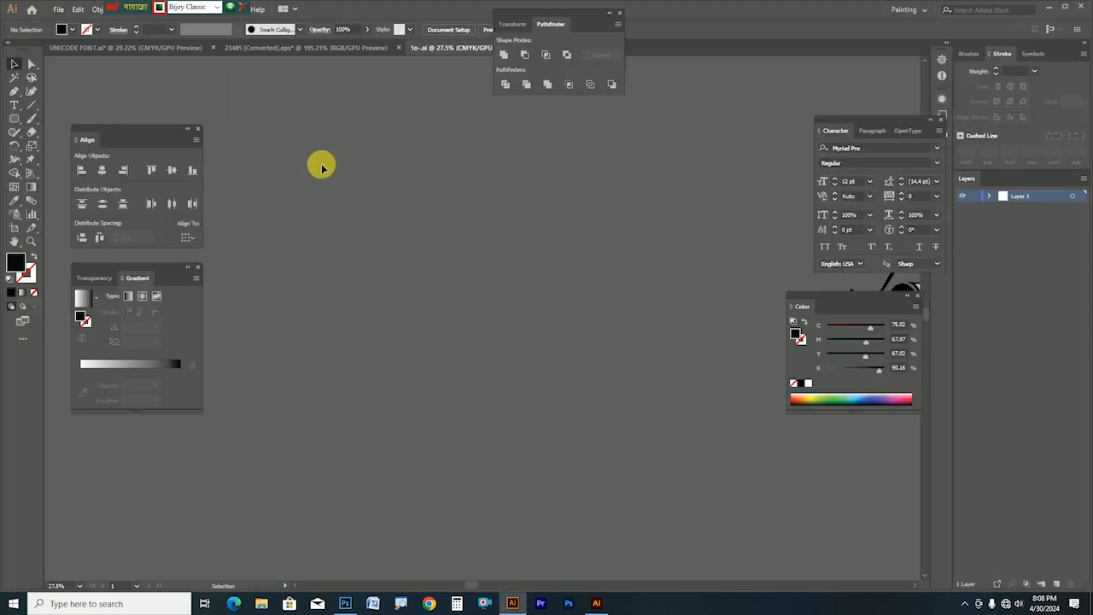
drag(566, 19, 866, 24)
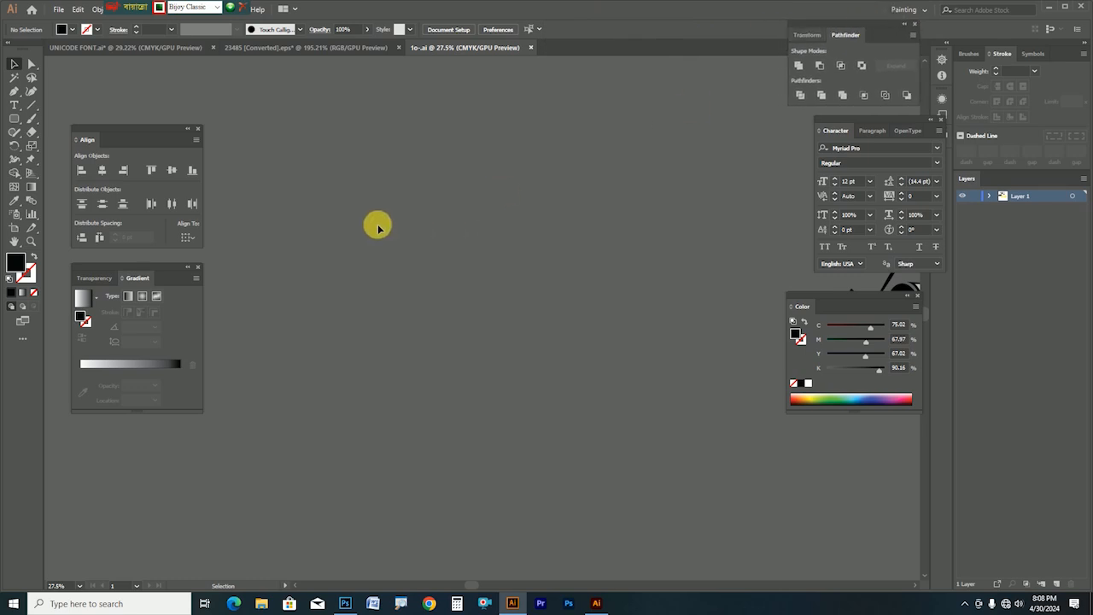
key(Tab)
key(Tab)
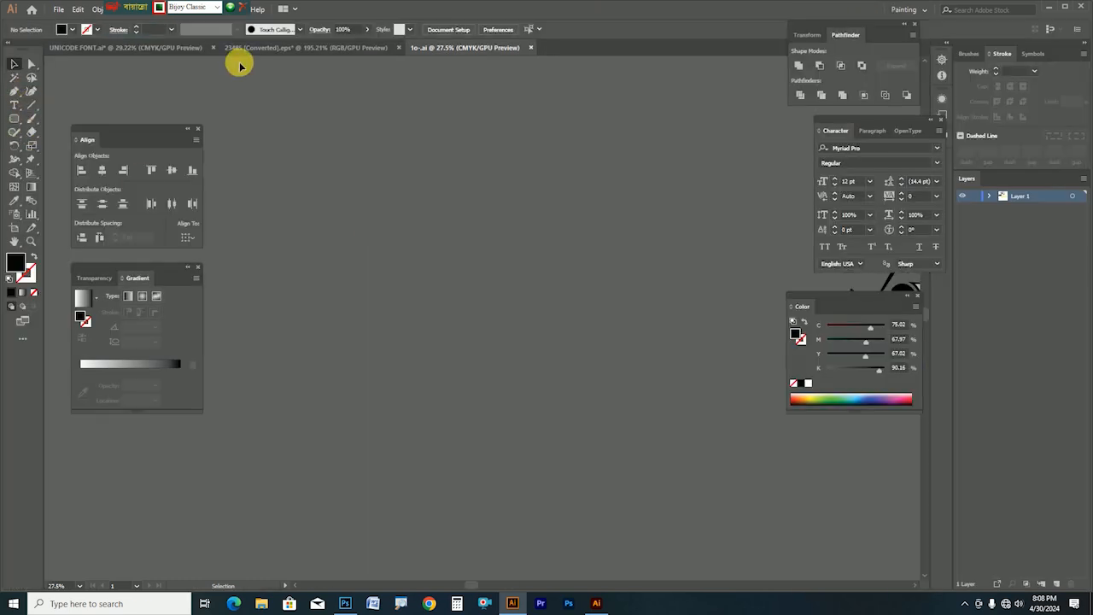
Step: Show the rulers and set their units to inches
key(ctrl+r)
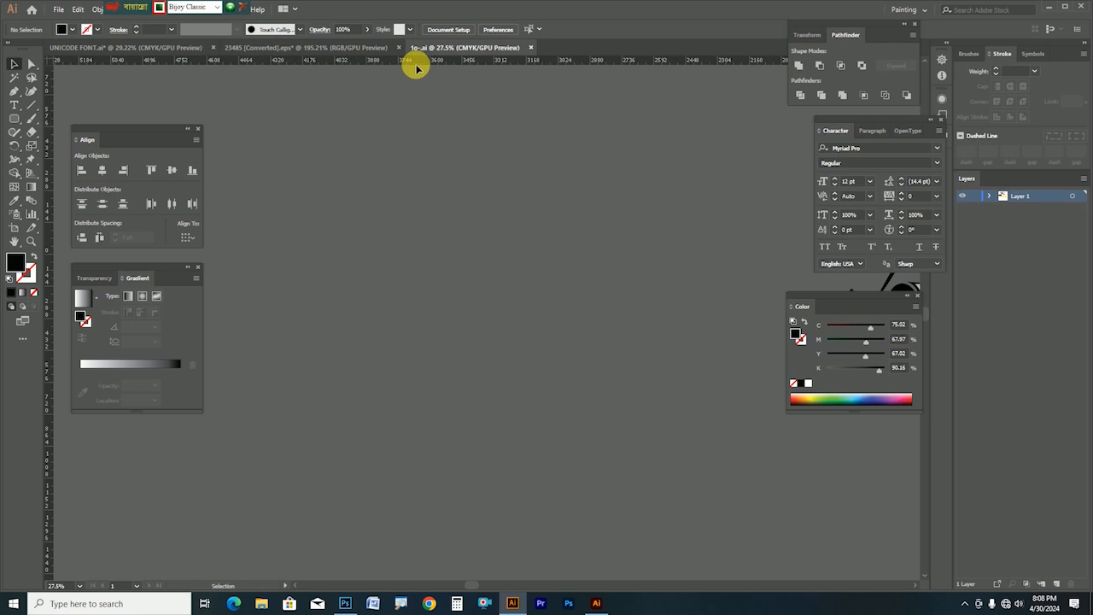
right_click(415, 65)
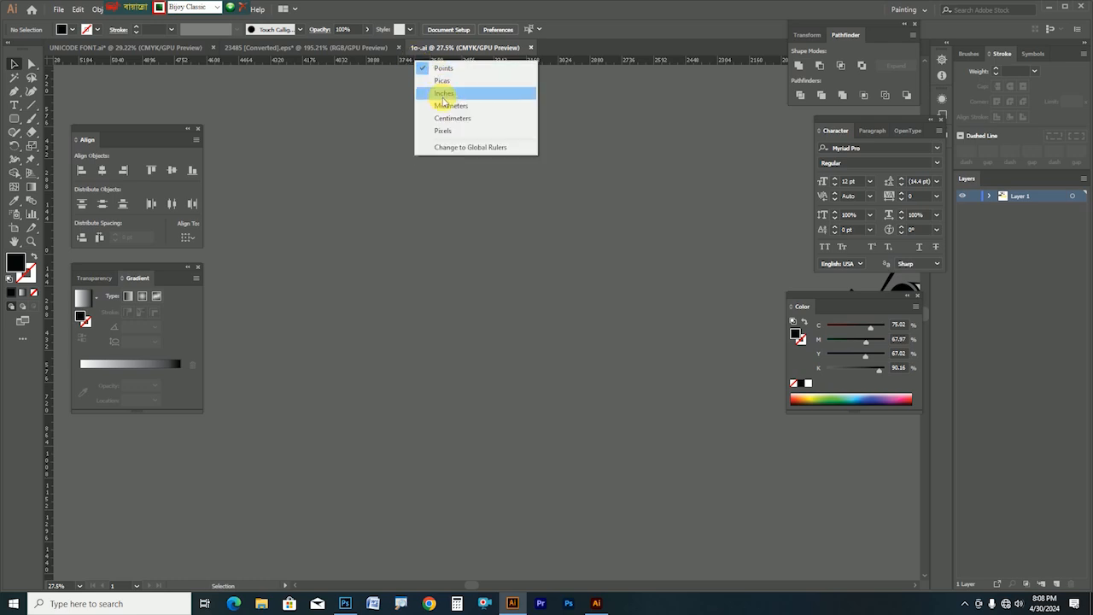
click(439, 92)
Step: Create a rectangle 17 in wide and 22 in high on the empty canvas beside the campaign artwork
drag(14, 117, 72, 120)
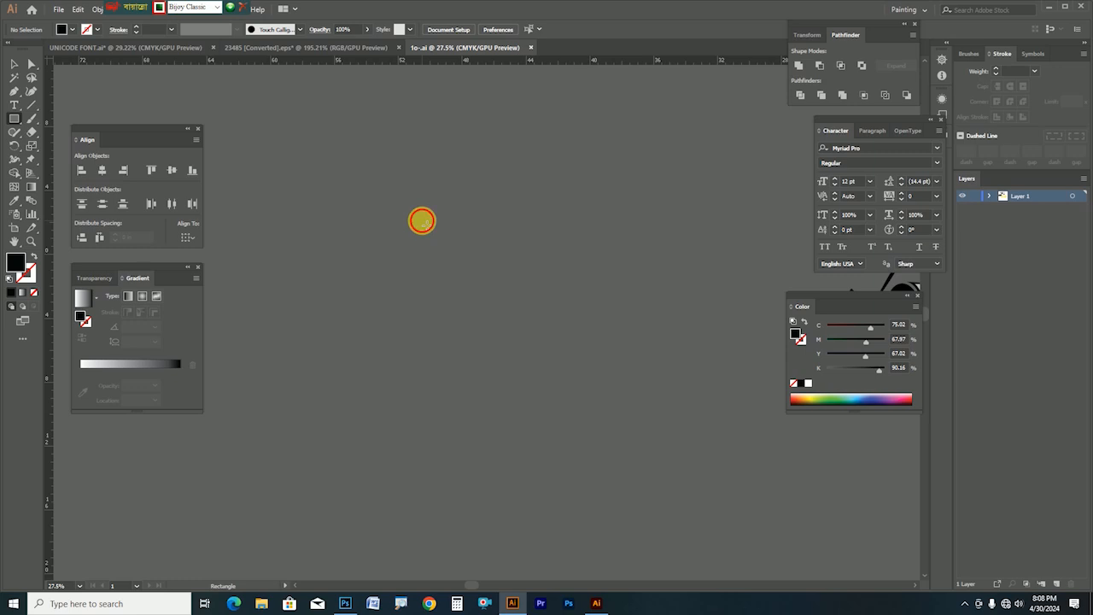
click(422, 221)
text(1)
key(Tab)
text(2)
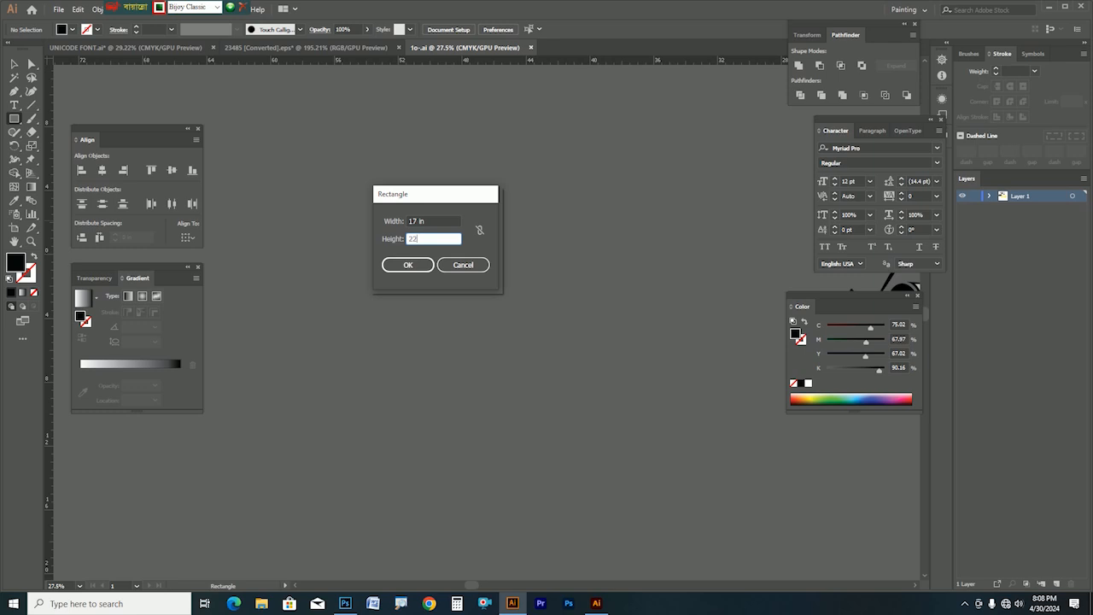
key(Return)
Step: Reposition the rectangle in the empty canvas area and fill it with white
click(15, 65)
drag(505, 348, 471, 262)
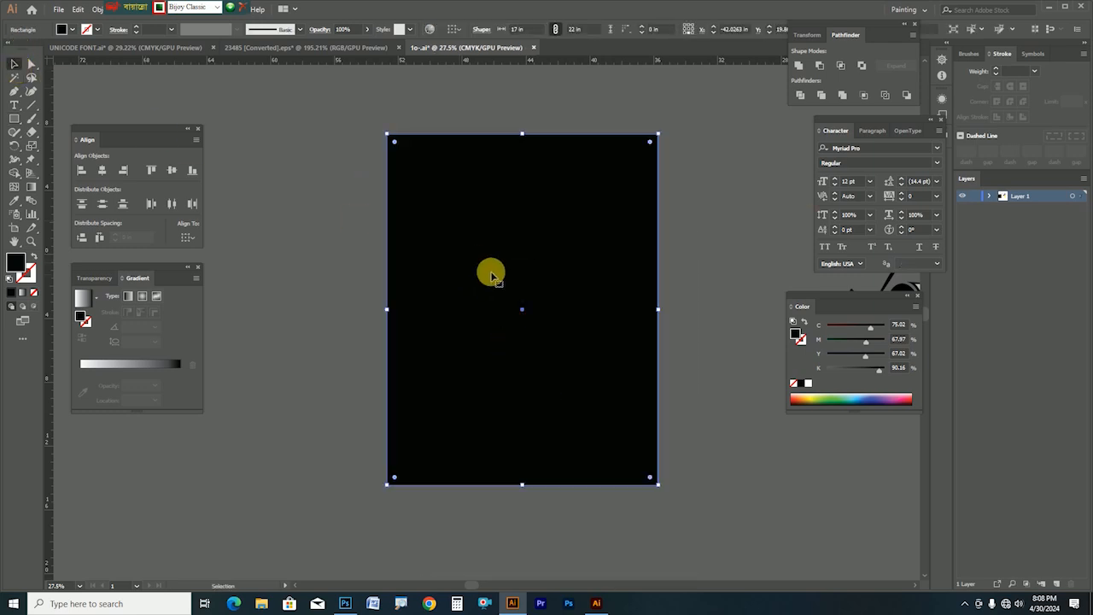
click(809, 385)
click(314, 194)
key(ctrl+a)
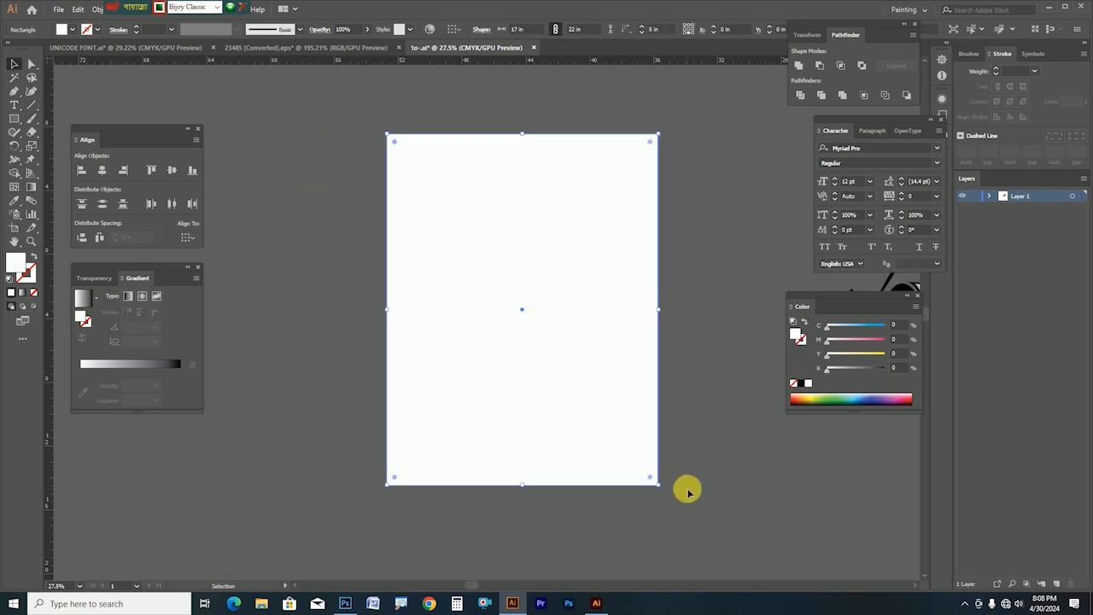
click(350, 163)
key(ctrl+a)
click(362, 183)
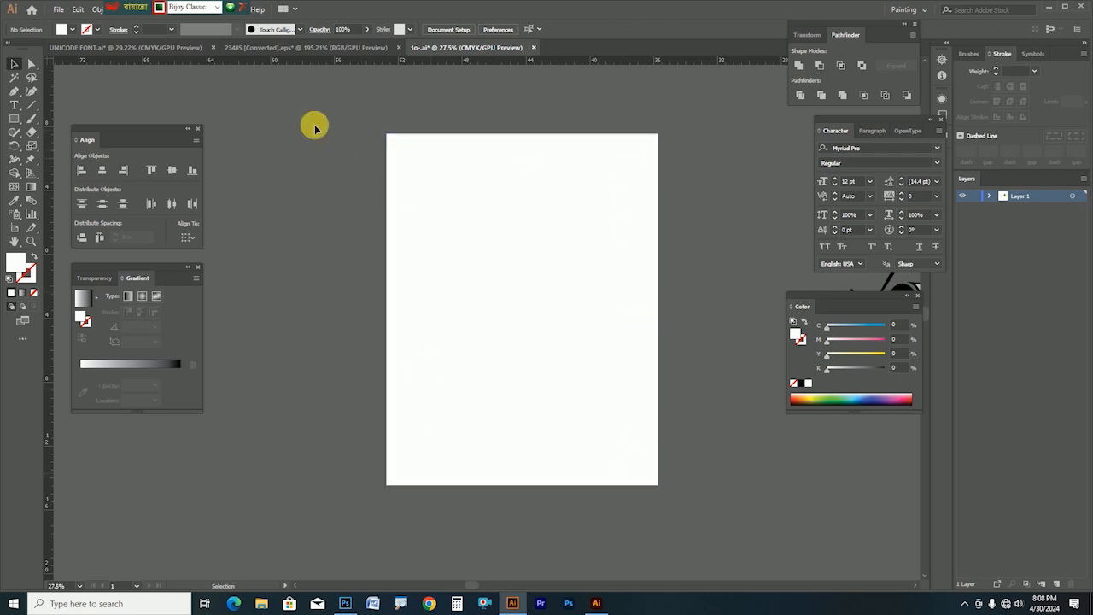
key(ctrl+a)
click(335, 340)
key(ctrl+a)
click(382, 196)
Step: Offset the white rectangle's path by -0.25 in with miter joins and a miter limit of 4
key(ctrl+a)
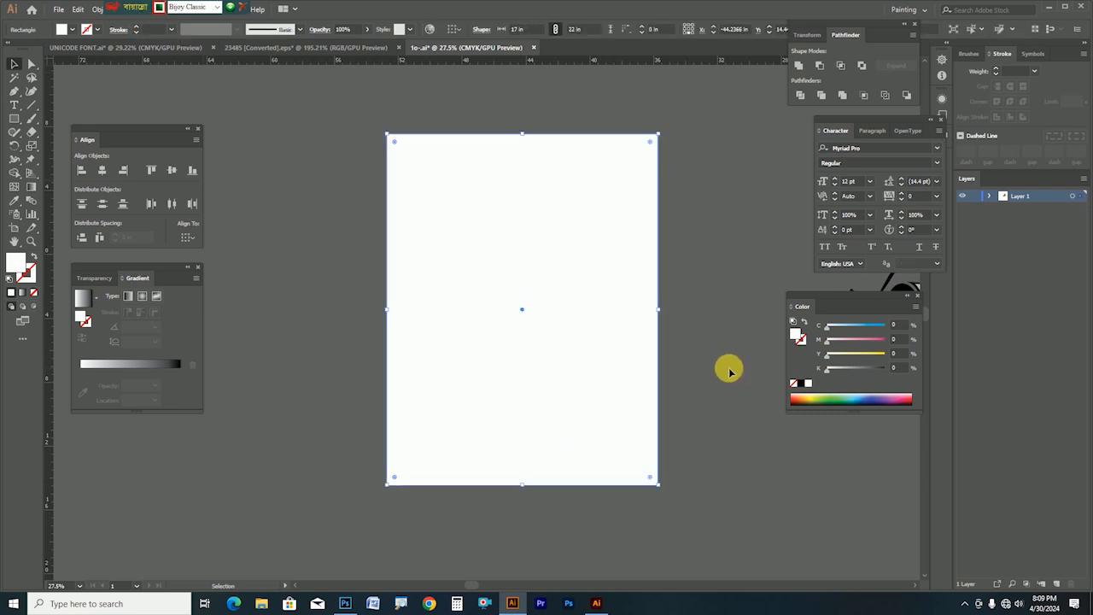
click(101, 9)
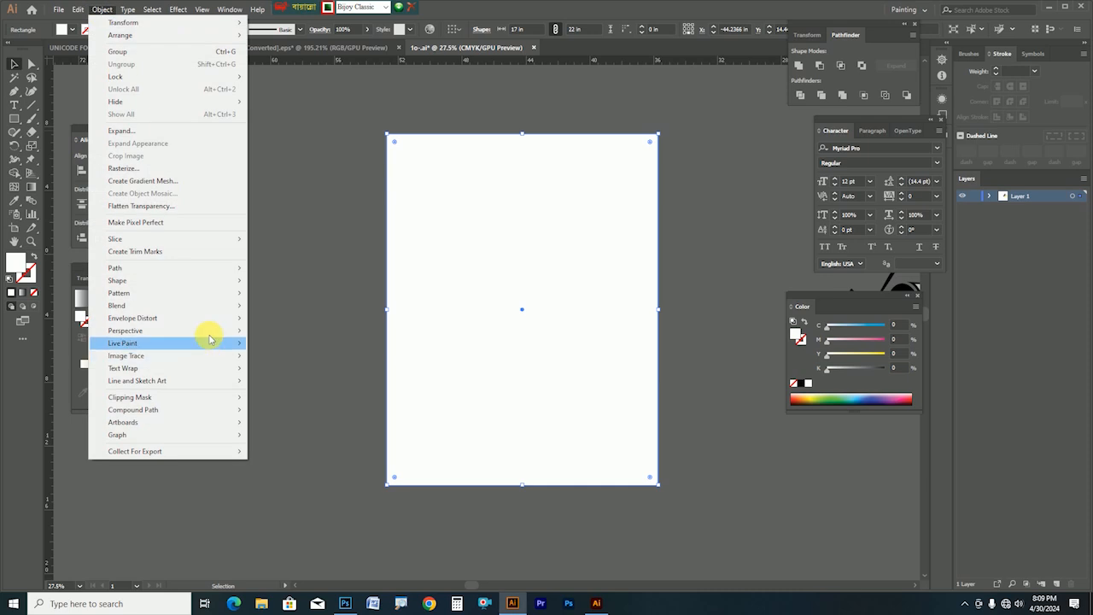
mouse_move(219, 269)
click(290, 314)
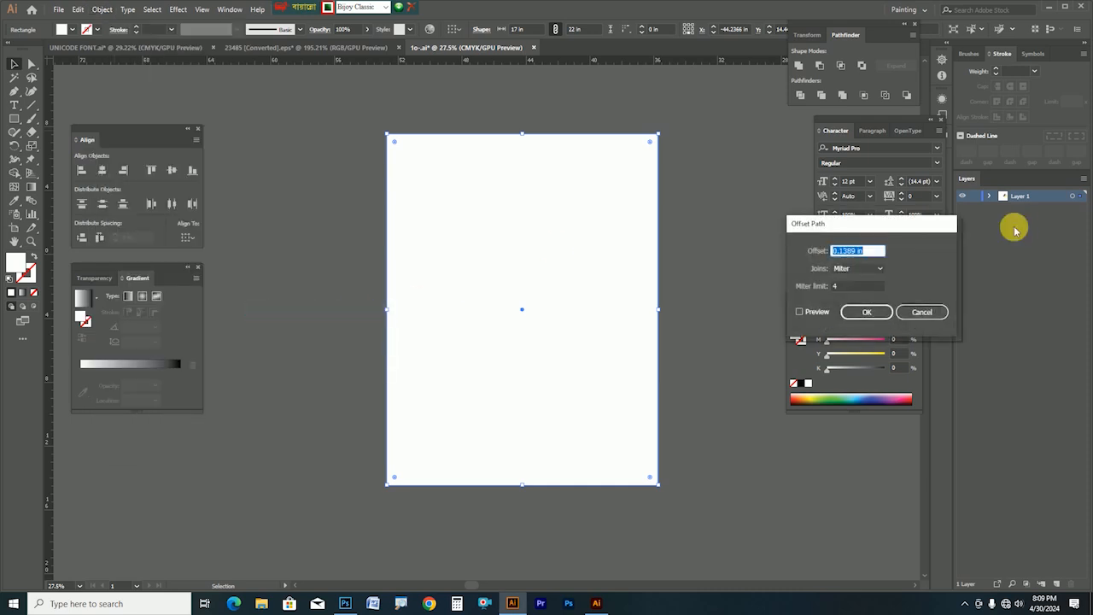
click(815, 313)
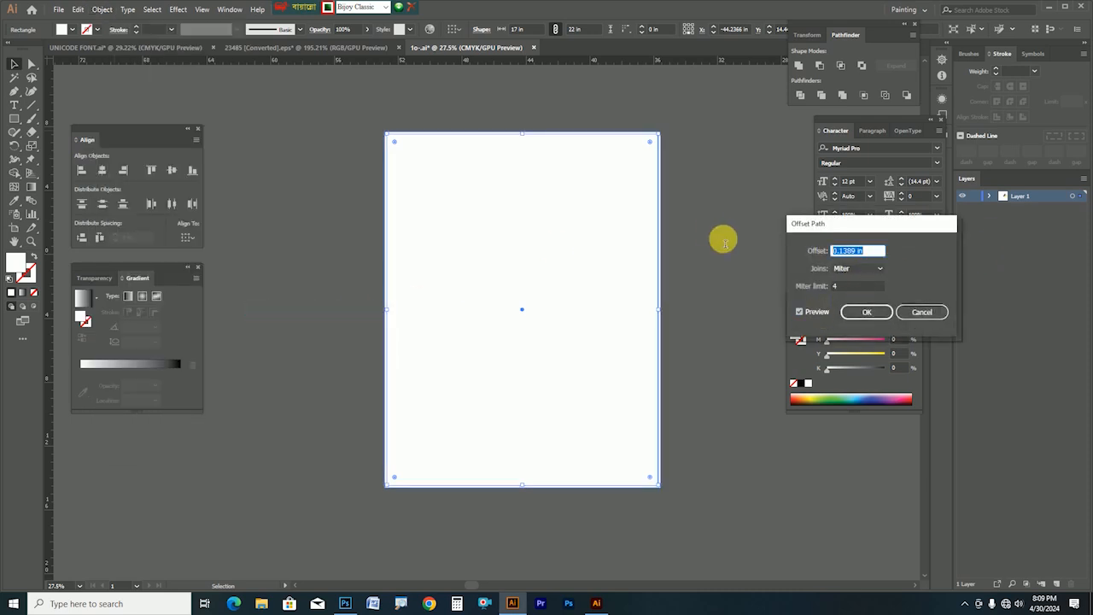
text(-0.2)
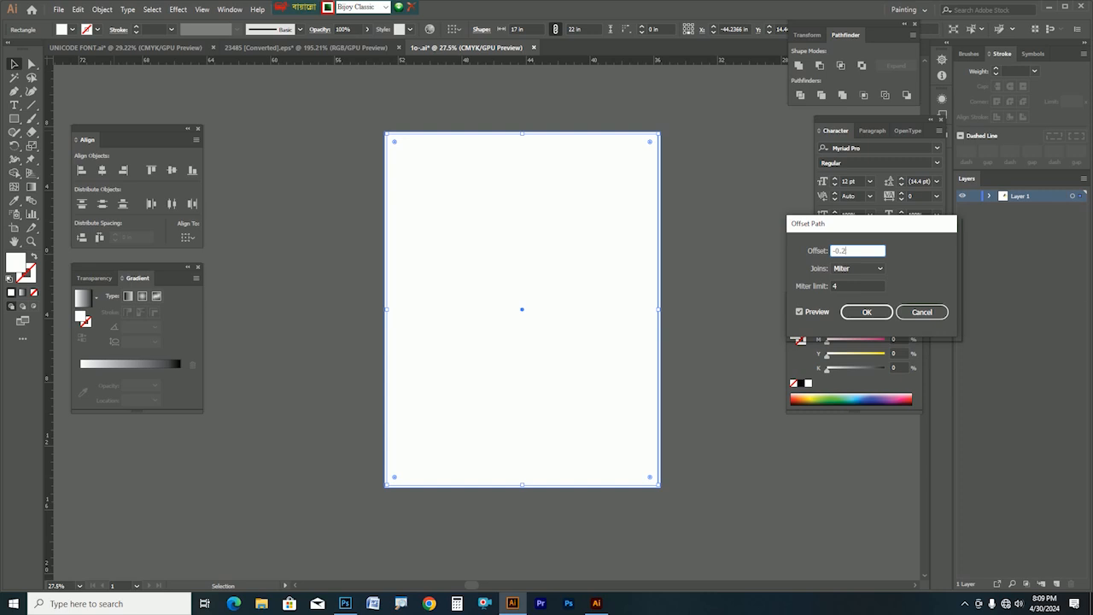
text(5)
click(801, 313)
click(801, 313)
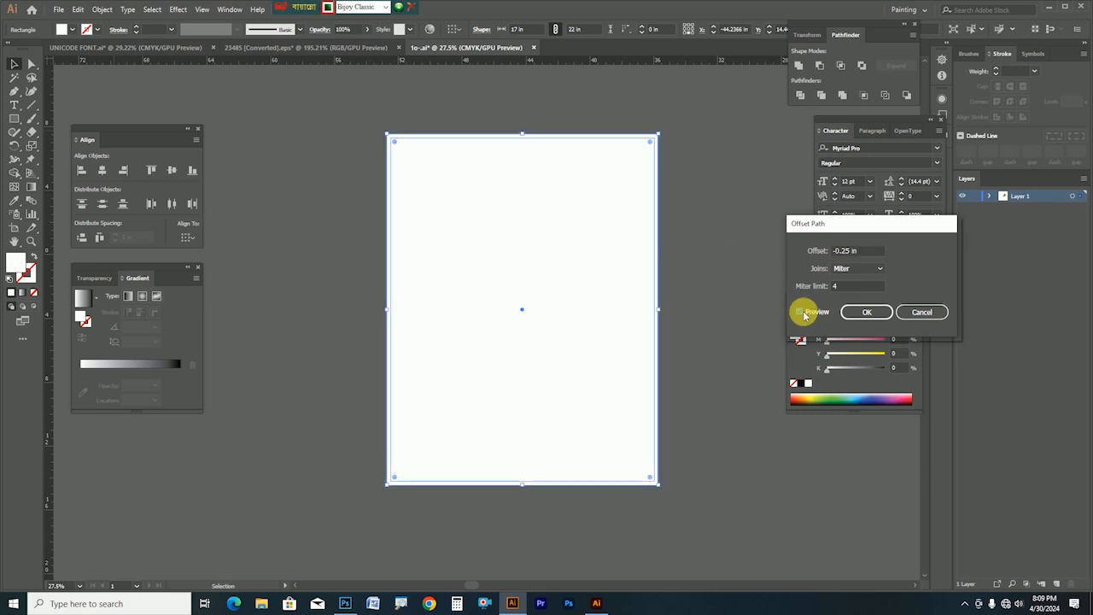
click(866, 311)
Step: Convert the inset path into guides and hide the panels
right_click(529, 273)
click(566, 418)
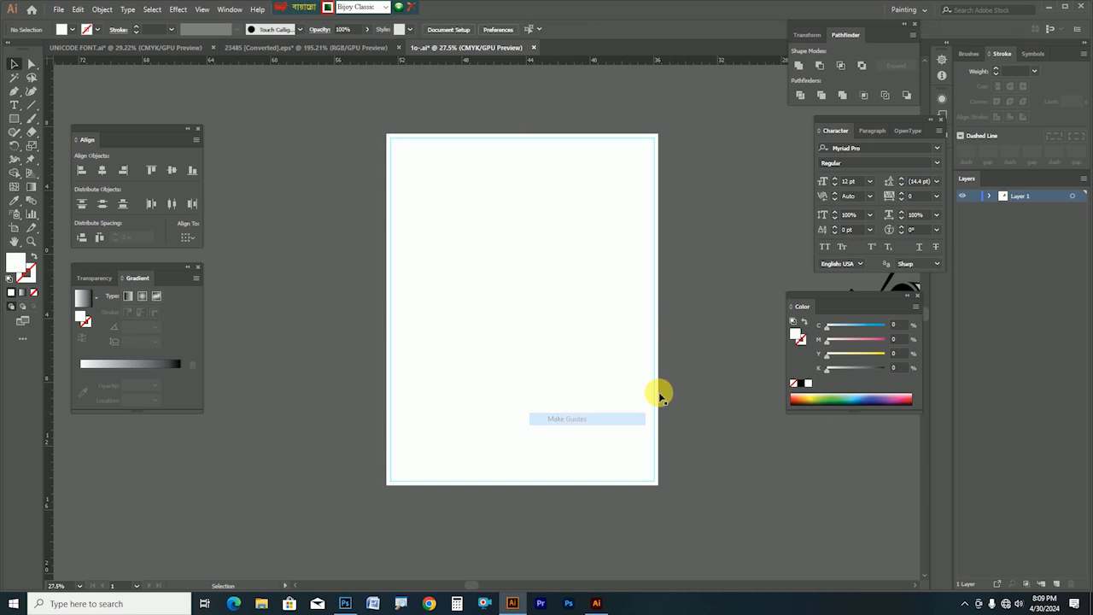
click(498, 333)
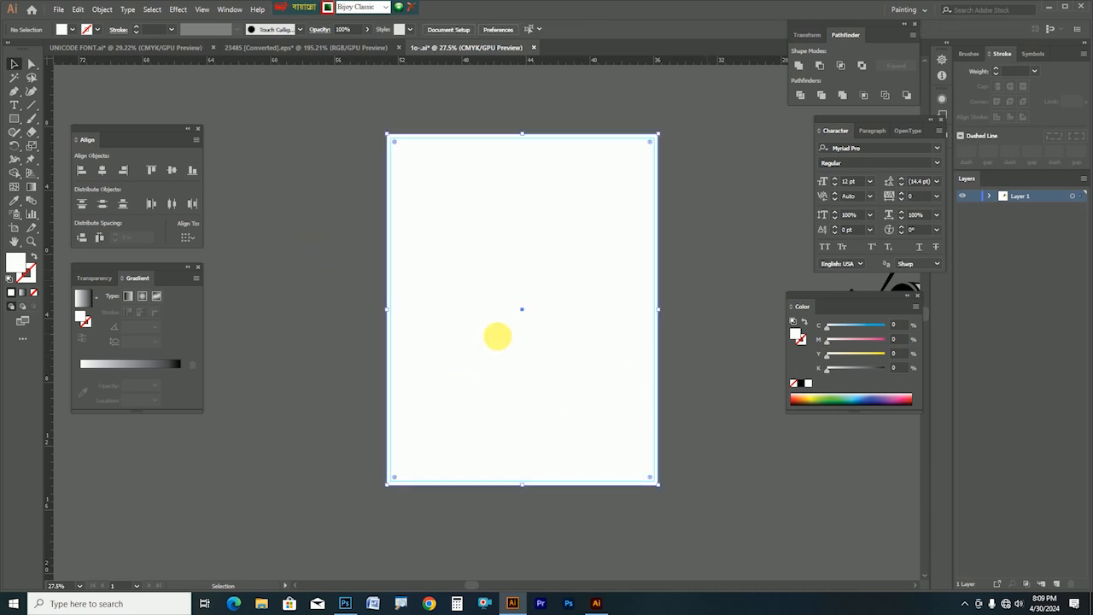
key(Tab)
click(697, 341)
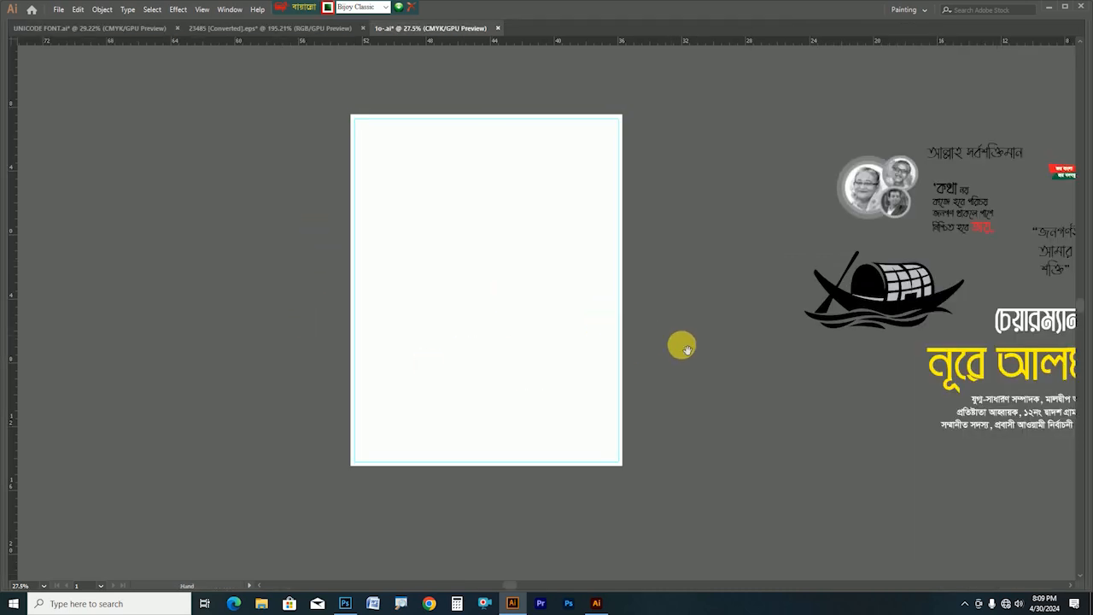
drag(583, 366, 516, 381)
click(427, 422)
key(a)
drag(428, 421, 536, 385)
key(ctrl+z)
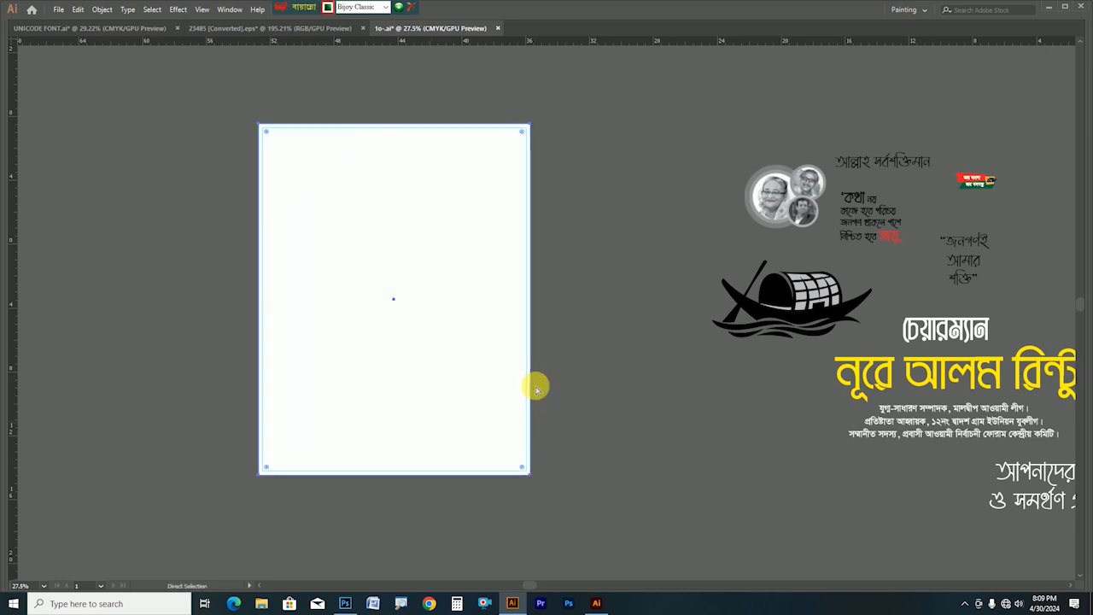
Step: Shrink a copy of the white page rectangle into a full-width strip about 0.19 in high along the page's top edge
key(v)
drag(394, 474, 601, 207)
key(z)
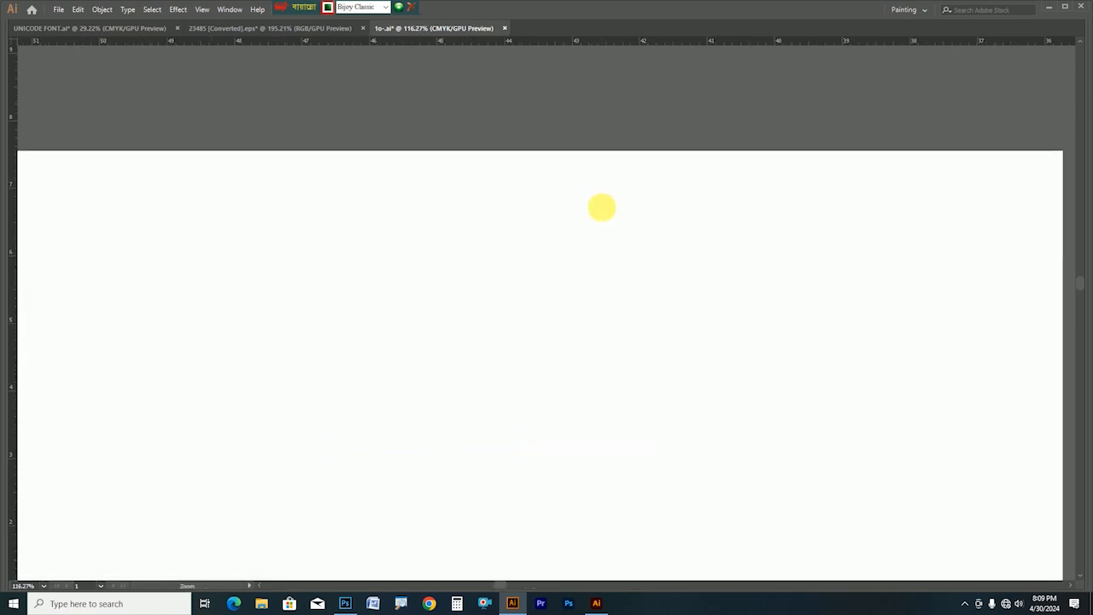
drag(516, 298, 597, 268)
key(v)
drag(572, 226, 574, 121)
key(z)
drag(666, 186, 537, 183)
key(v)
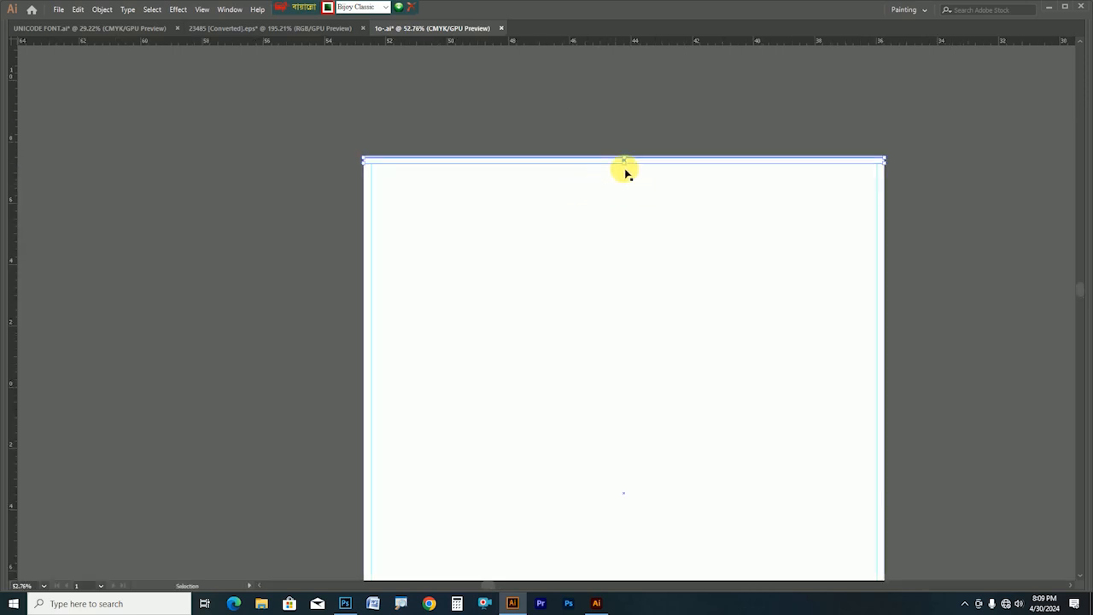
Step: Fill the thin top strip with a light grey of 11% black
key(Tab)
key(Tab)
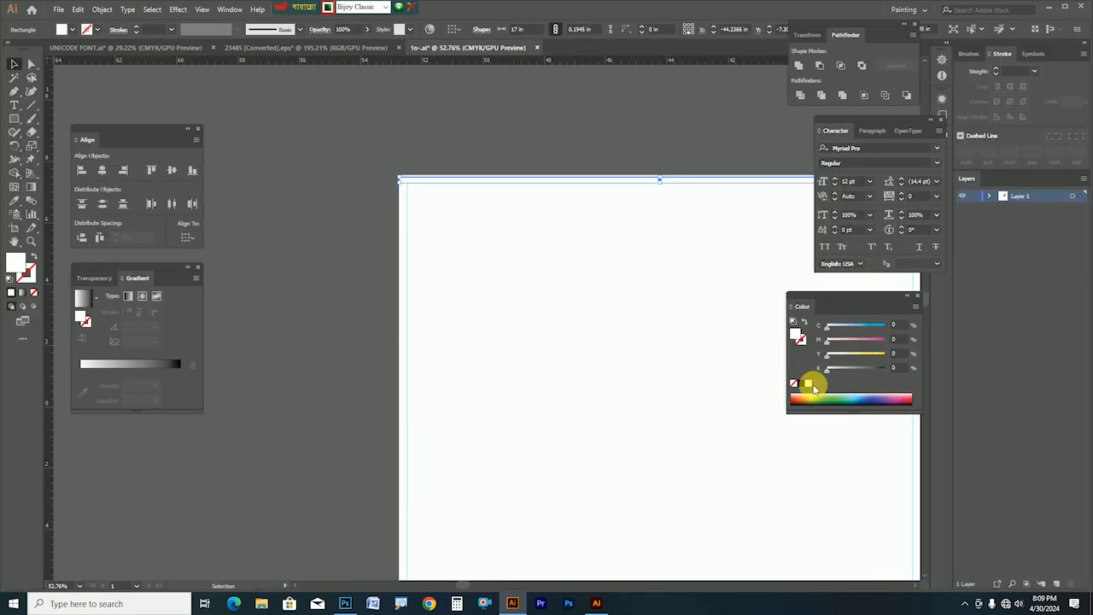
click(807, 385)
drag(840, 369, 834, 368)
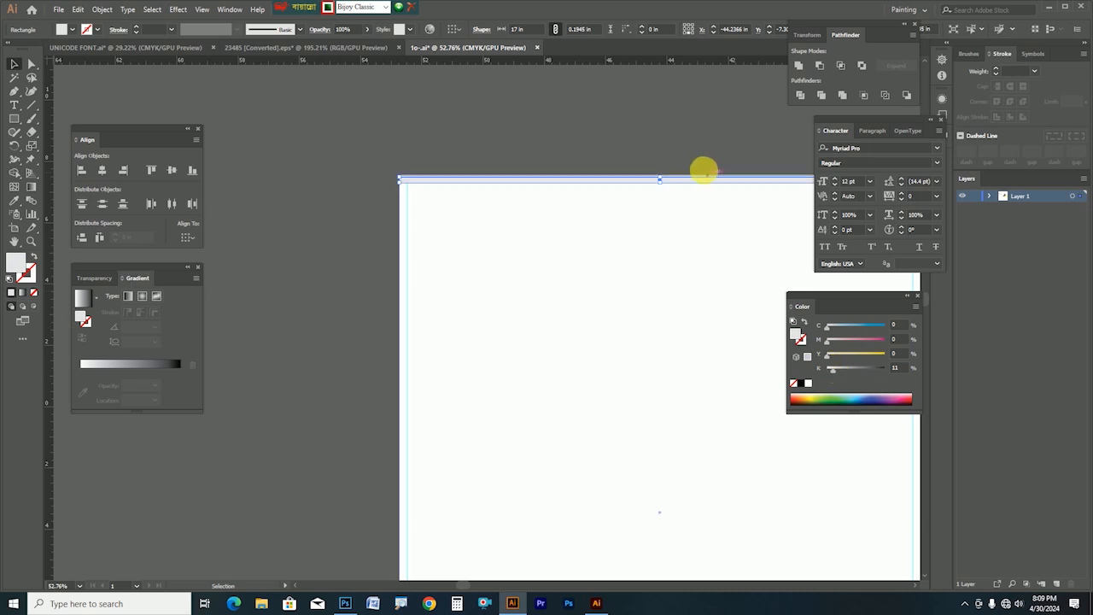
click(693, 161)
Step: Make the grey strip thinner, leaving a narrow white gap between it and the page's top edge
key(Tab)
key(ctrl+space)
drag(642, 173, 707, 182)
click(656, 163)
click(654, 159)
drag(618, 160, 622, 161)
click(620, 119)
Step: Copy the grey strip straight down by about 0.18 in and repeat the copy over the upper third of the page
drag(692, 164, 687, 170)
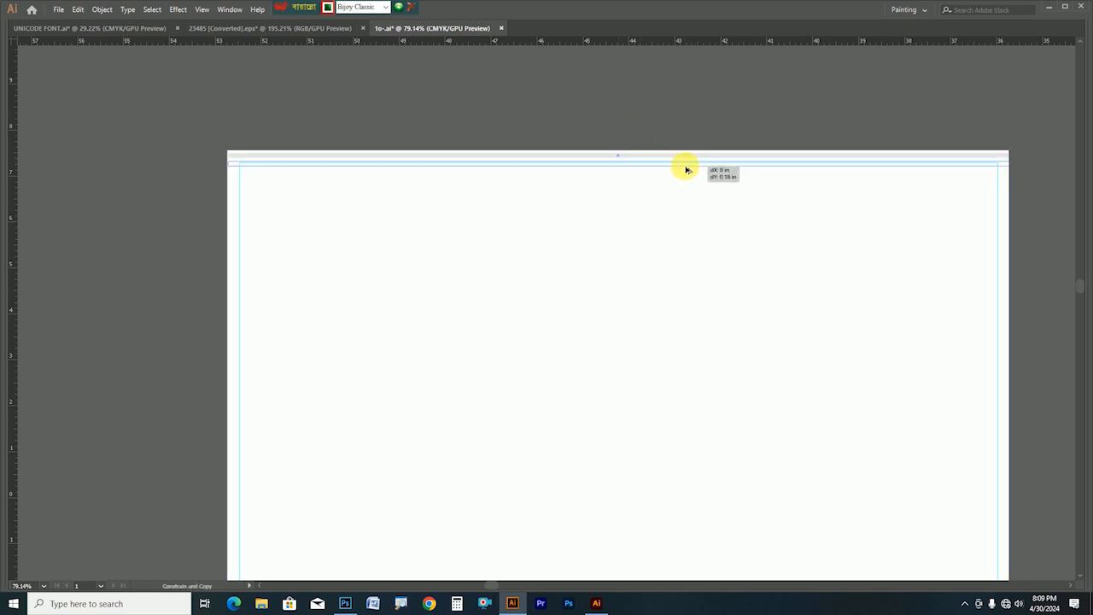
drag(687, 170, 685, 168)
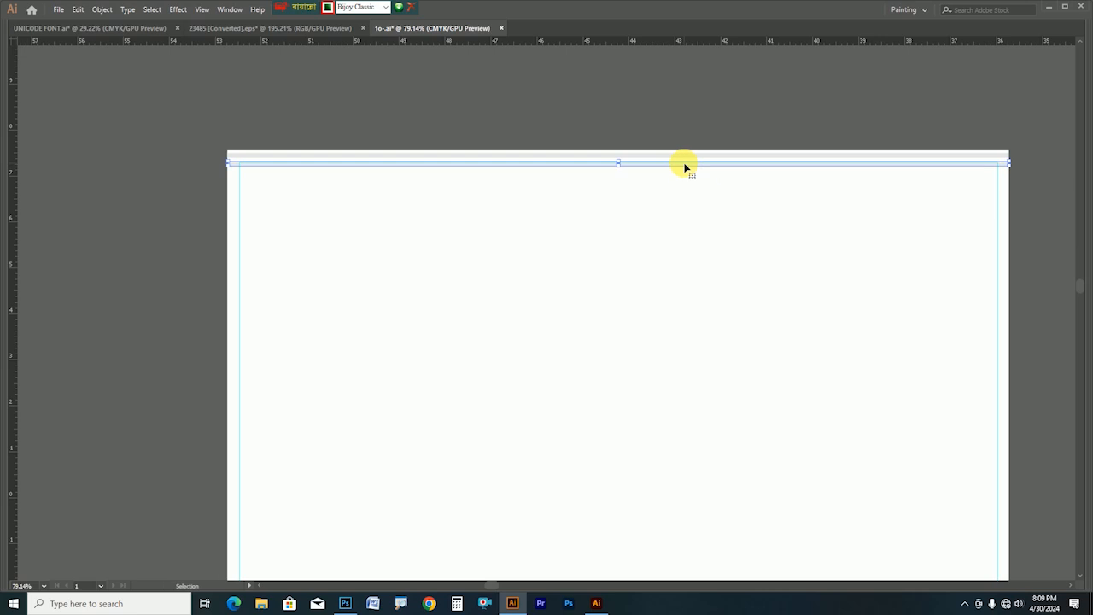
key(ctrl+d)
key(ctrl+d)
key(ctrl+d)
key(ctrl+d)
key(ctrl+d)
key(ctrl+d)
key(ctrl+d)
key(ctrl+d)
key(ctrl+d)
key(ctrl+d)
key(ctrl+d)
key(ctrl+d)
key(ctrl+d)
key(ctrl+d)
key(ctrl+d)
key(ctrl+d)
key(ctrl+d)
key(ctrl+d)
key(ctrl+d)
key(ctrl+d)
key(ctrl+d)
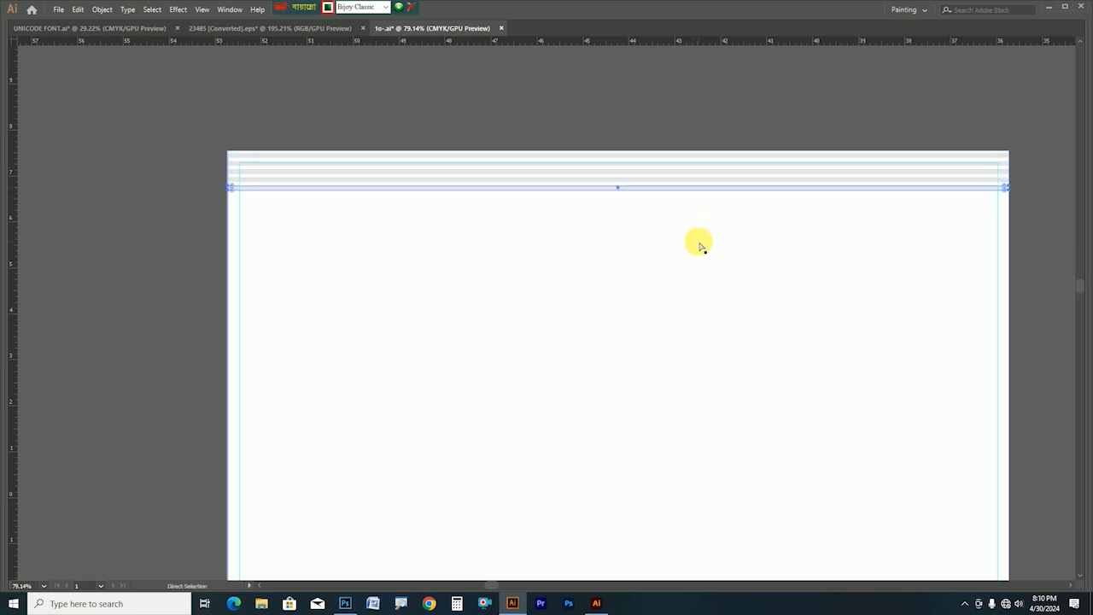
key(ctrl+d)
key(ctrl+d)
key(ctrl+d)
key(ctrl+d)
key(ctrl+d)
key(ctrl+d)
key(ctrl+d)
key(ctrl+d)
key(ctrl+d)
key(ctrl+d)
key(ctrl+d)
key(ctrl+d)
key(ctrl+d)
key(ctrl+d)
key(ctrl+d)
key(ctrl+d)
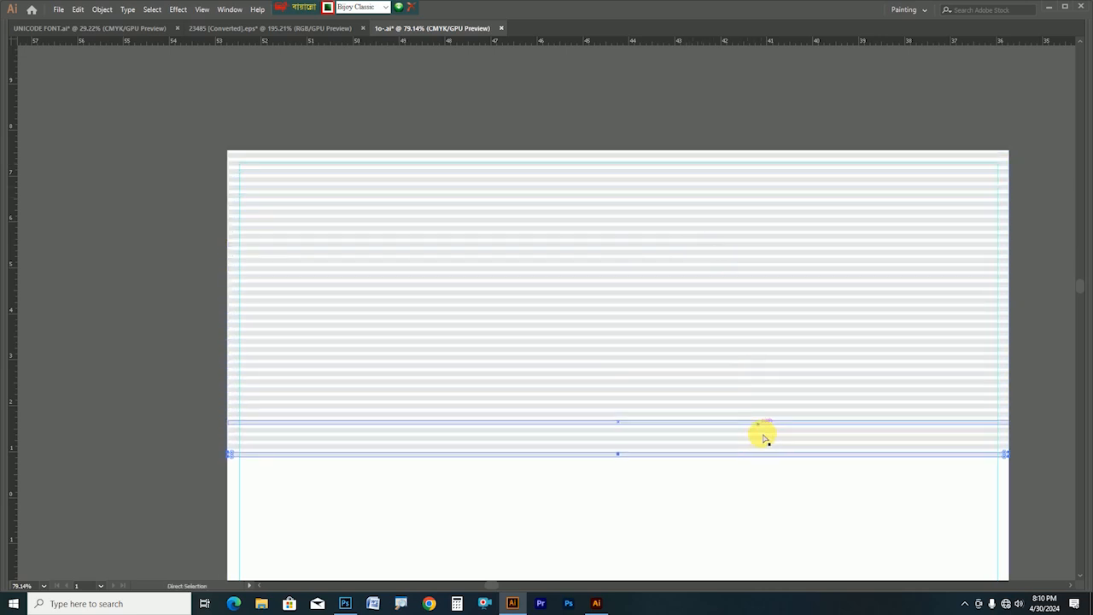
Step: Repeat the grey strip copy down the page until the stripes reach the lower part, above the bottom margin
key(z)
drag(666, 456, 546, 430)
drag(549, 378, 436, 137)
drag(501, 287, 510, 324)
key(ctrl+d)
key(ctrl+d)
key(ctrl+d)
key(ctrl+d)
key(ctrl+d)
key(ctrl+d)
key(ctrl+d)
key(ctrl+d)
key(ctrl+d)
key(ctrl+d)
key(ctrl+d)
key(ctrl+d)
key(ctrl+d)
key(ctrl+d)
key(ctrl+d)
key(ctrl+d)
key(ctrl+d)
key(ctrl+d)
key(ctrl+d)
key(ctrl+d)
key(ctrl+d)
key(ctrl+d)
key(ctrl+d)
key(ctrl+d)
key(ctrl+d)
key(ctrl+d)
key(ctrl+d)
key(ctrl+d)
key(ctrl+d)
key(ctrl+d)
key(ctrl+d)
key(ctrl+d)
key(ctrl+d)
key(ctrl+d)
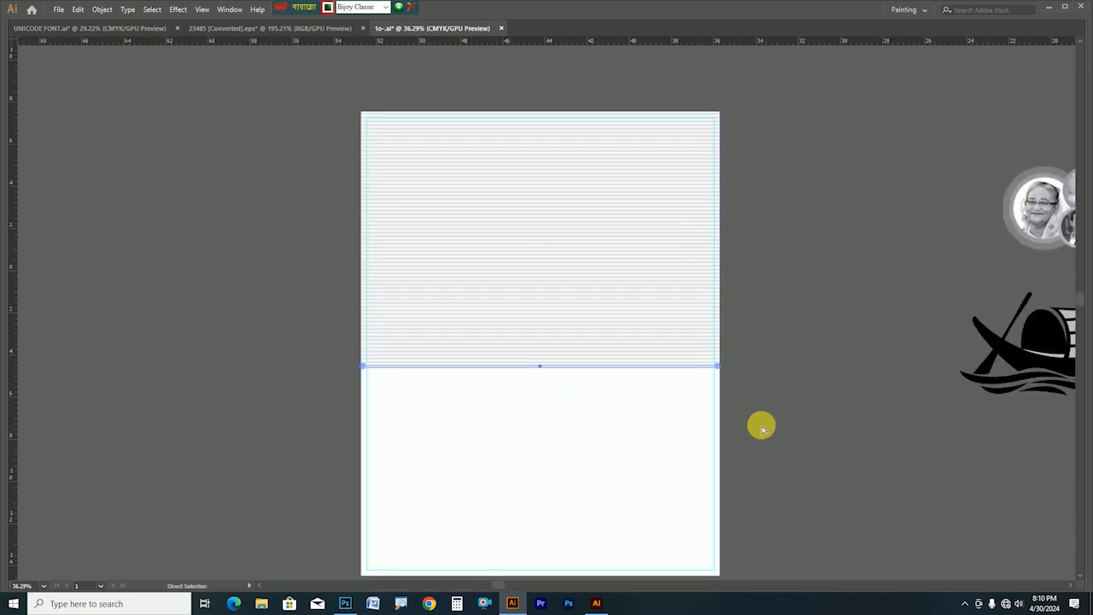
key(ctrl+d)
key(ctrl+d)
key(ctrl+d)
key(ctrl+d)
key(ctrl+d)
key(ctrl+d)
key(ctrl+d)
key(ctrl+d)
key(ctrl+d)
key(ctrl+d)
key(ctrl+d)
key(ctrl+d)
key(ctrl+d)
key(ctrl+d)
key(ctrl+d)
key(ctrl+d)
key(ctrl+d)
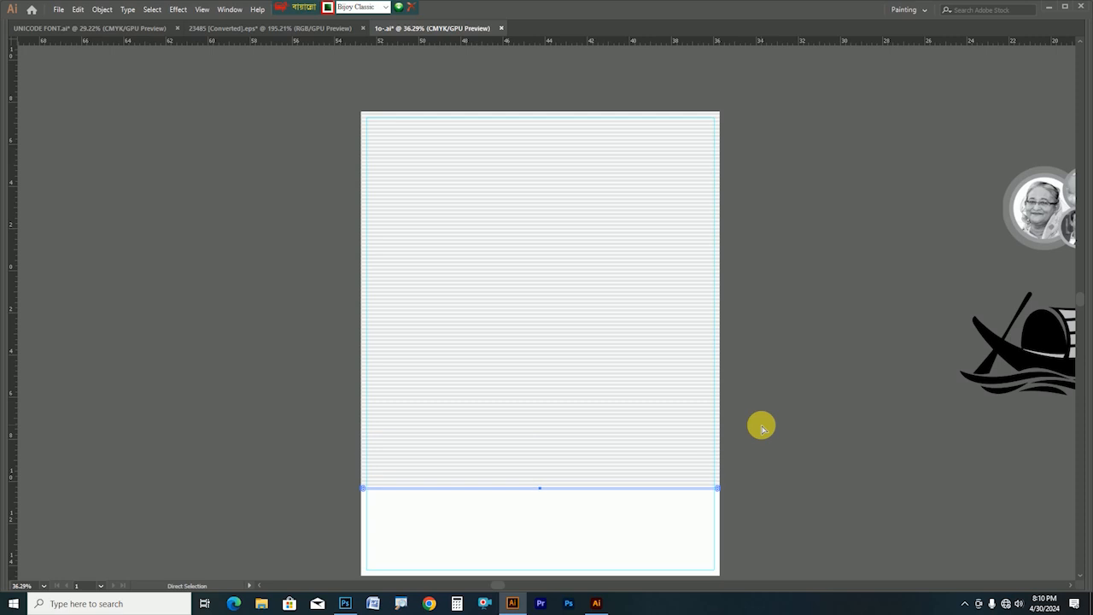
scroll(760, 433, down, 2)
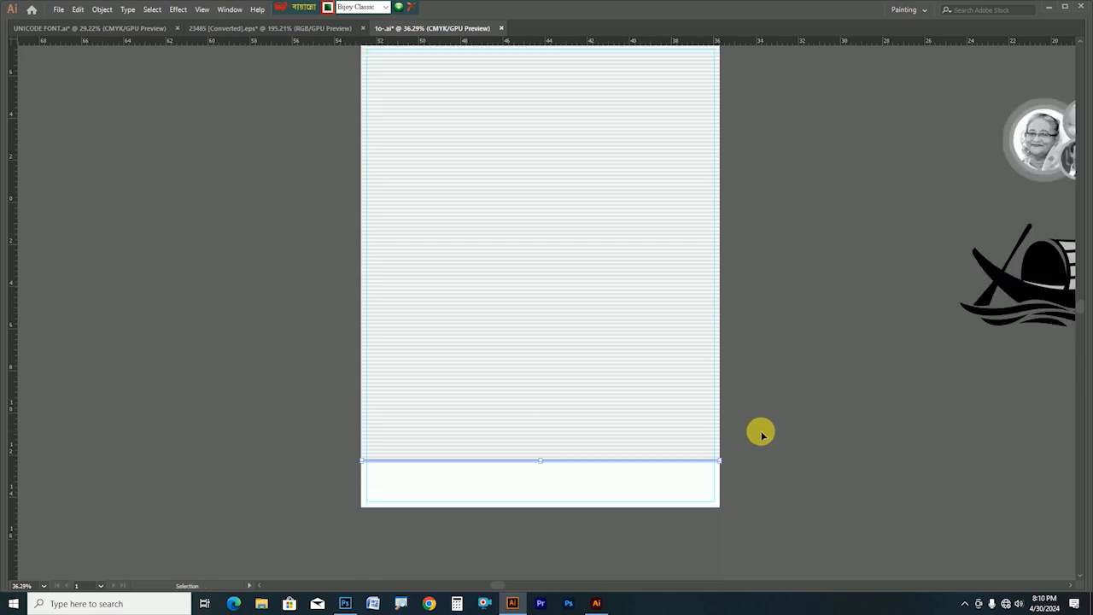
Step: Lock the white page rectangle behind the grey stripes
click(540, 501)
key(ctrl+2)
key(space)
drag(541, 424, 518, 482)
drag(487, 544, 593, 44)
scroll(514, 451, down, 2)
drag(519, 462, 520, 467)
click(768, 437)
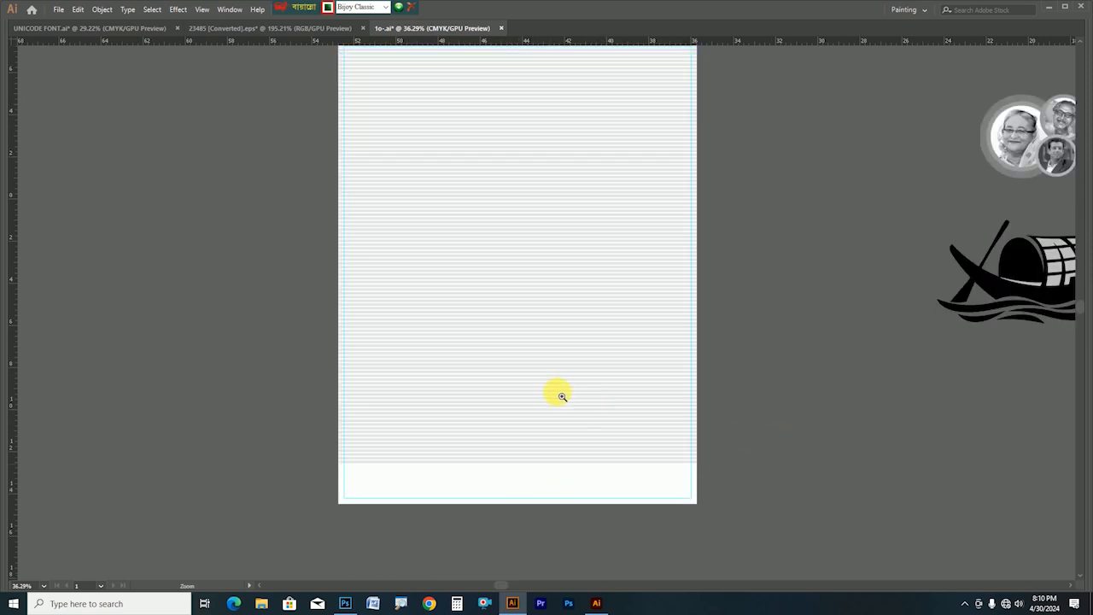
Step: Examine the stripe spacing and the unstriped area along the page's bottom edge
key(z)
drag(555, 390, 789, 404)
drag(502, 389, 936, 269)
drag(553, 378, 656, 207)
drag(538, 268, 413, 276)
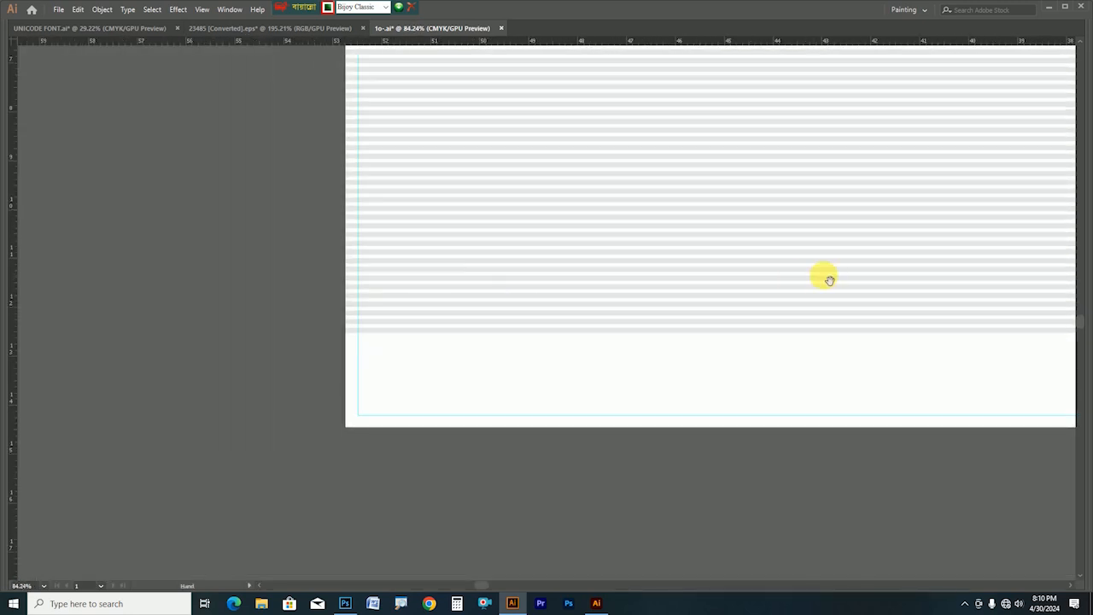
drag(827, 276, 401, 298)
drag(697, 283, 705, 399)
drag(757, 283, 532, 280)
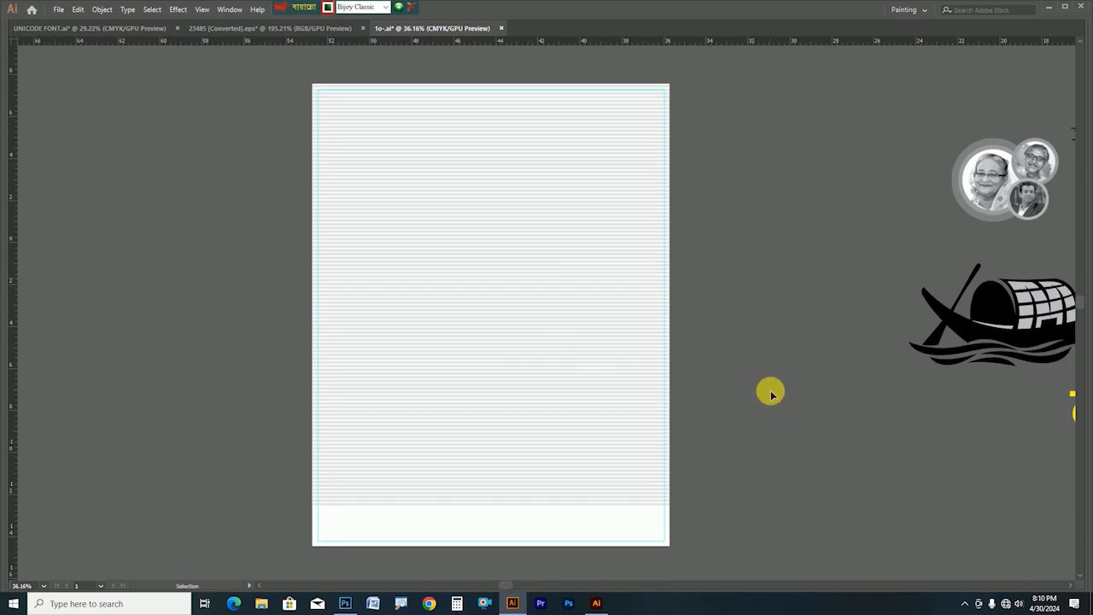
Step: Delete the closely spaced grey stripes, keeping only a few at the page's top edge
key(z)
drag(473, 188, 502, 256)
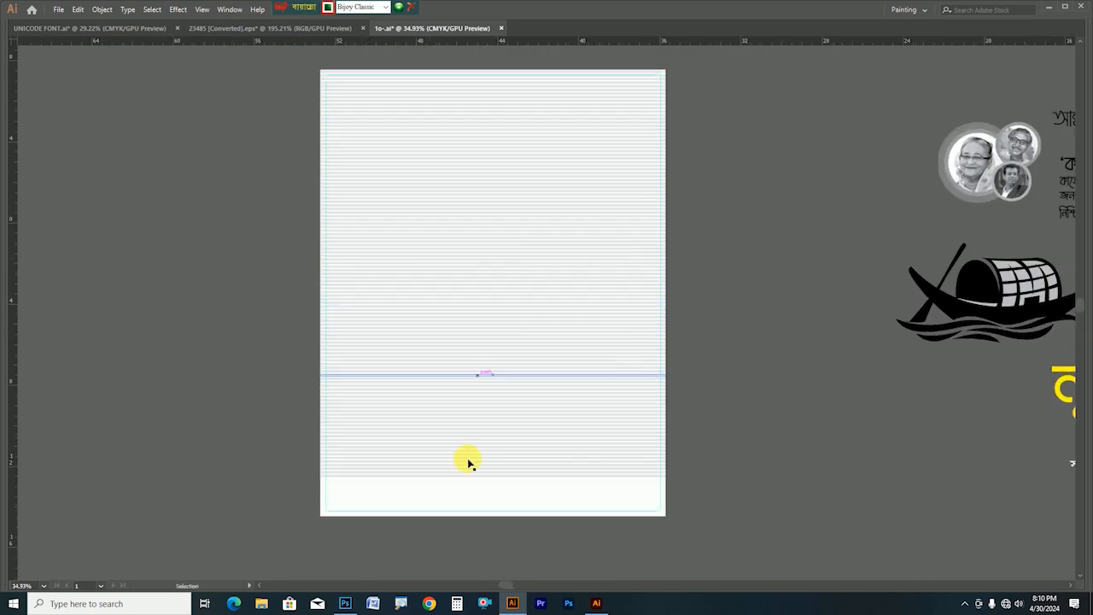
drag(467, 491, 671, 201)
key(Delete)
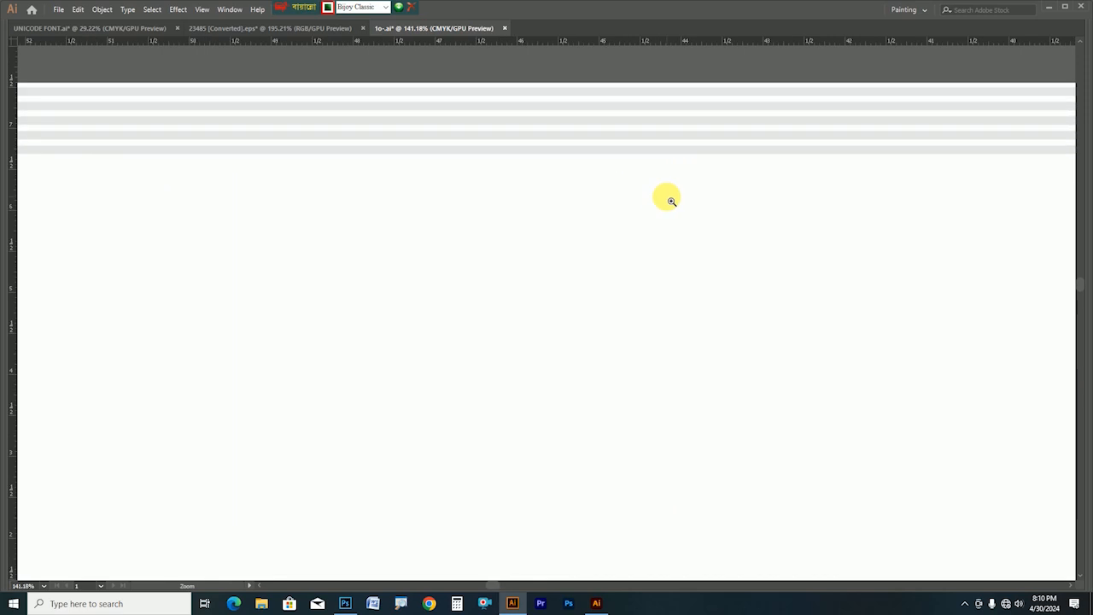
Step: Copy the top grey strip straight down with a wider gap and repeat the copy down to the lower part of the page
drag(547, 175, 559, 115)
drag(639, 168, 454, 158)
drag(559, 206, 518, 196)
key(ctrl+d)
key(ctrl+d)
key(ctrl+d)
key(ctrl+d)
key(ctrl+d)
key(ctrl+d)
key(ctrl+d)
key(ctrl+d)
key(ctrl+d)
key(ctrl+d)
key(ctrl+d)
key(ctrl+d)
key(ctrl+d)
key(ctrl+d)
key(ctrl+d)
key(ctrl+d)
key(ctrl+d)
key(ctrl+d)
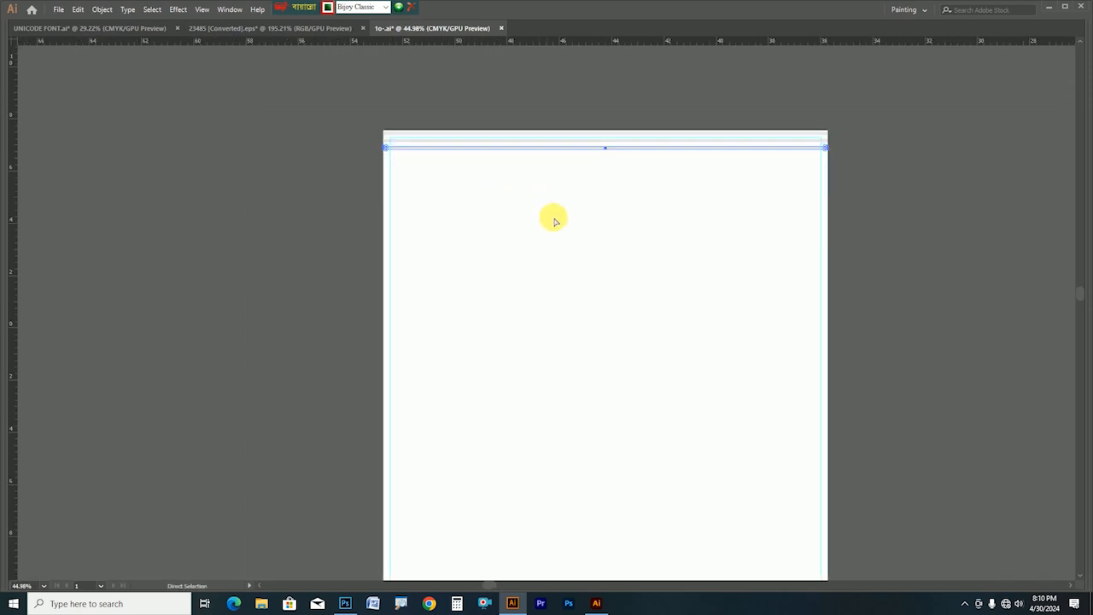
key(ctrl+d)
key(ctrl+d)
key(ctrl+d)
key(ctrl+d)
key(ctrl+d)
key(ctrl+d)
key(ctrl+d)
key(ctrl+d)
key(ctrl+d)
key(ctrl+d)
key(ctrl+d)
key(ctrl+d)
key(ctrl+d)
key(ctrl+d)
key(ctrl+d)
key(ctrl+d)
key(ctrl+d)
key(ctrl+d)
key(ctrl+d)
key(ctrl+d)
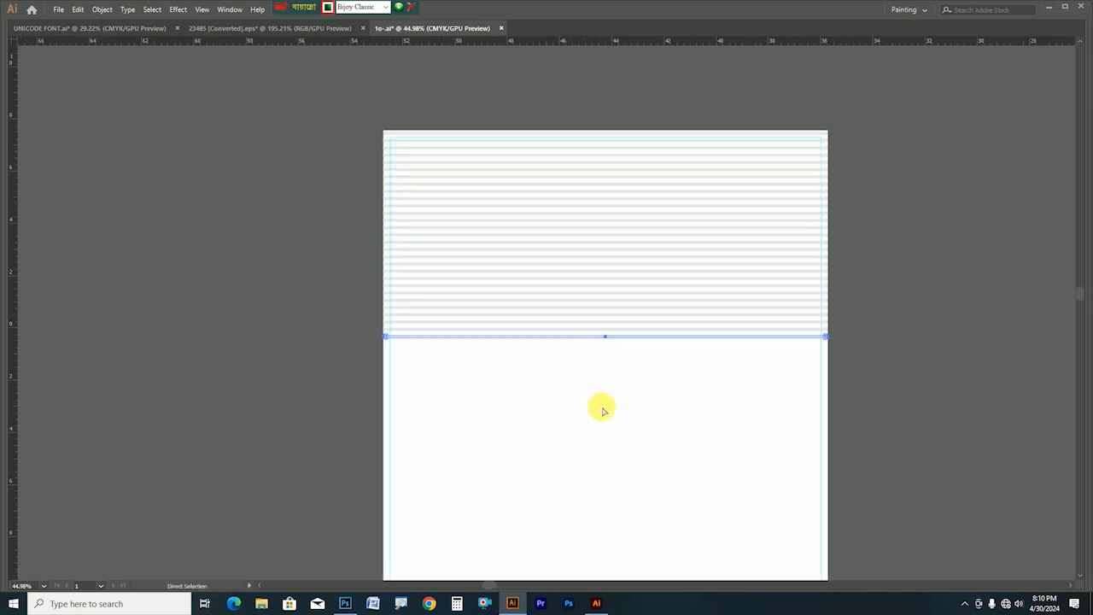
key(ctrl+d)
key(ctrl+d)
key(ctrl+d)
key(ctrl+d)
key(ctrl+d)
key(ctrl+d)
key(ctrl+d)
key(ctrl+d)
key(ctrl+d)
key(ctrl+d)
key(ctrl+d)
key(ctrl+d)
key(ctrl+d)
key(ctrl+d)
key(ctrl+d)
key(ctrl+d)
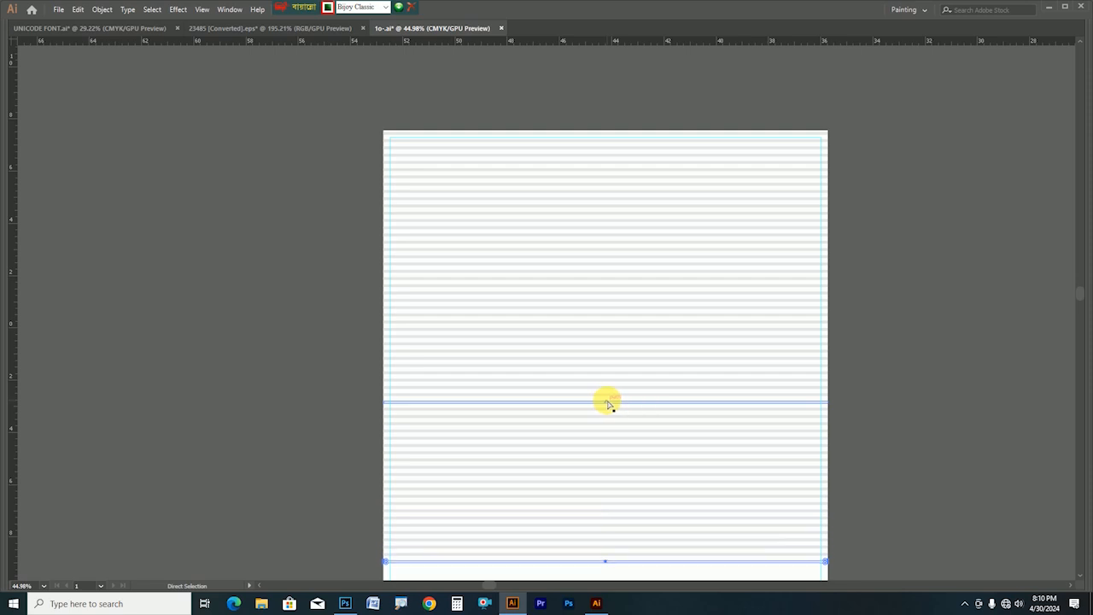
drag(557, 320, 554, 222)
key(ctrl+d)
key(ctrl+d)
key(ctrl+d)
click(835, 282)
drag(792, 258, 487, 363)
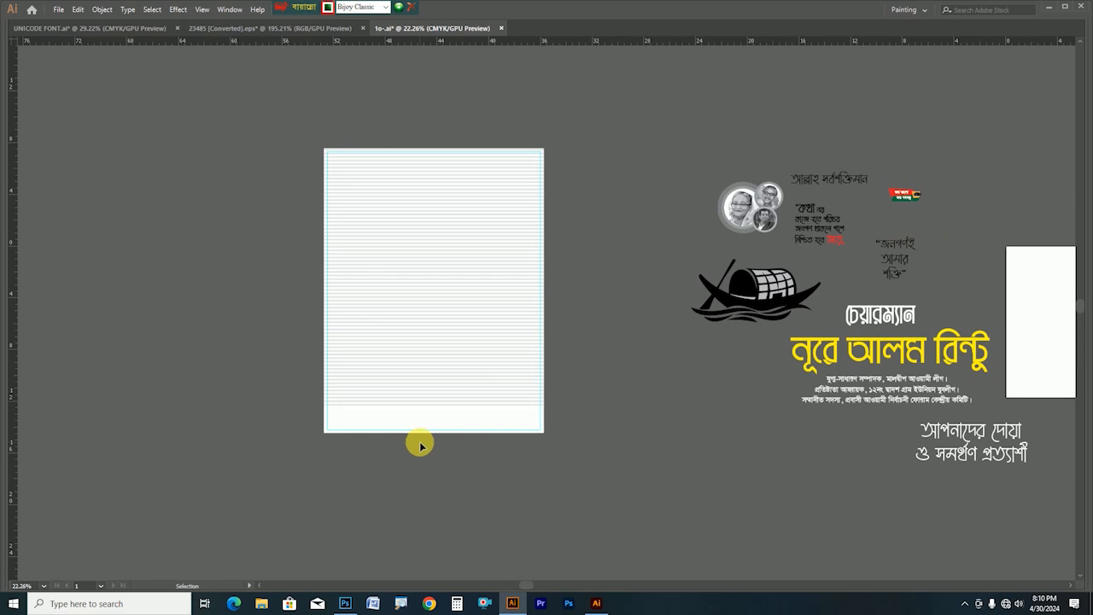
drag(453, 141, 648, 273)
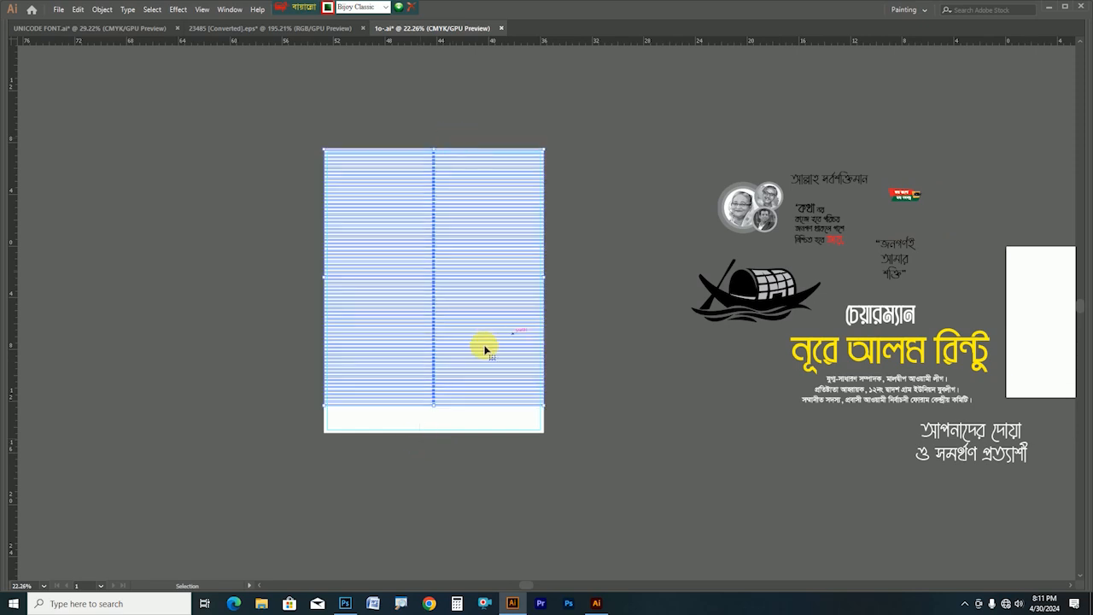
drag(484, 348, 560, 262)
key(ctrl+z)
Step: Group all the grey stripes into one object, keeping the group in place on the page
click(373, 464)
drag(373, 464, 501, 81)
right_click(487, 193)
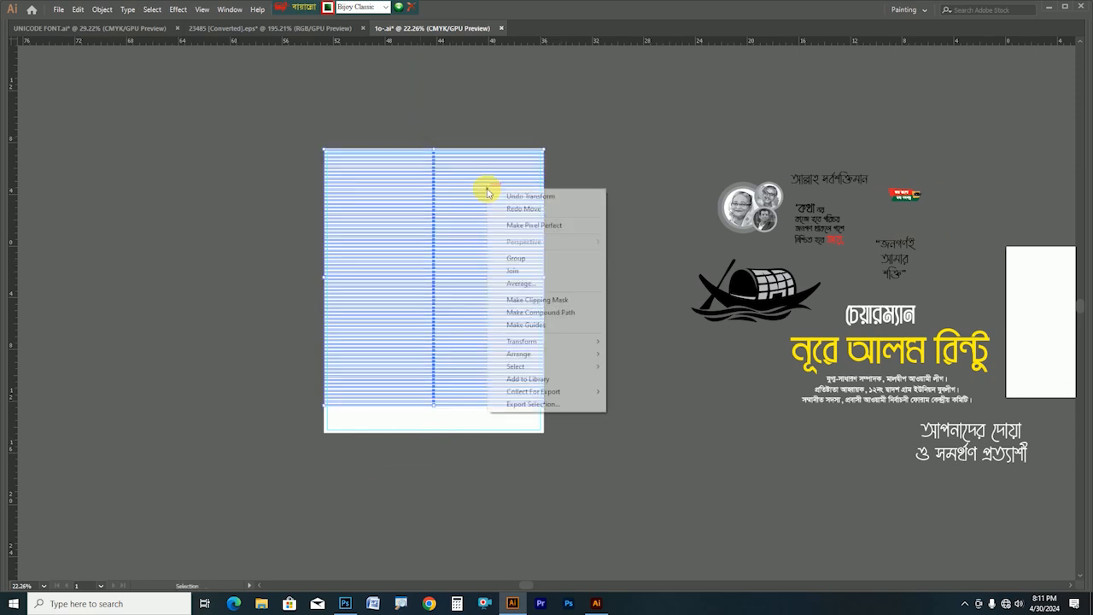
click(517, 258)
drag(479, 262, 632, 163)
key(ctrl+z)
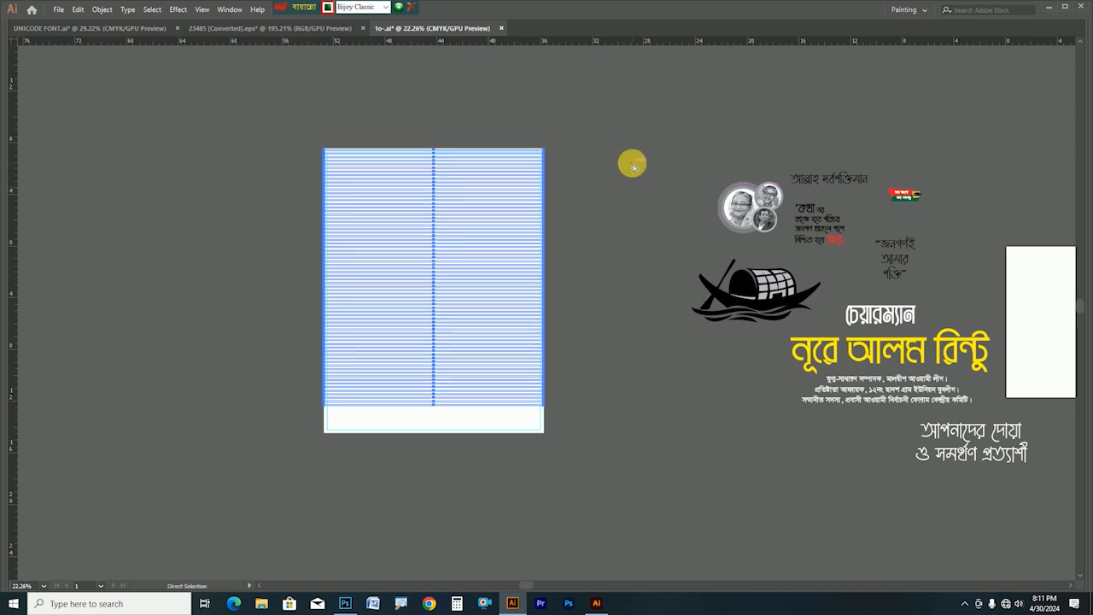
Step: Deselect the stripes and unlock all locked objects, including the white page rectangle
key(a)
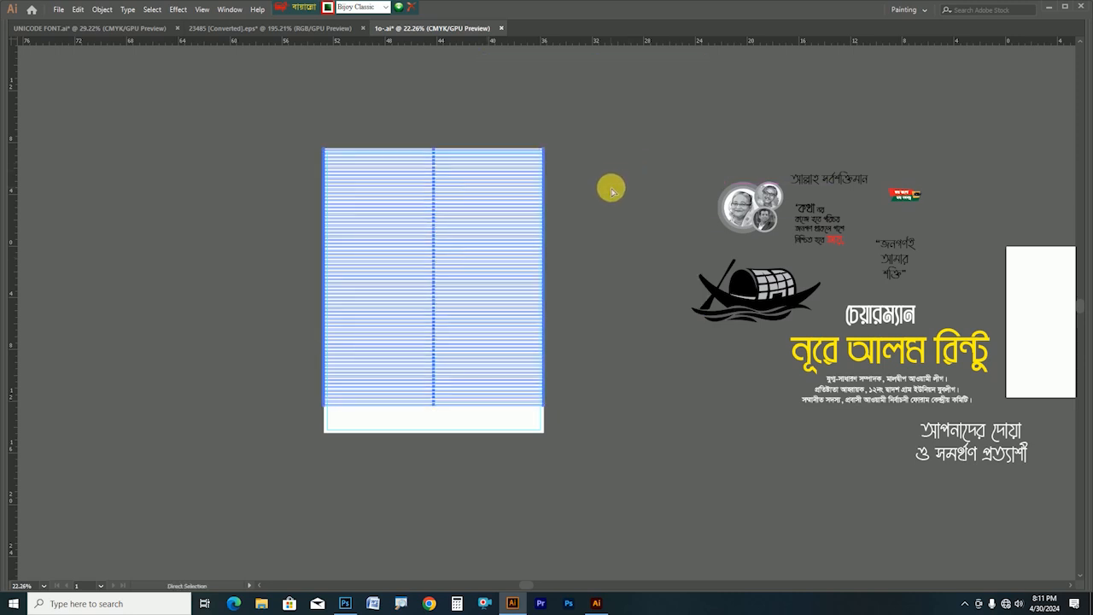
key(v)
click(612, 190)
key(ctrl+alt+2)
click(624, 260)
Step: Move the grouped stripes off the page as a trial and undo the move
click(453, 384)
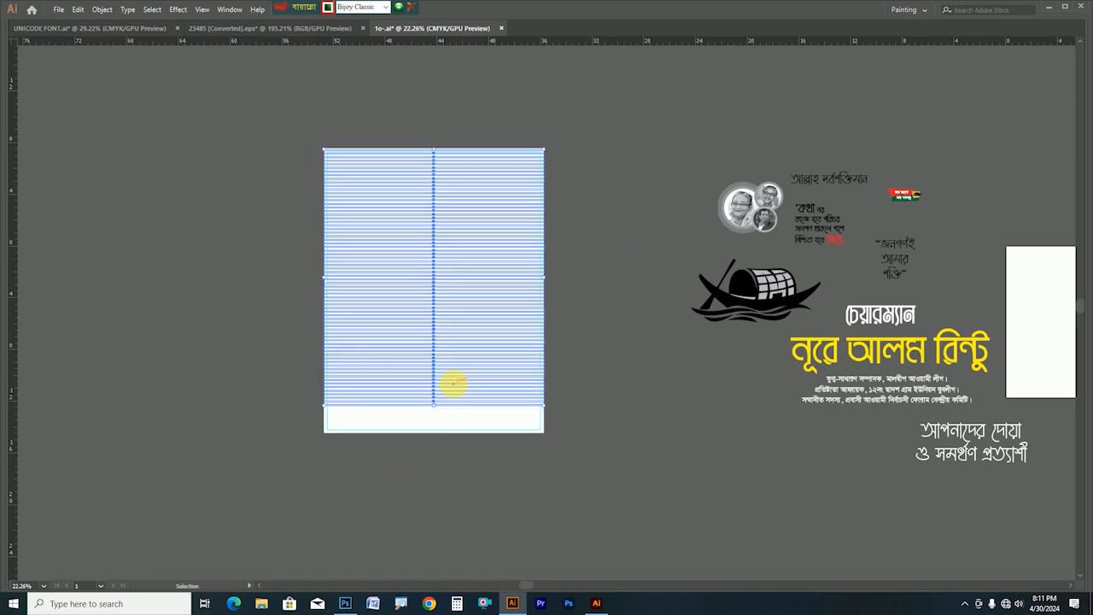
drag(453, 384, 599, 169)
key(ctrl+z)
key(ctrl+z)
click(262, 269)
key(z)
drag(455, 209, 497, 215)
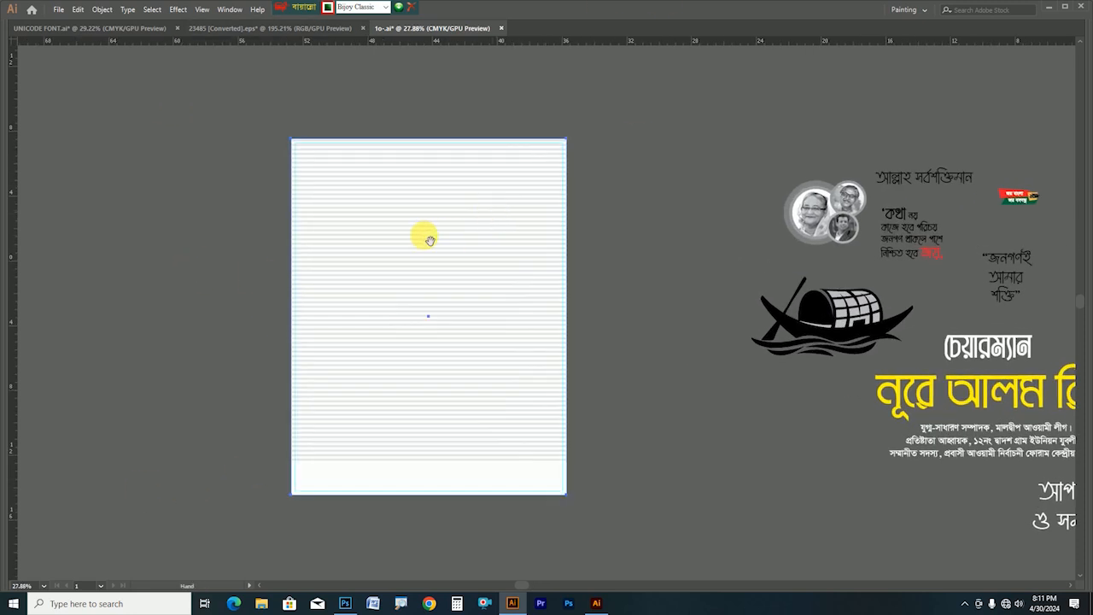
Step: Draw a rounded rectangle about 6.19 x 2.43 in across the page's top edge and fill it with medium grey
key(v)
key(Tab)
drag(18, 118, 62, 129)
drag(410, 177, 492, 192)
click(13, 65)
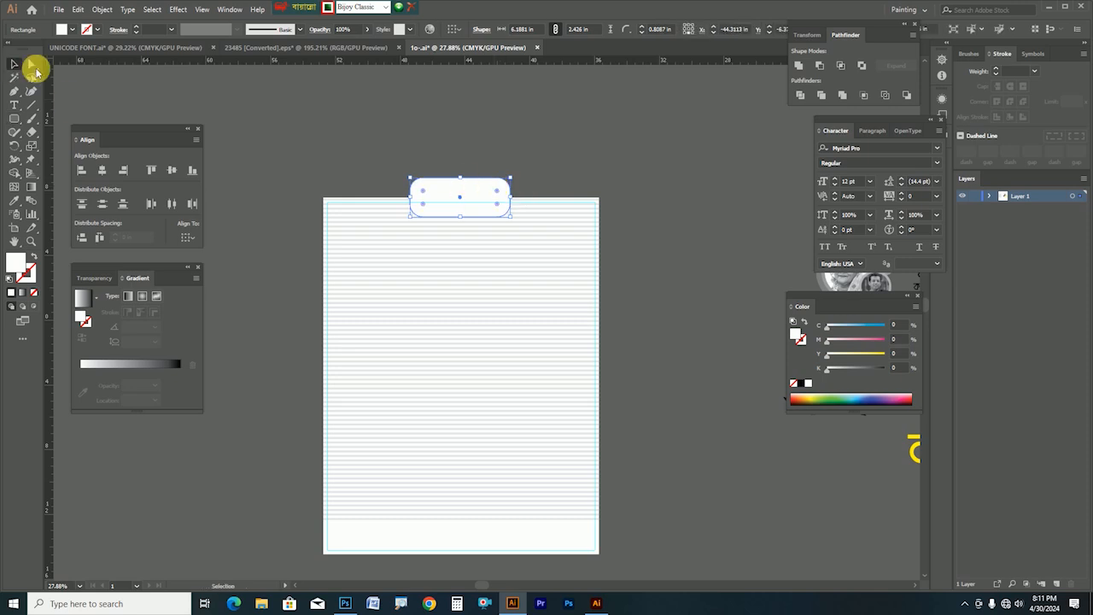
scroll(419, 210, up, 4)
click(580, 231)
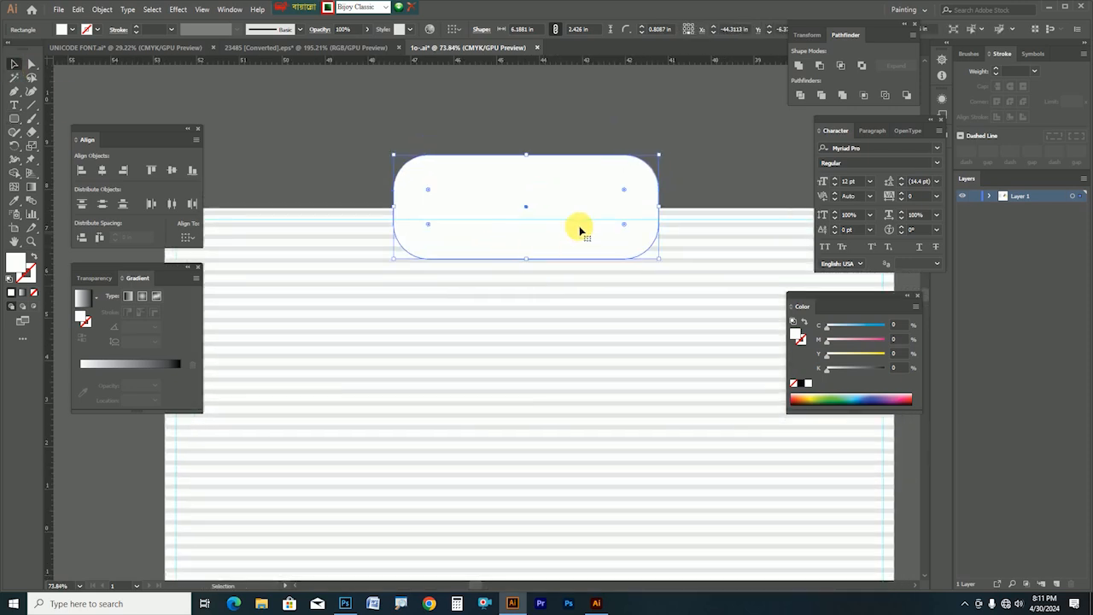
drag(560, 247, 558, 241)
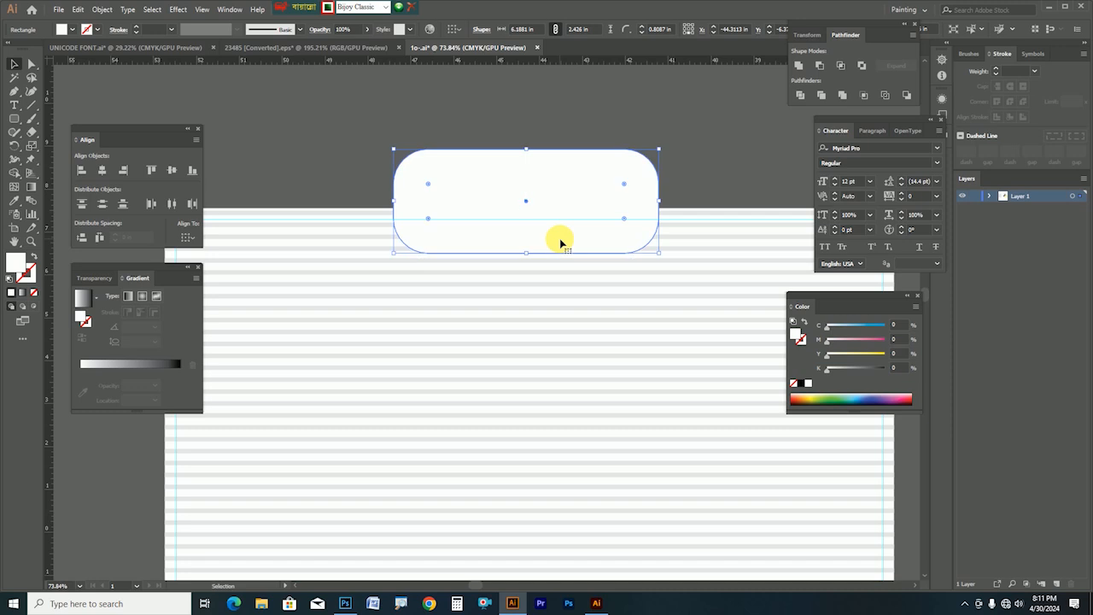
click(804, 383)
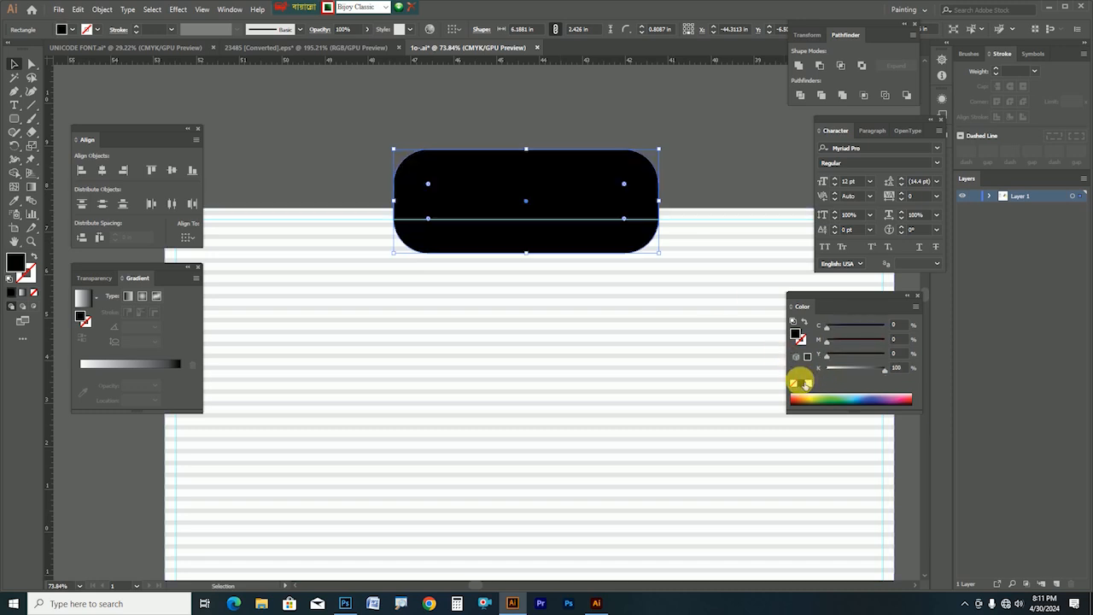
click(870, 369)
Step: Trim off the part of the grey rounded rectangle above the page edge with the Shape Builder tool
click(709, 213)
click(555, 188)
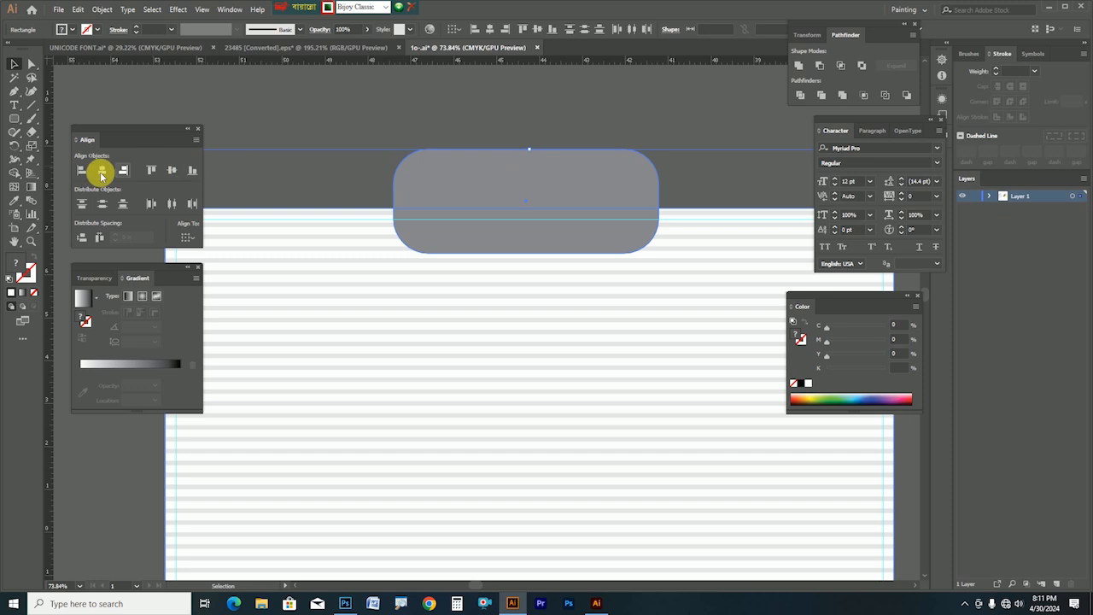
click(18, 174)
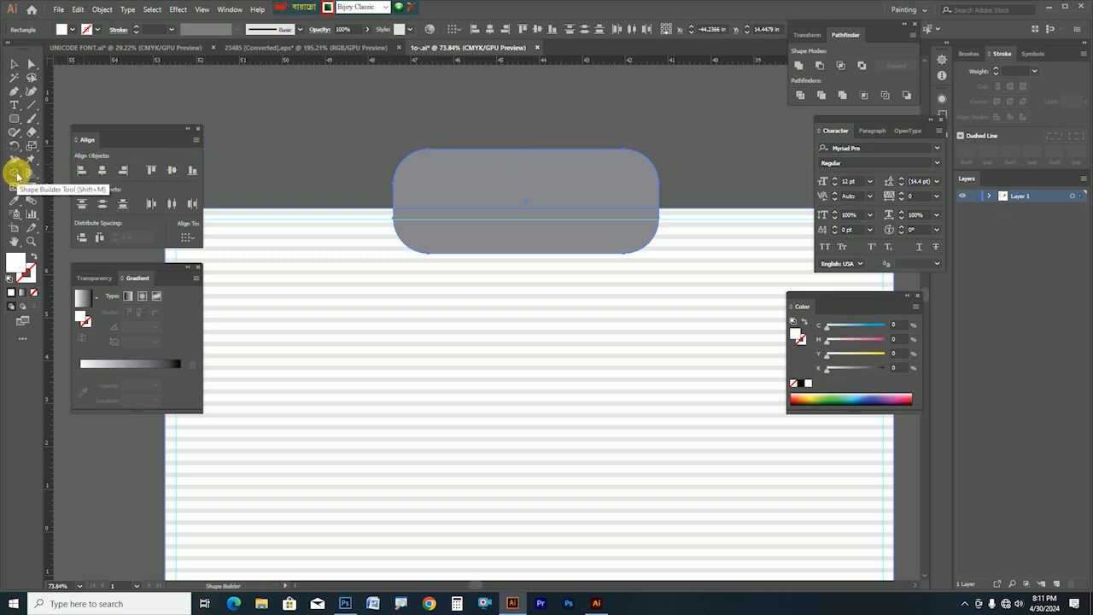
alt+click(455, 184)
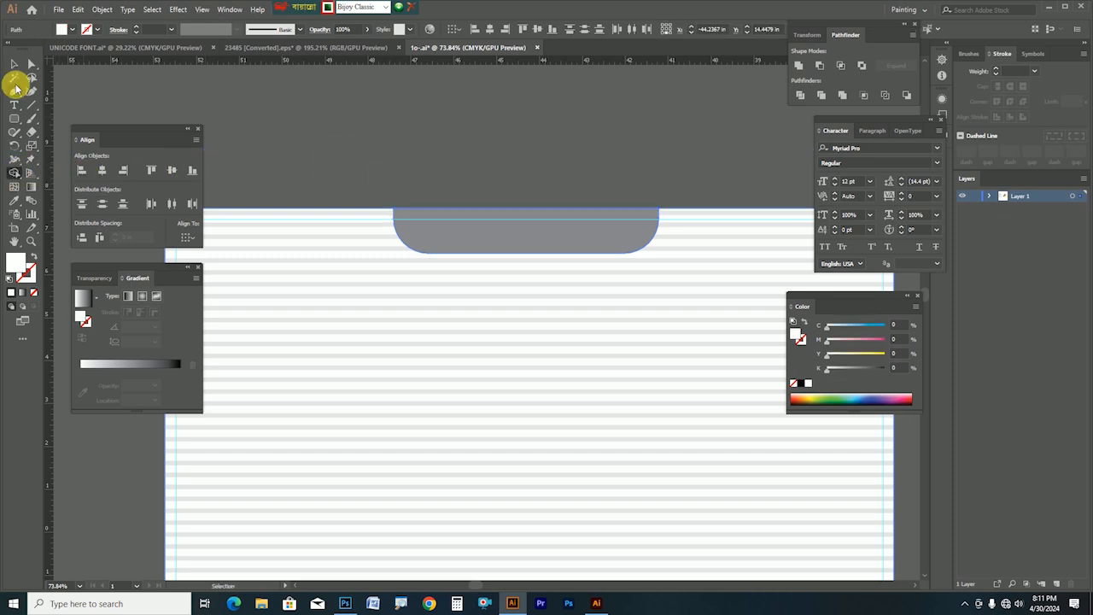
click(521, 187)
Step: Move the round portrait group to the page's upper-left corner and scale it down inside the margin guides
drag(666, 280, 496, 270)
drag(492, 262, 464, 241)
key(Tab)
click(787, 214)
drag(758, 199, 300, 189)
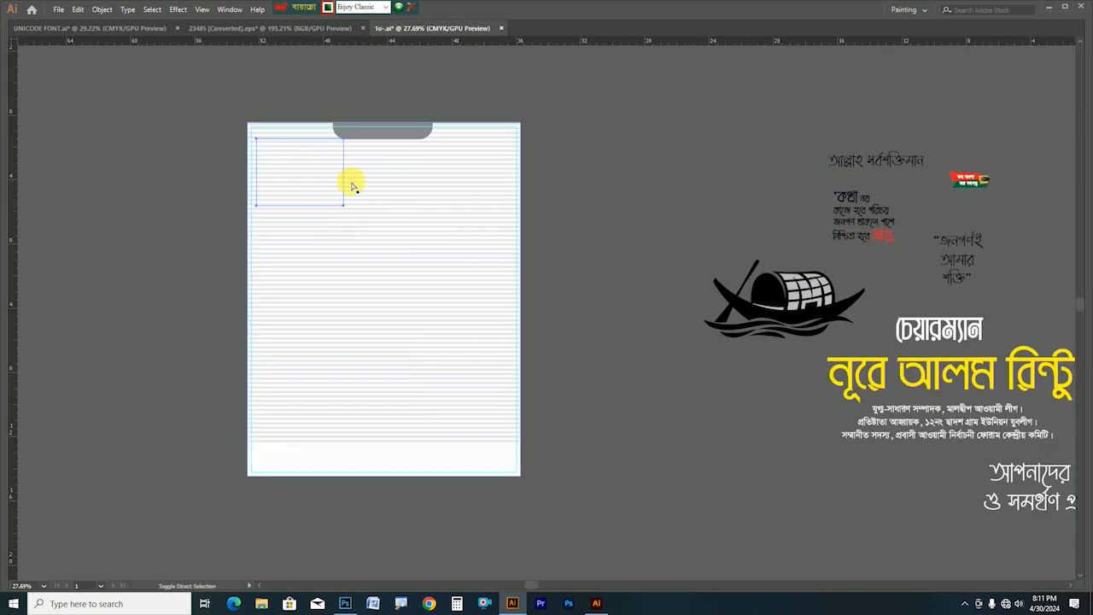
drag(344, 207, 299, 166)
Step: Fit the heading আল্লাহ সর্বশক্তিমান into the grey top tab and place the red-green logo in the page's upper-right corner
drag(903, 162, 417, 141)
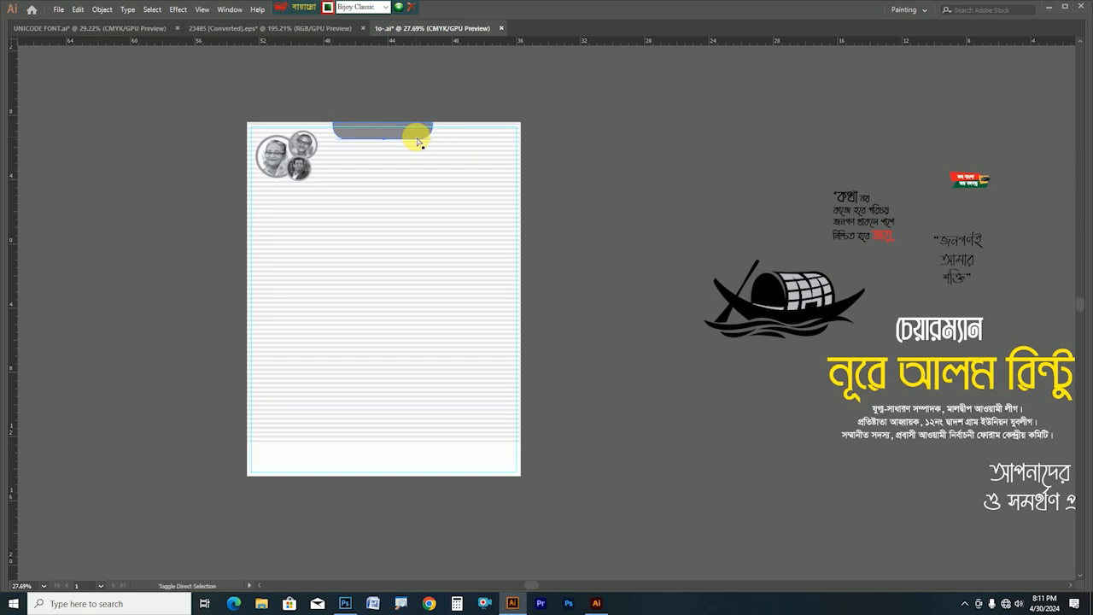
drag(432, 143, 418, 138)
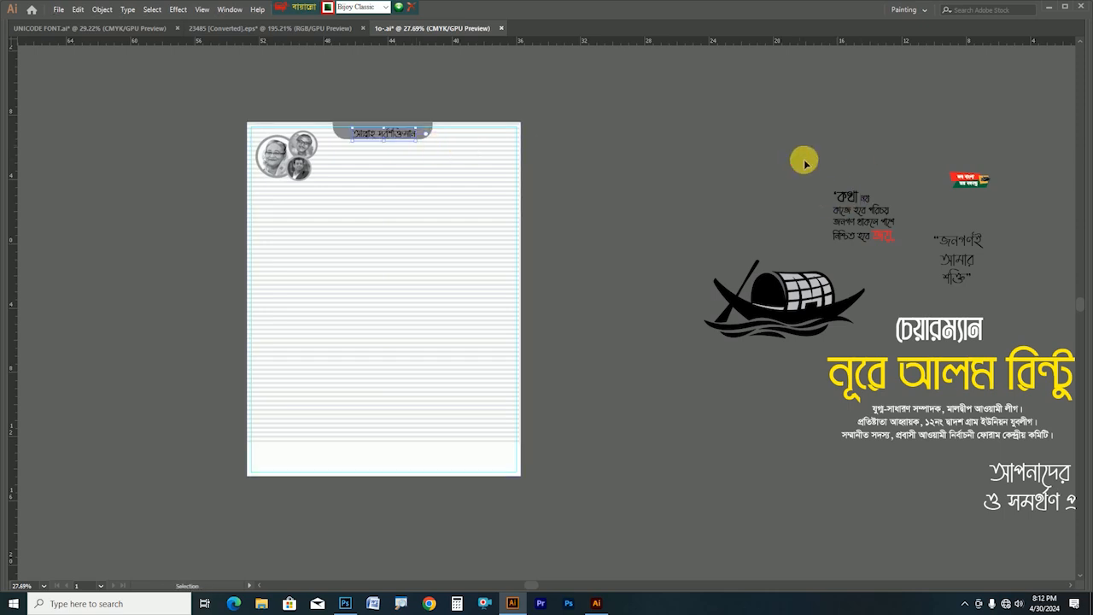
click(893, 248)
click(973, 181)
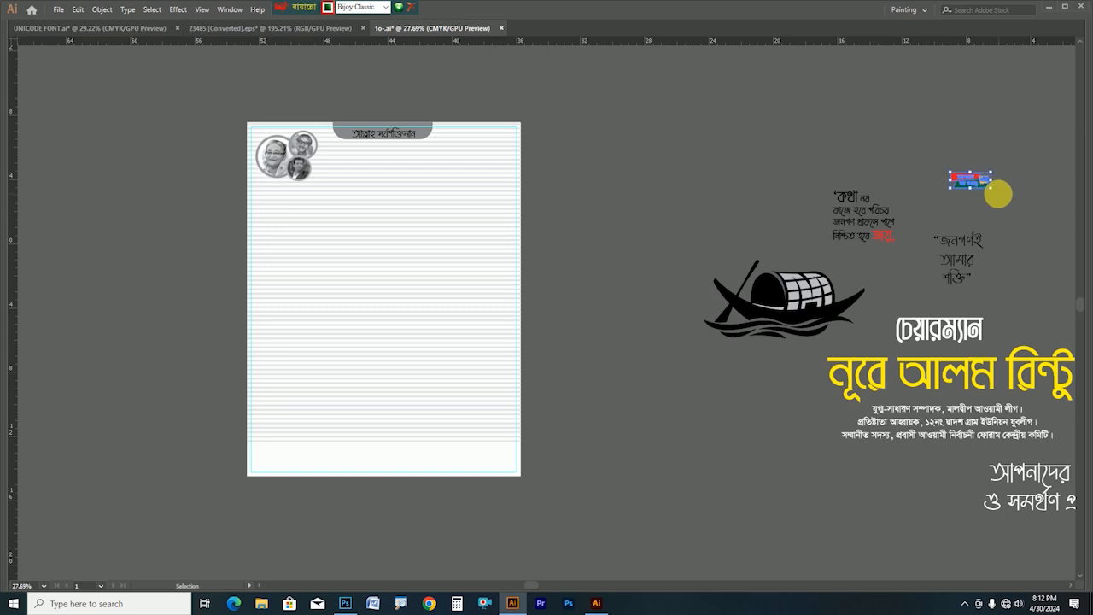
drag(984, 191, 503, 144)
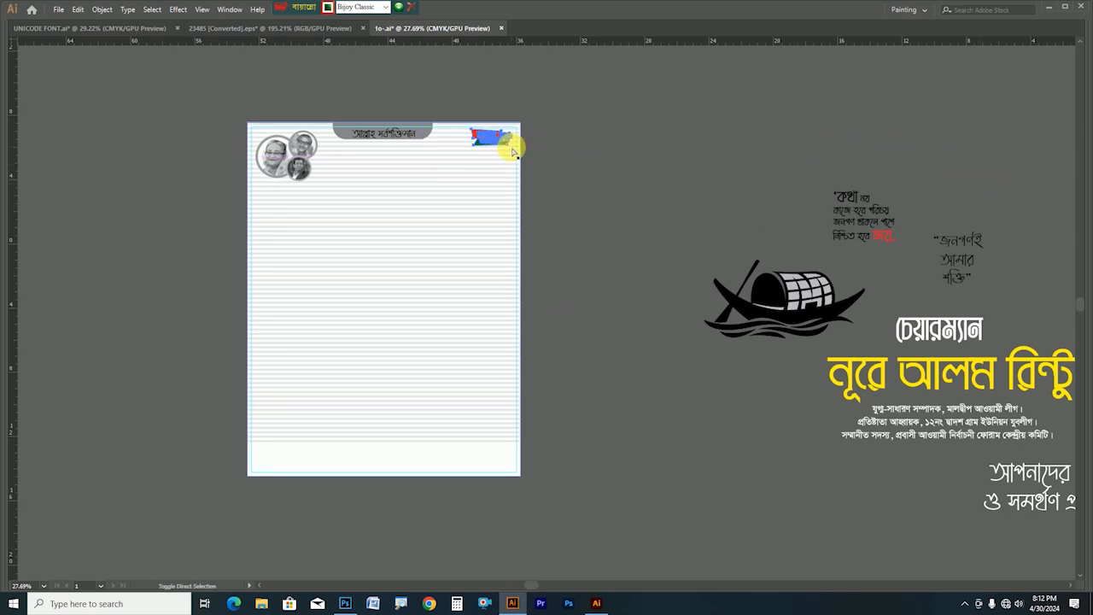
drag(671, 374, 509, 339)
drag(520, 93, 980, 495)
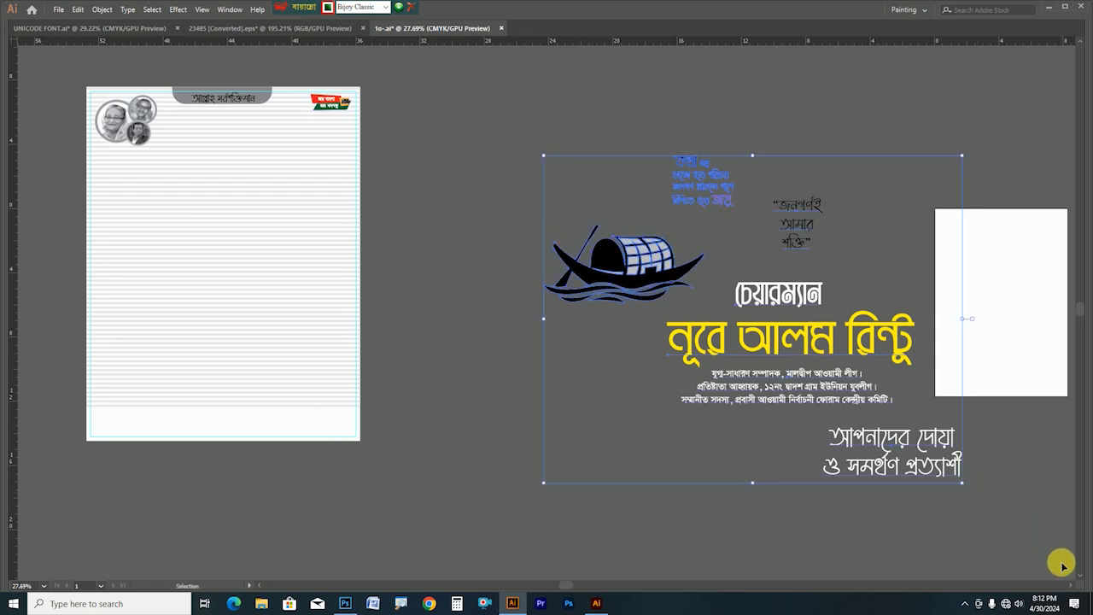
click(526, 262)
drag(679, 173, 539, 155)
key(ctrl+z)
Step: Fill the word কথা in the four-line slogan with grey at 54% black
drag(625, 142, 733, 218)
click(606, 144)
key(z)
drag(649, 146, 556, 215)
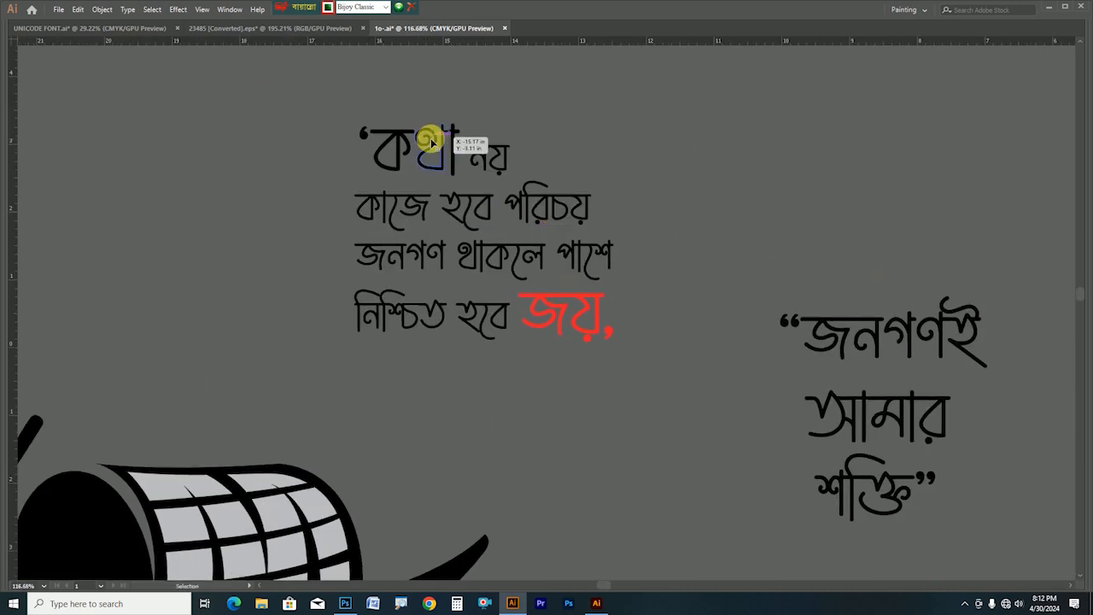
key(Tab)
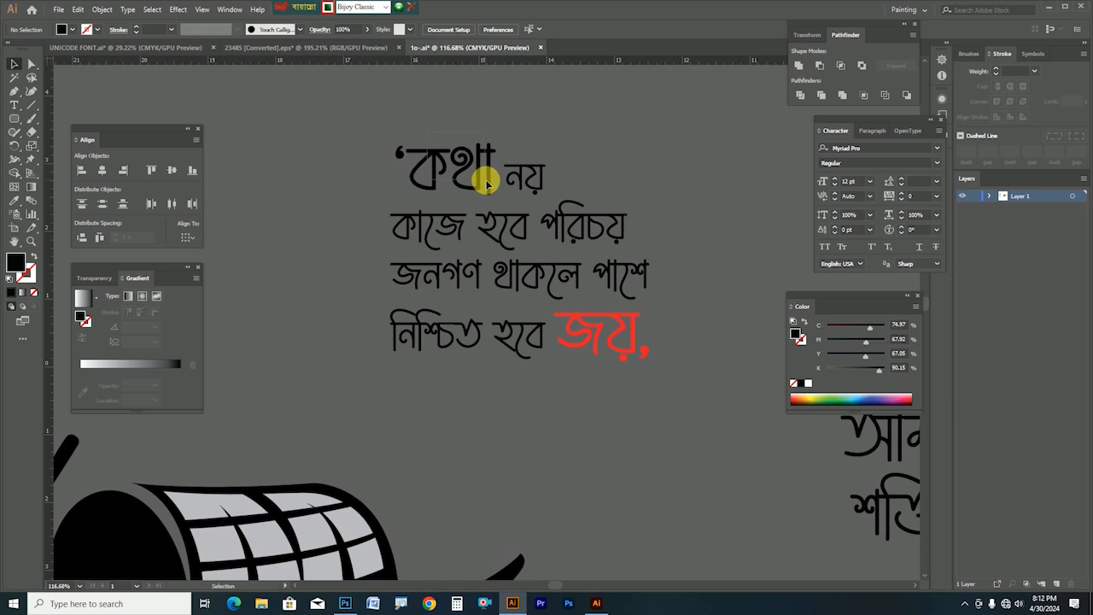
click(485, 183)
click(858, 368)
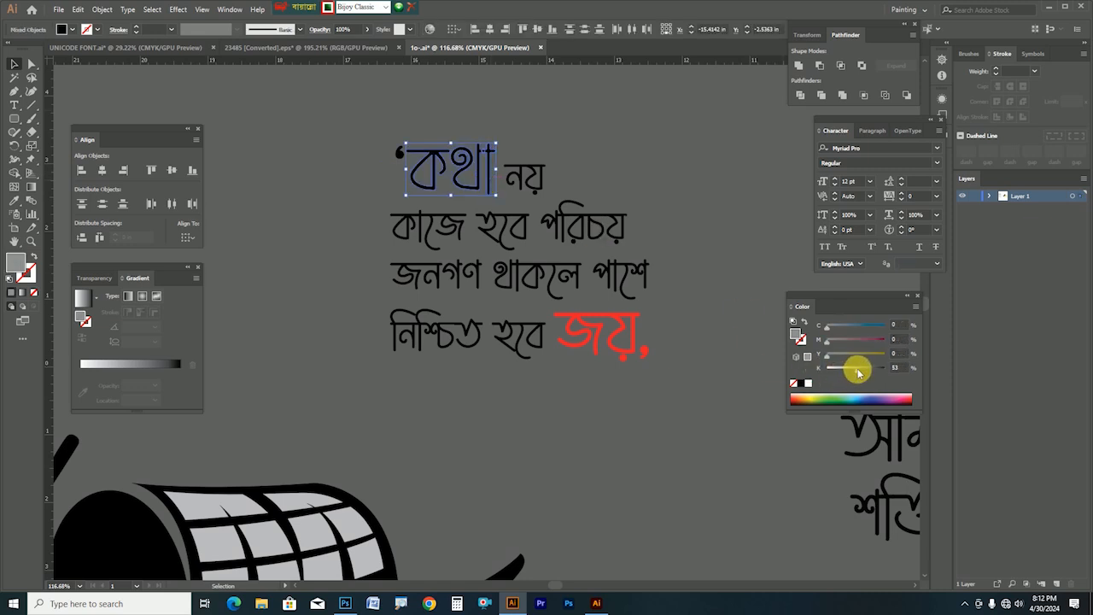
drag(858, 370, 854, 370)
click(693, 390)
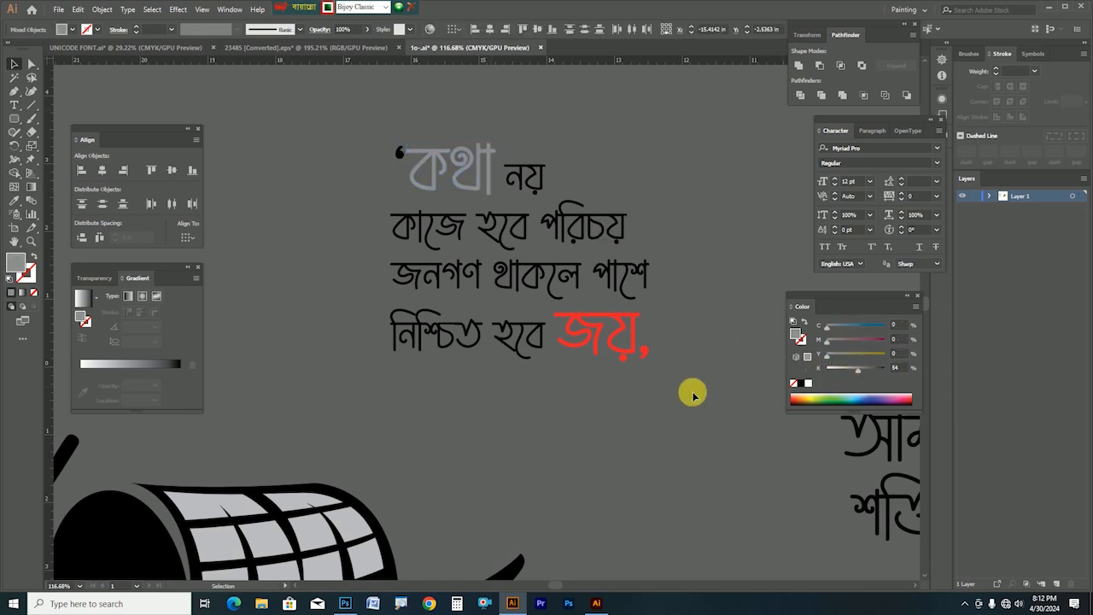
Step: Fill the slogan's word জয় with grey at 54% black and the comma after it with solid black
click(628, 335)
click(808, 383)
drag(826, 369, 855, 372)
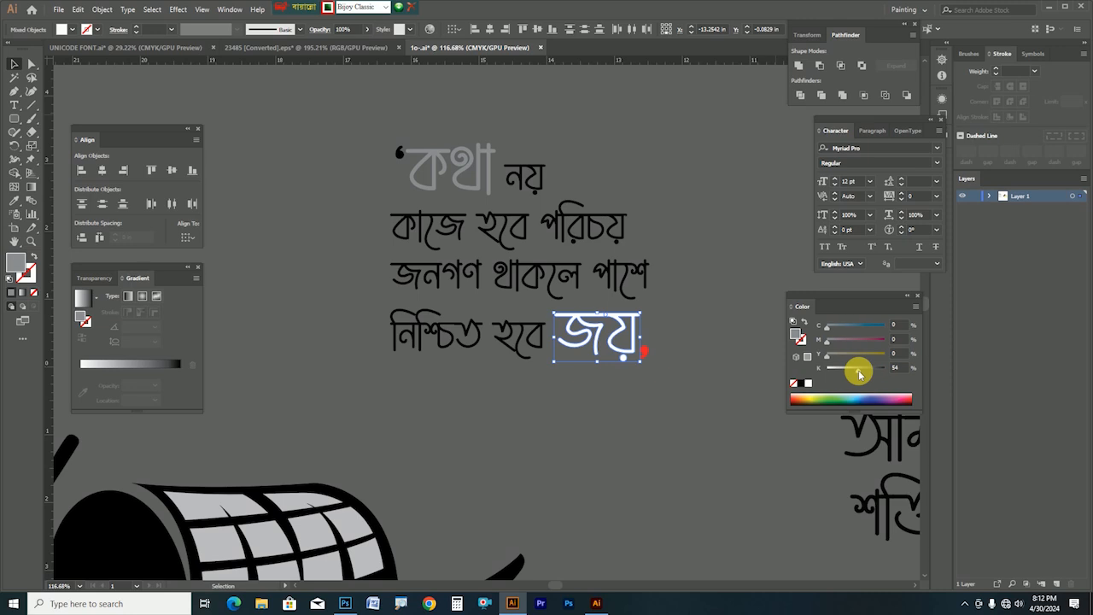
drag(858, 373, 858, 372)
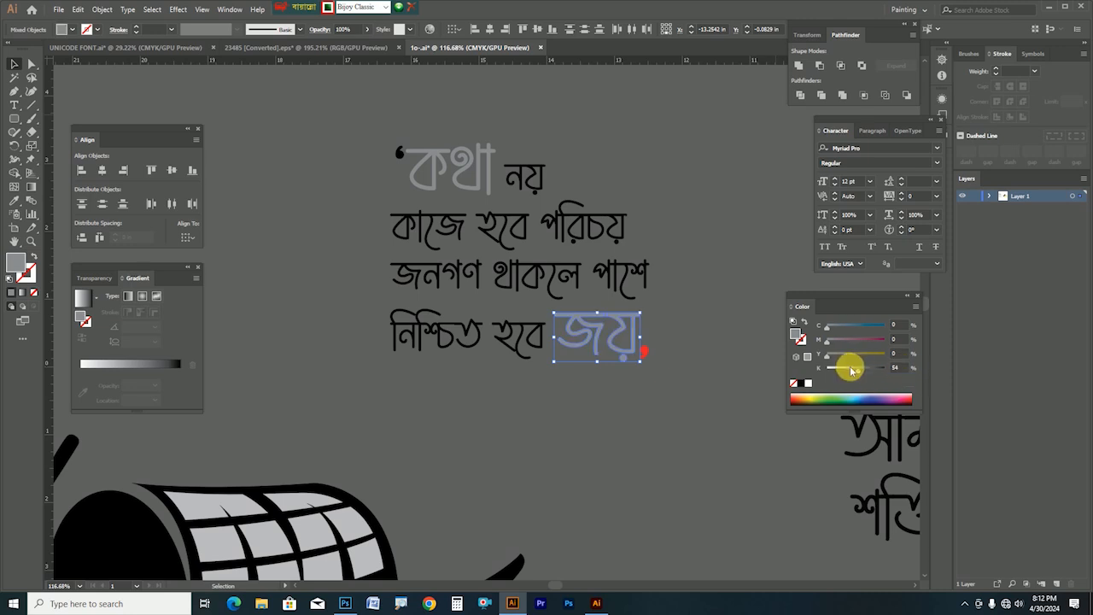
click(748, 396)
click(645, 351)
click(801, 385)
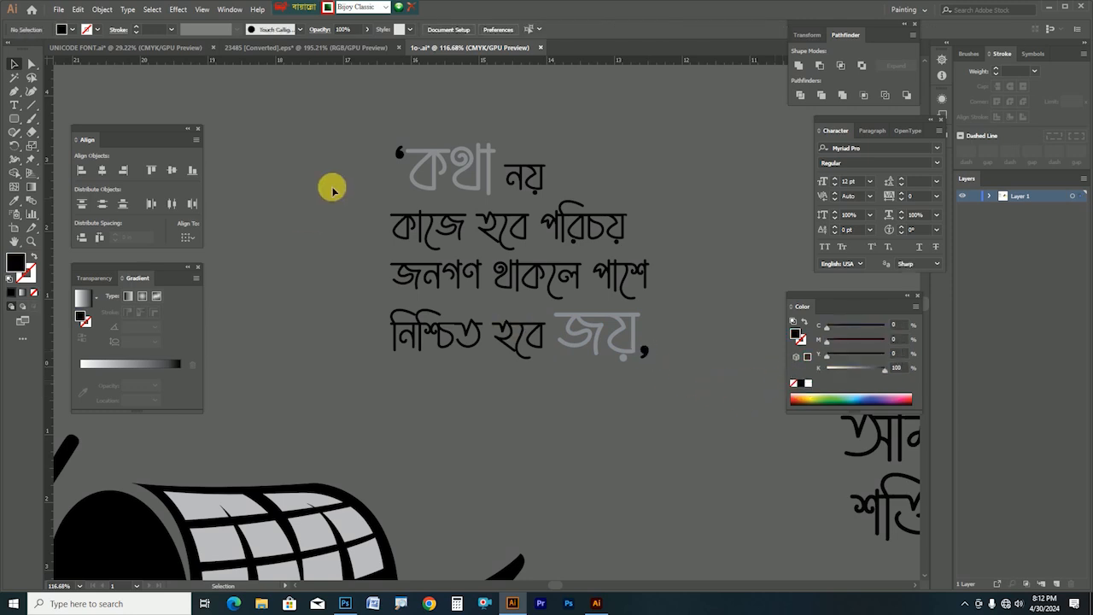
Step: Group the whole four-line slogan and move it onto the page beside the portraits
click(600, 327)
right_click(480, 218)
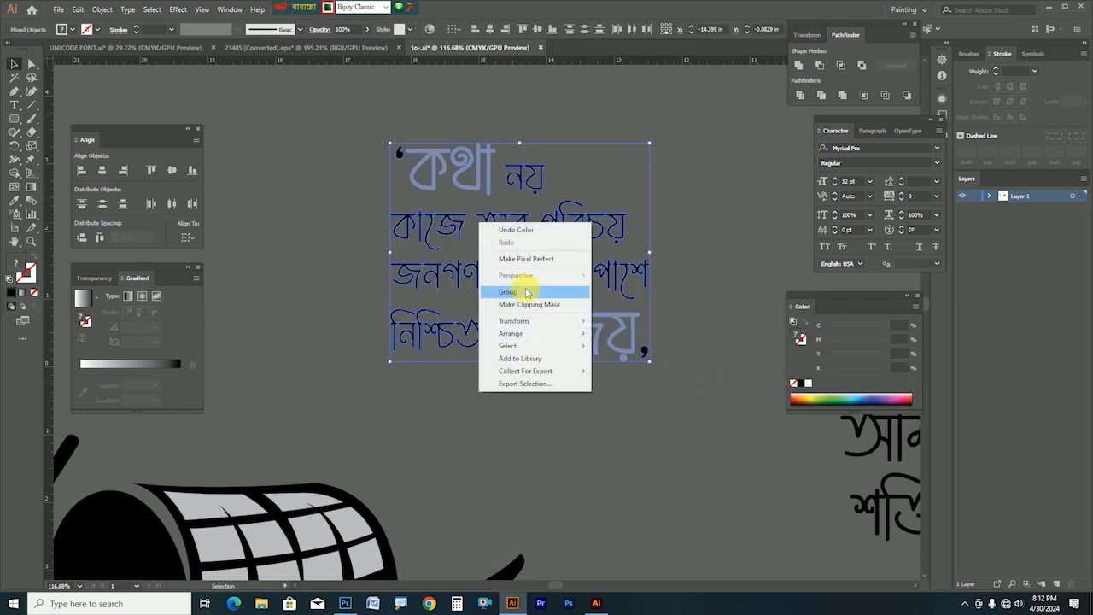
click(537, 283)
ctrl+alt+click(563, 279)
drag(387, 256, 521, 307)
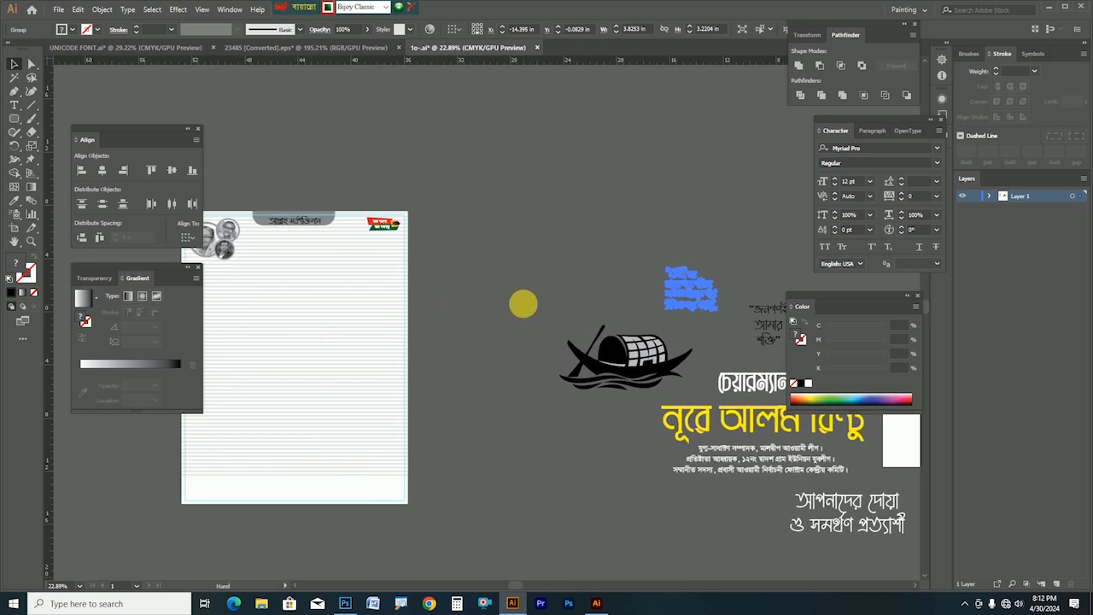
key(Tab)
drag(666, 280, 269, 249)
Step: Place the boat, scaled down, at the page's lower left and the quote “জনগণই আমার শক্তি” below the logo
click(613, 337)
drag(613, 337, 199, 401)
click(280, 454)
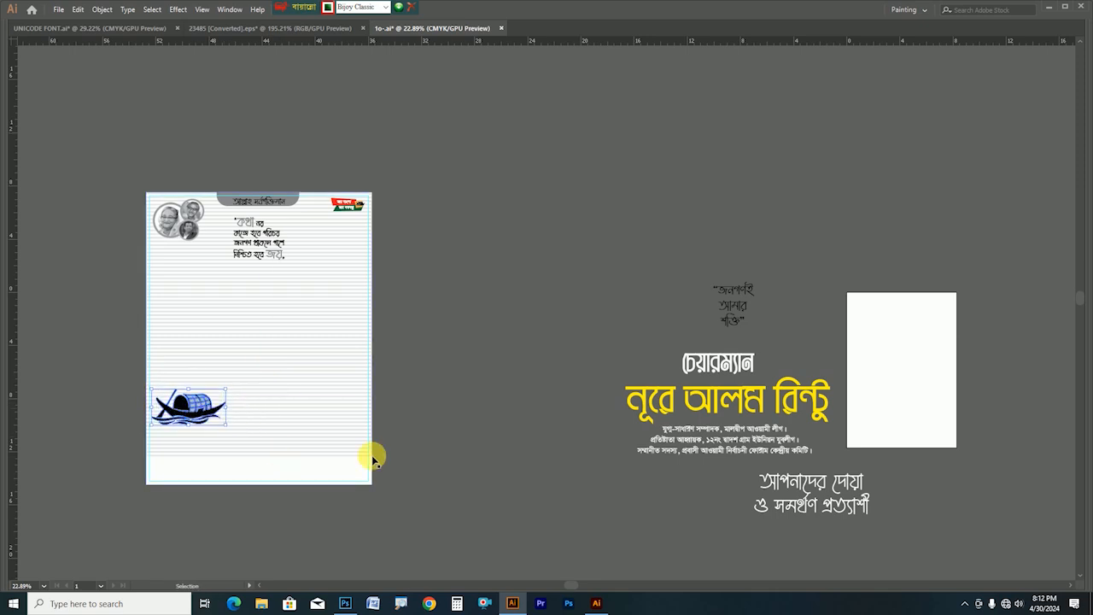
drag(741, 299, 347, 258)
Step: Join the text আপনাদের দোয়া ও সমর্থণ প্রত্যাশী into one line below the page and move the yellow name text closer
scroll(640, 316, down, 1)
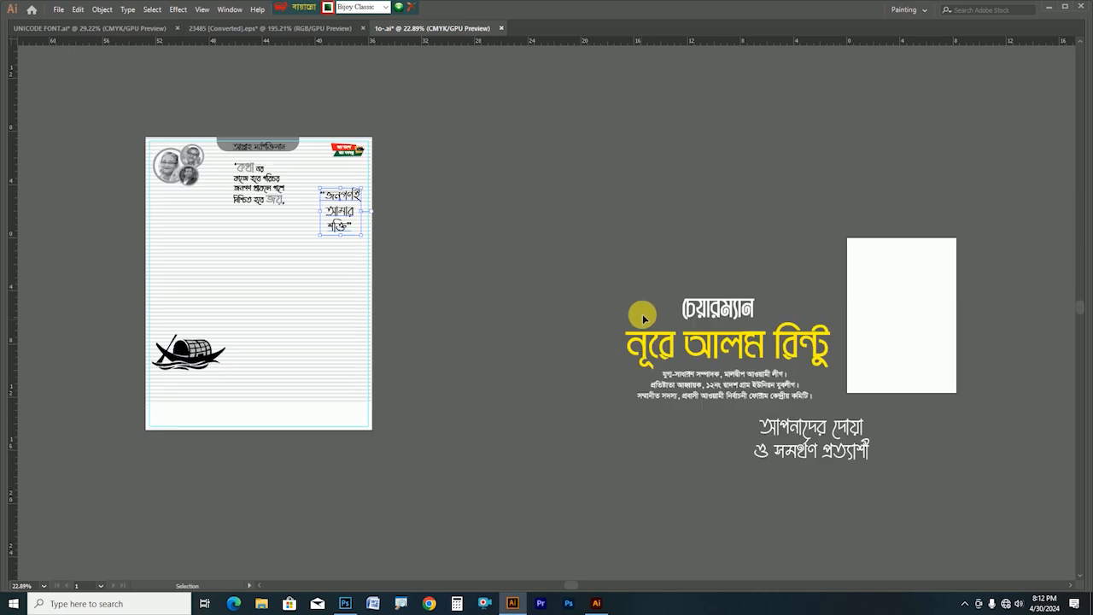
drag(787, 456, 461, 432)
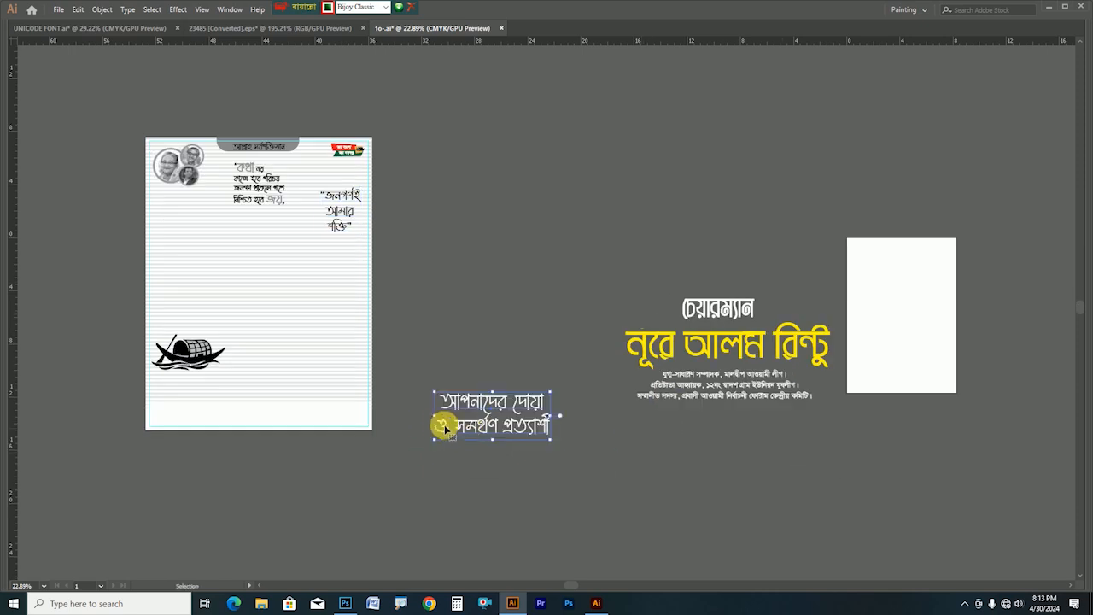
click(445, 436)
key(BackSpace)
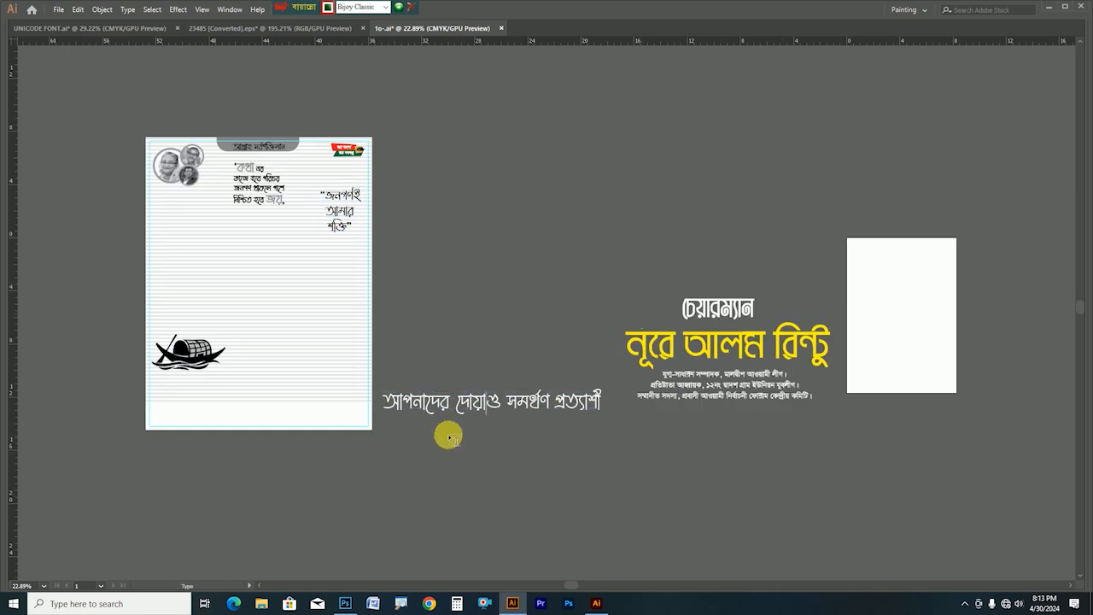
key(Escape)
drag(495, 405, 312, 456)
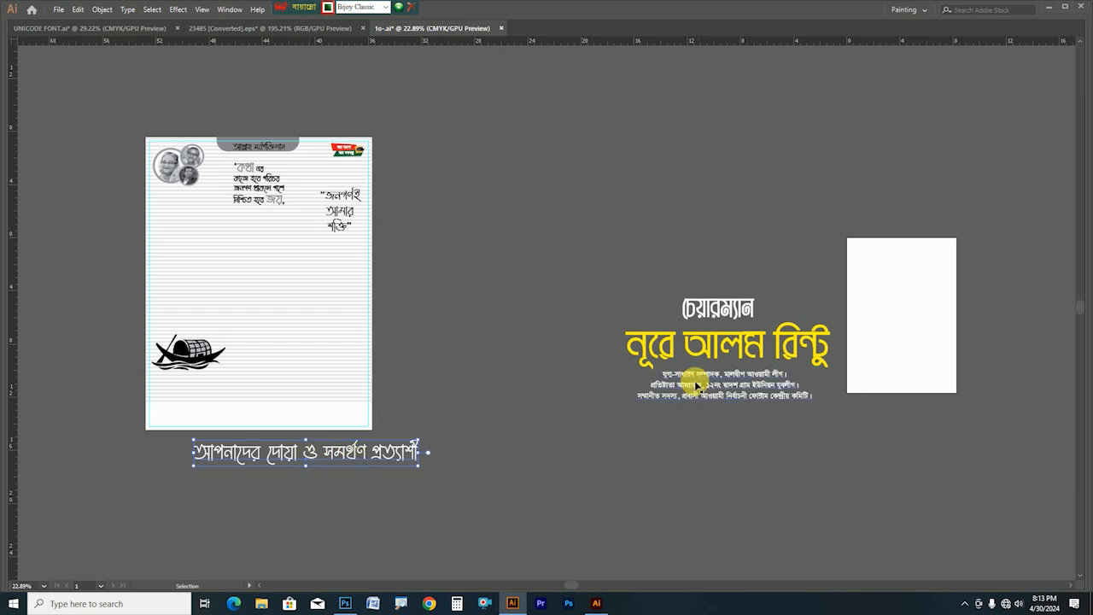
drag(681, 355, 393, 298)
Step: Copy the grey torn-edge shape from 23485 [Converted].eps into the poster document, near the page's lower-left corner
scroll(444, 382, down, 3)
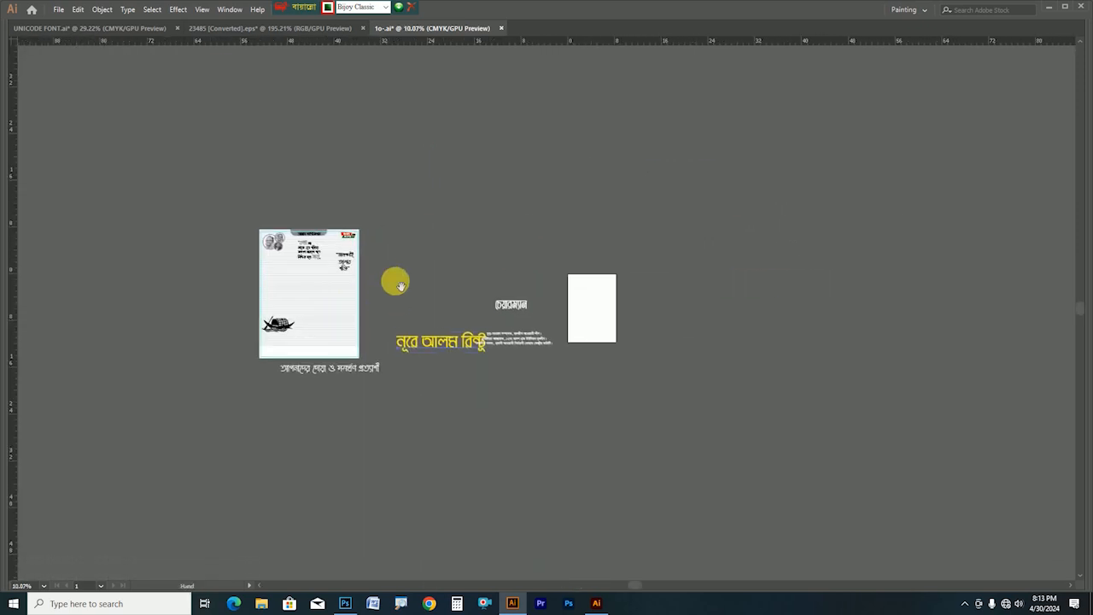
click(219, 28)
click(811, 183)
drag(578, 214, 572, 406)
scroll(569, 368, down, 5)
drag(634, 366, 576, 353)
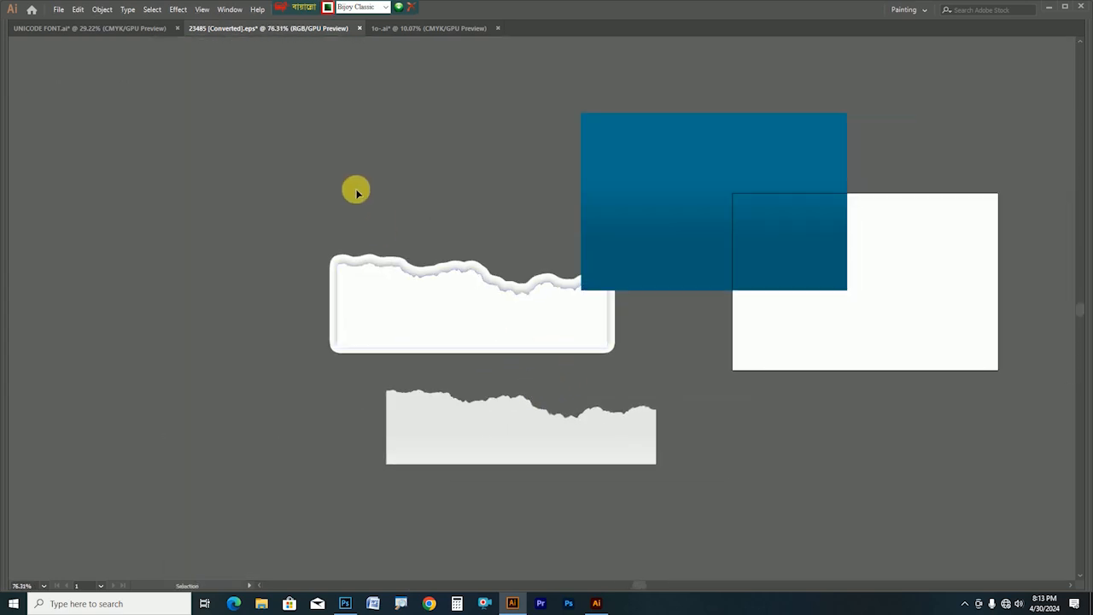
drag(519, 317, 380, 167)
click(515, 421)
drag(515, 421, 471, 331)
drag(251, 362, 427, 345)
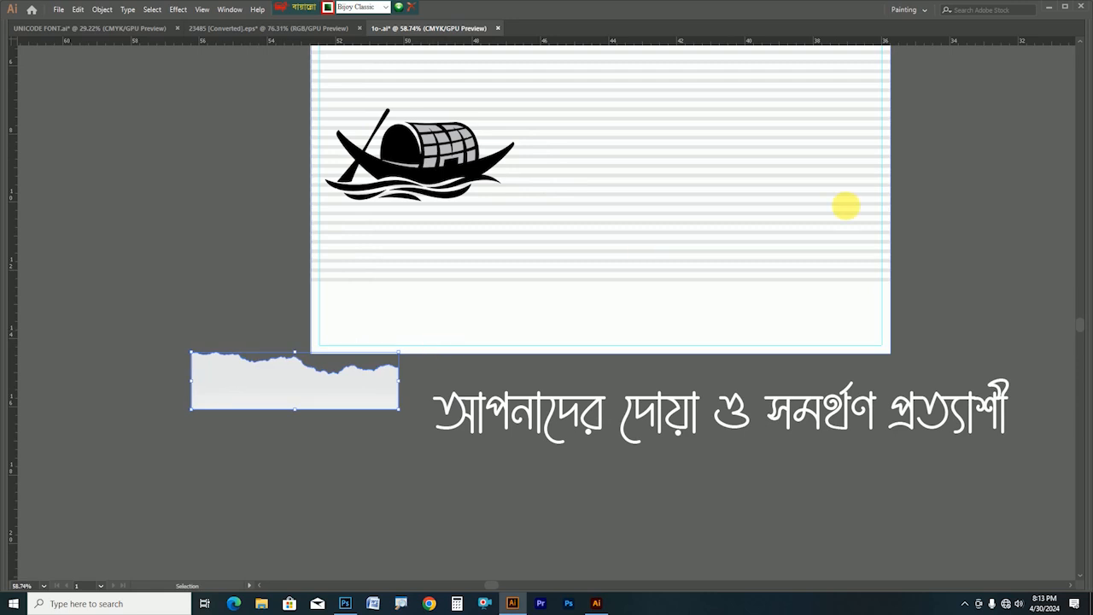
Step: Fill the torn-edge shape with black and enlarge it to span the full width of the page's bottom edge
key(Tab)
click(794, 385)
key(Tab)
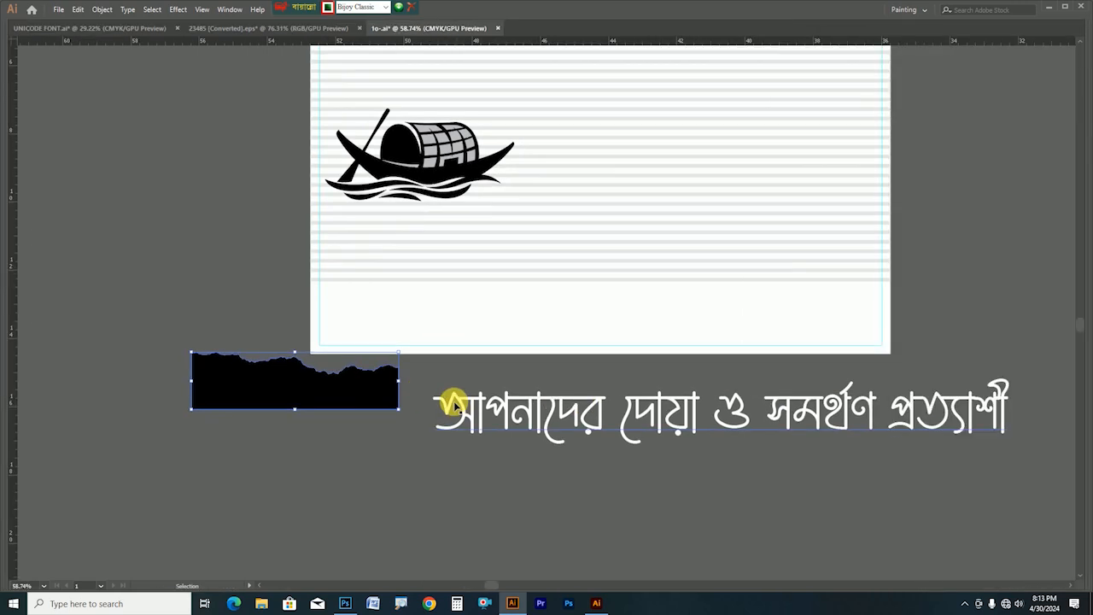
drag(401, 388, 707, 254)
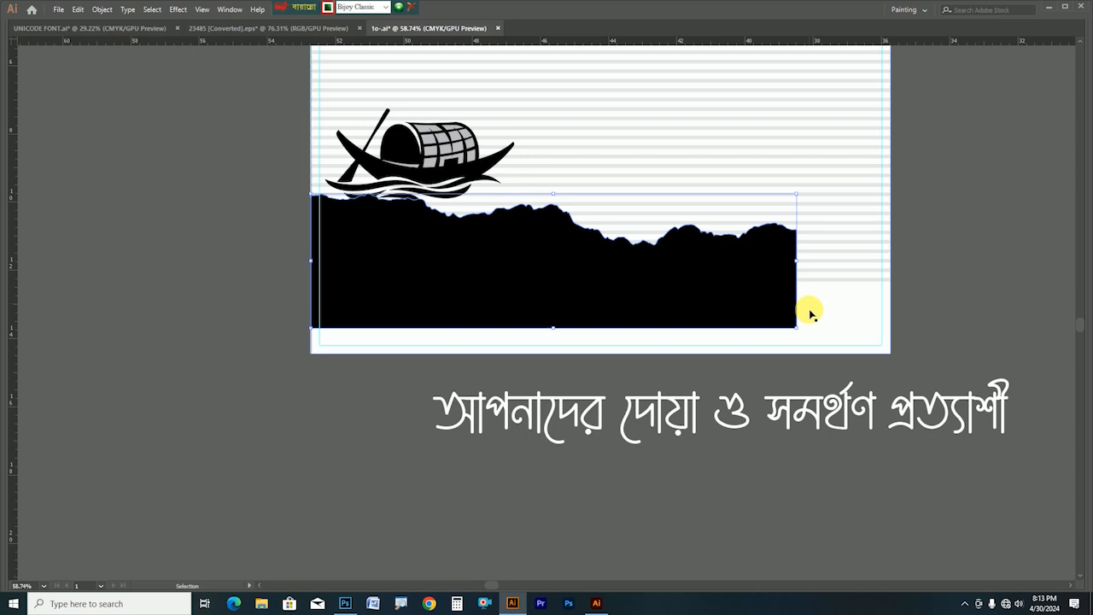
drag(795, 327, 885, 355)
click(951, 304)
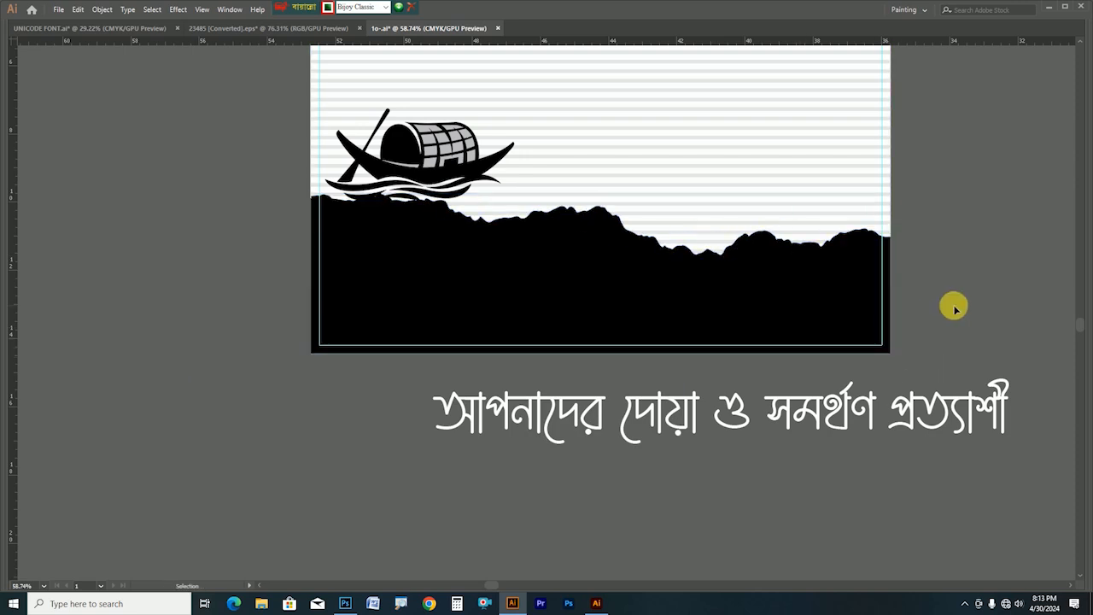
Step: Move the large yellow name text onto the black torn-edge band and fill it with white
drag(666, 263, 510, 261)
drag(629, 273, 409, 346)
drag(737, 346, 462, 354)
key(Tab)
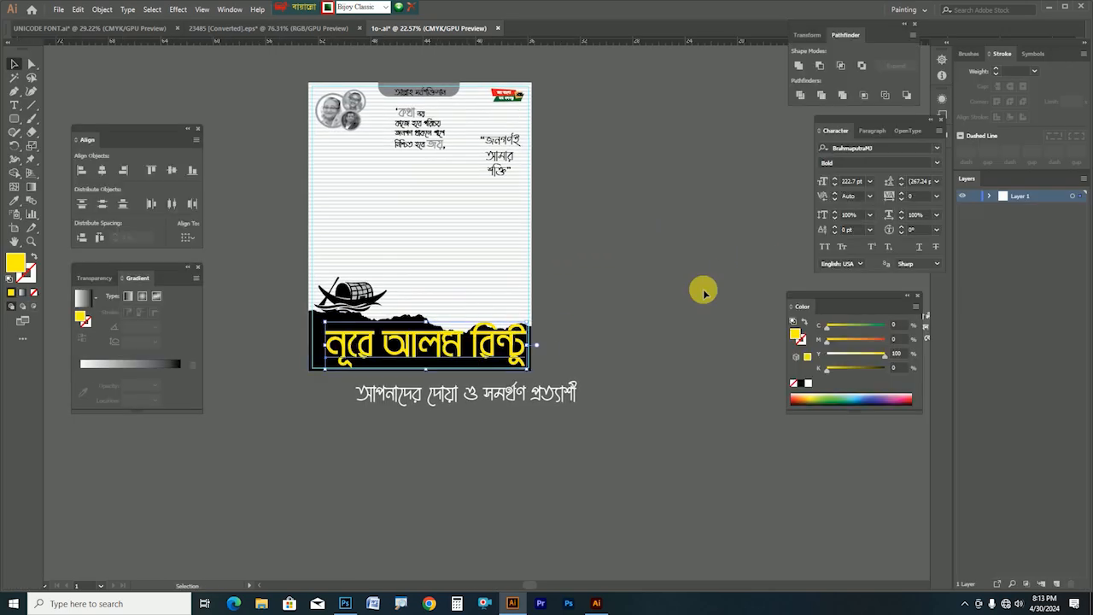
click(808, 384)
key(Tab)
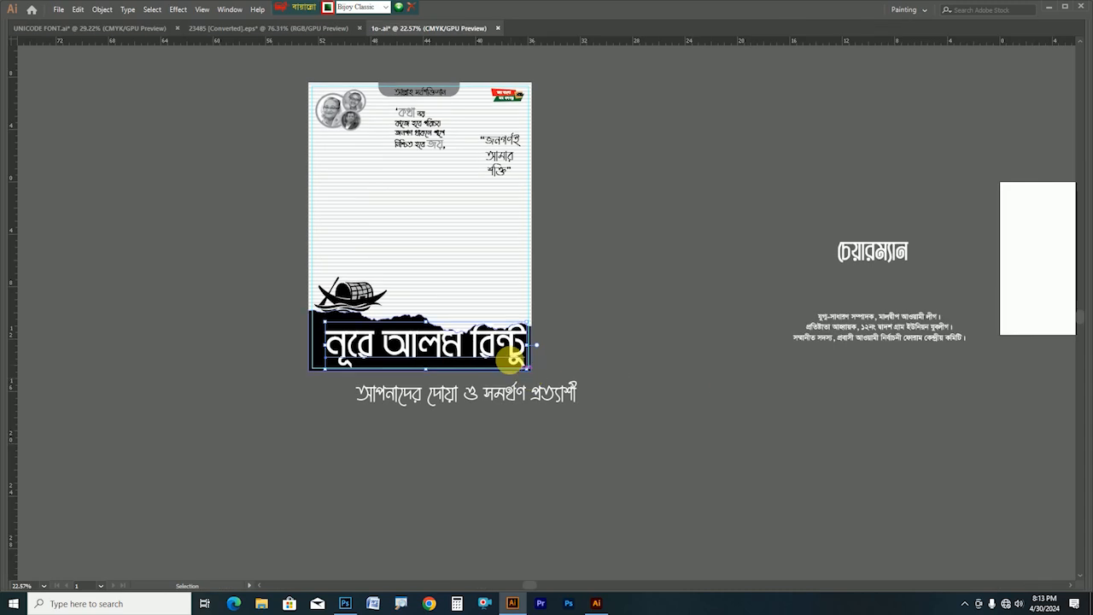
Step: Shrink the white name text on the black band and move the three-line credentials text closer to the page
drag(530, 344, 451, 350)
drag(861, 327, 766, 326)
key(z)
drag(461, 356, 371, 307)
drag(916, 282, 596, 365)
Step: Join the first two lines of the credentials text into one line and delete its third line
double_click(583, 336)
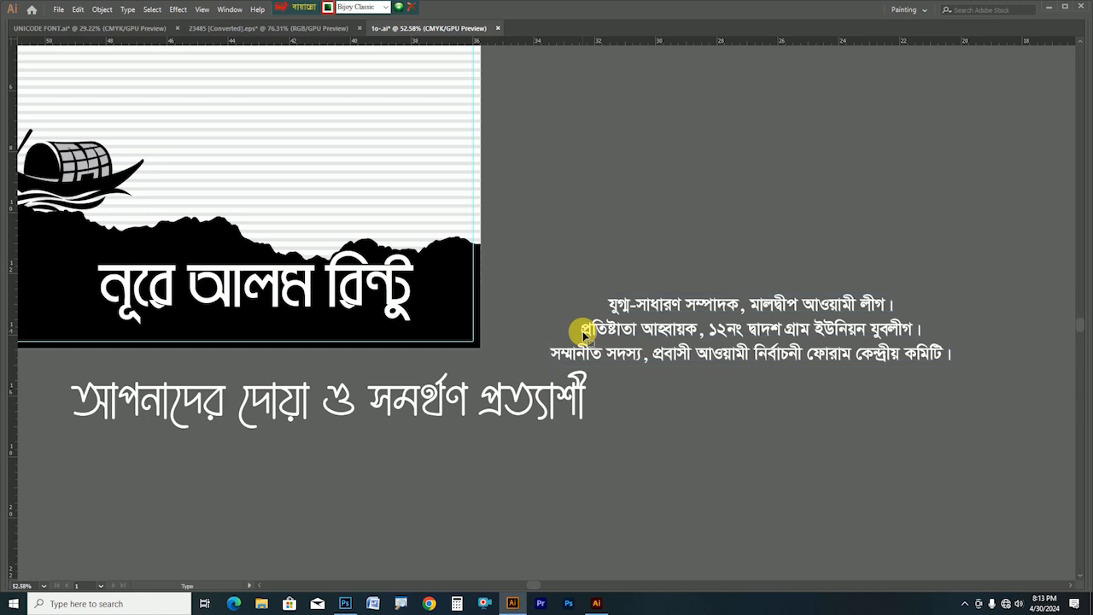
key(BackSpace)
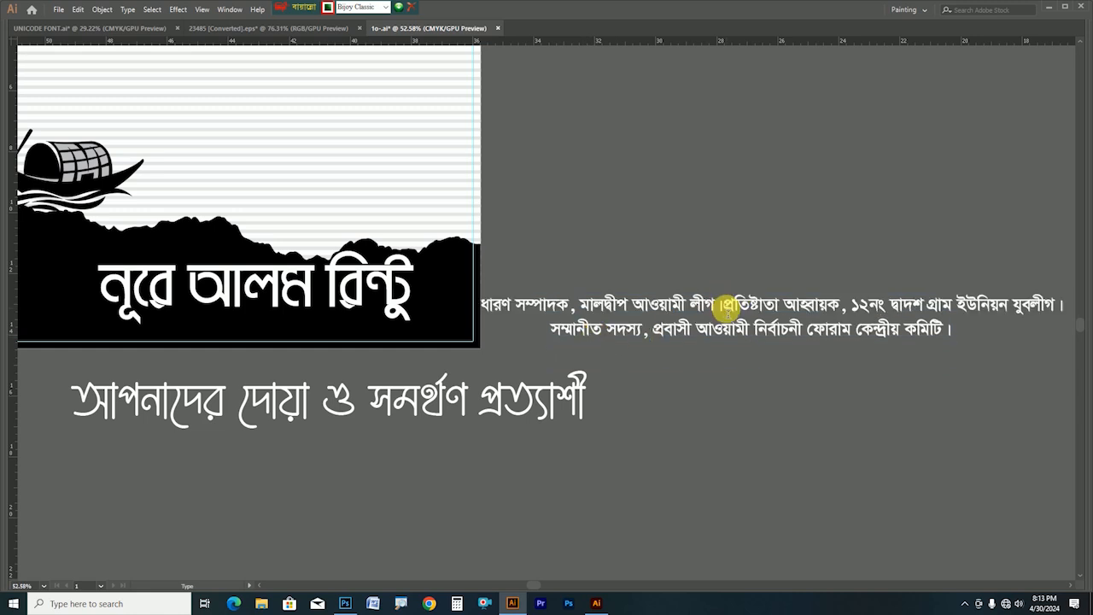
triple_click(642, 333)
key(BackSpace)
key(Escape)
Step: Place the credentials line on the black band under the name, bring it to the front and shrink it to fit within the margins
drag(670, 307, 517, 333)
key(ctrl+space)
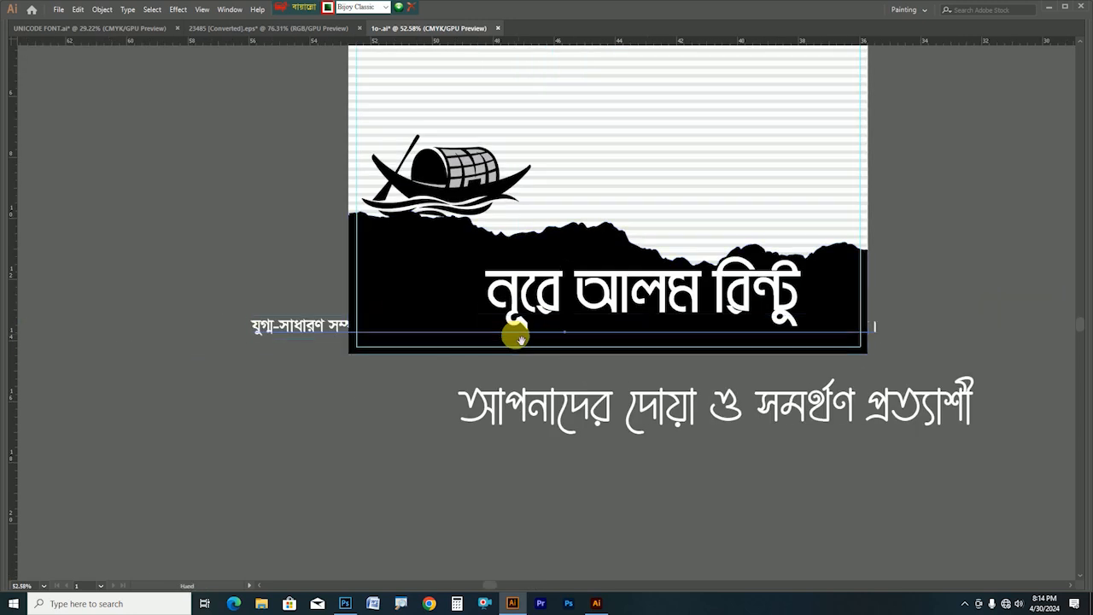
key(ctrl+shift+bracketright)
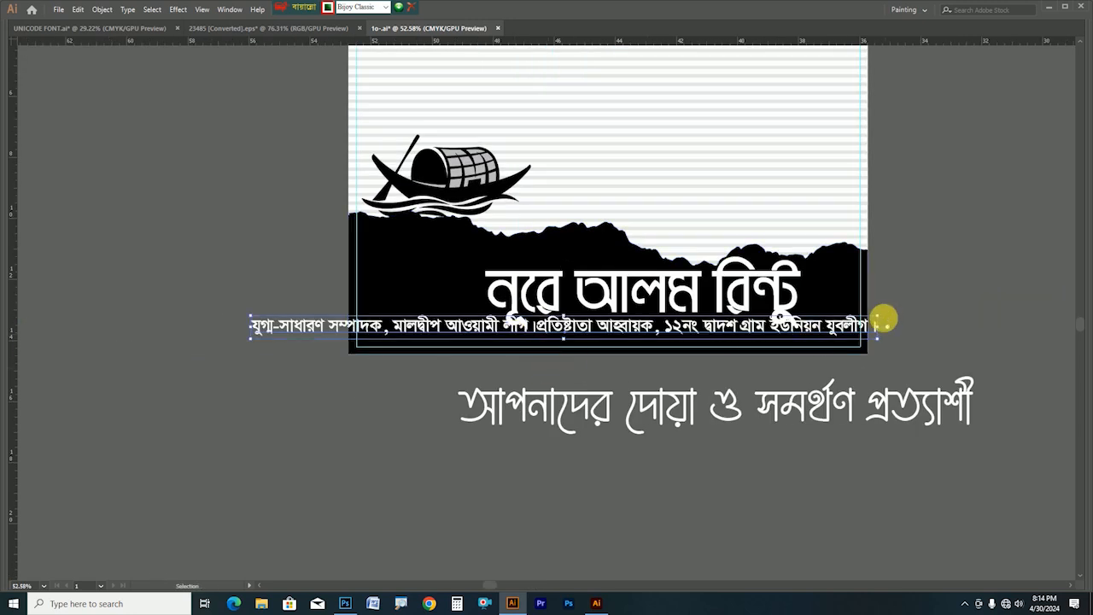
drag(877, 327, 798, 331)
drag(702, 322, 768, 325)
Step: Reduce the name text slightly and adjust it and the credentials line so they sit centred on the black band
drag(688, 297, 650, 301)
drag(760, 298, 707, 294)
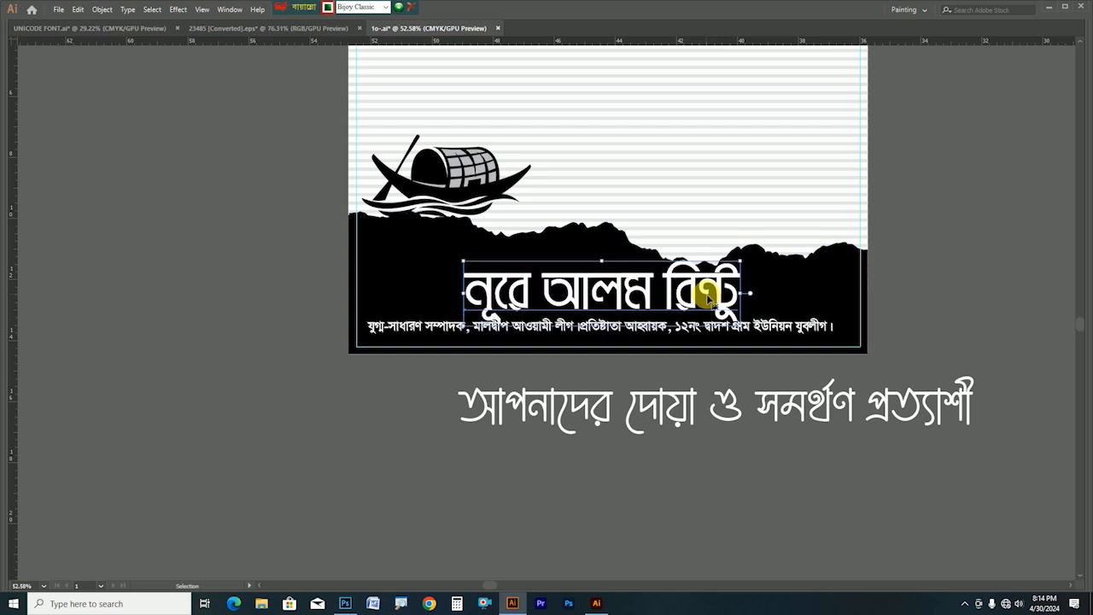
click(765, 332)
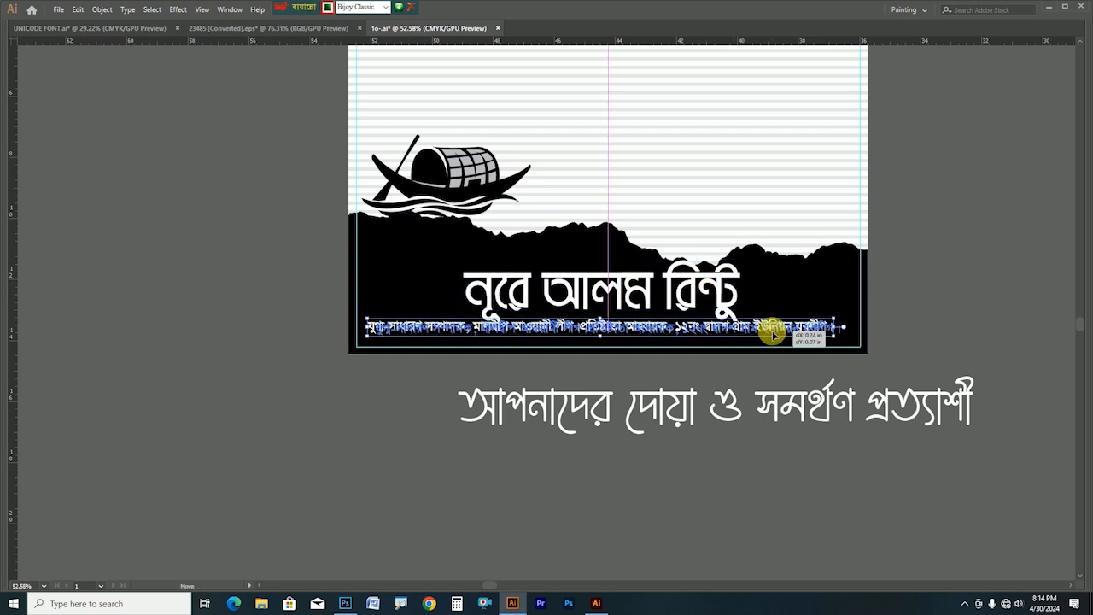
drag(774, 336, 771, 341)
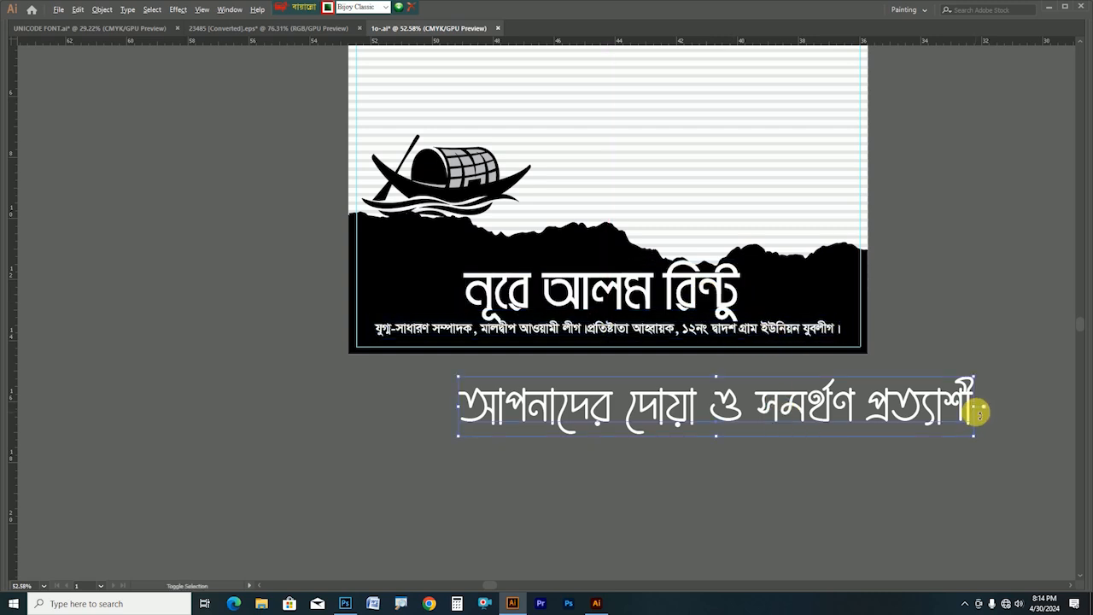
Step: Shrink the line আপনাদের দোয়া ও সমর্থণ প্রত্যাশী and place it at the lower-right of the black band
drag(974, 409, 591, 464)
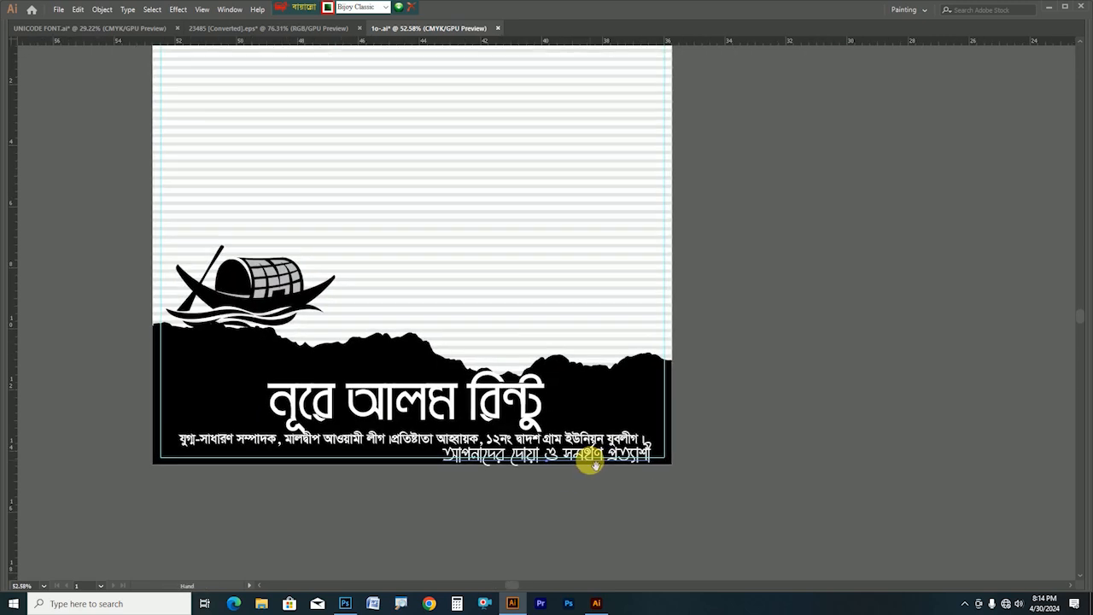
key(ctrl+space)
drag(438, 444, 541, 334)
Step: Change the large name text's font to SutonnyMJ Bold and reposition it above the credentials line
click(651, 273)
key(Tab)
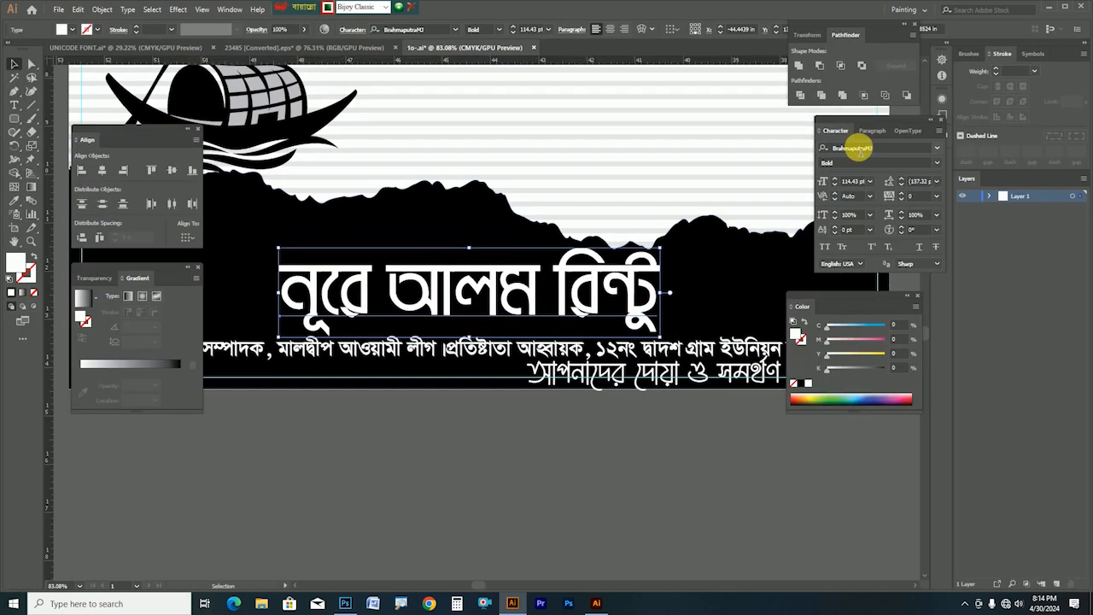
click(882, 151)
text(yR)
key(BackSpace)
key(BackSpace)
key(ctrl+alt+b)
text(sut)
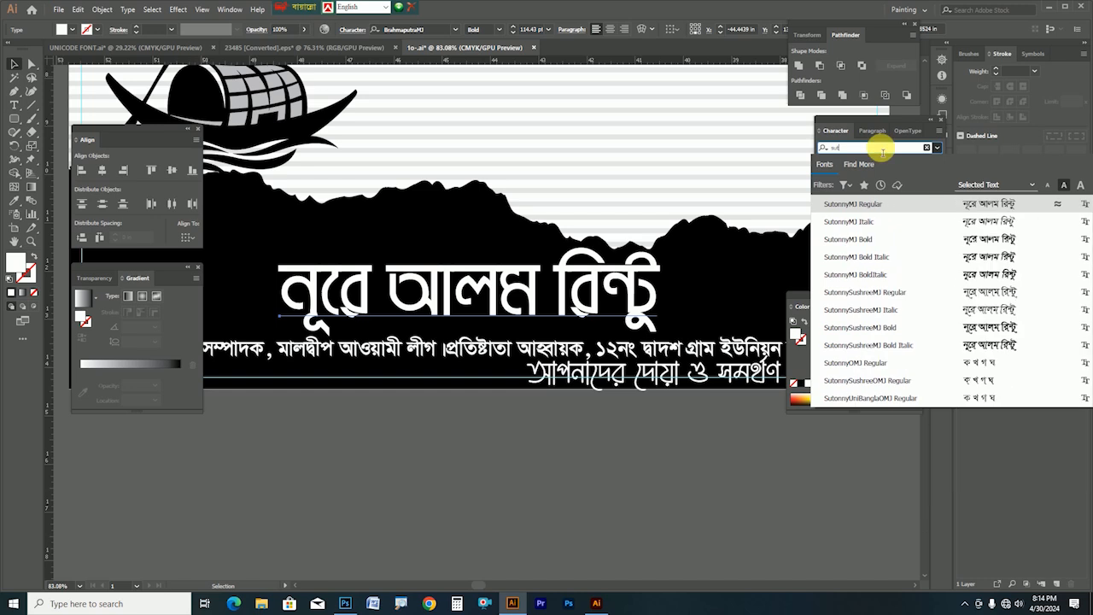
click(868, 239)
key(Tab)
drag(562, 284, 556, 273)
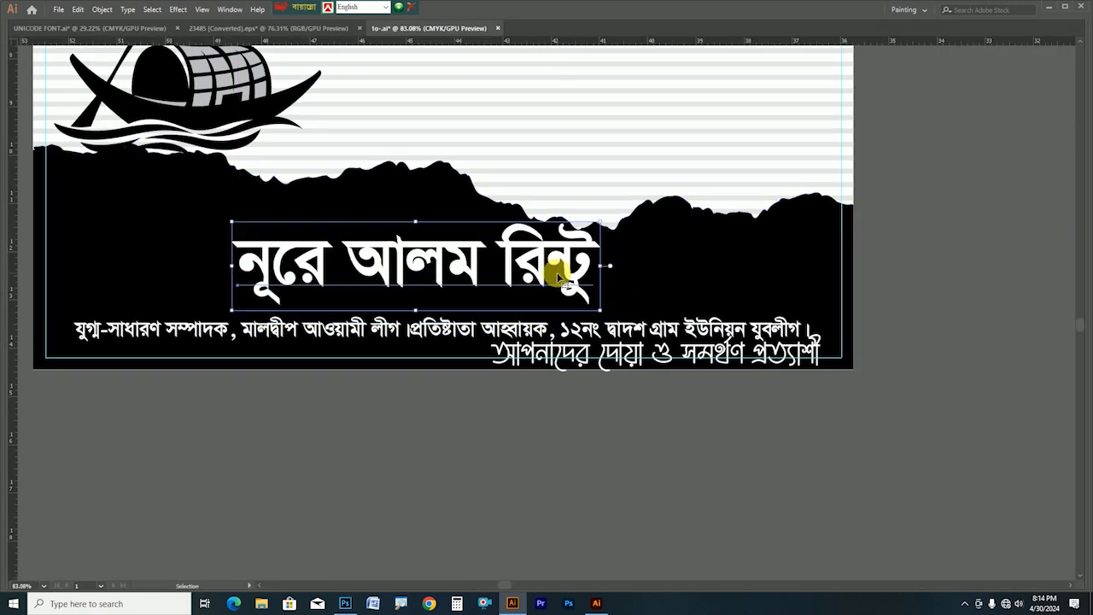
Step: Shrink the আপনাদের দোয়া ও সমর্থণ প্রত্যাশী line further and fit it inside the page's lower-right margin corner
click(603, 331)
click(823, 357)
drag(821, 352, 757, 324)
click(755, 326)
drag(615, 330, 646, 347)
click(670, 433)
click(890, 368)
drag(742, 364, 677, 298)
Step: Draw a fully rounded rectangle over the আপনাদের দোয়া ও সমর্থণ প্রত্যাশী line and fill it with light grey
key(Tab)
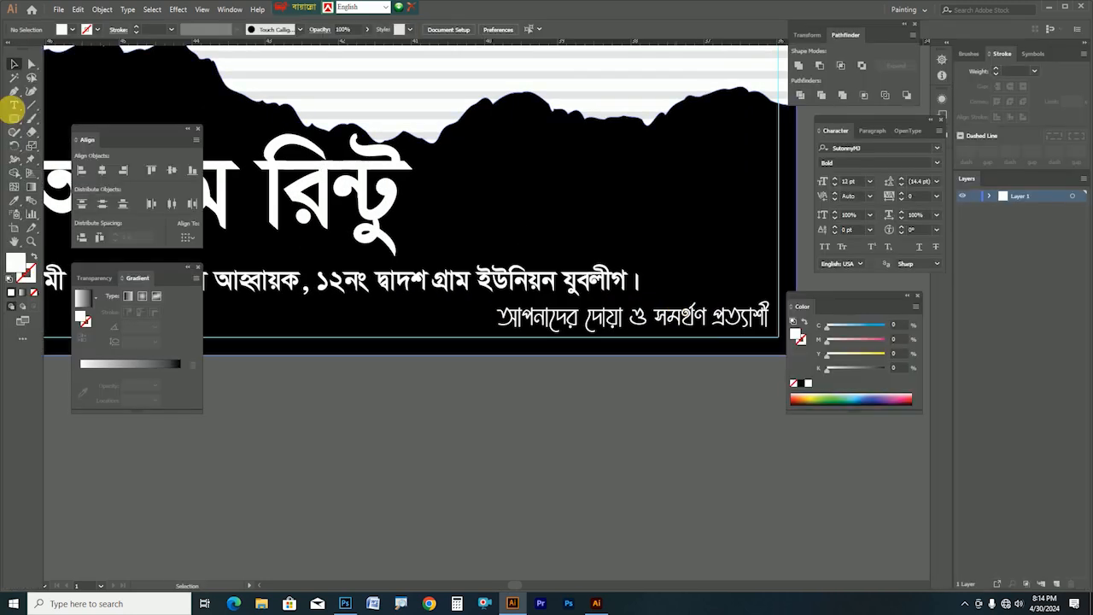
click(14, 119)
key(Tab)
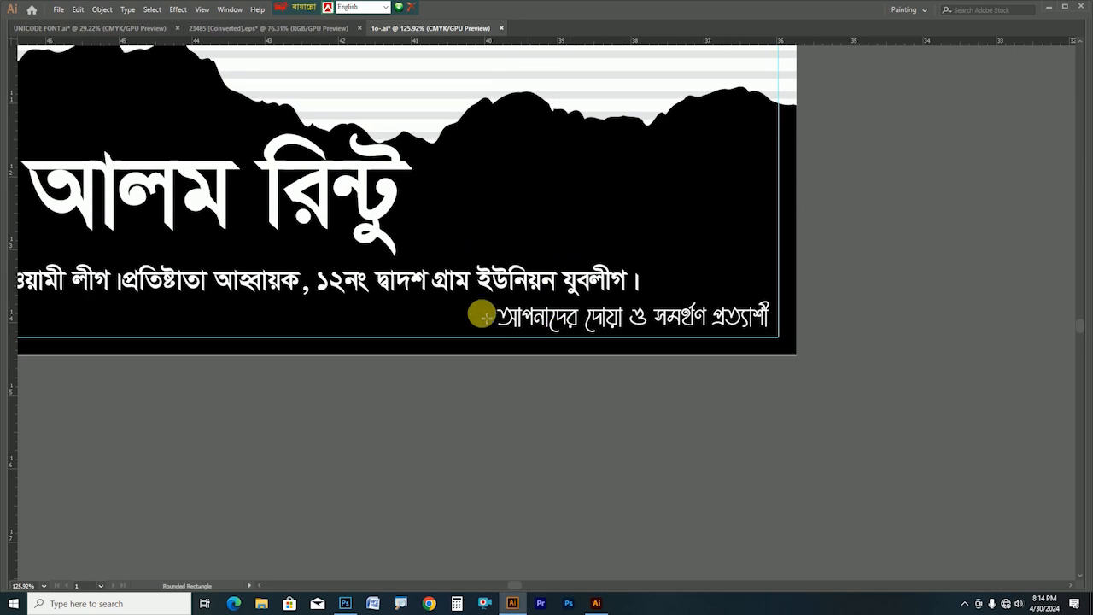
drag(482, 305, 777, 335)
drag(491, 316, 641, 313)
key(Tab)
drag(840, 373, 847, 371)
click(32, 64)
key(Tab)
click(542, 422)
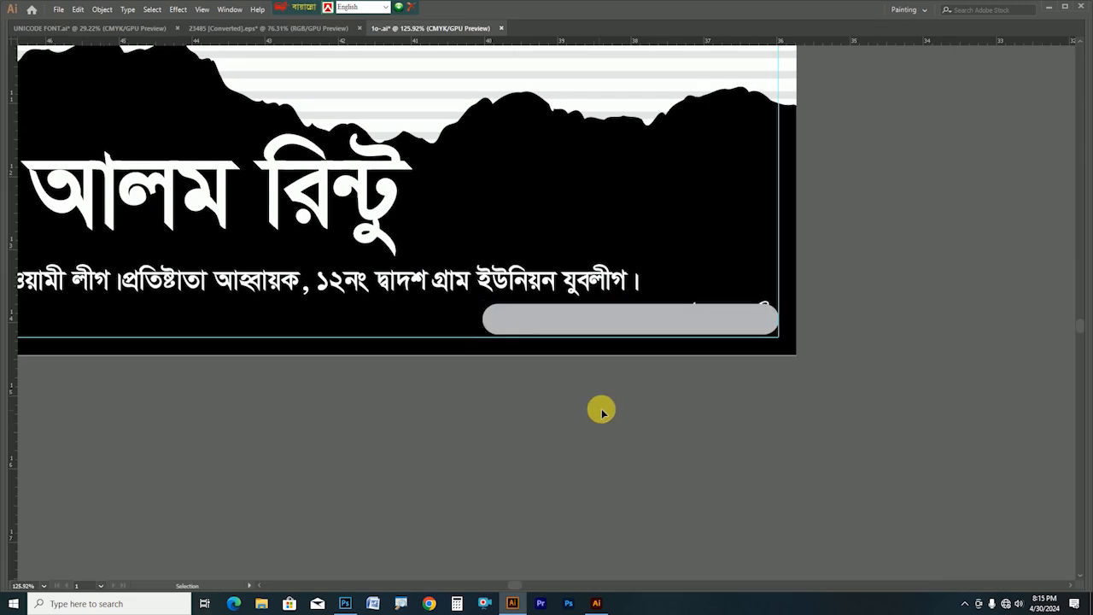
Step: Bring the আপনাদের দোয়া ও সমর্থণ প্রত্যাশী text in front of the grey rounded rectangle and centre it there
key(ctrl+y)
click(675, 326)
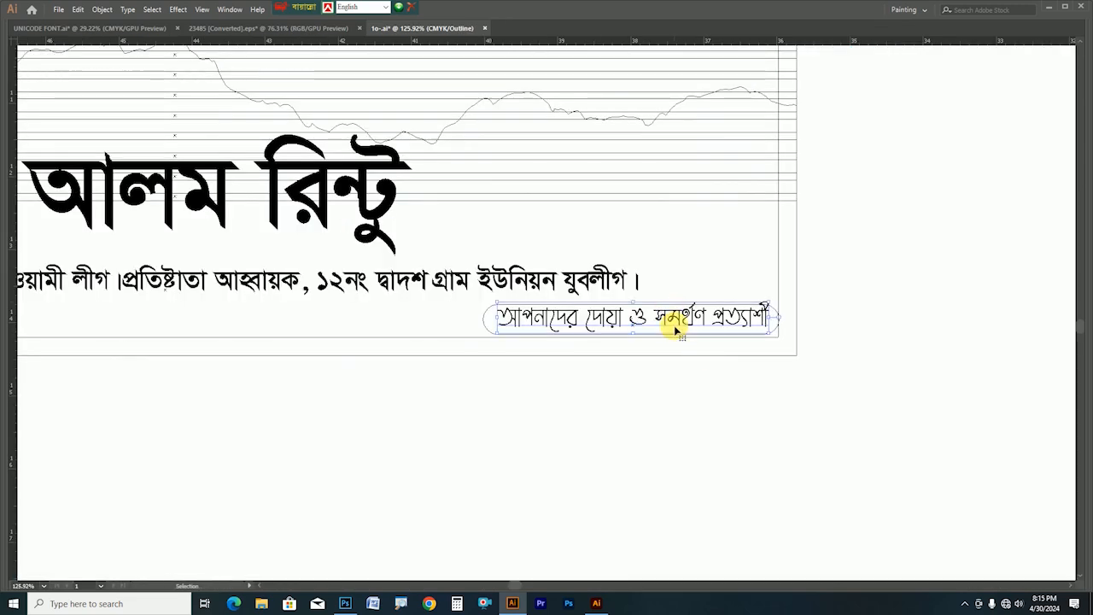
key(ctrl+y)
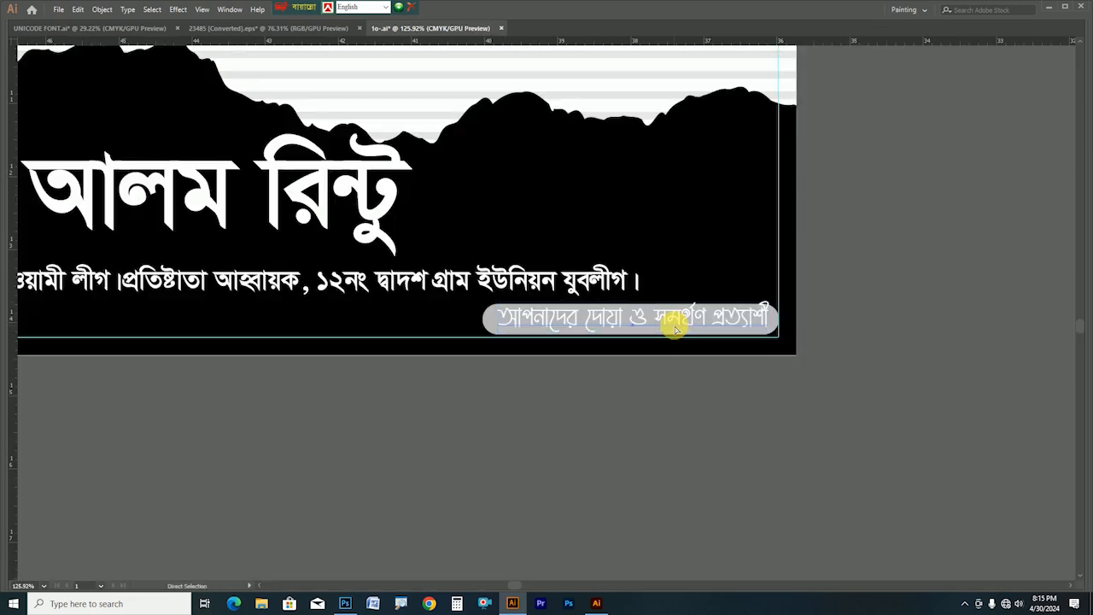
drag(681, 323, 677, 323)
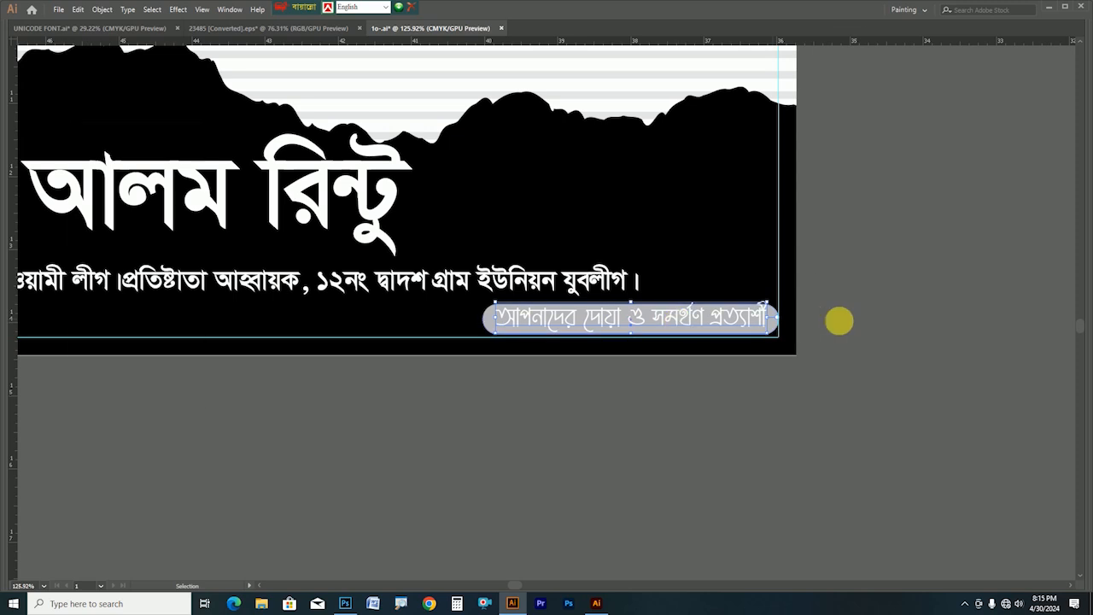
Step: Fill the text in the rounded rectangle with black and lighten the rectangle's fill to 17% black
key(Tab)
click(734, 408)
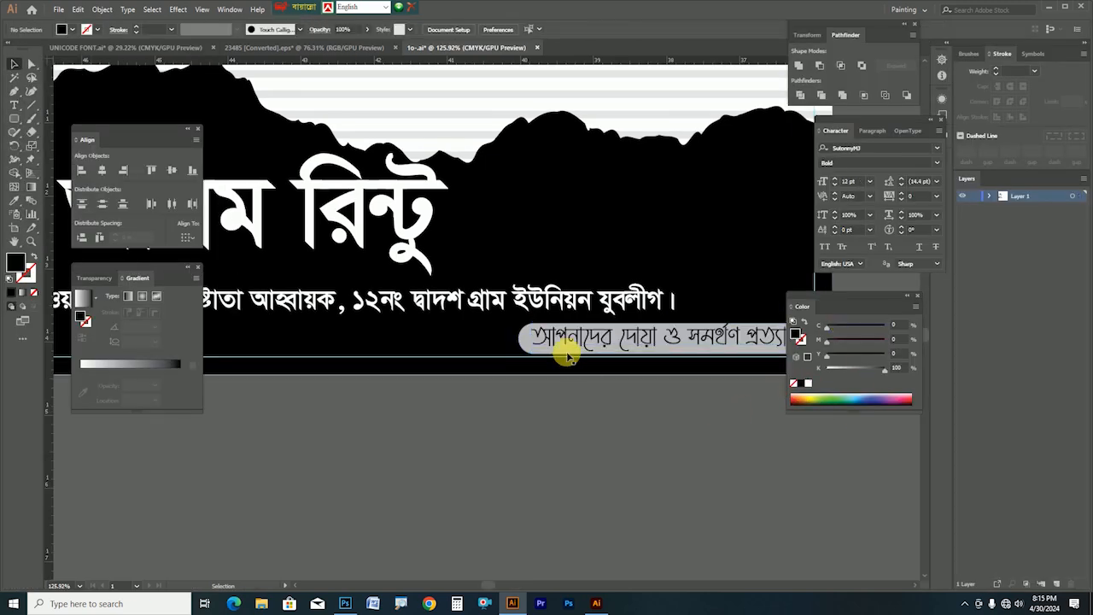
click(521, 339)
click(838, 369)
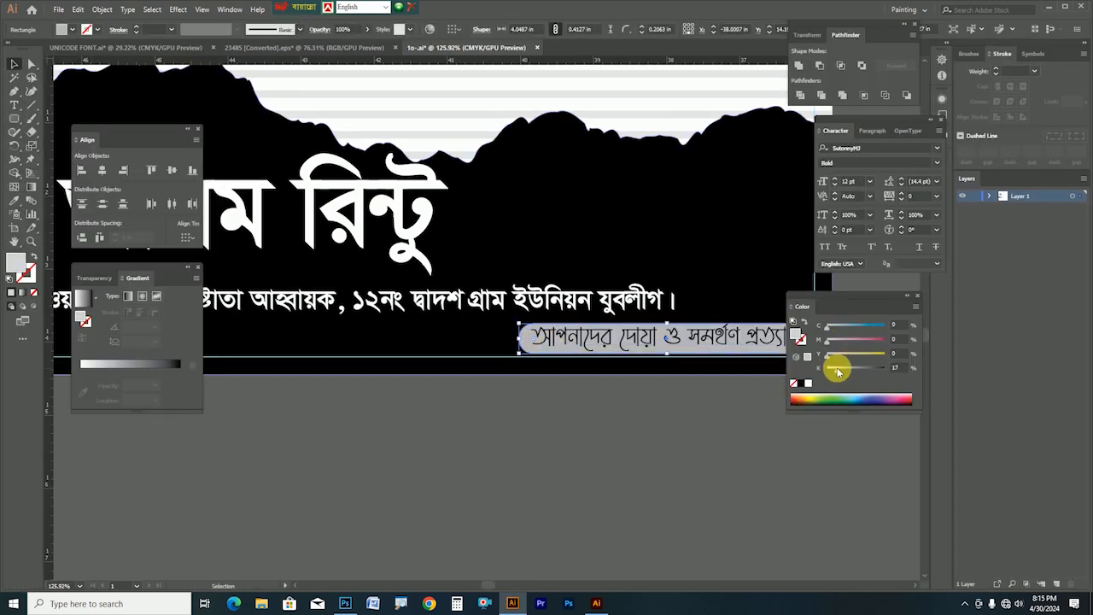
click(692, 395)
key(Tab)
drag(720, 328, 713, 328)
Step: Move the white চেয়ারম্যান text from the far side of the canvas to just left of the poster page
drag(816, 295, 533, 286)
drag(715, 277, 540, 434)
drag(602, 340, 422, 321)
drag(958, 357, 812, 339)
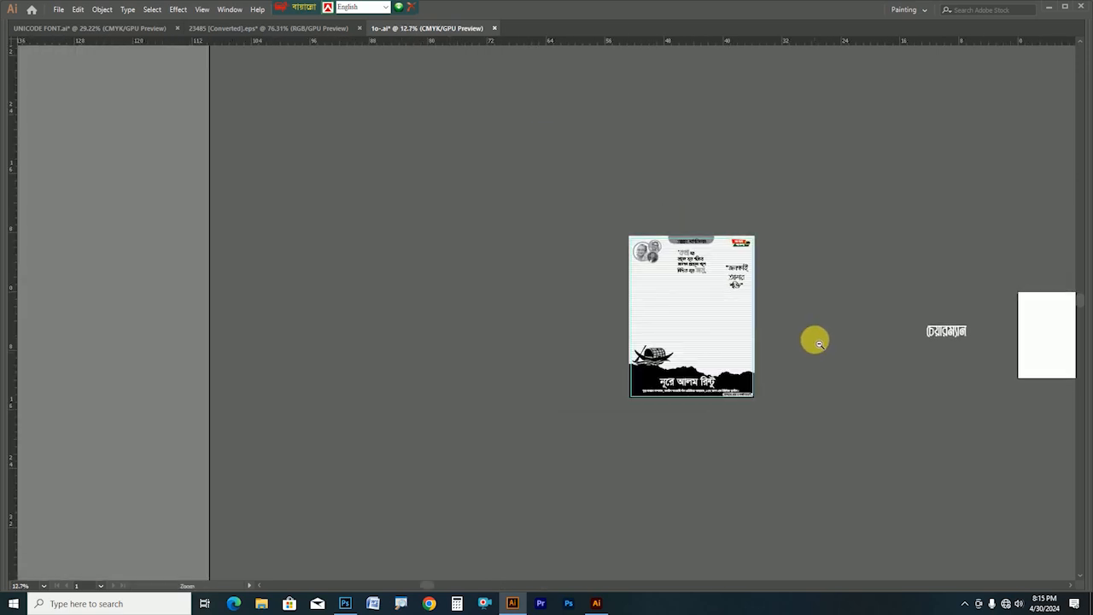
drag(683, 336, 743, 344)
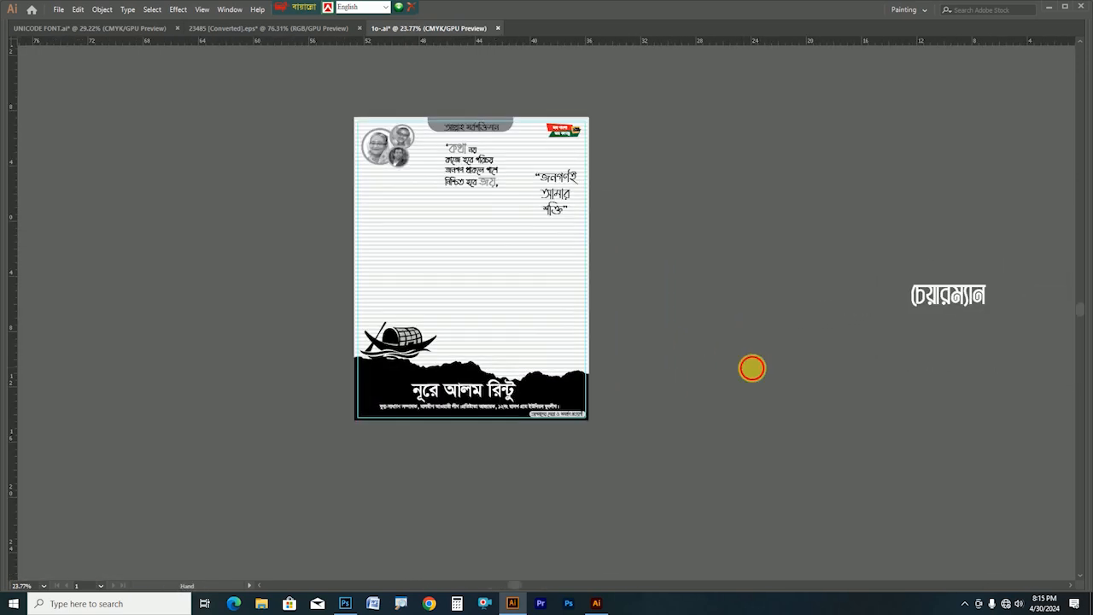
drag(845, 334, 760, 336)
drag(888, 288, 238, 346)
drag(303, 326, 570, 388)
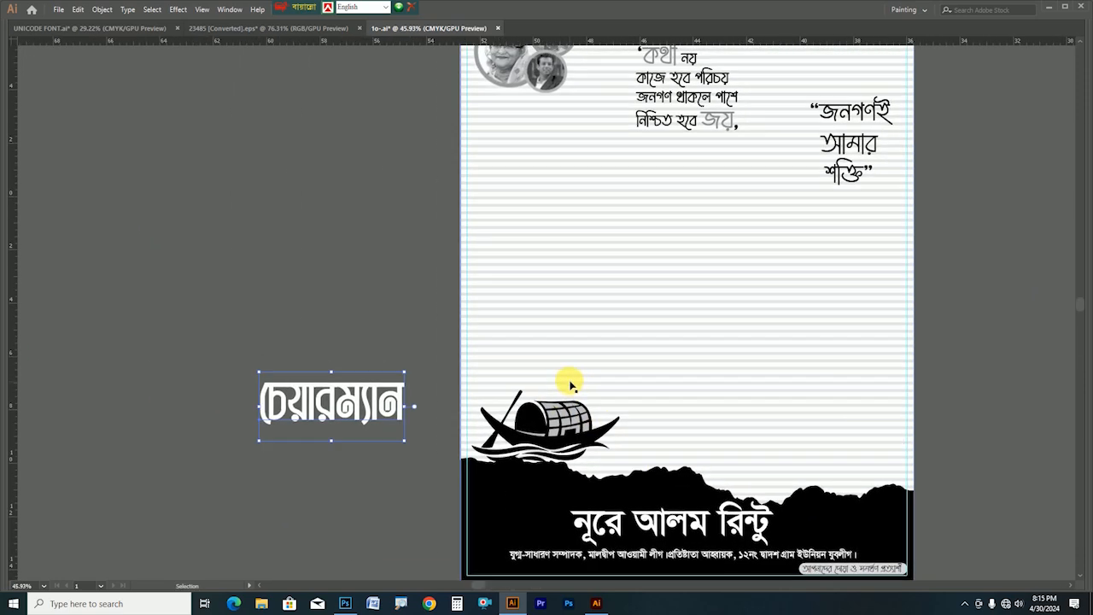
Step: Shrink the boat symbol, move it off the page to the left, and move the চেয়ারম্যান text higher above it
click(516, 258)
click(534, 391)
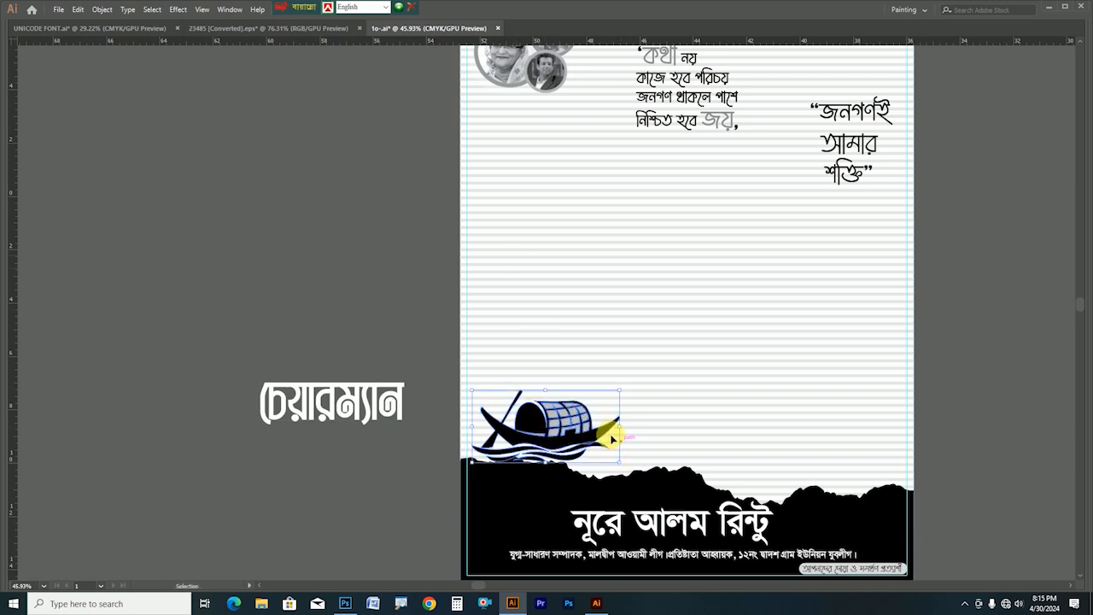
drag(622, 429, 376, 501)
drag(355, 411, 314, 347)
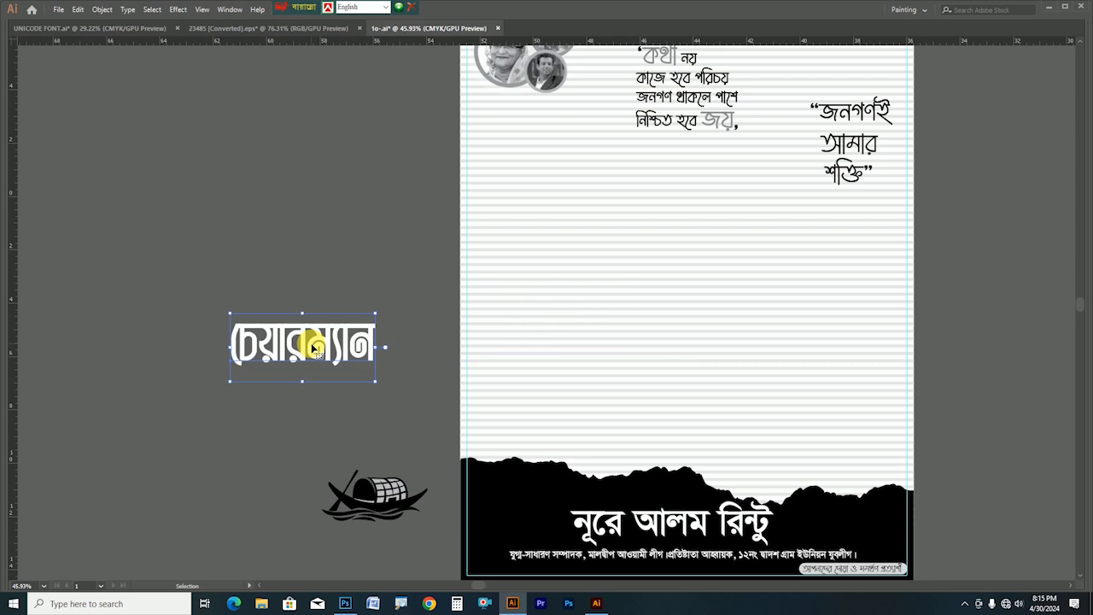
Step: Copy the name text to the empty area left of the page and replace its wording with আসন্ন
key(Tab)
drag(739, 557, 380, 187)
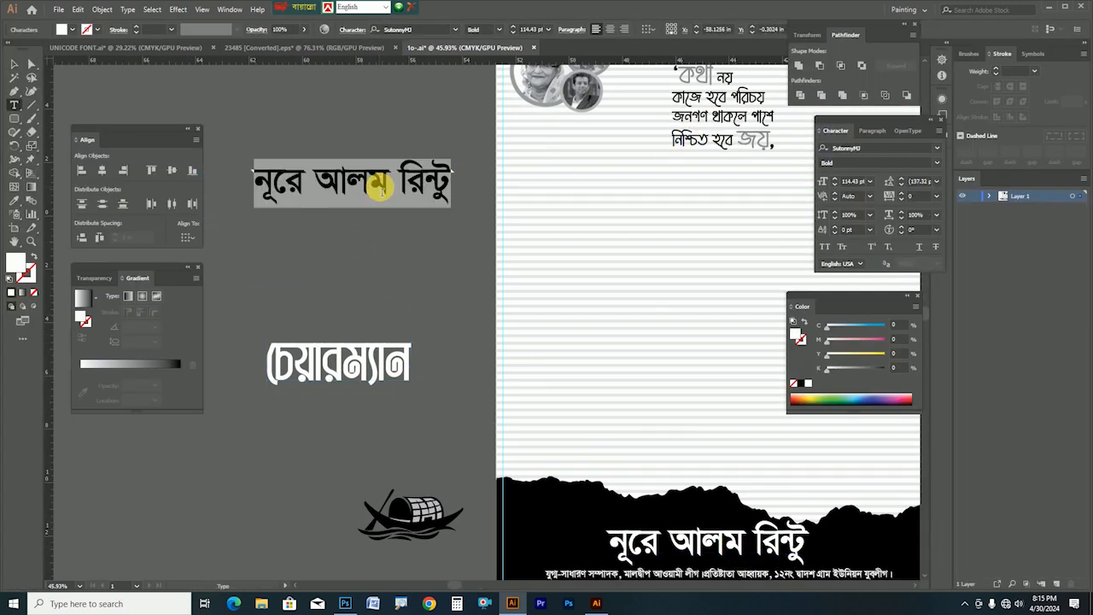
text(মভ)
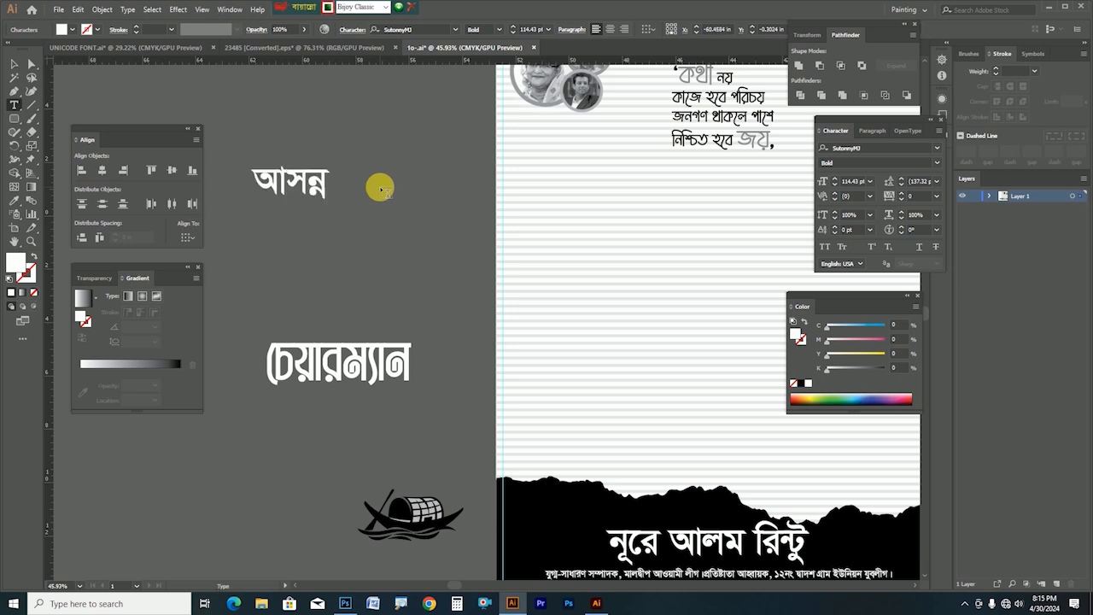
key(Escape)
Step: Duplicate the আসন্ন text just below and replace its wording with হাজীগঞ্জ উপজেলা পরিষদ
drag(288, 180, 296, 224)
double_click(296, 224)
text(হাজীগঞ্জ উপজেলা পরিষদ)
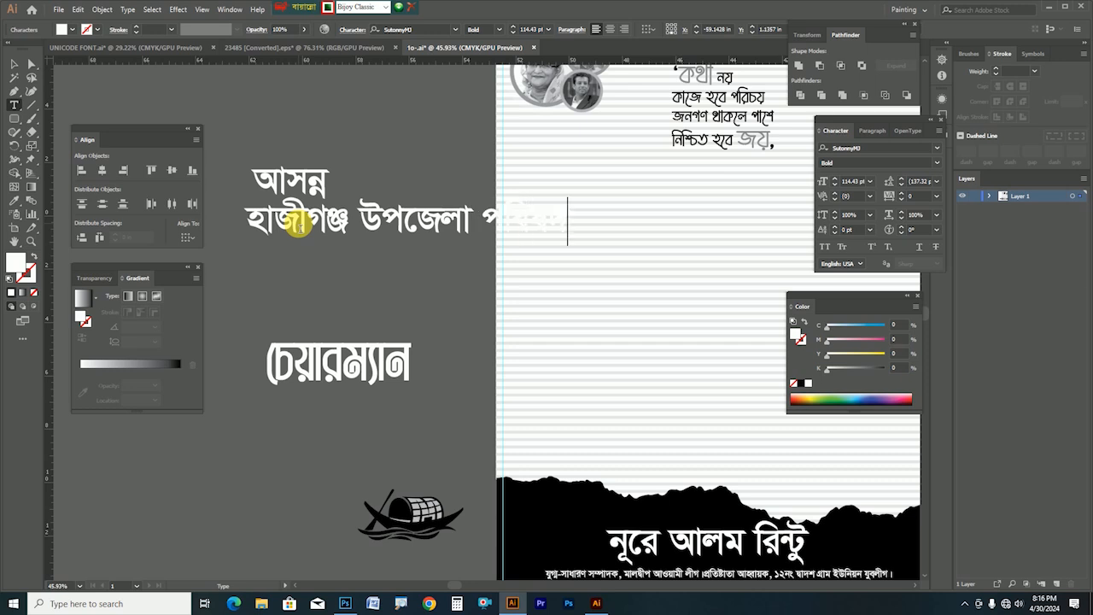
key(Escape)
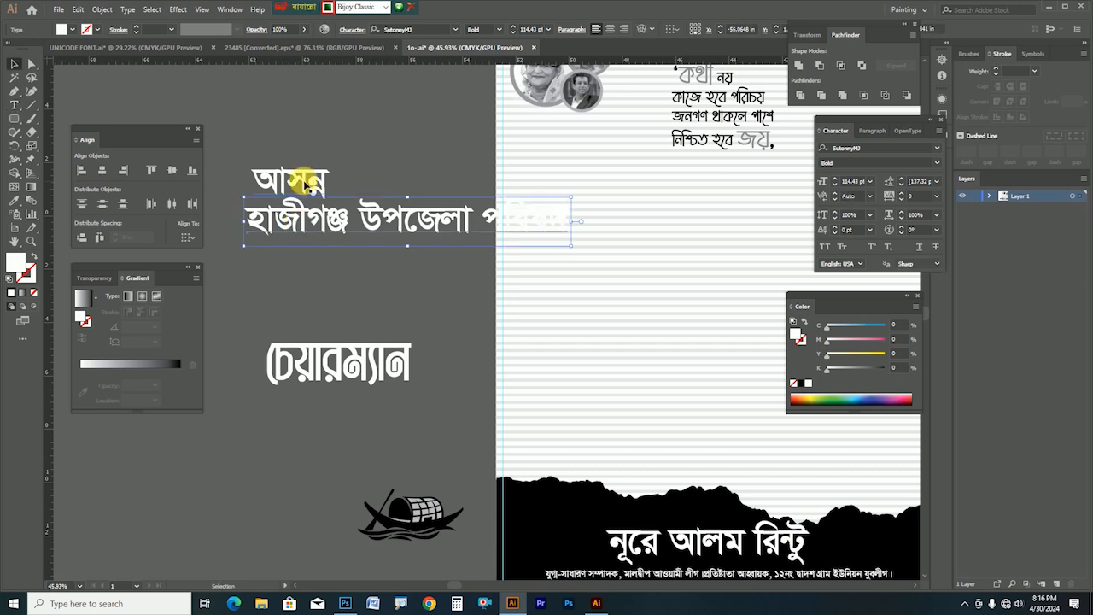
Step: Shift আসন্ন slightly to the right and fill both it and the হাজীগঞ্জ উপজেলা পরিষদ line with black
click(329, 180)
shift+click(367, 214)
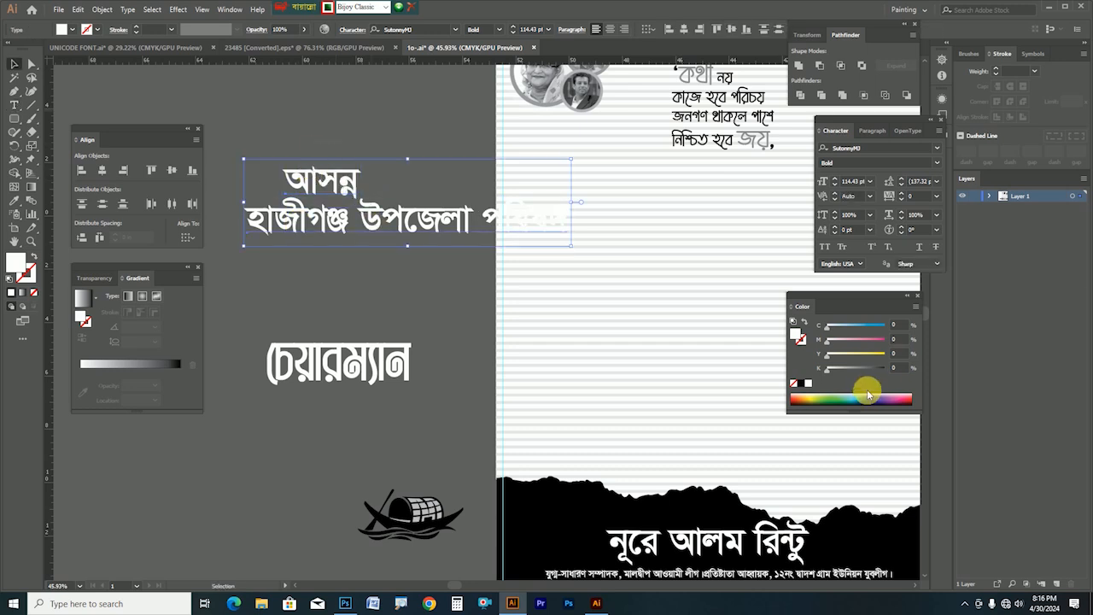
click(800, 382)
Step: Duplicate the হাজীগঞ্জ উপজেলা পরিষদ line below itself and replace the copy's wording with the spaced-out text নি র্বা চ নে
drag(389, 217, 391, 272)
key(ctrl+z)
drag(390, 223, 390, 287)
triple_click(391, 286)
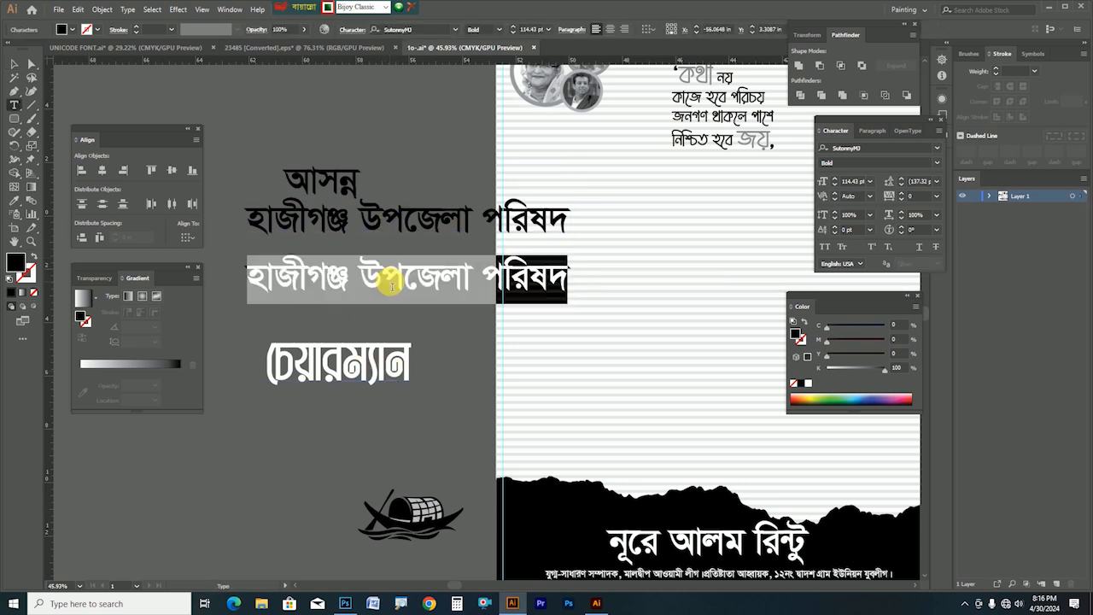
text(নি র্বা চ নে)
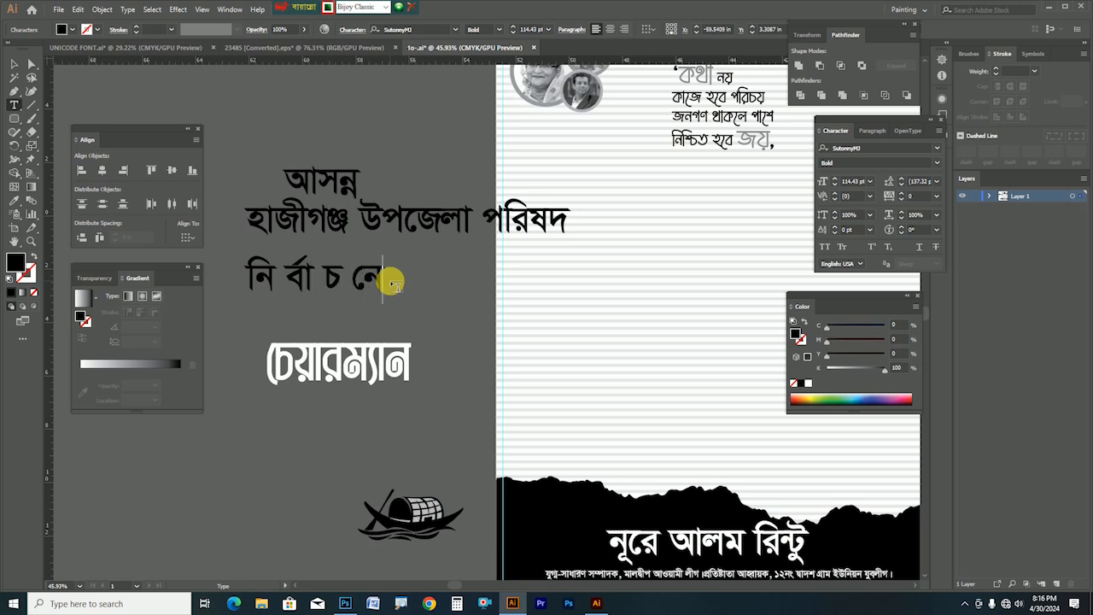
key(Escape)
Step: Move আসন্ন and হাজীগঞ্জ উপজেলা পরিষদ onto the page below the slogans, shrink the longer line and centre আসন্ন above it
key(Tab)
click(305, 157)
drag(377, 202, 647, 207)
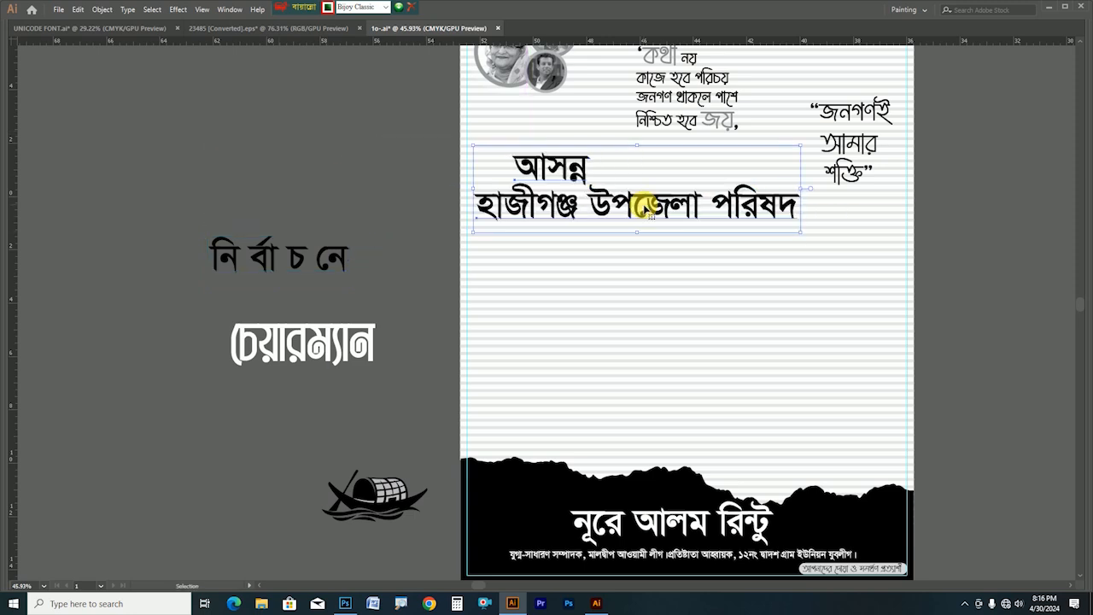
click(688, 246)
click(718, 220)
drag(800, 210, 769, 212)
drag(668, 212, 631, 209)
drag(559, 175, 589, 176)
click(656, 214)
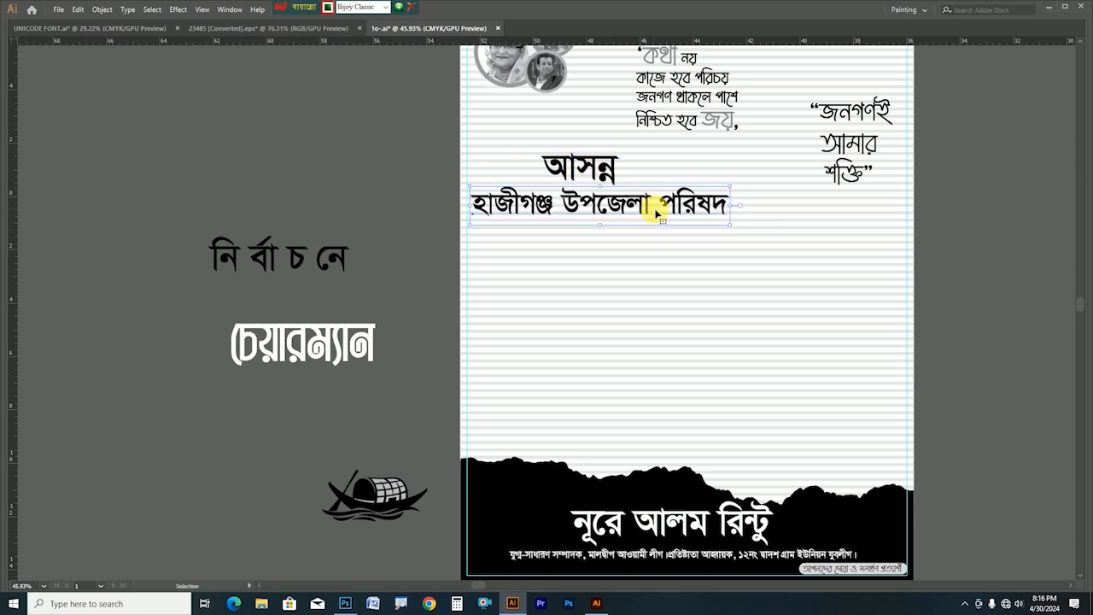
Step: Place the নি র্বা চ নে text on the page, centred under the হাজীগঞ্জ উপজেলা পরিষদ line
drag(270, 256, 592, 246)
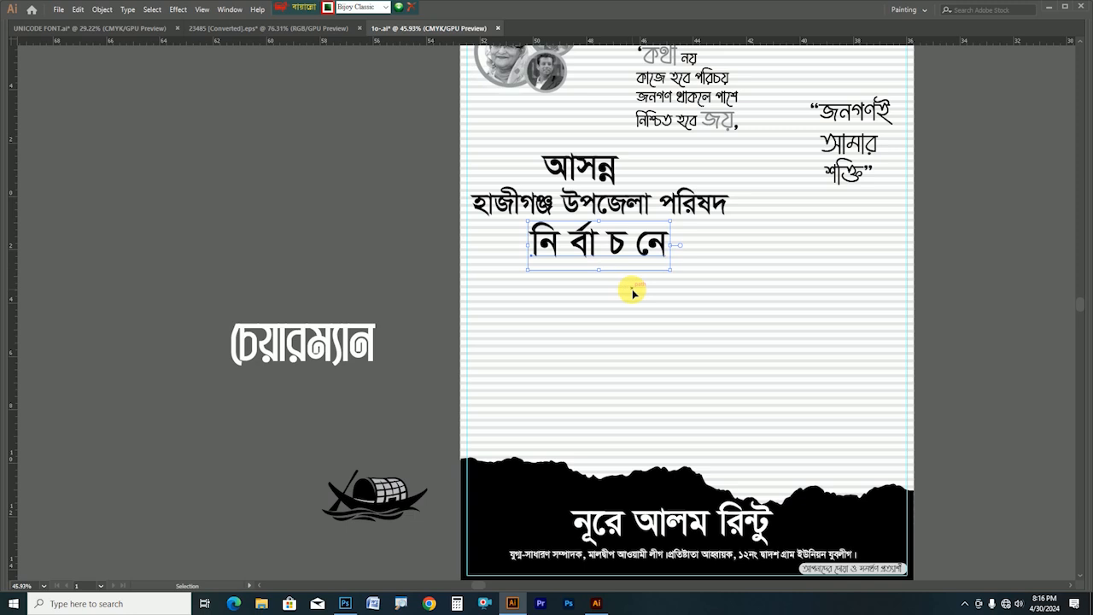
scroll(582, 278, up, 2)
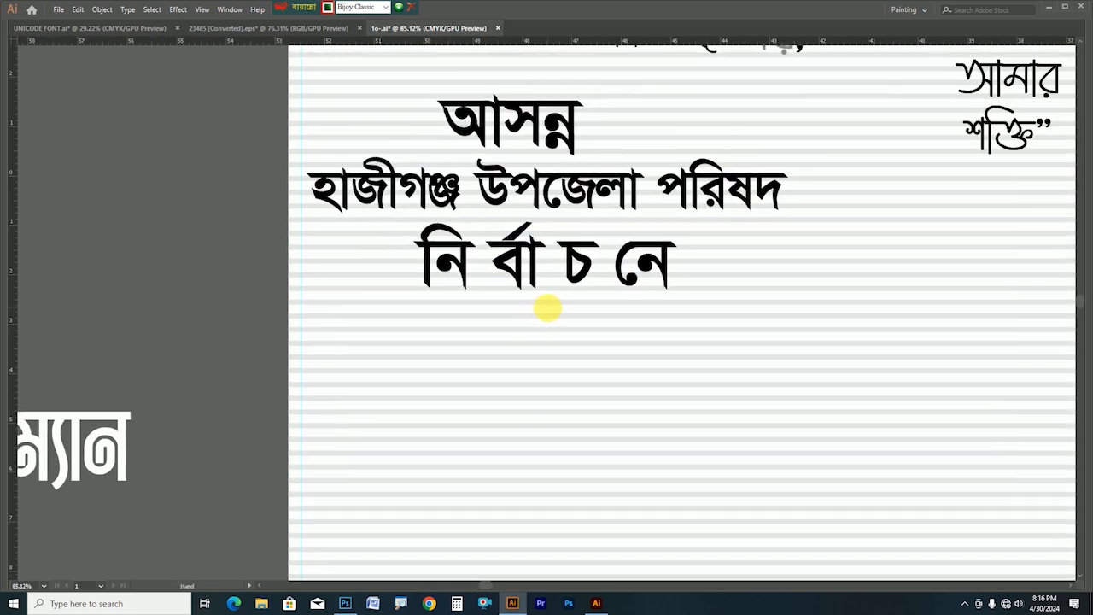
Step: Draw a black rounded square about 1.47 by 1.54 in over the নি letters and round its corners further to about 0.22 in
key(Tab)
drag(12, 117, 53, 134)
drag(441, 240, 516, 314)
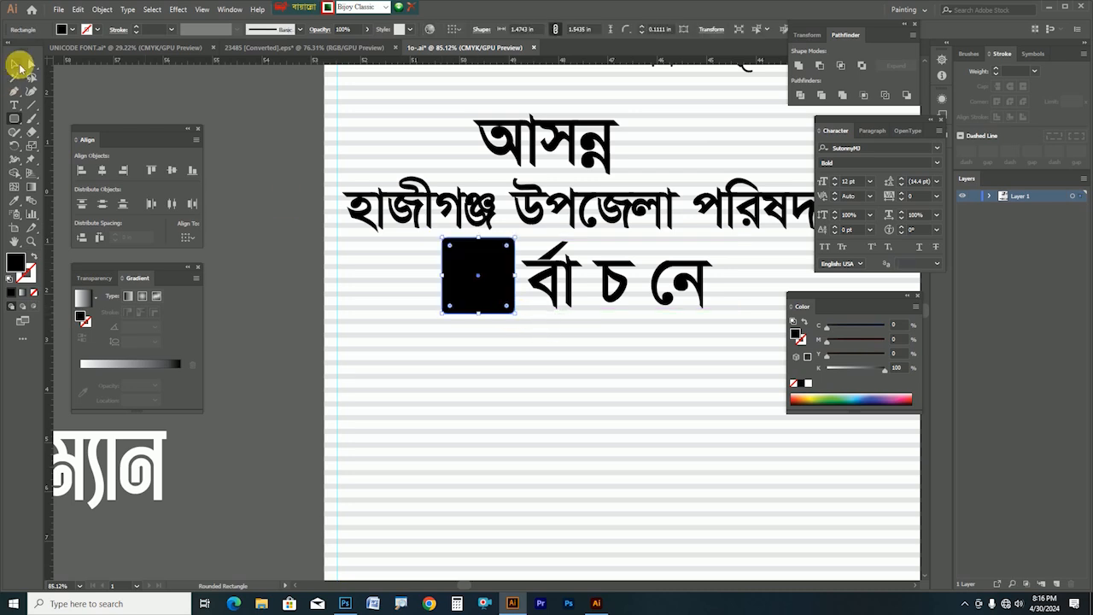
click(17, 64)
drag(451, 248, 459, 254)
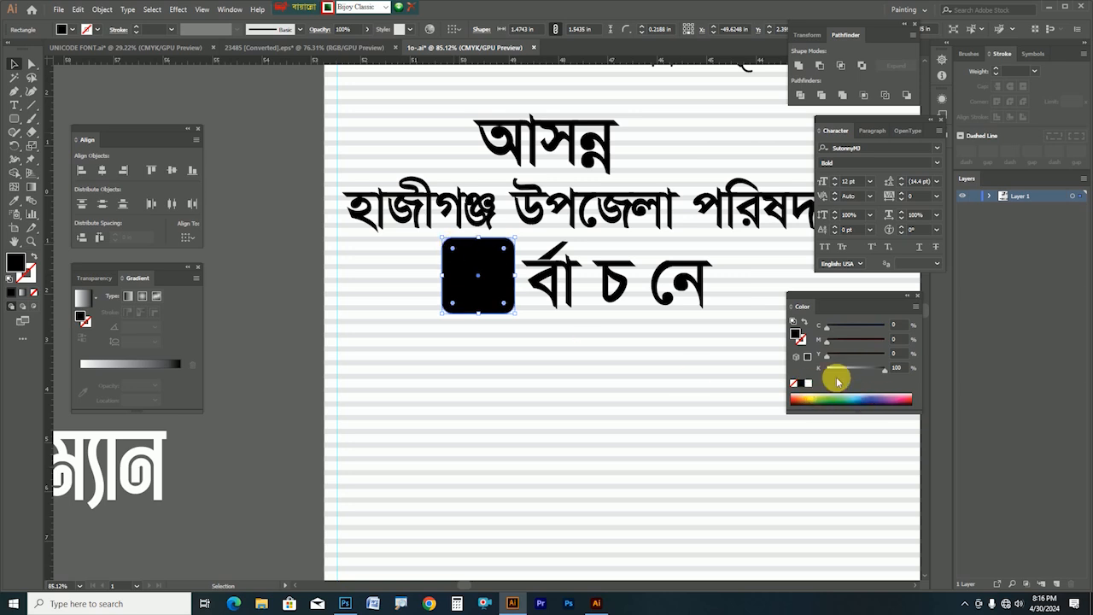
Step: Try a light grey fill of about 12% black on the rounded square, and return it to solid black
click(839, 371)
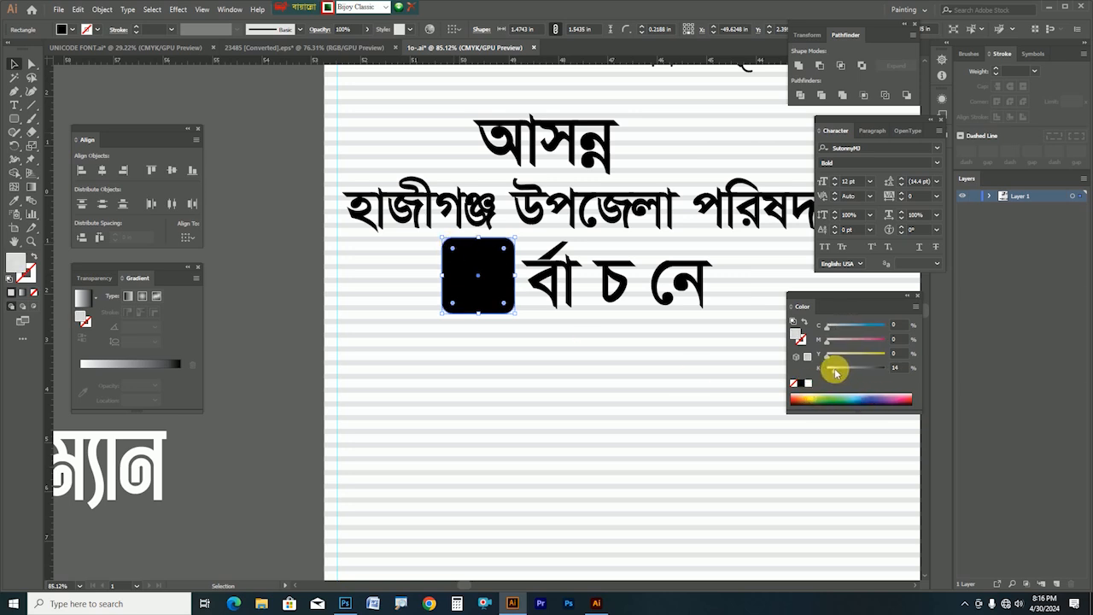
click(532, 364)
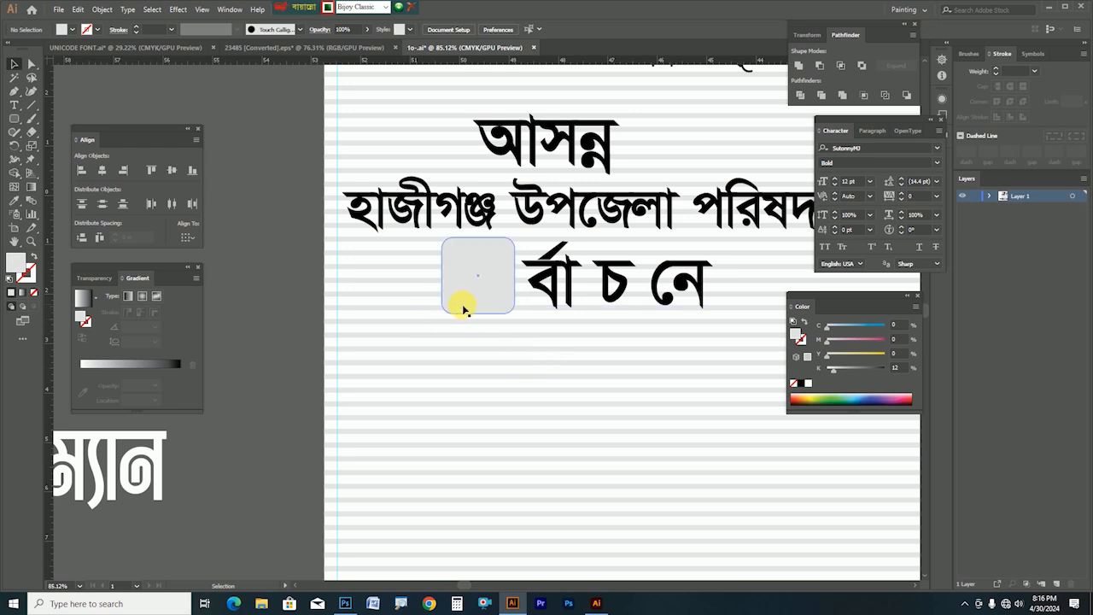
click(803, 386)
click(546, 310)
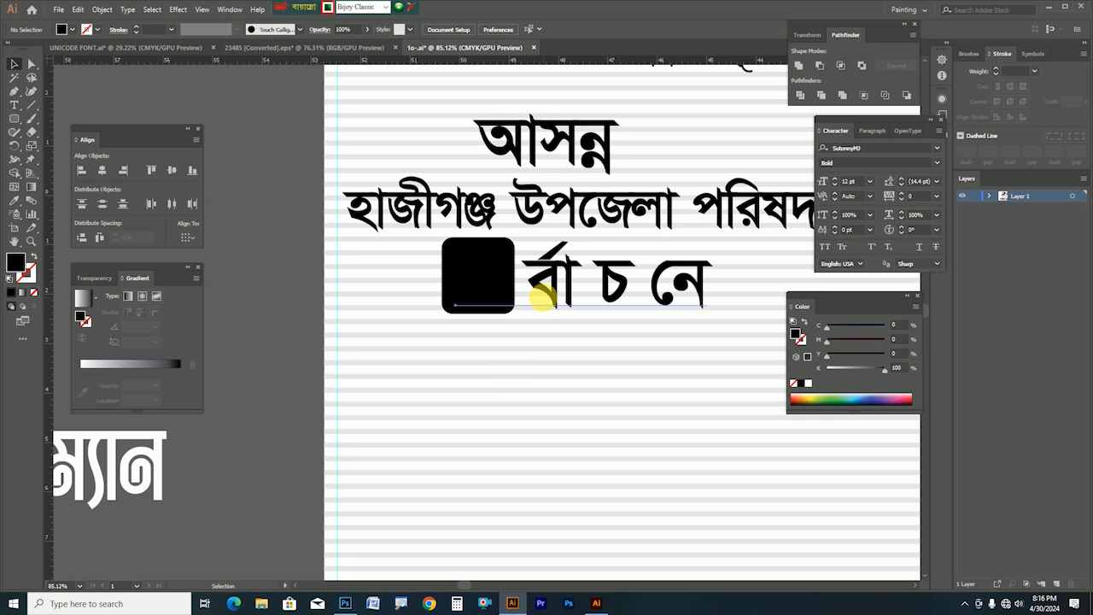
Step: Copy the black rounded box beside the first one, fit its width to the র্বা letters, and undo the extra changes
click(543, 300)
key(v)
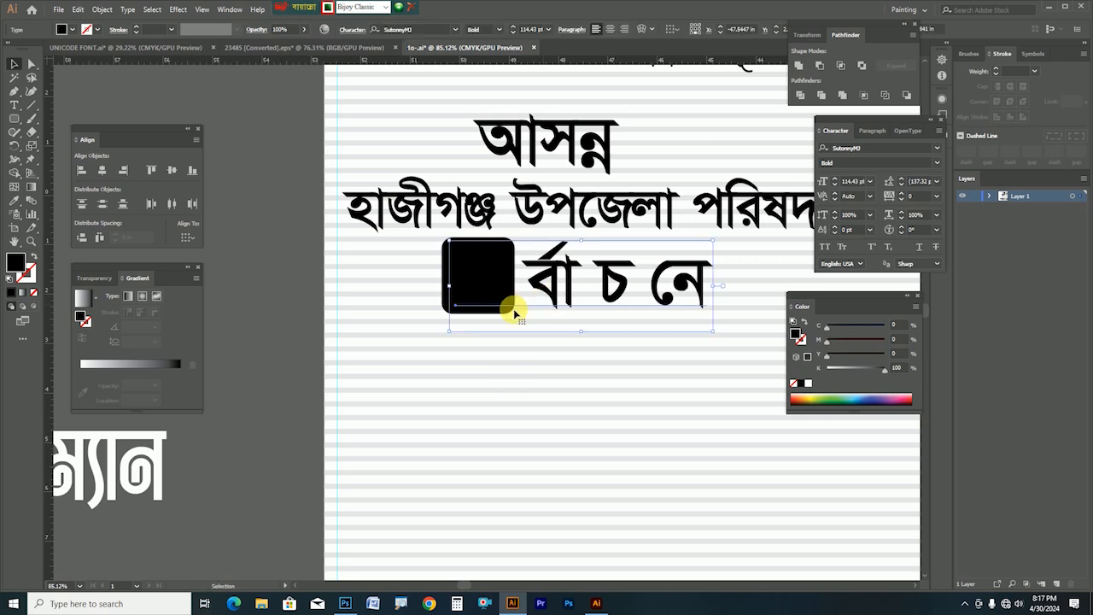
click(432, 264)
drag(449, 268, 523, 275)
drag(596, 279, 532, 393)
key(ctrl+z)
key(ctrl+z)
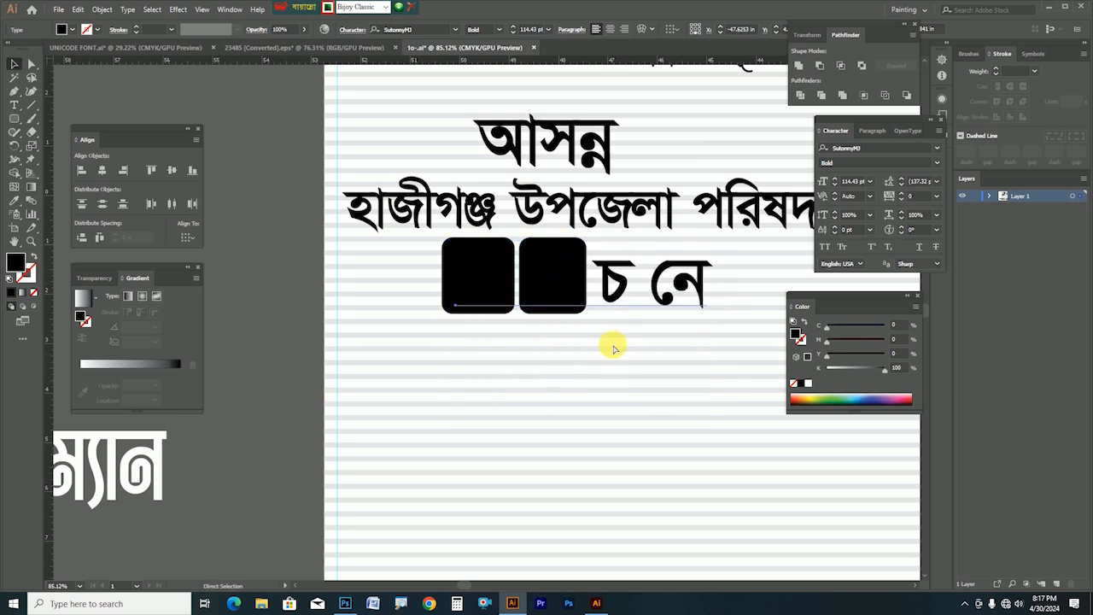
Step: Add two more black rounded boxes to the row, with their widths fitted to চ and নে
click(396, 270)
click(538, 256)
key(ctrl+2)
drag(549, 271, 719, 278)
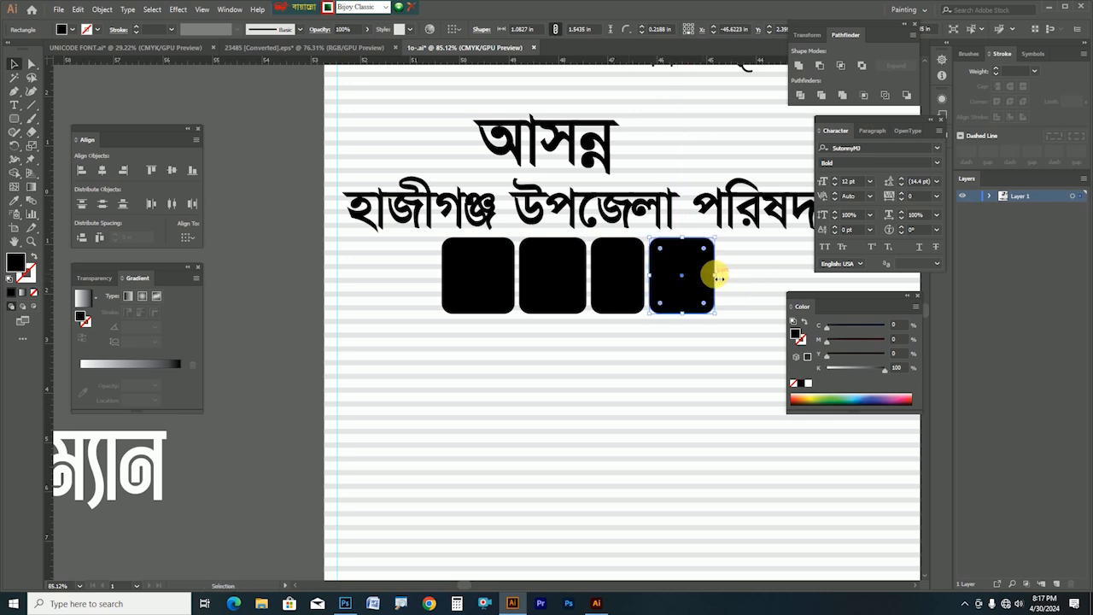
Step: Bring the নি র্বা চ নে text in front of the four black boxes and fill it with white
key(ctrl+a)
click(282, 415)
key(ctrl+a)
click(450, 454)
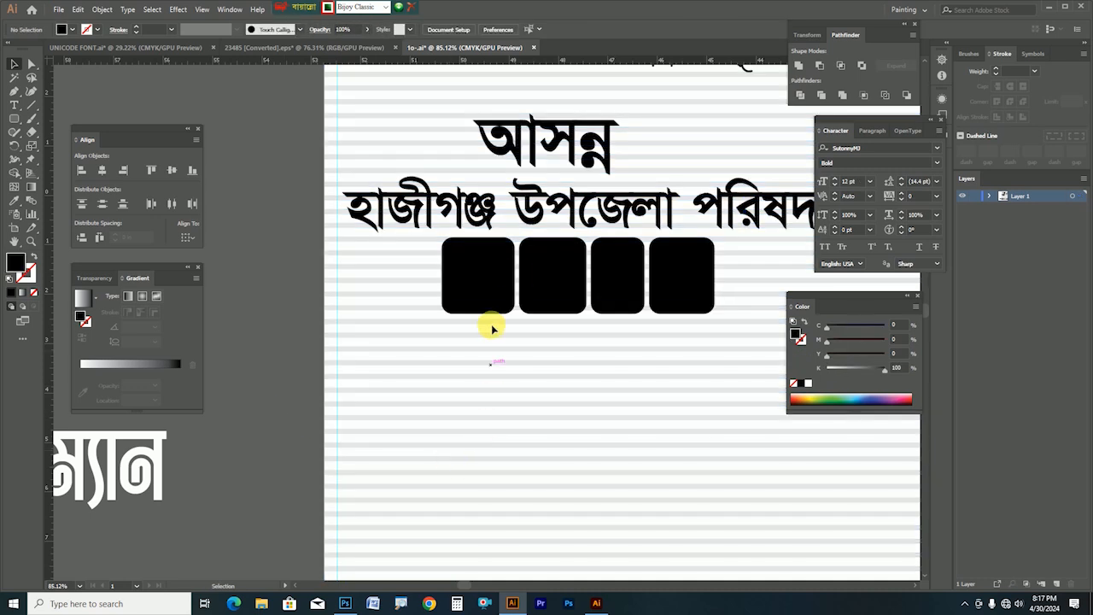
click(517, 277)
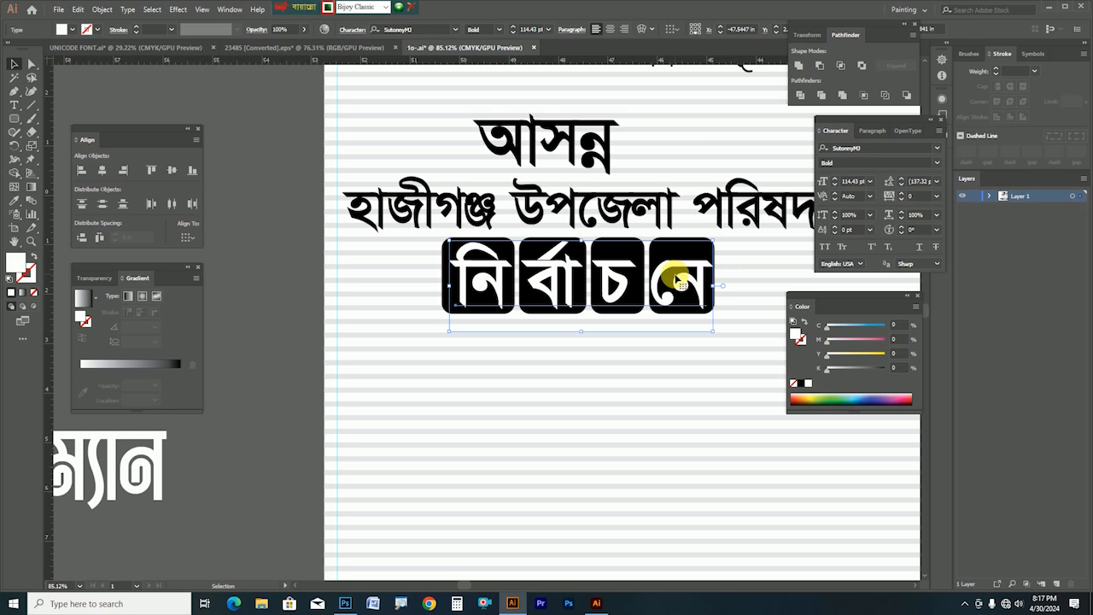
click(659, 374)
drag(661, 358, 534, 359)
drag(661, 385, 512, 395)
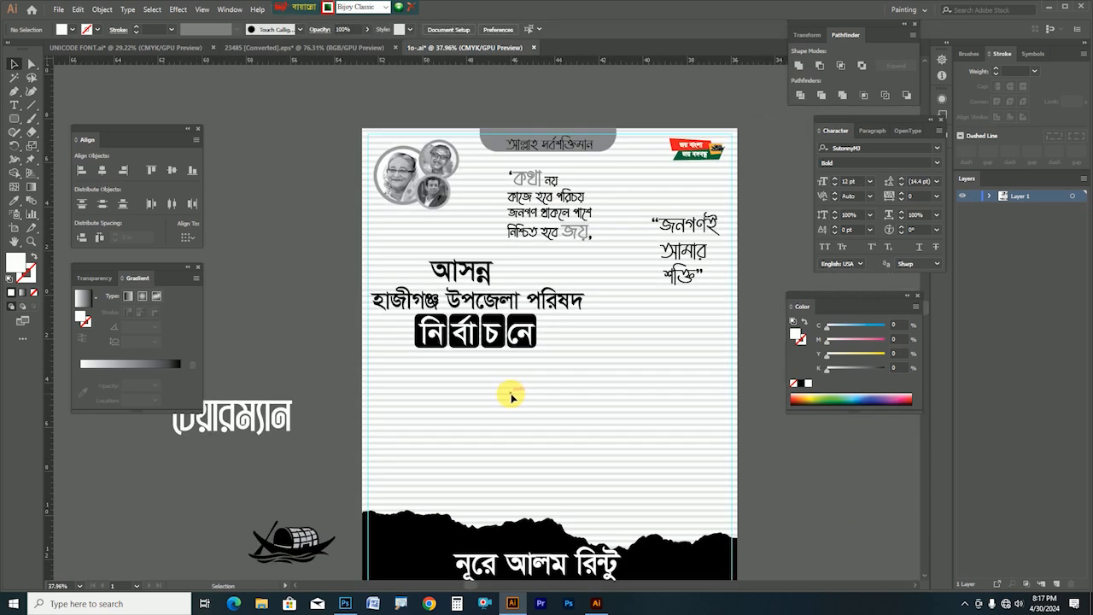
Step: Draw a rounded rectangle about 4.54 by 2.33 in below the election heading, round its corners to about 0.33 in and fill it black
key(Tab)
click(487, 321)
click(537, 373)
drag(441, 451, 482, 460)
key(Tab)
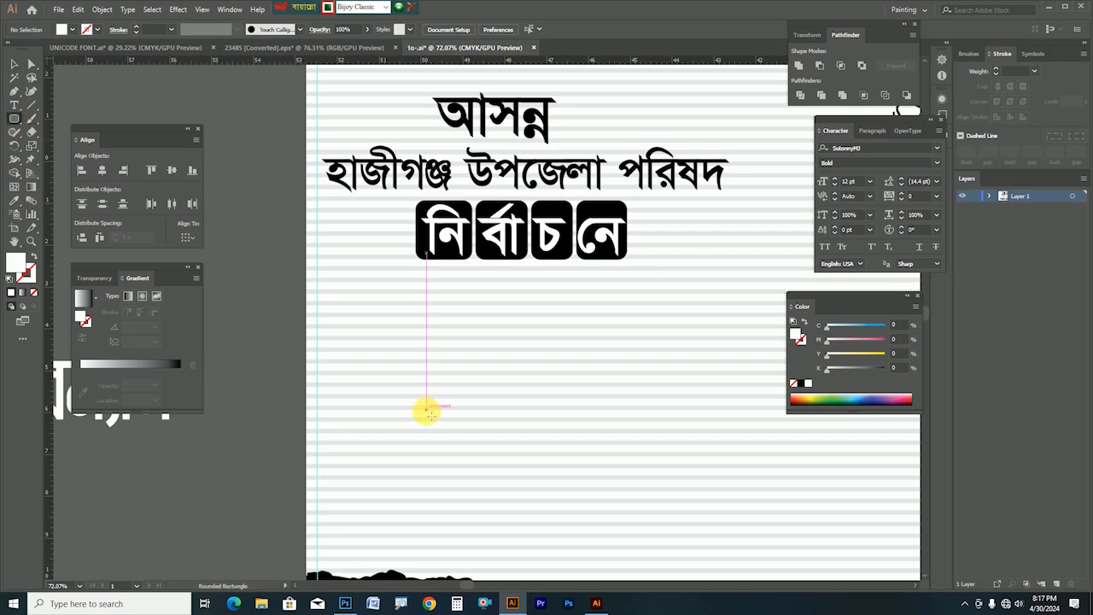
drag(365, 335, 555, 431)
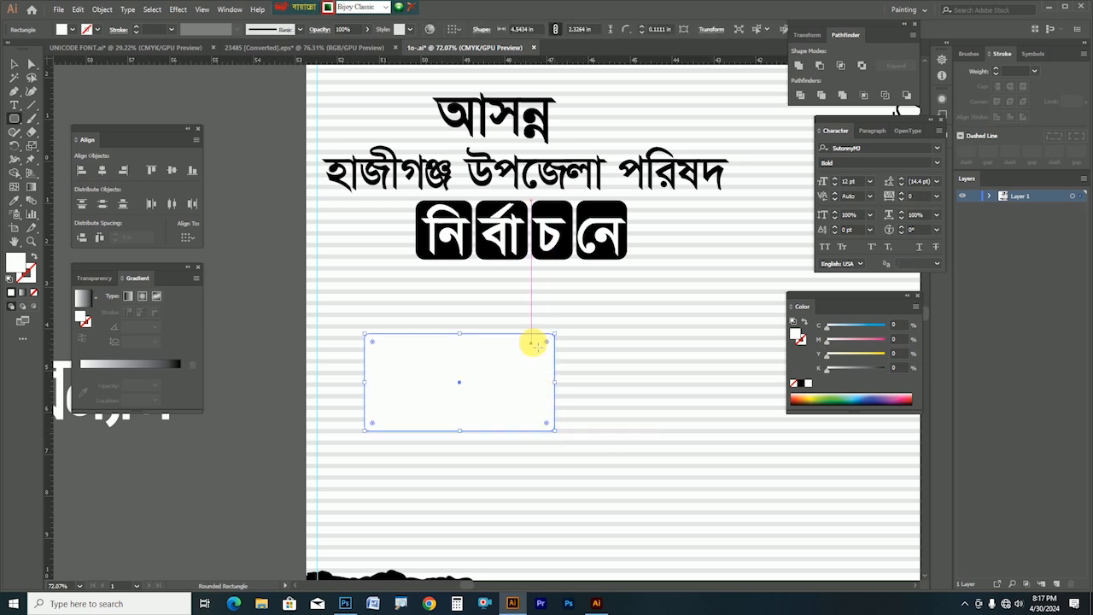
drag(546, 345, 540, 347)
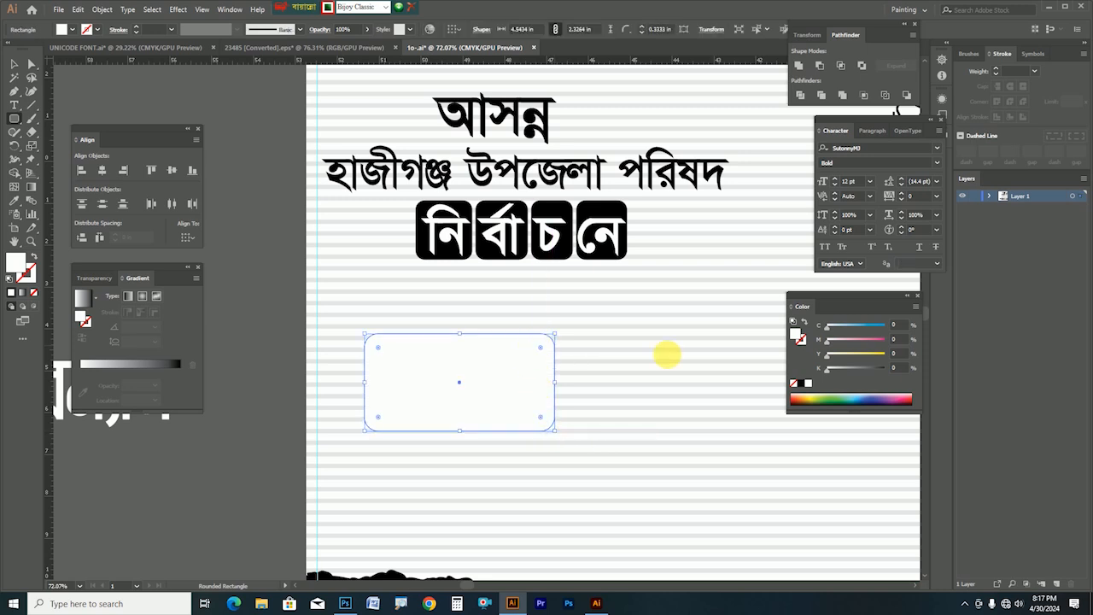
click(804, 384)
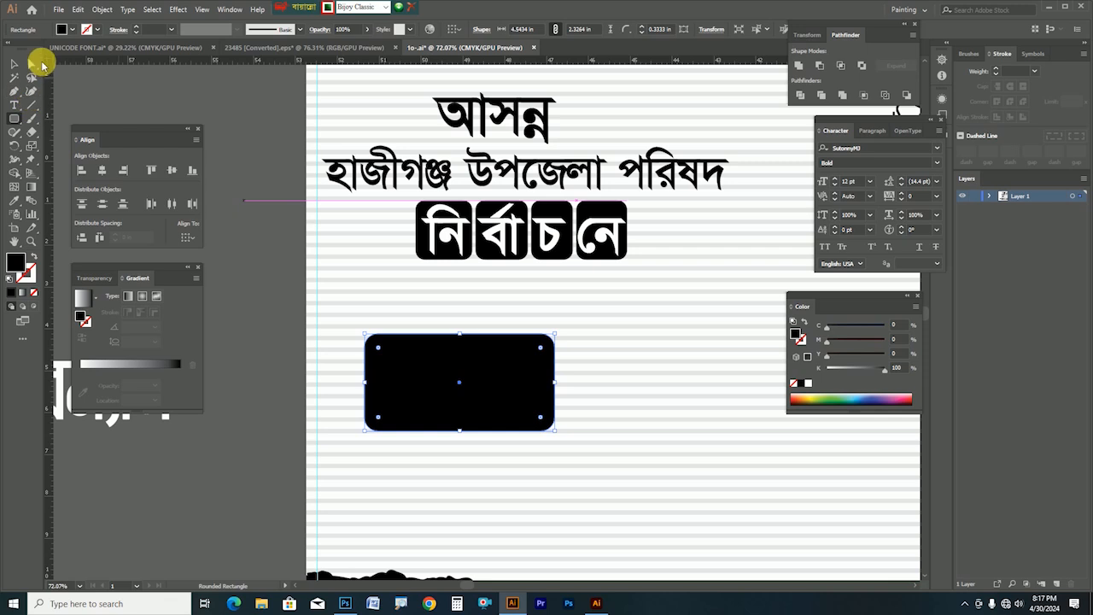
Step: Reshape the black rectangle by raising its upper right corner and pulling both lower corners inward
click(32, 64)
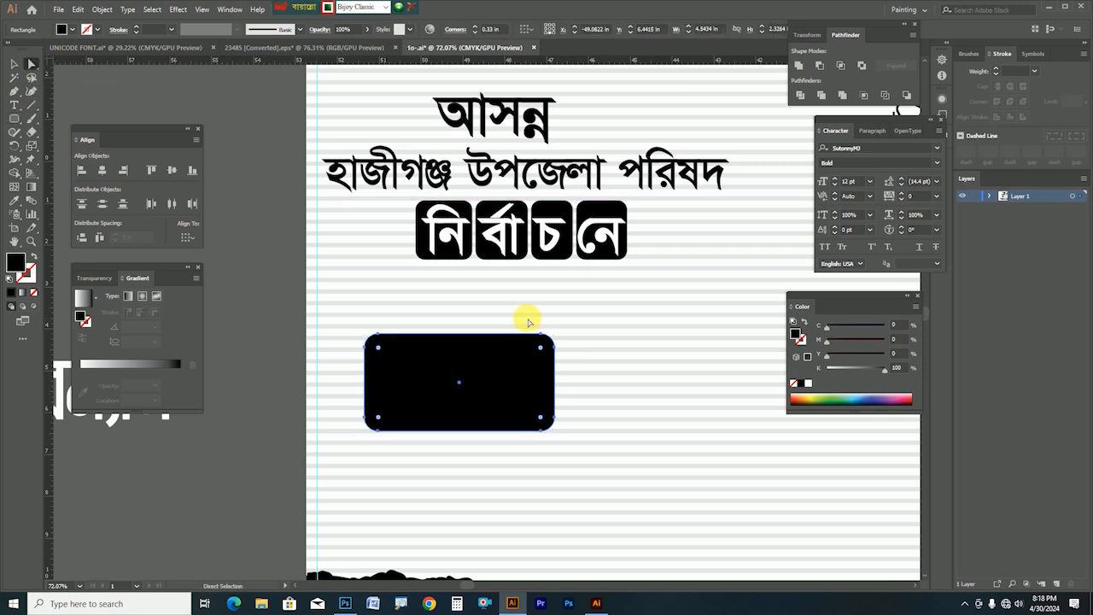
click(586, 376)
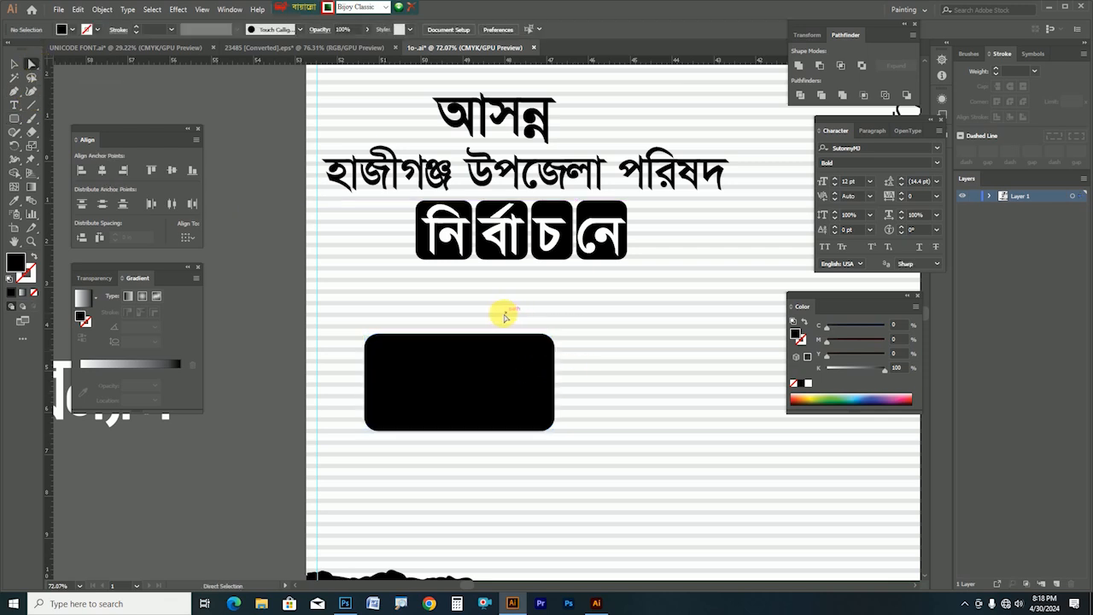
drag(539, 335, 535, 315)
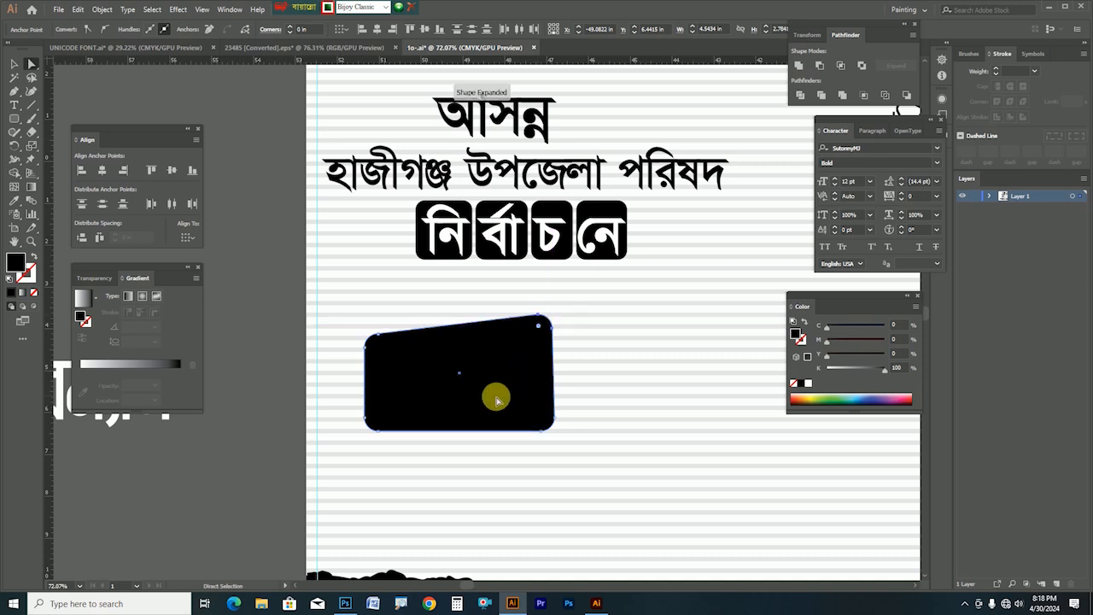
drag(347, 410, 406, 433)
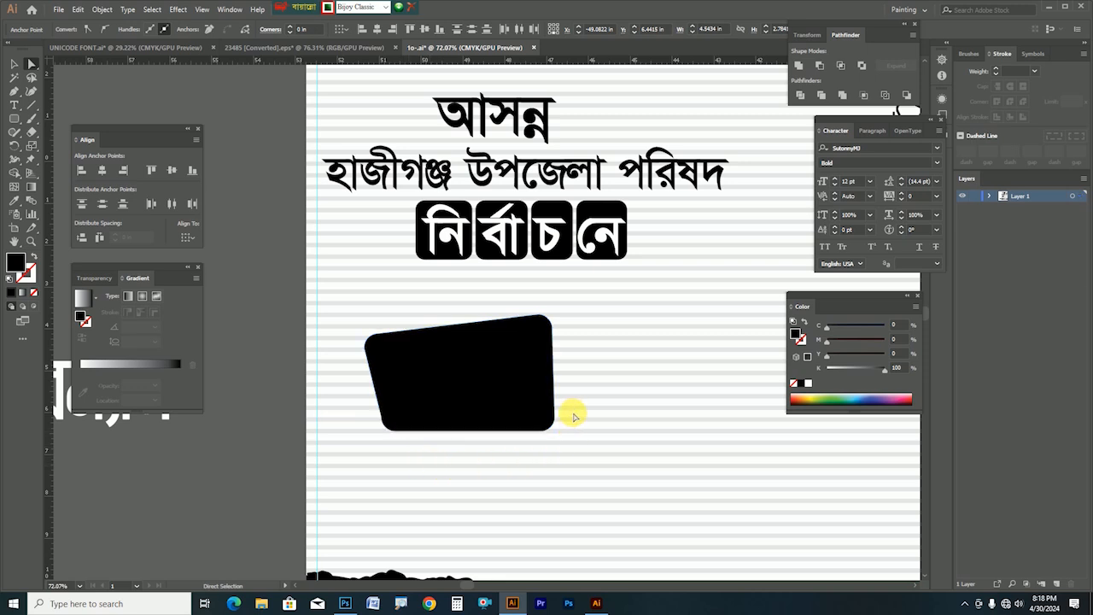
click(573, 416)
drag(570, 416, 524, 430)
click(10, 63)
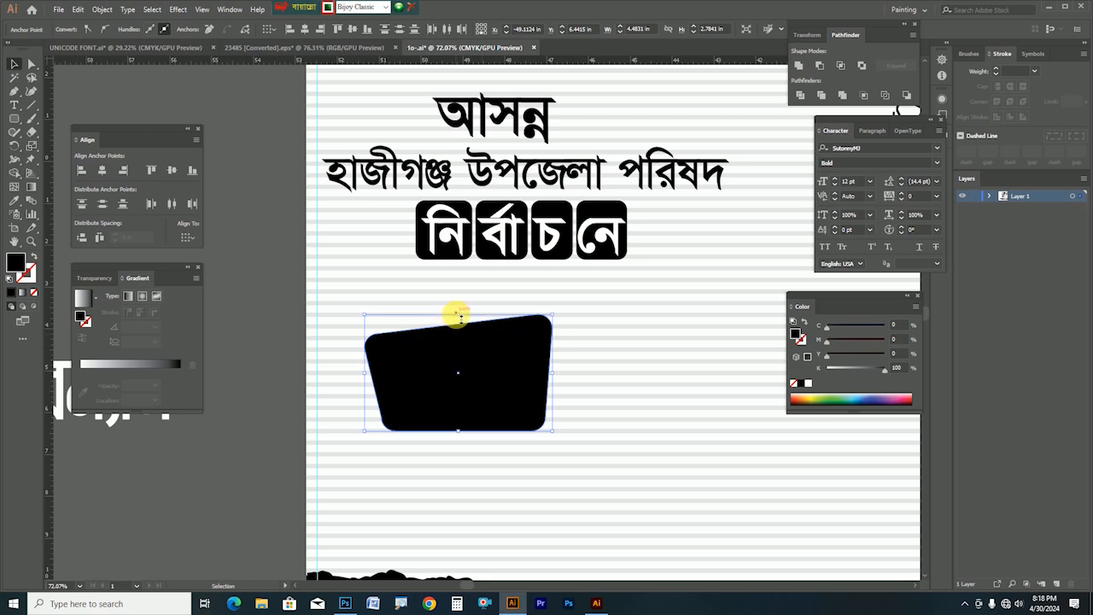
Step: Flatten the tilted black shape to about 2.22 in high and move it slightly left and up
drag(460, 316, 457, 346)
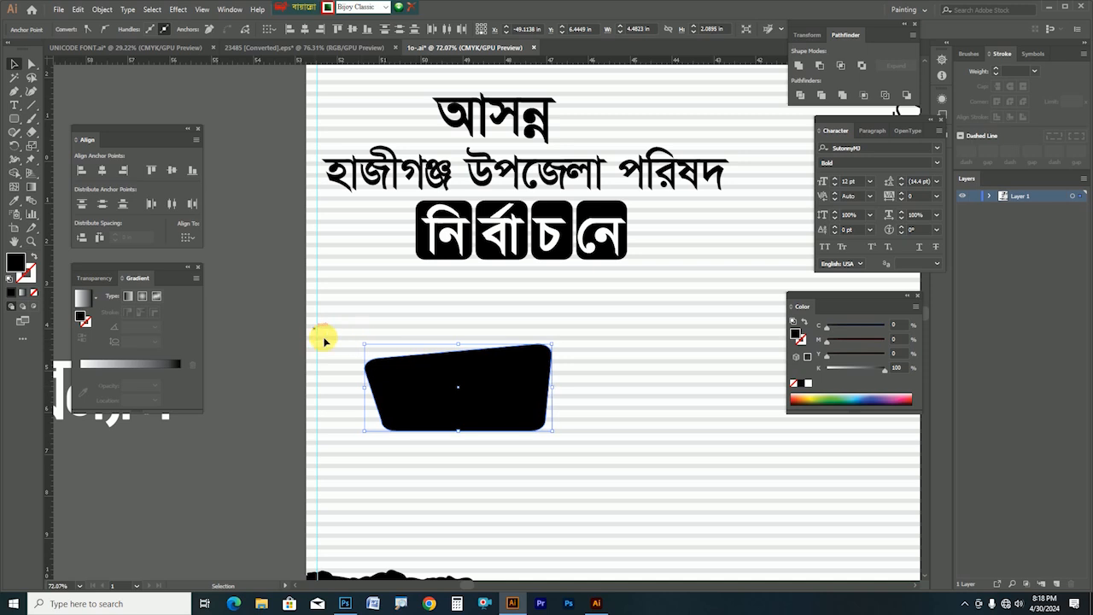
drag(492, 420, 478, 415)
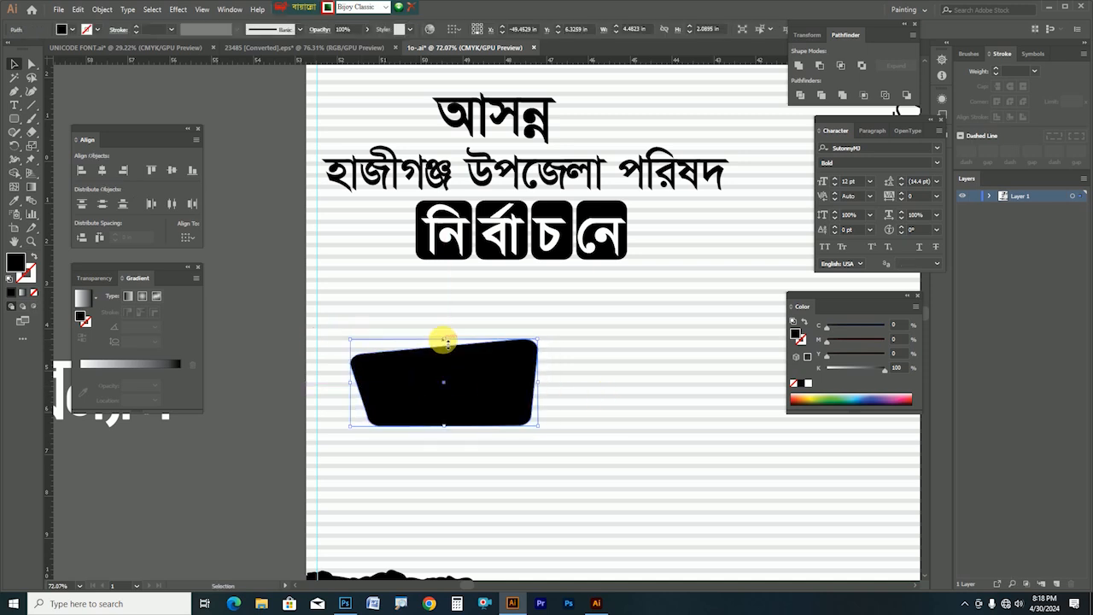
drag(448, 342, 447, 336)
click(415, 312)
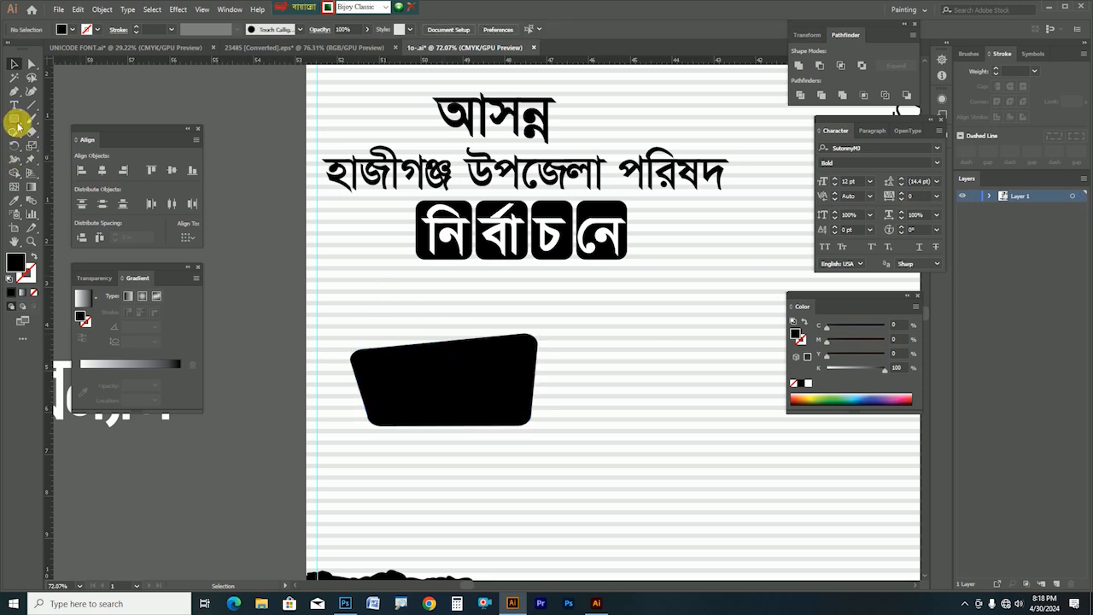
Step: Draw a circle about 1.84 in across over the black shape's upper edge and fill it with 50% grey
click(14, 119)
click(51, 146)
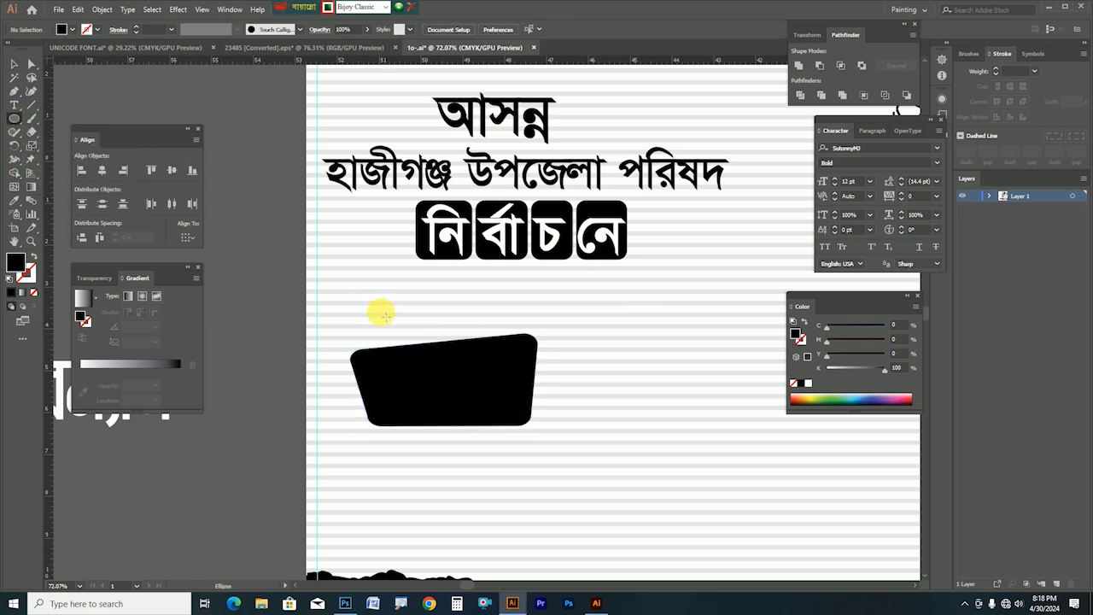
drag(408, 316, 484, 394)
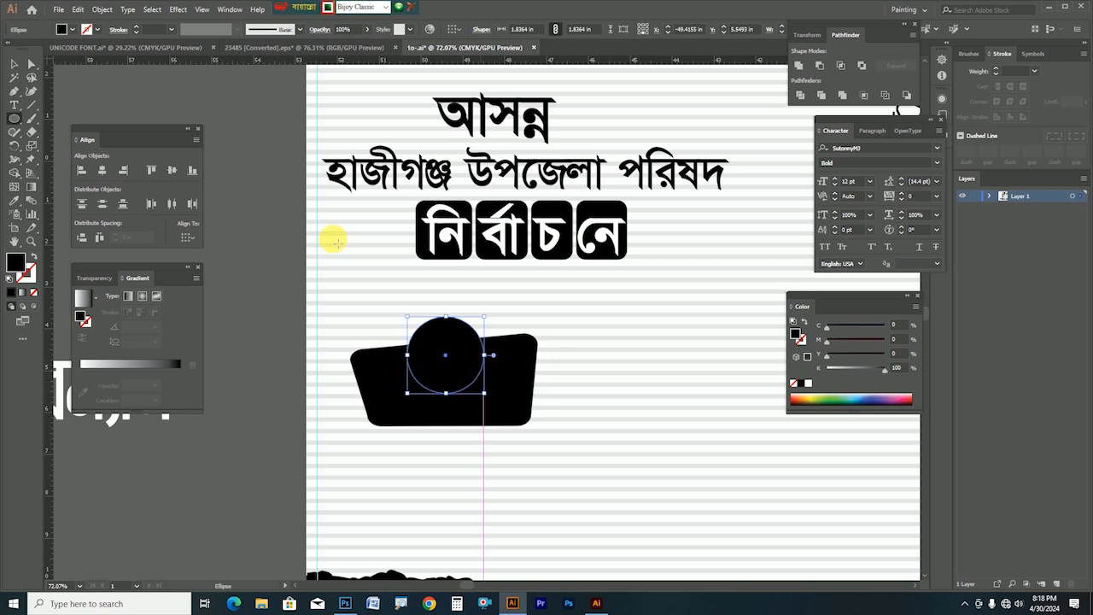
click(19, 64)
drag(839, 367, 856, 369)
drag(522, 405, 658, 382)
key(ctrl+z)
drag(525, 396, 666, 329)
key(ctrl+z)
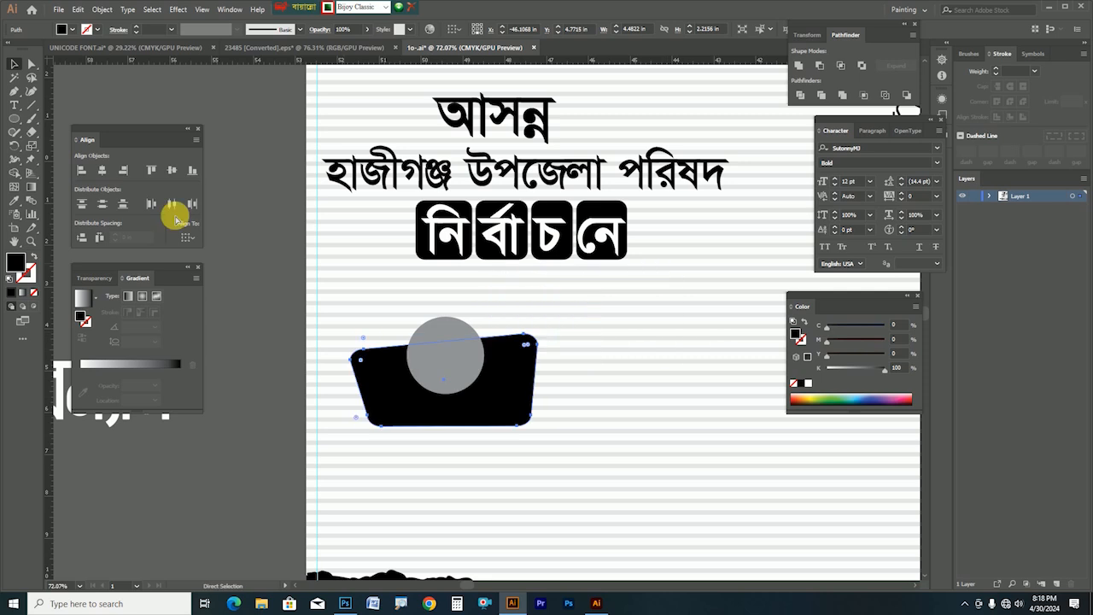
click(13, 66)
drag(497, 390, 614, 342)
key(ctrl+z)
Step: Bring the tilted black shape in front of the grey circle and raise the circle so more of it shows above the shape
key(ctrl+shift+bracketright)
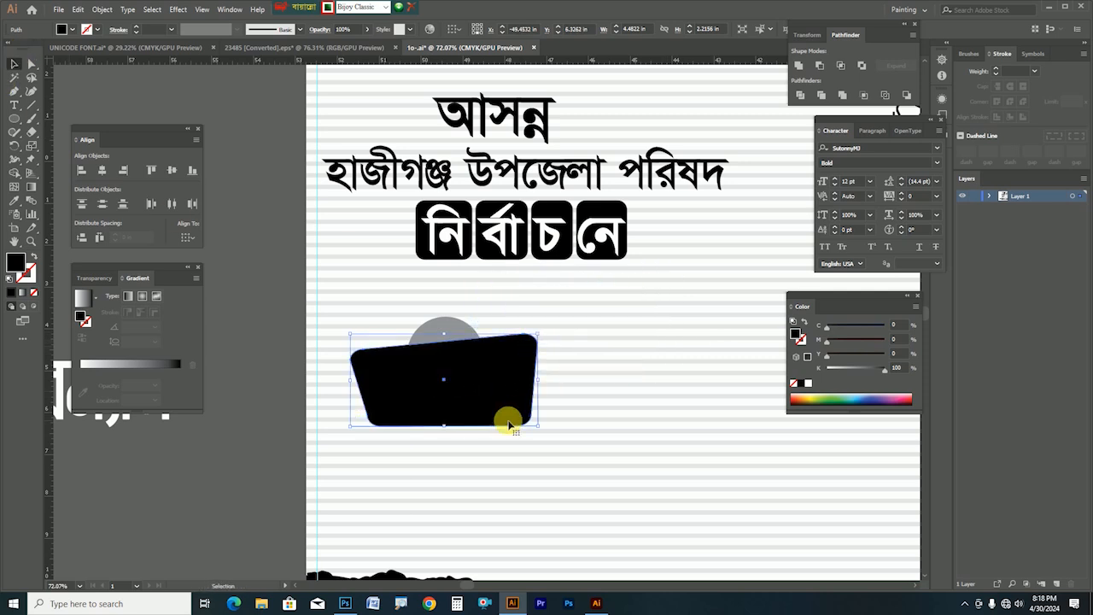
click(598, 295)
mouse_move(468, 317)
mouse_down()
mouse_move(453, 324)
mouse_move(454, 311)
mouse_up()
scroll(619, 412, down, 1)
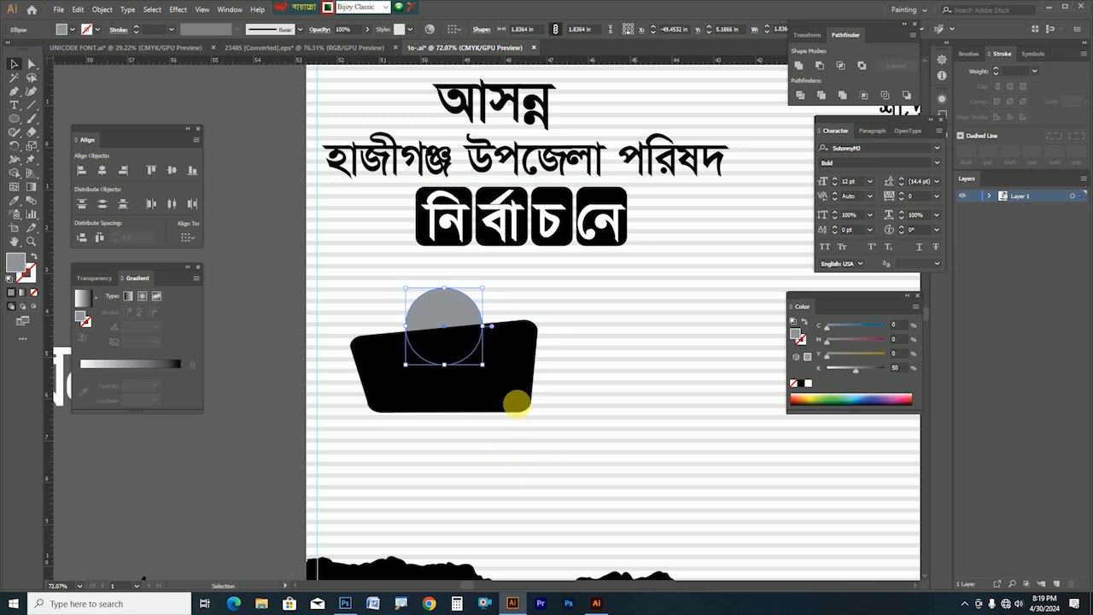
key(ctrl+shift+bracketleft)
Step: Duplicate the tilted black shape, rotate the copy by 180° and place it over the original
click(517, 402)
drag(516, 404, 543, 513)
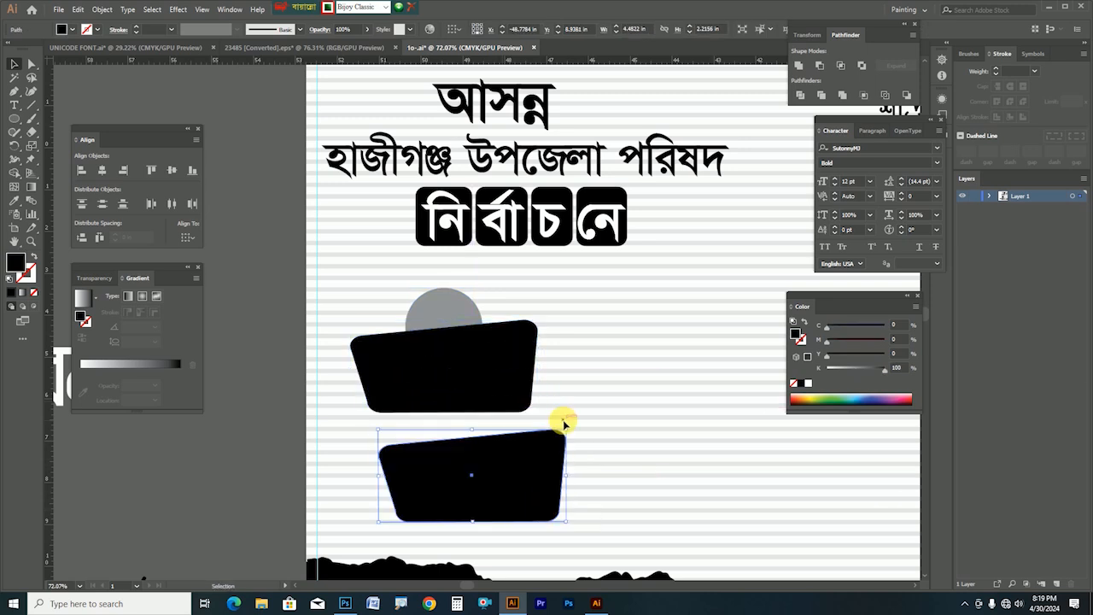
drag(570, 424, 403, 520)
drag(484, 456, 461, 383)
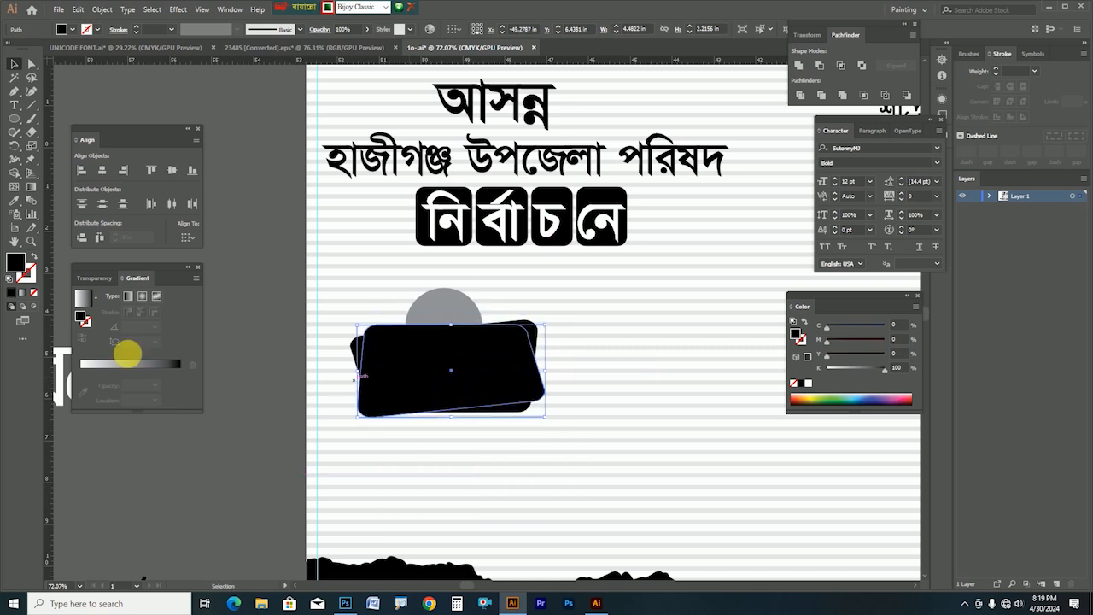
Step: Give the rotated copy a 1 pt black stroke and remove its fill
drag(19, 263, 29, 272)
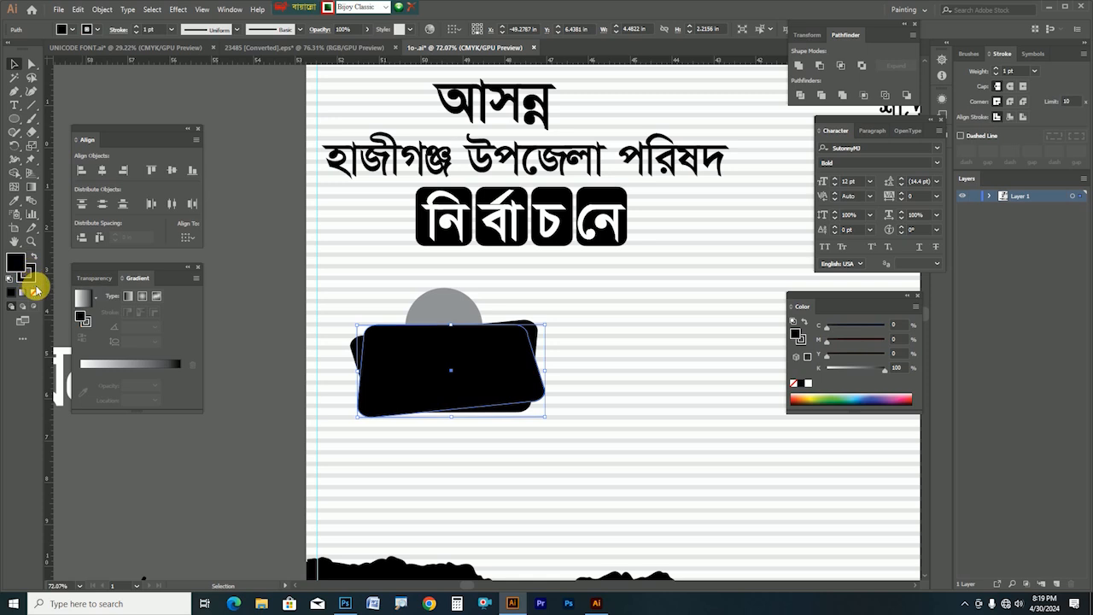
click(34, 291)
click(193, 491)
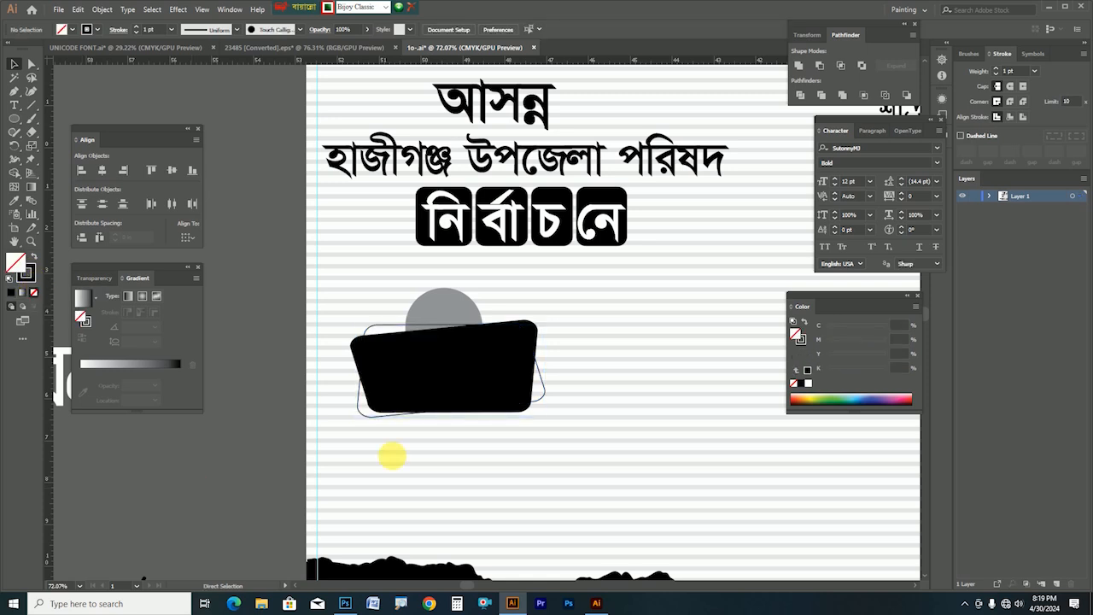
Step: Move the white চেয়ারম্যান text from beside the page onto the tilted black shape
drag(415, 390, 527, 398)
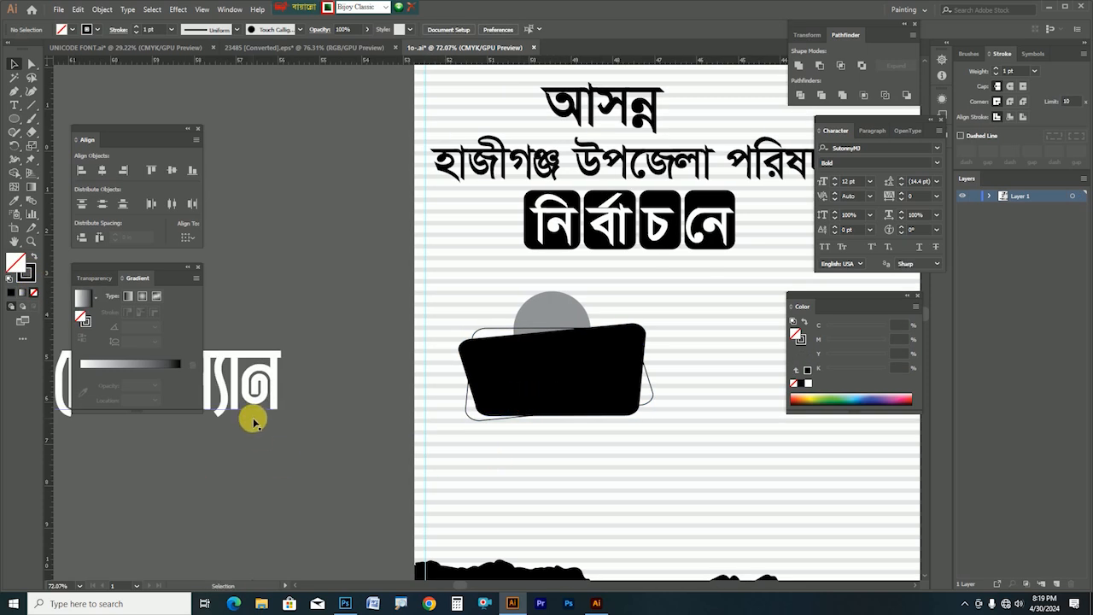
key(Tab)
drag(258, 369, 367, 369)
drag(133, 382, 470, 361)
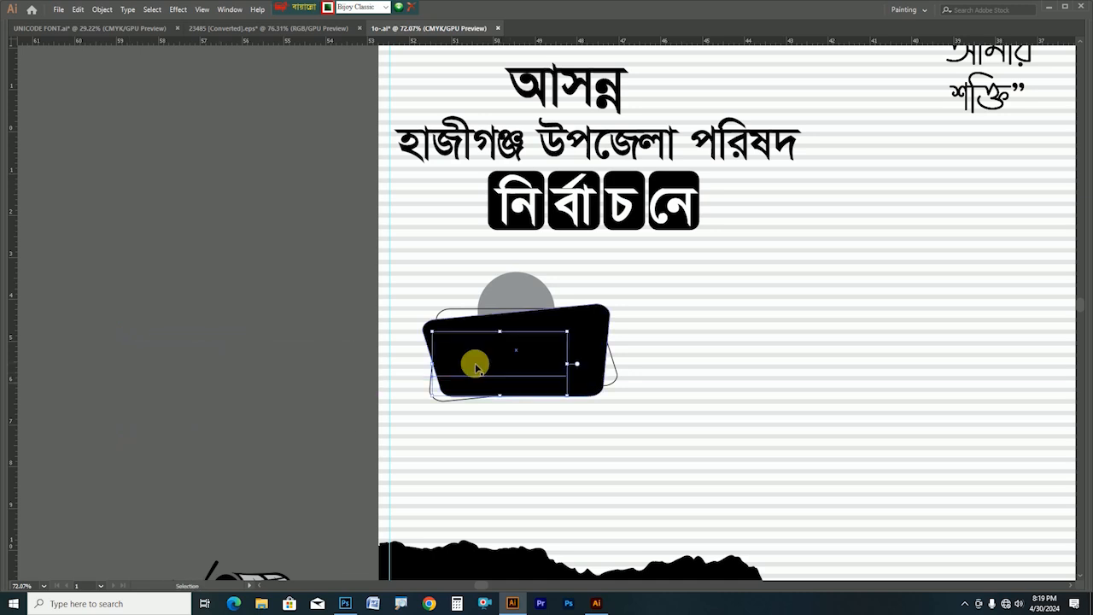
key(Tab)
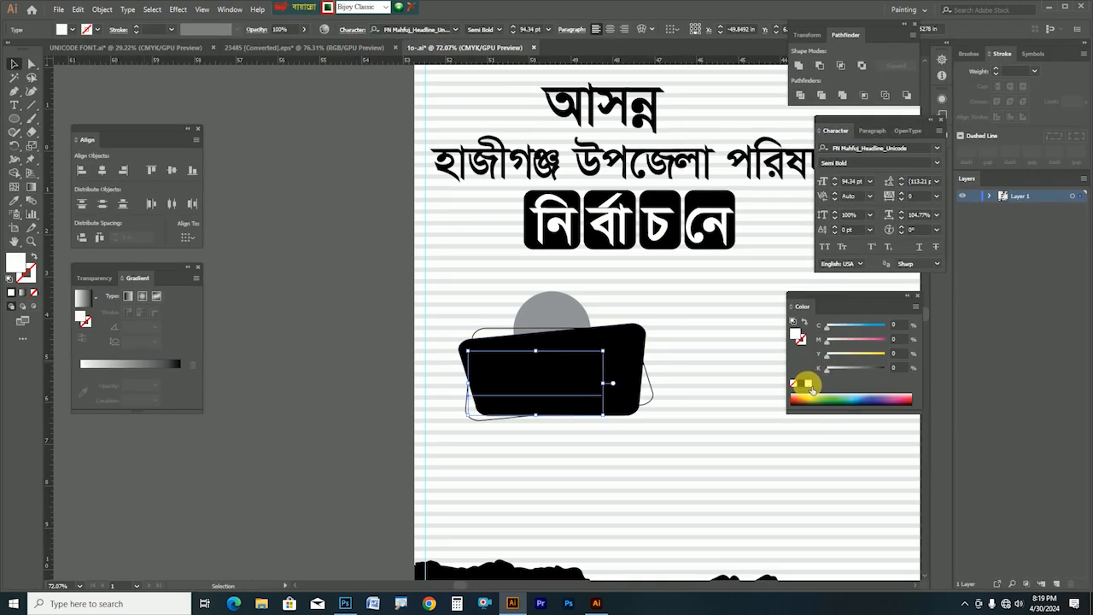
Step: Fill the চেয়ারম্যান text with white, tilt it to match the black shape and enlarge it to 109.4 pt
click(808, 384)
drag(556, 400, 481, 425)
drag(488, 386, 503, 382)
drag(560, 329, 558, 320)
Step: Duplicate the চেয়ারম্যান text below the badge, retype the copy and place it over the grey circle at 62.62 pt
drag(527, 373, 527, 507)
double_click(527, 507)
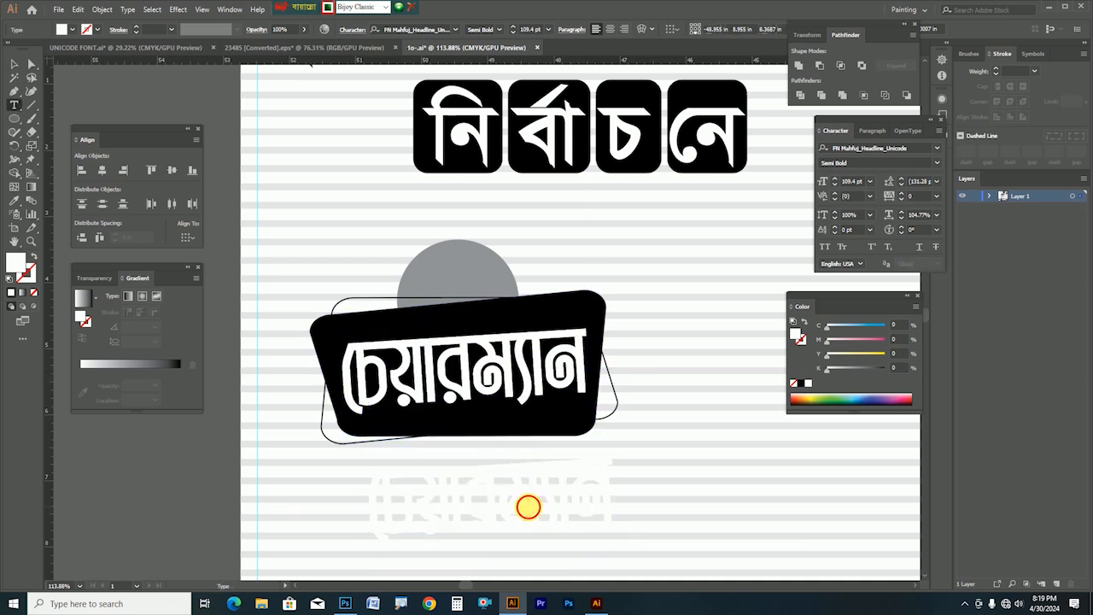
key(ctrl+a)
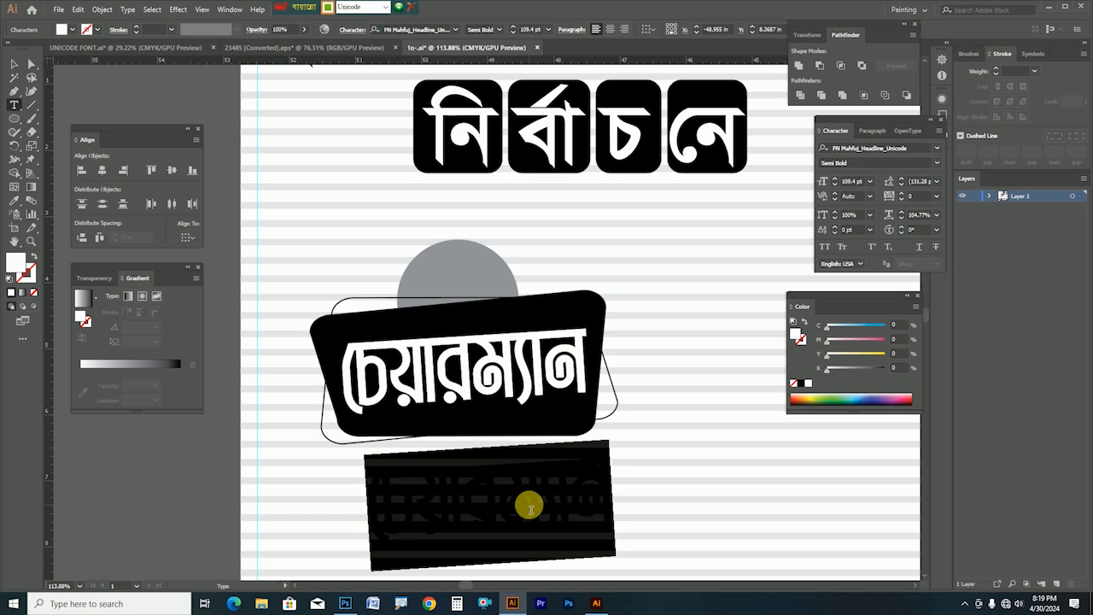
text(পদপ্রার্থী)
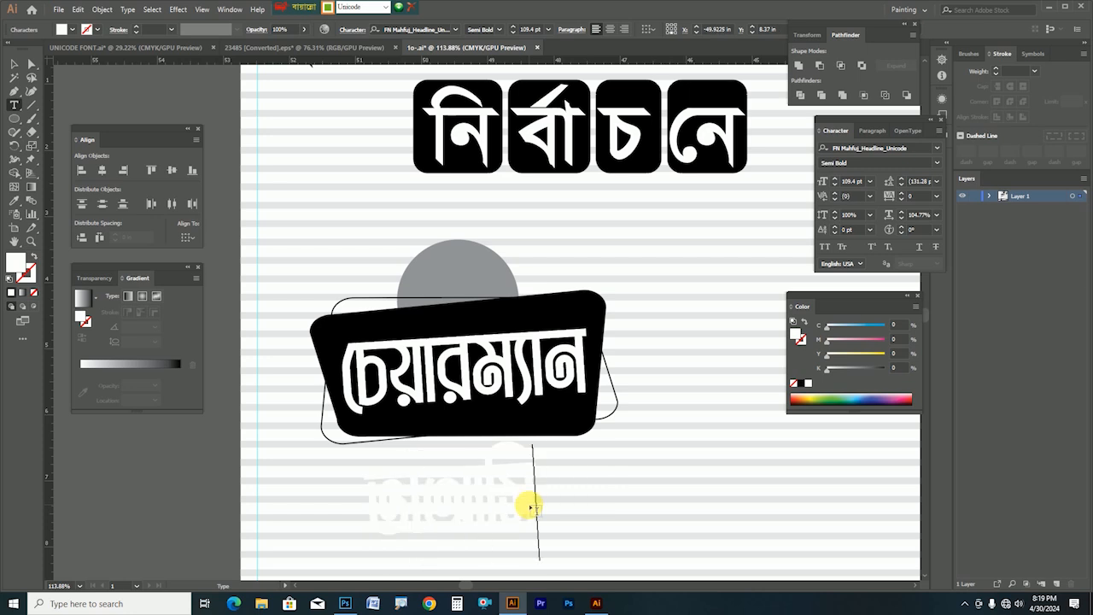
key(Escape)
drag(529, 507, 553, 258)
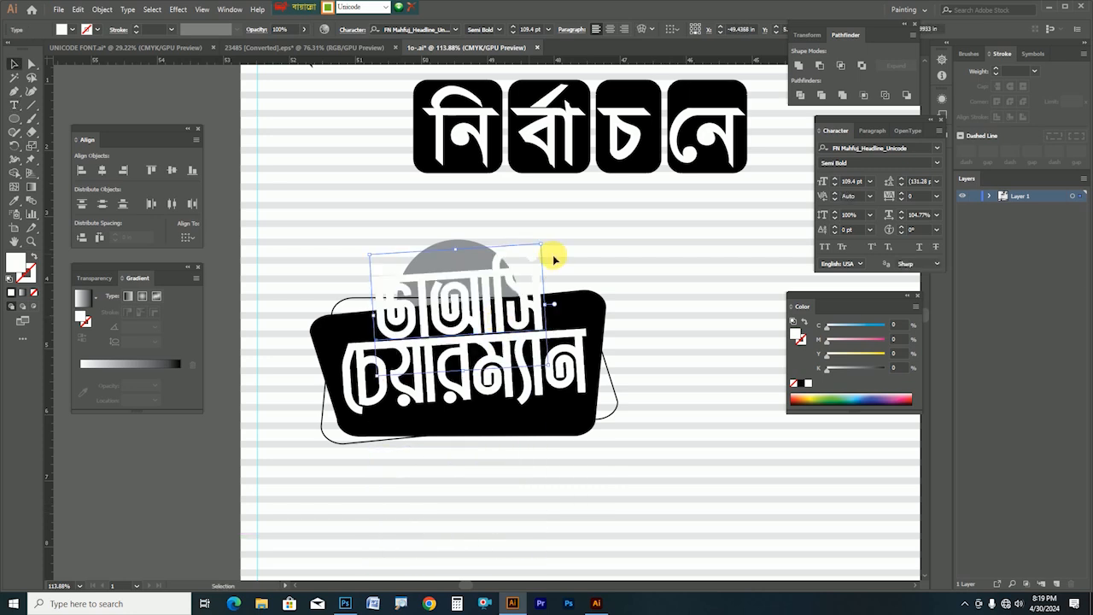
mouse_move(544, 304)
mouse_down()
mouse_move(508, 304)
mouse_move(467, 283)
mouse_move(538, 287)
mouse_up()
Step: Correct the wording over the grey circle to ভাইস and shrink it to 45.25 pt so it fits inside the circle
double_click(480, 290)
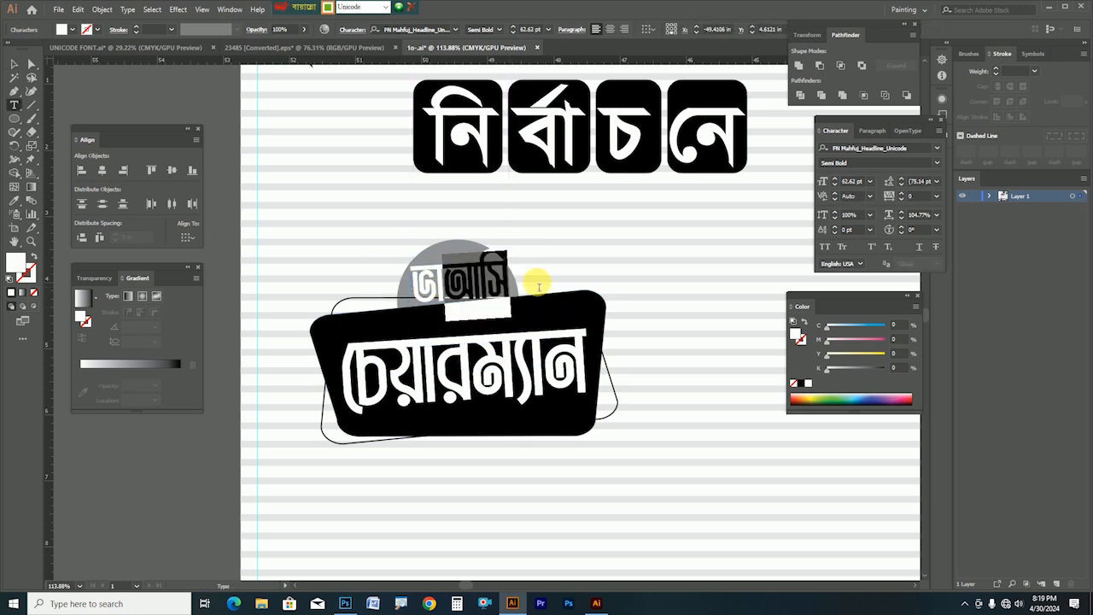
text(তি)
key(BackSpace)
key(BackSpace)
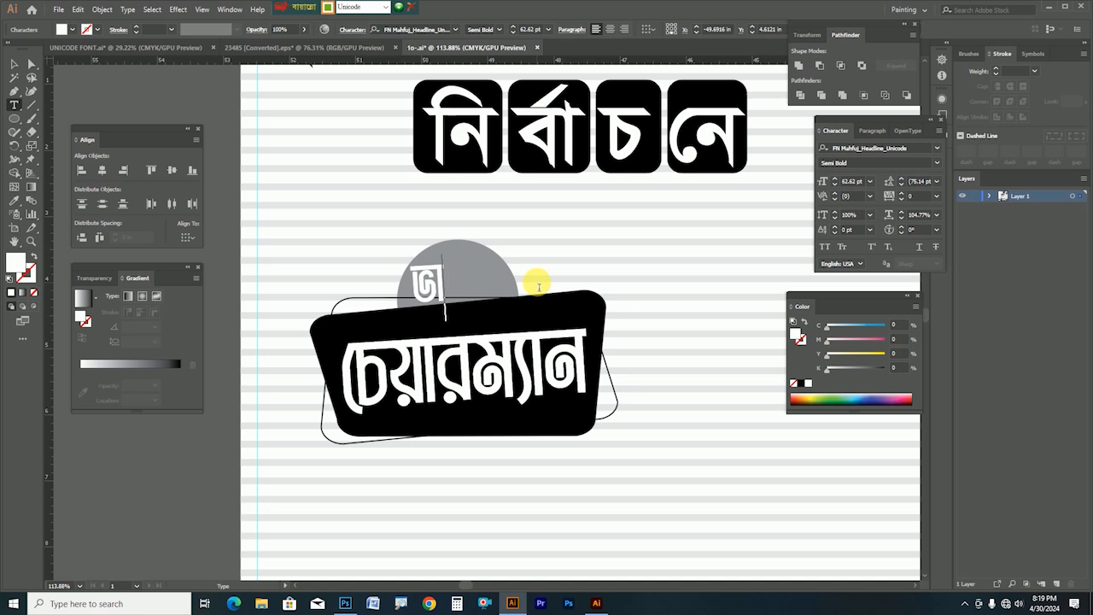
text(ইস)
key(Escape)
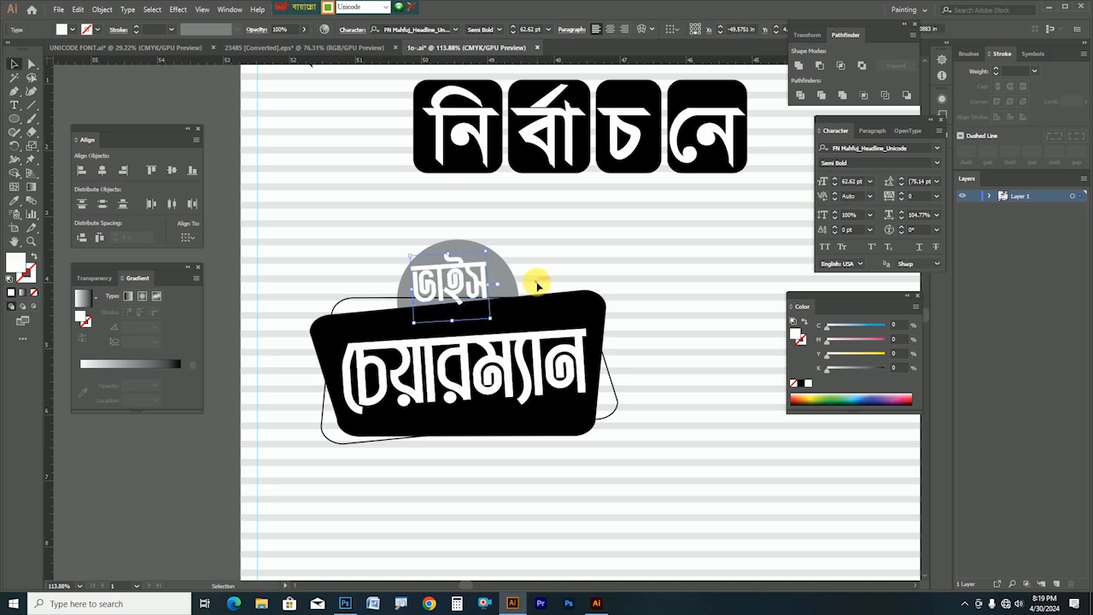
drag(455, 304, 461, 286)
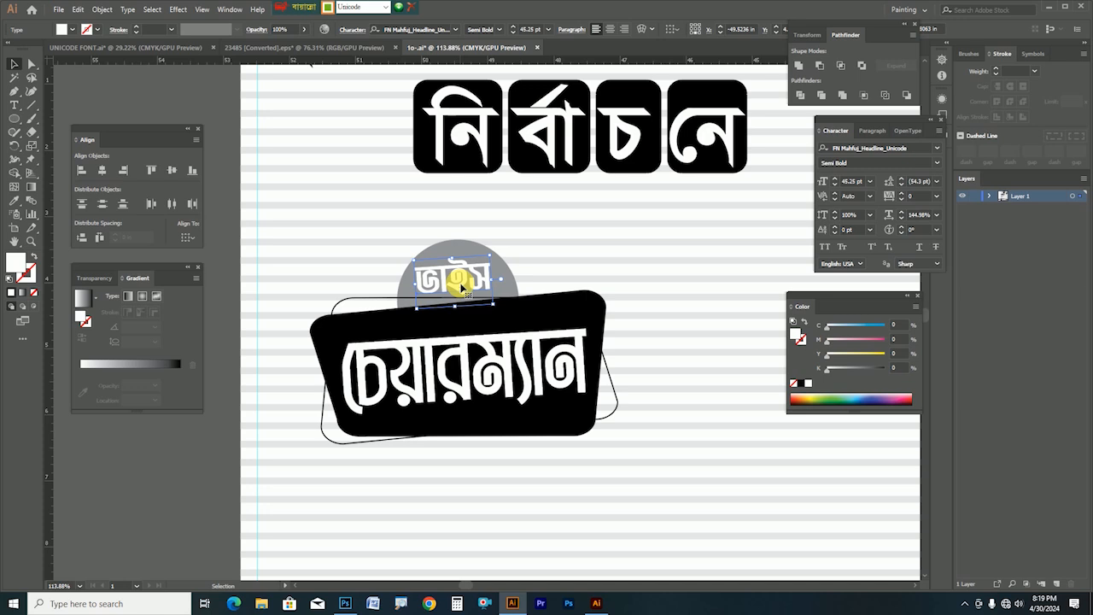
Step: Draw a fully rounded rectangle about 1.98 × 0.55 in over the black shape's lower edge and fill it with 39% black
scroll(491, 470, down, 3)
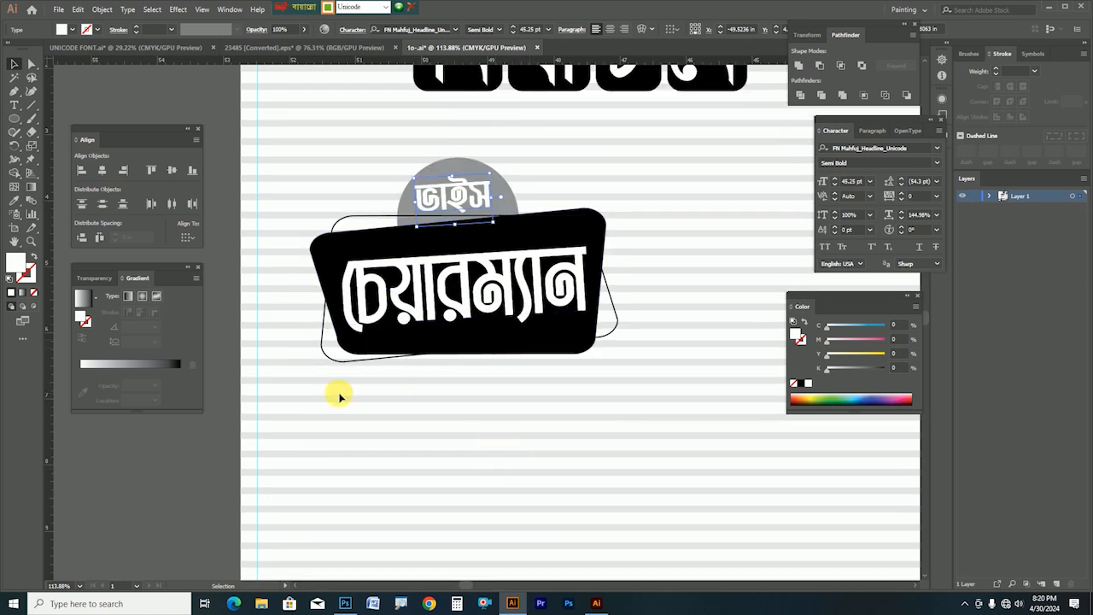
click(14, 121)
drag(14, 122, 61, 129)
drag(447, 377, 517, 348)
drag(828, 369, 850, 369)
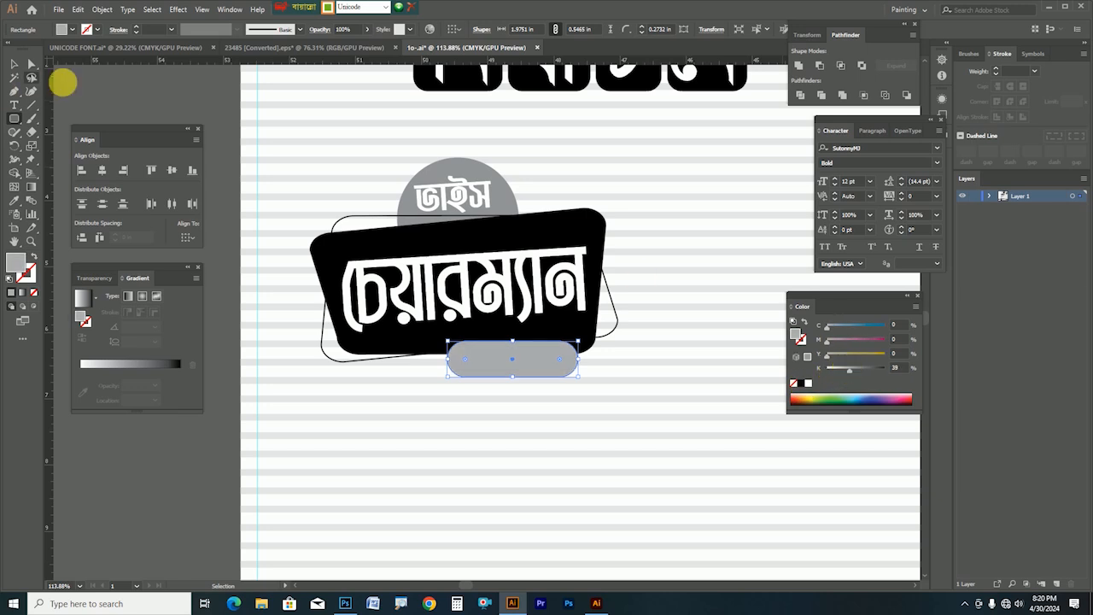
Step: Tilt the grey rounded rectangle slightly so it follows the slant of the চেয়ারম্যান text
click(15, 64)
click(315, 179)
click(556, 361)
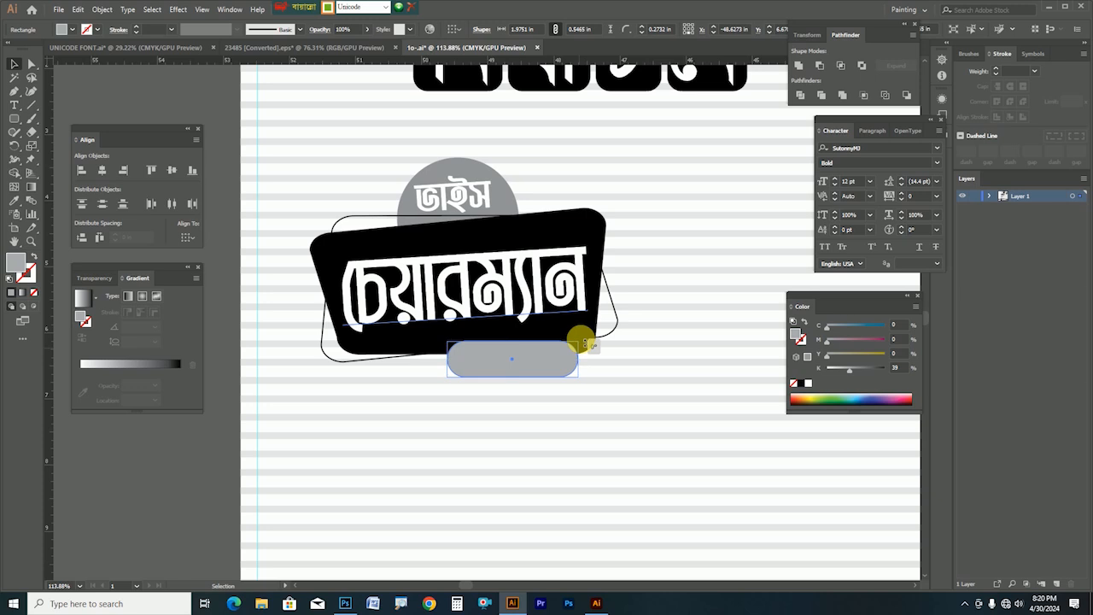
click(609, 386)
click(536, 374)
drag(586, 384, 588, 381)
click(582, 391)
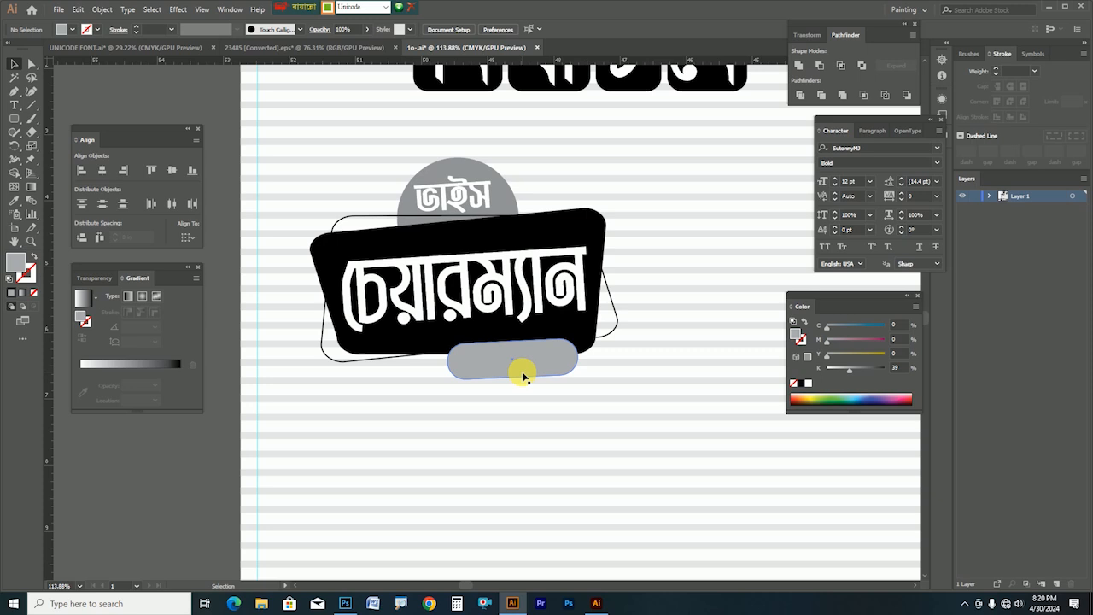
Step: Reshape the grey rounded rectangle by turning its lower-right corner into a sharp point
click(36, 68)
click(478, 377)
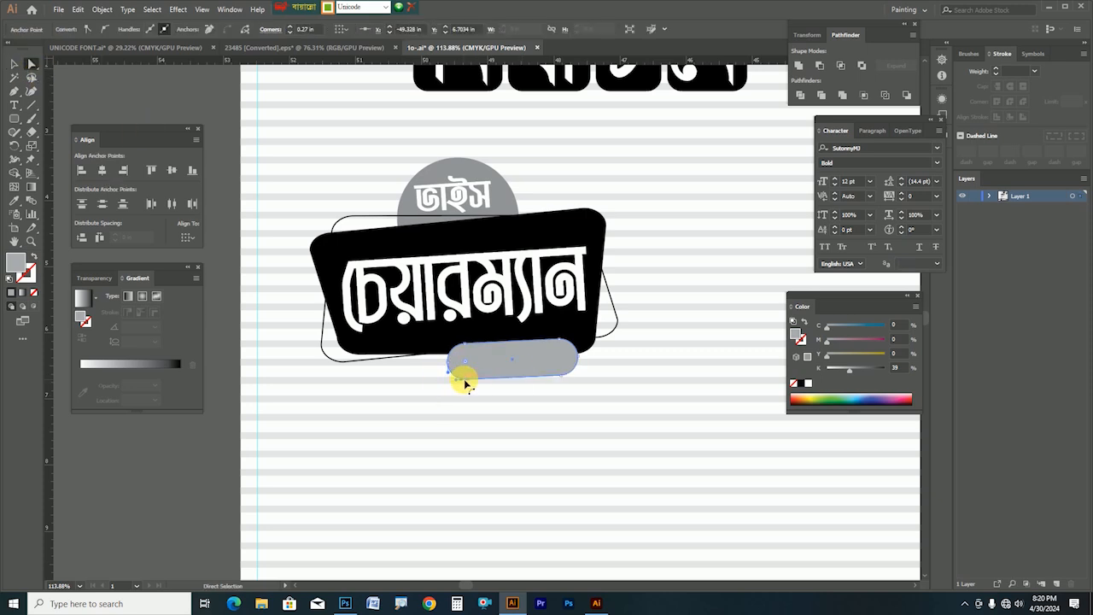
drag(478, 380, 494, 384)
click(513, 416)
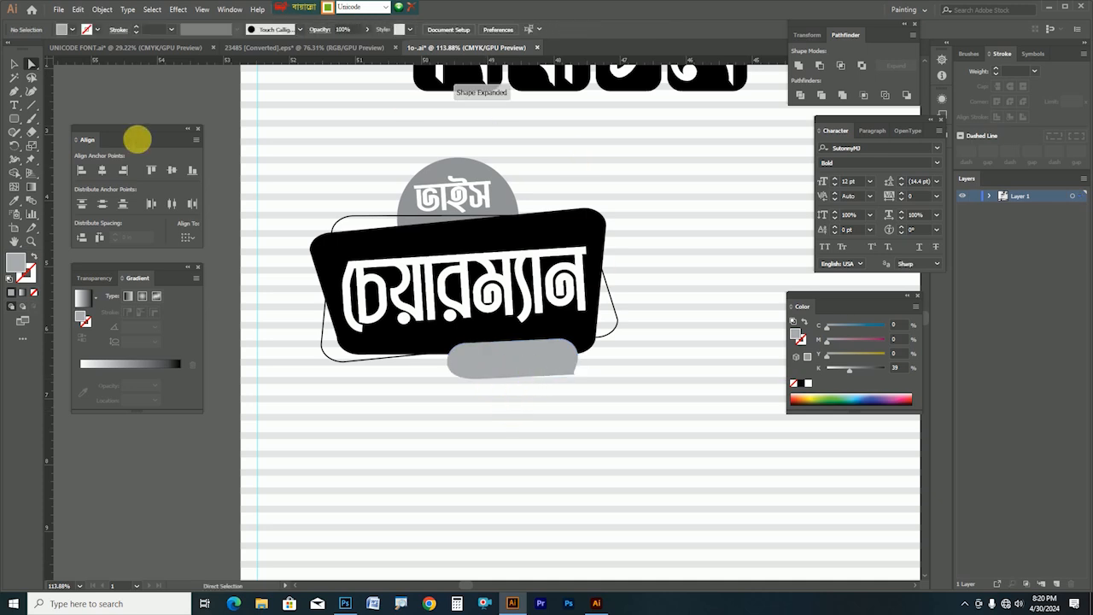
Step: Try to label the grey rounded shape with a copy of the ভাইস text reworded as পদপ্রার্থীর, and discard the copy
click(14, 64)
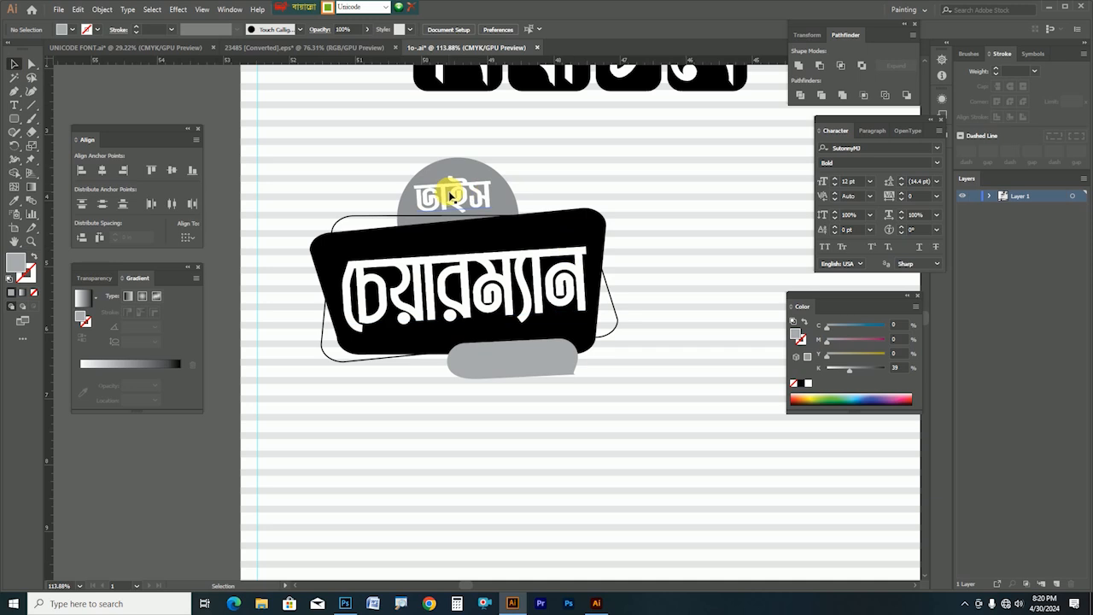
click(512, 362)
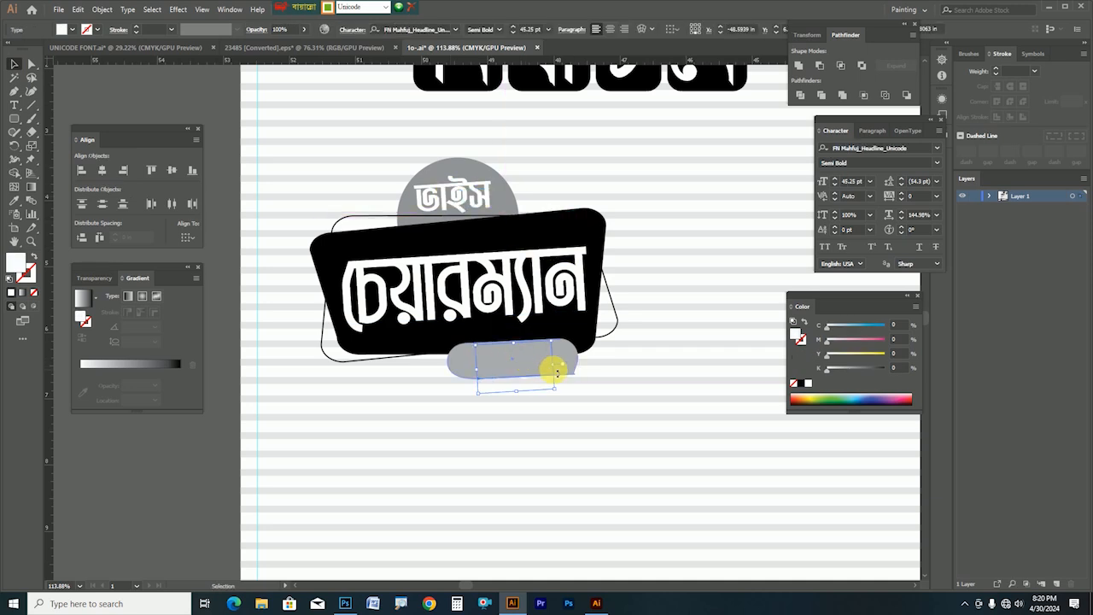
key(ctrl+shift+])
triple_click(528, 370)
text(পদপ্রার্থী)
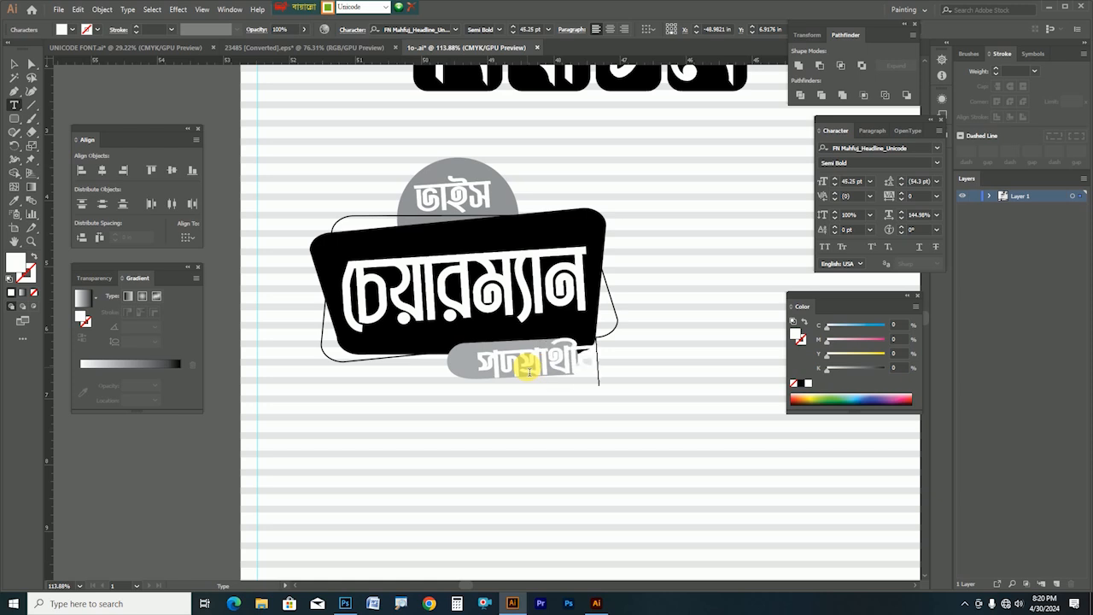
key(Escape)
drag(557, 360, 529, 360)
double_click(546, 363)
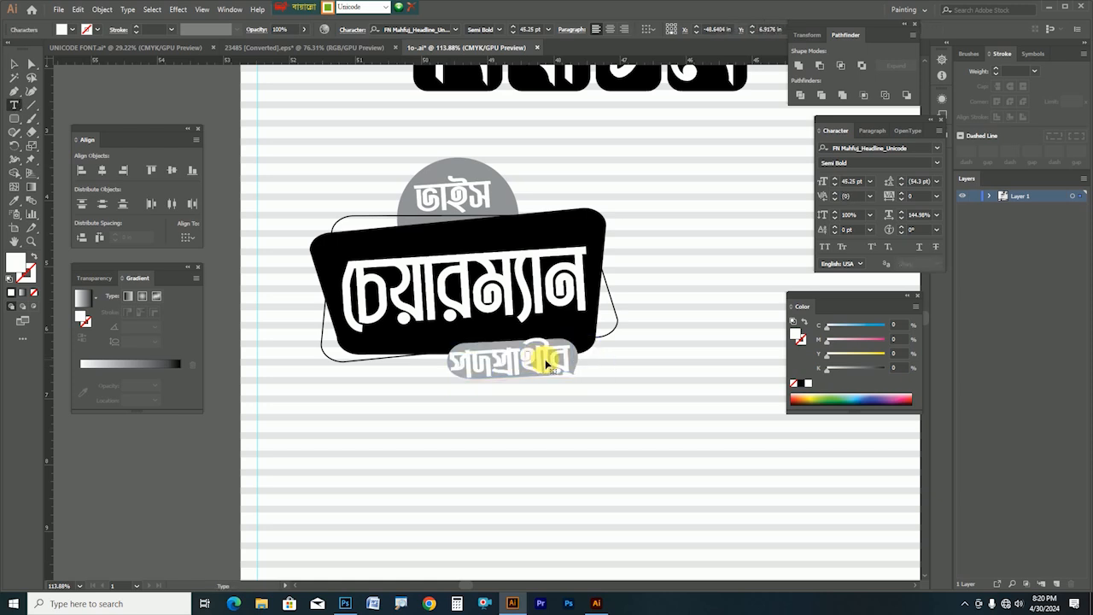
key(Delete)
Step: Duplicate the candidate's name text onto the empty area beside the page and change the copy to পদপ্রার্থী
drag(563, 386, 521, 440)
alt+drag(601, 506, 292, 326)
double_click(292, 326)
key(ctrl+a)
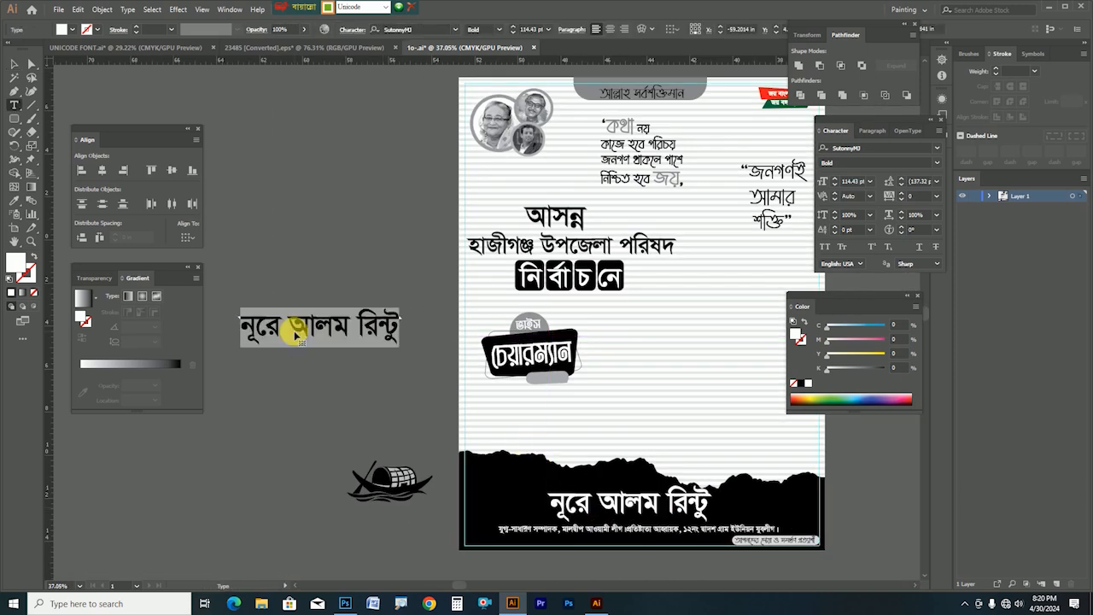
text(পদপ্রার্থী)
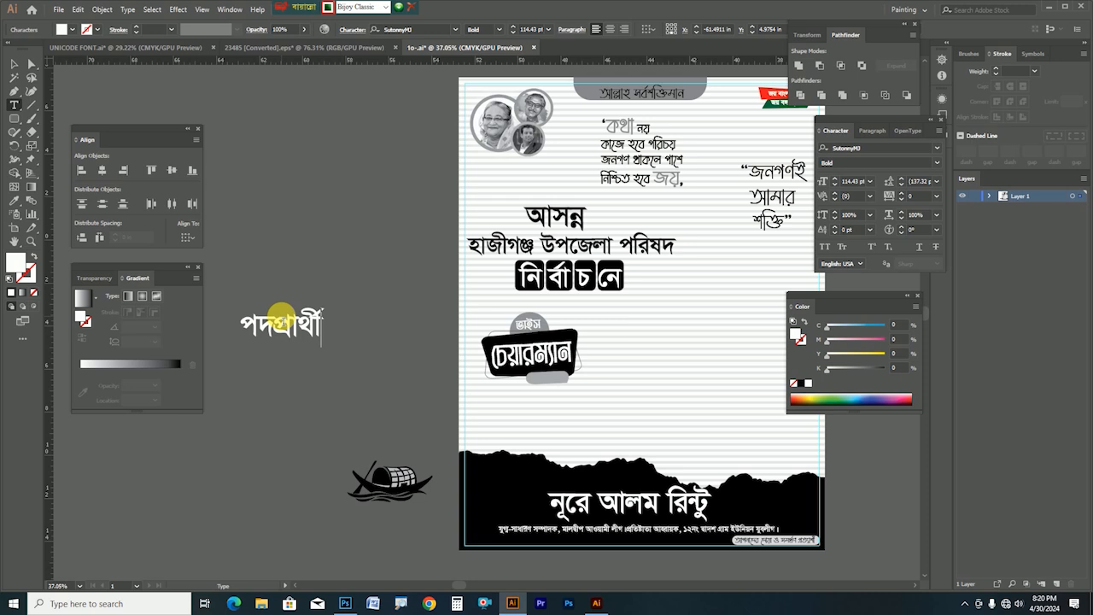
key(Escape)
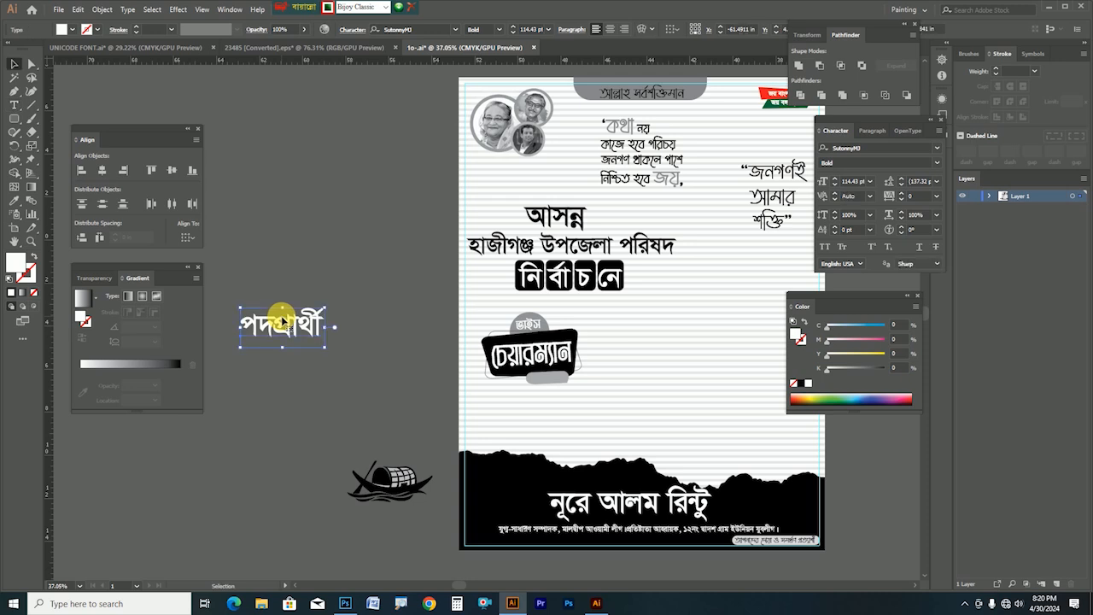
Step: Move the পদপ্রার্থী text onto the grey rounded shape, reduce it to 36.52 pt and tilt it to match
drag(288, 331, 582, 396)
drag(567, 385, 770, 416)
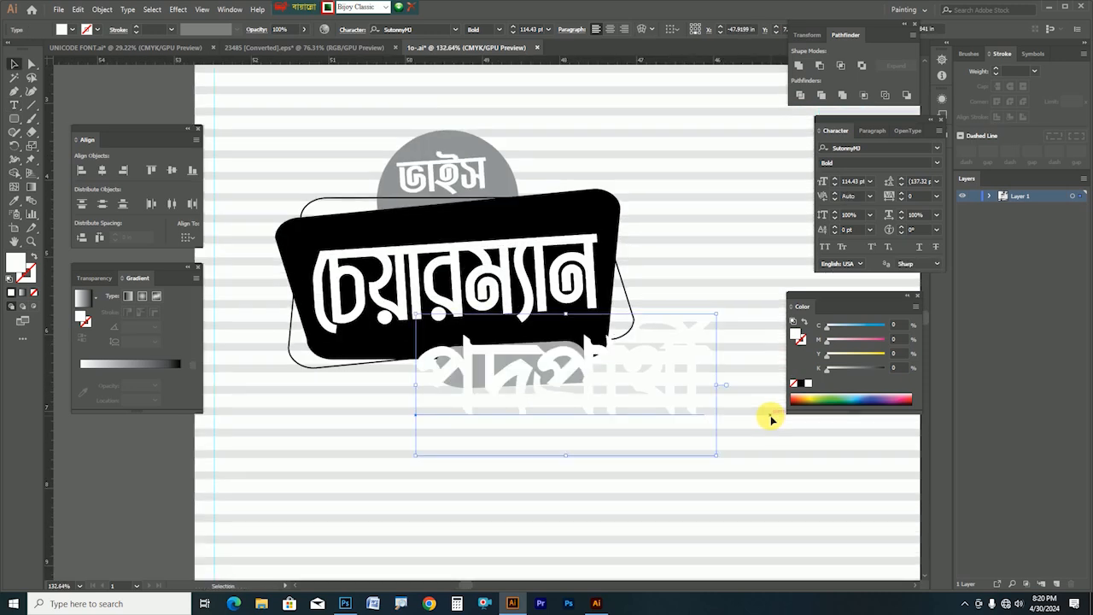
drag(717, 389, 608, 384)
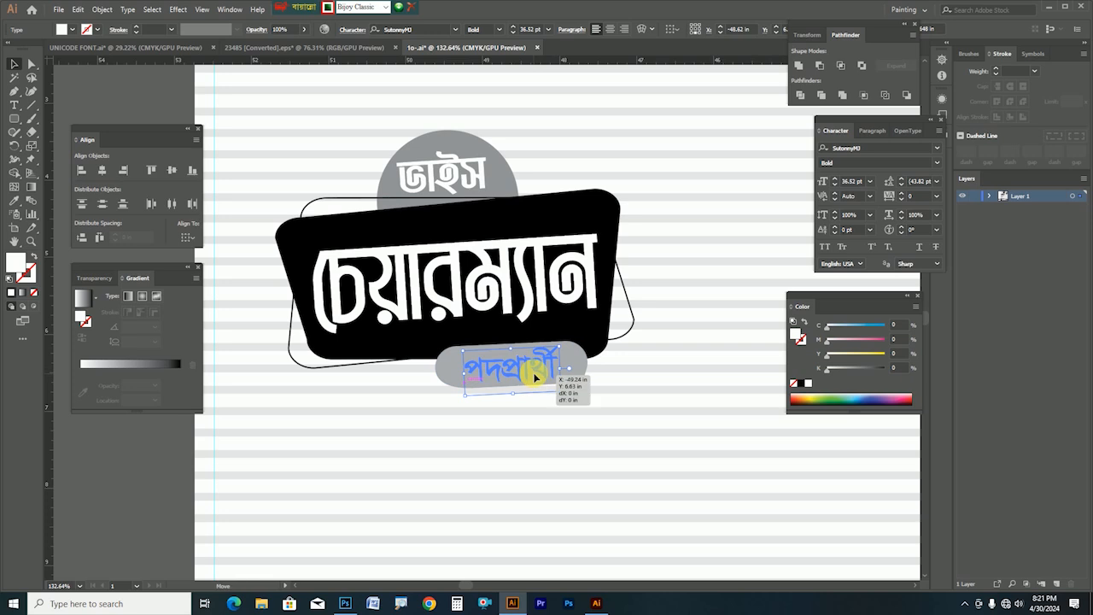
click(277, 437)
Step: Group all parts of the position badge and enlarge the group to about 6.73 × 4.99 in
drag(642, 434, 495, 425)
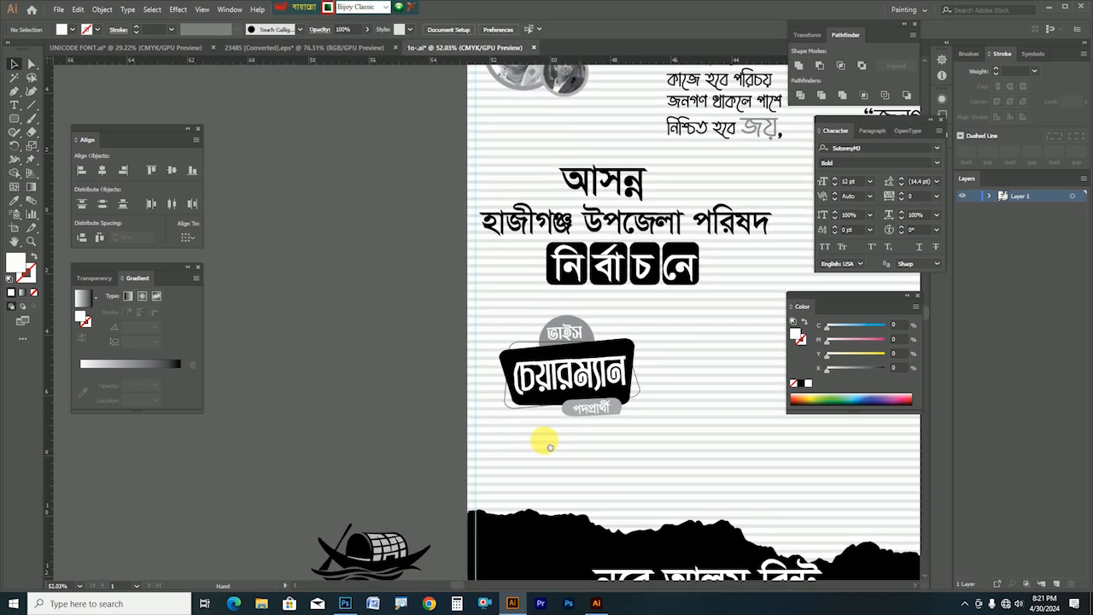
drag(550, 446, 436, 421)
click(438, 332)
right_click(497, 338)
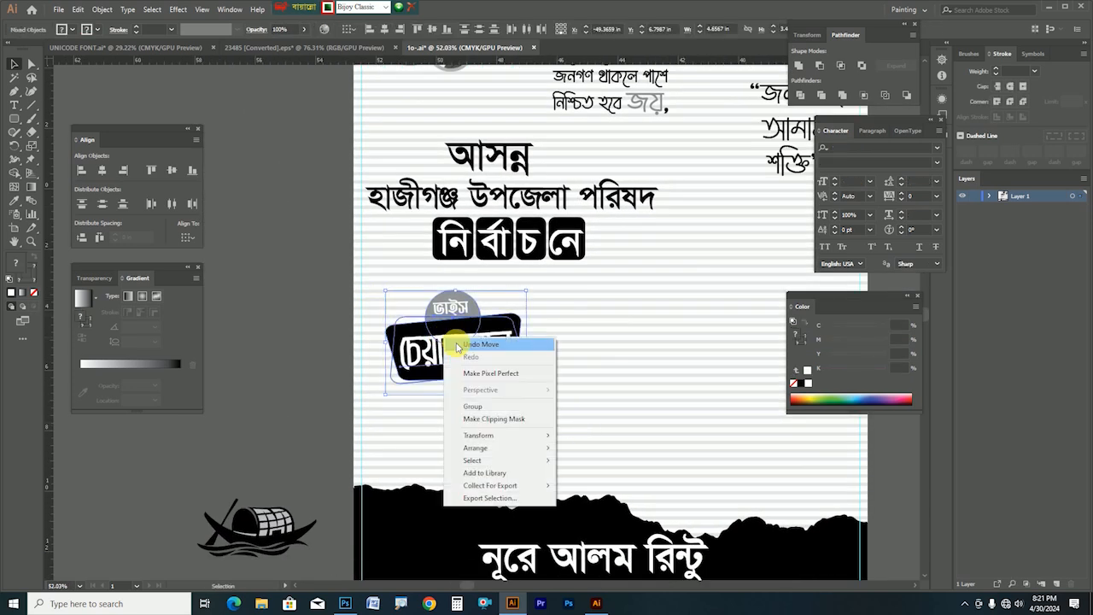
click(473, 406)
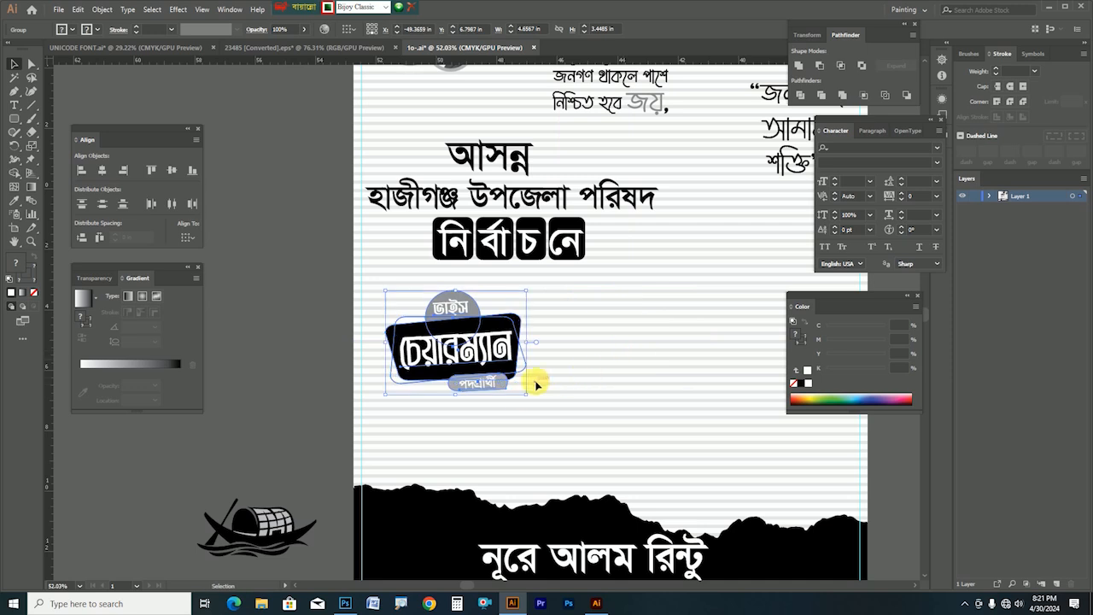
drag(526, 398, 616, 437)
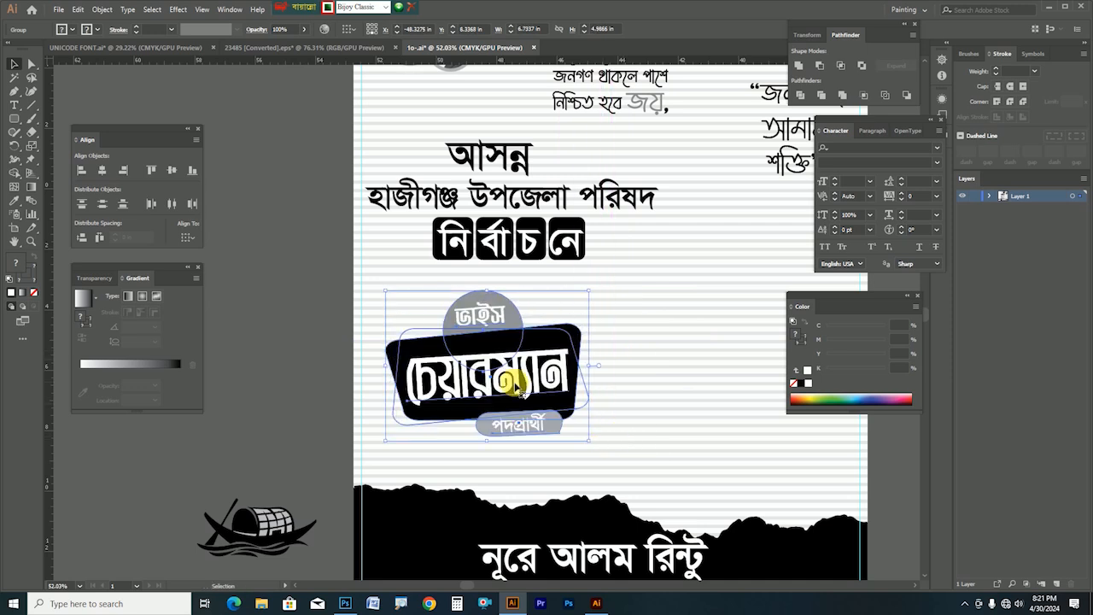
click(625, 424)
Step: Draw a white circle about 6.99 in across in the empty striped area beside the position badge
scroll(546, 410, down, 3)
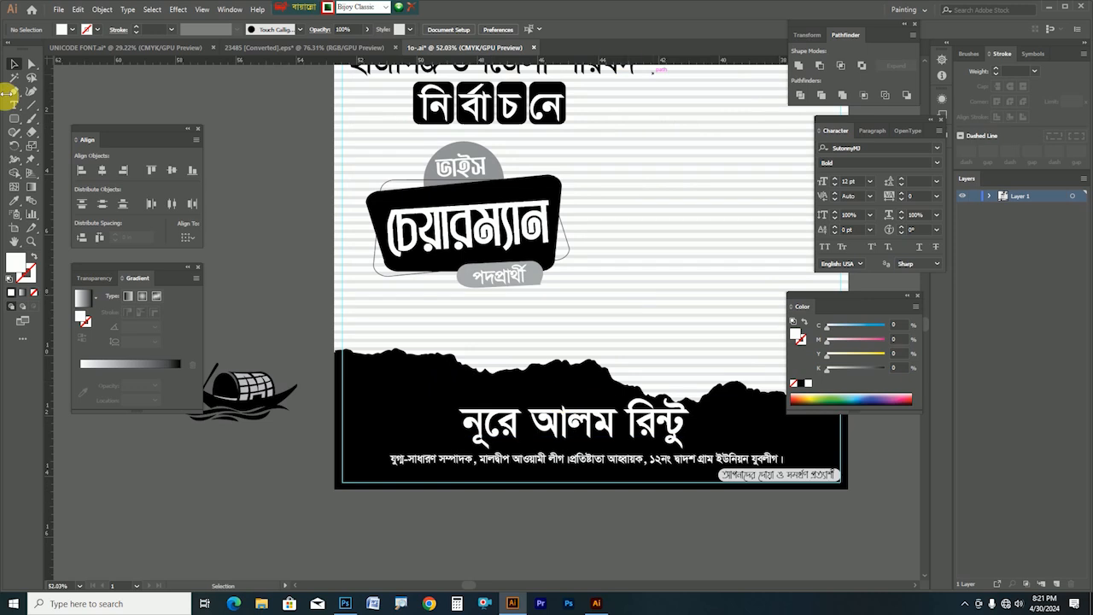
drag(14, 118, 60, 146)
drag(734, 254, 490, 342)
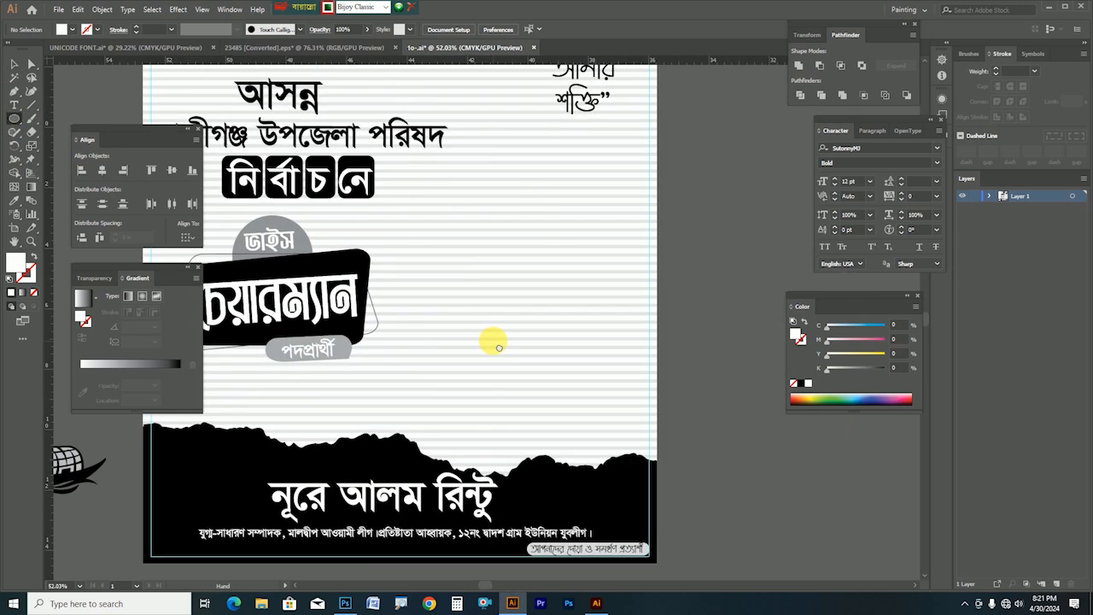
drag(441, 184, 653, 382)
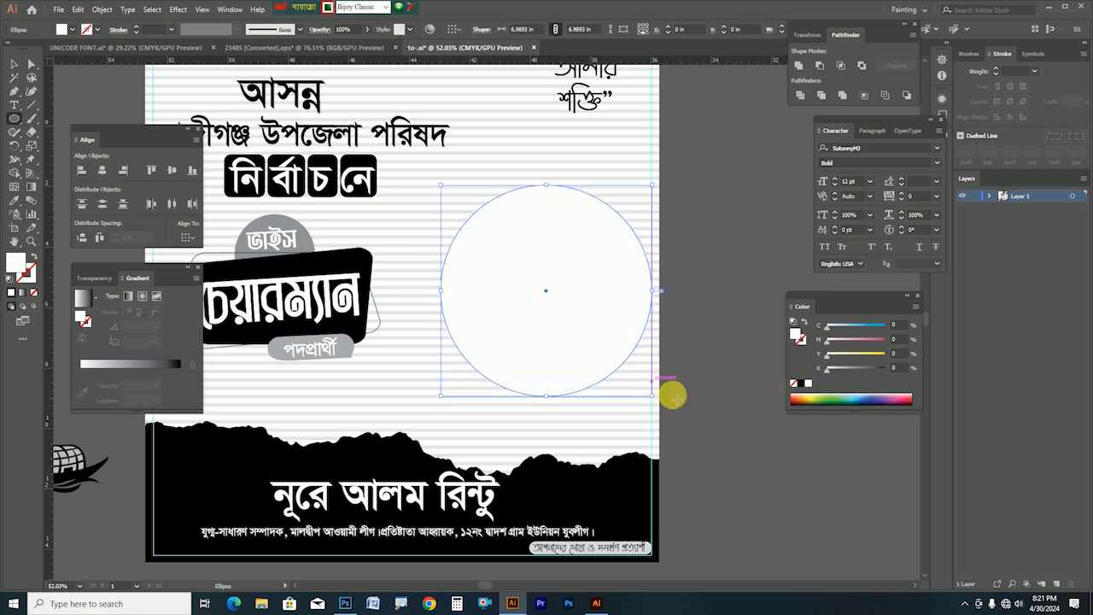
Step: Enlarge the white circle to about 7.38 in across and shift it up, slightly closer to the badge
click(13, 65)
drag(541, 356, 520, 346)
drag(634, 389, 653, 400)
drag(560, 369, 558, 353)
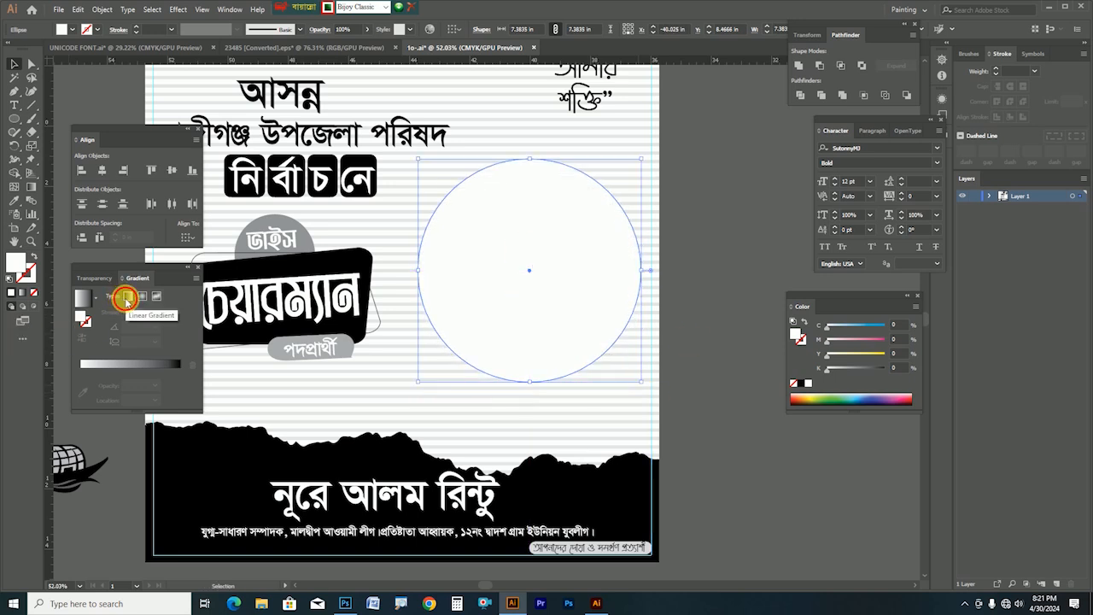
Step: Fill the circle with a white-to-black linear gradient at a 90° angle
click(126, 297)
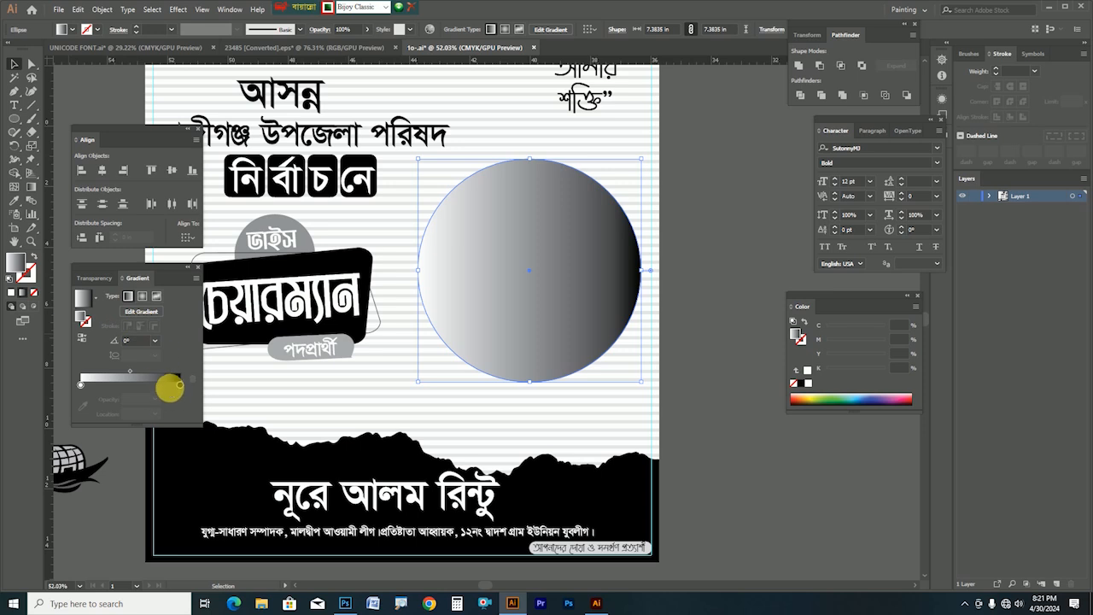
click(155, 343)
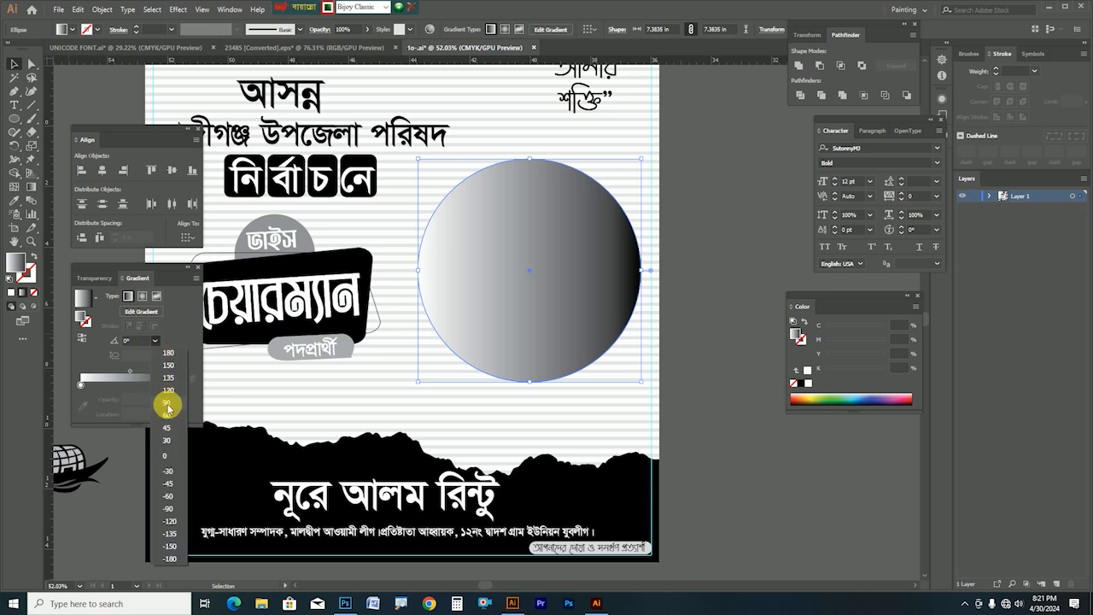
click(166, 407)
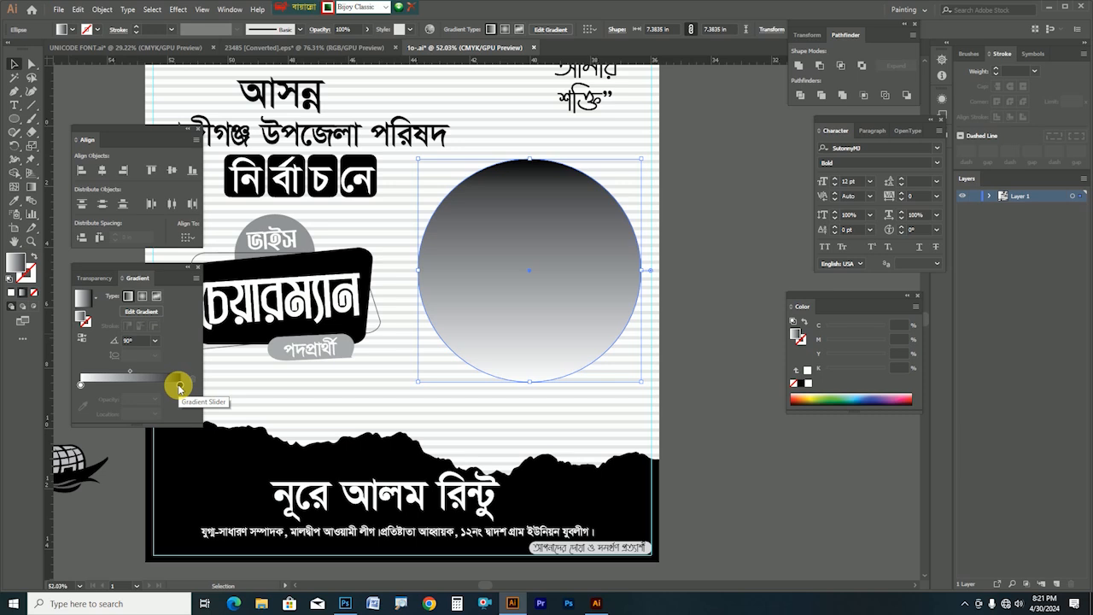
Step: Set the circle gradient's black stop to 67% black and the white stop's opacity to 0%
double_click(179, 385)
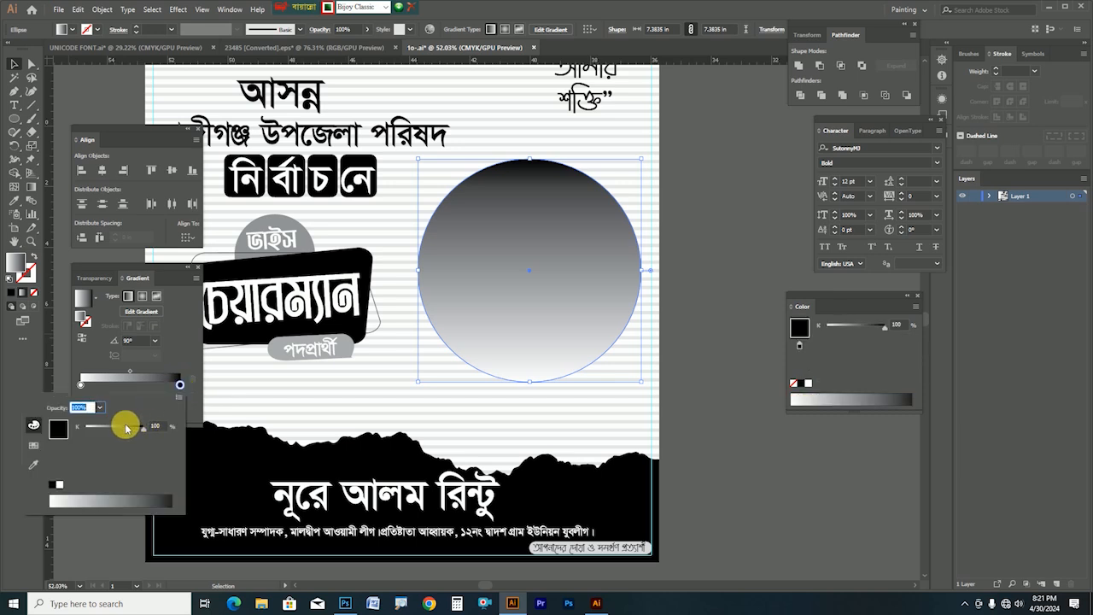
click(125, 426)
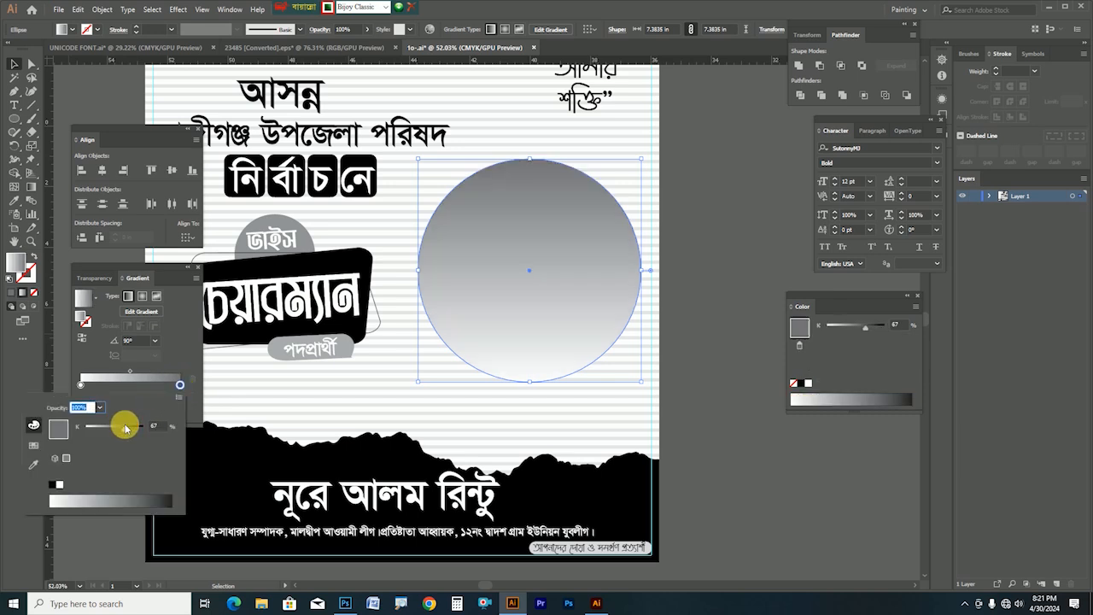
double_click(80, 386)
click(80, 386)
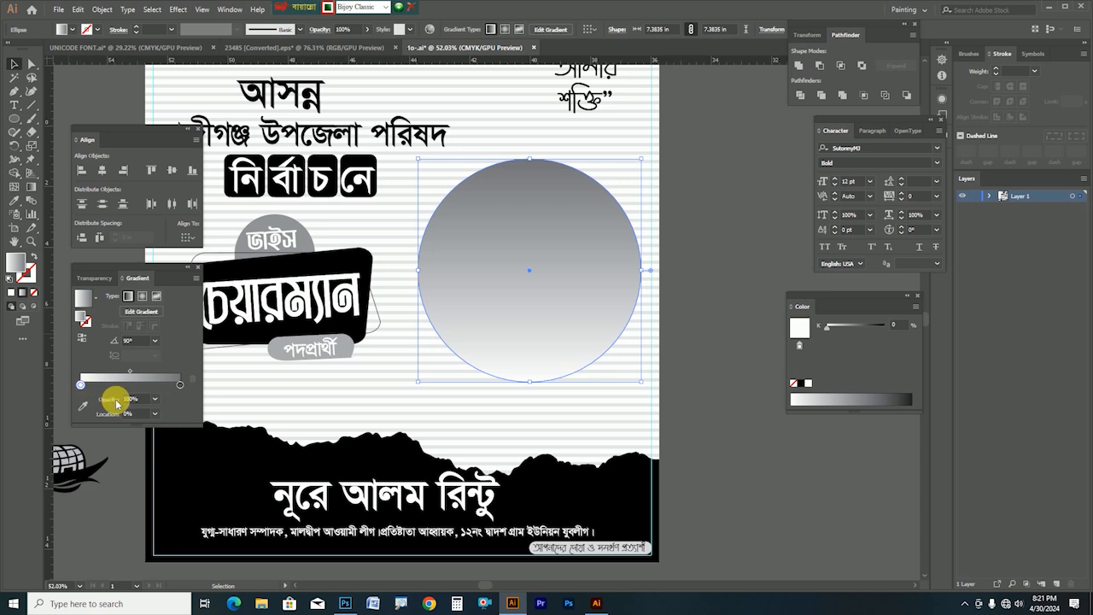
click(155, 399)
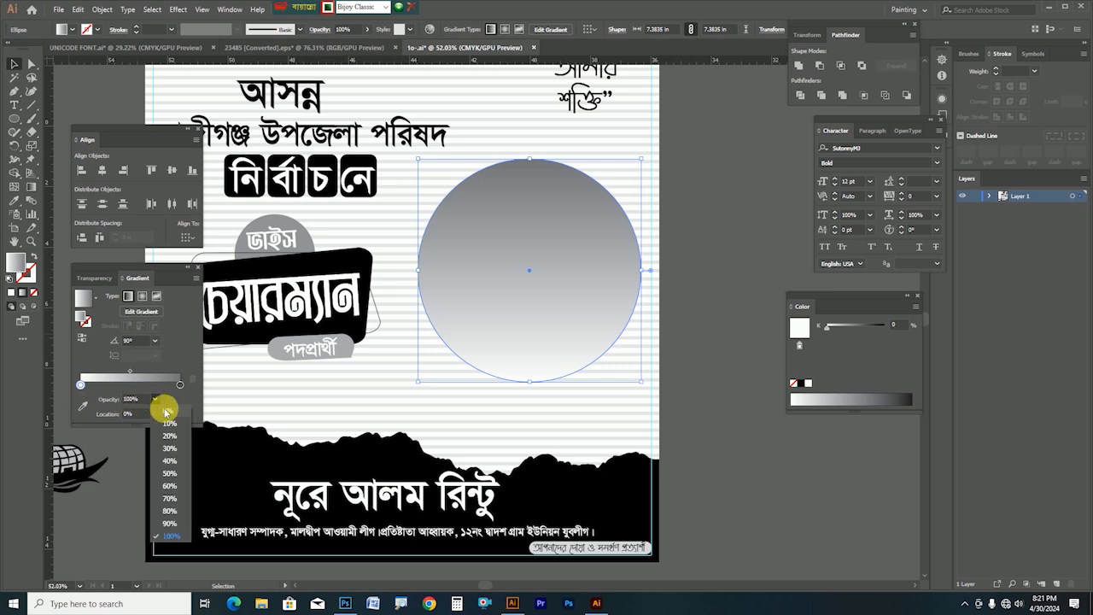
click(167, 412)
Step: Paste a copy of the gradient circle in front and shrink it about its center to about 6.11 in across
key(ctrl)
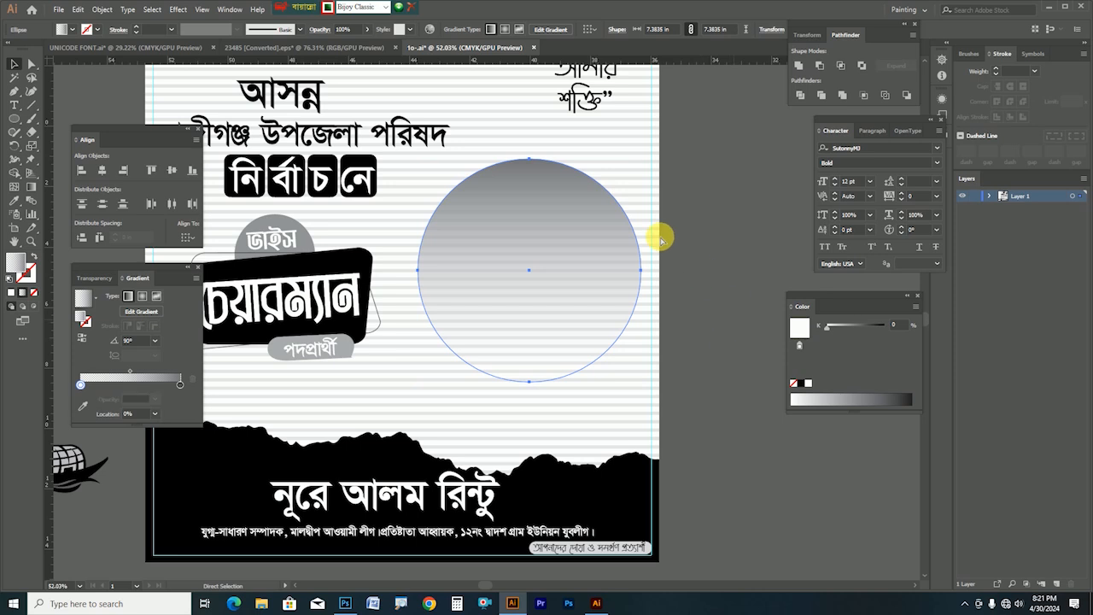
key(ctrl+f)
drag(643, 161, 621, 177)
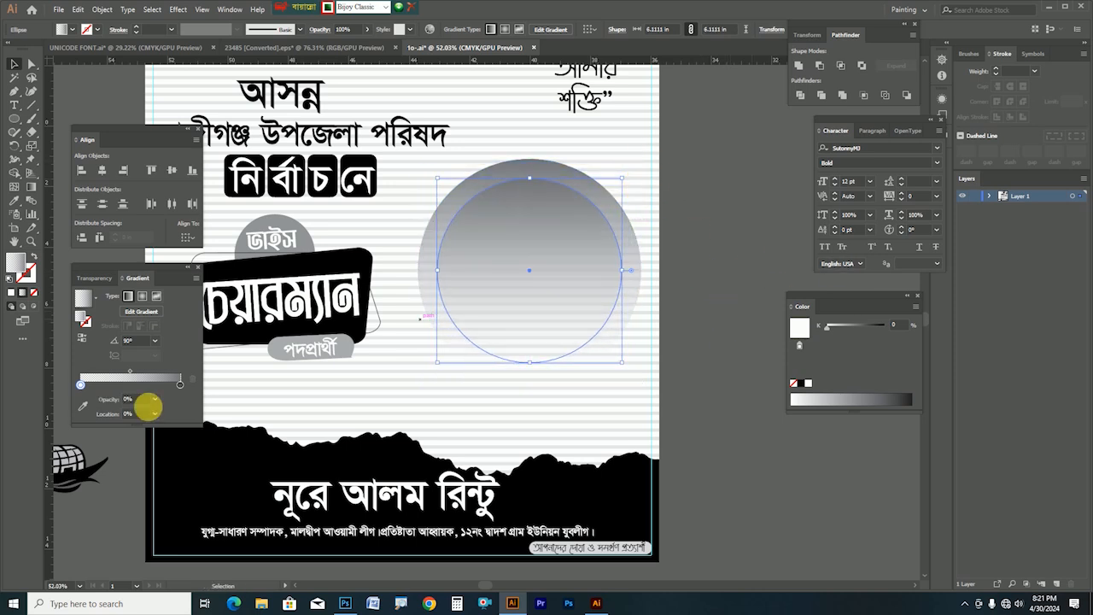
Step: Darken the inner circle's gray gradient stop to 83% black and deselect it for a panel-free view
click(179, 385)
double_click(179, 385)
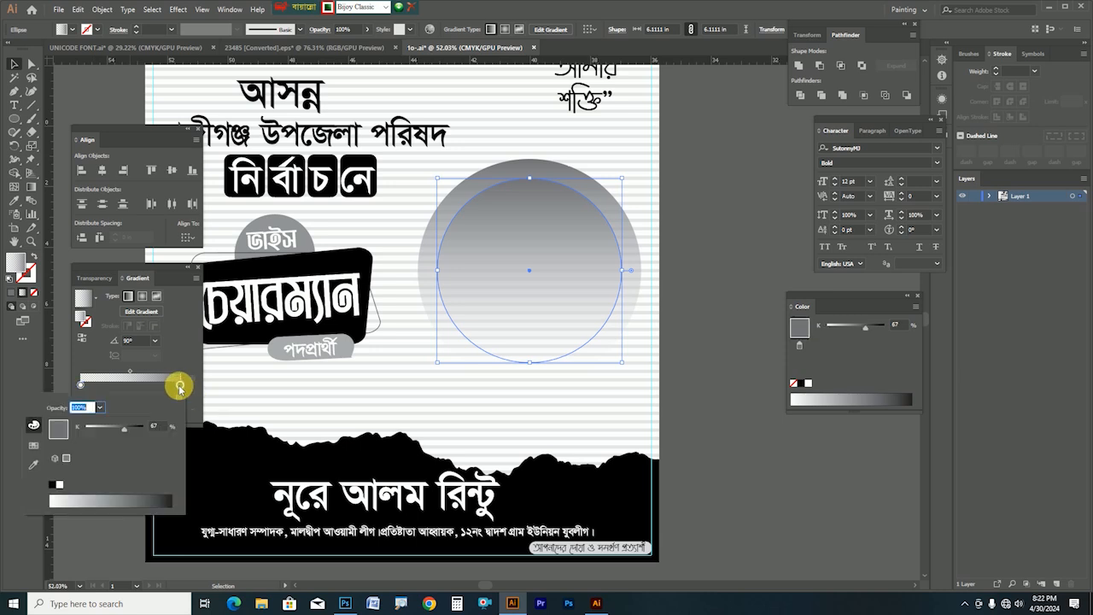
drag(132, 432, 134, 434)
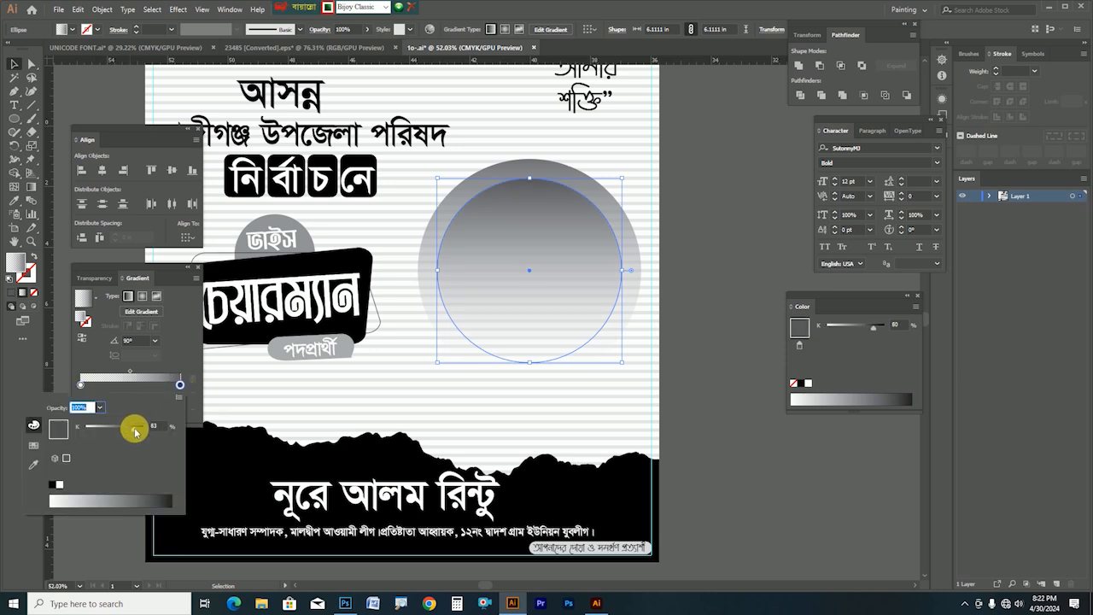
click(705, 432)
click(705, 432)
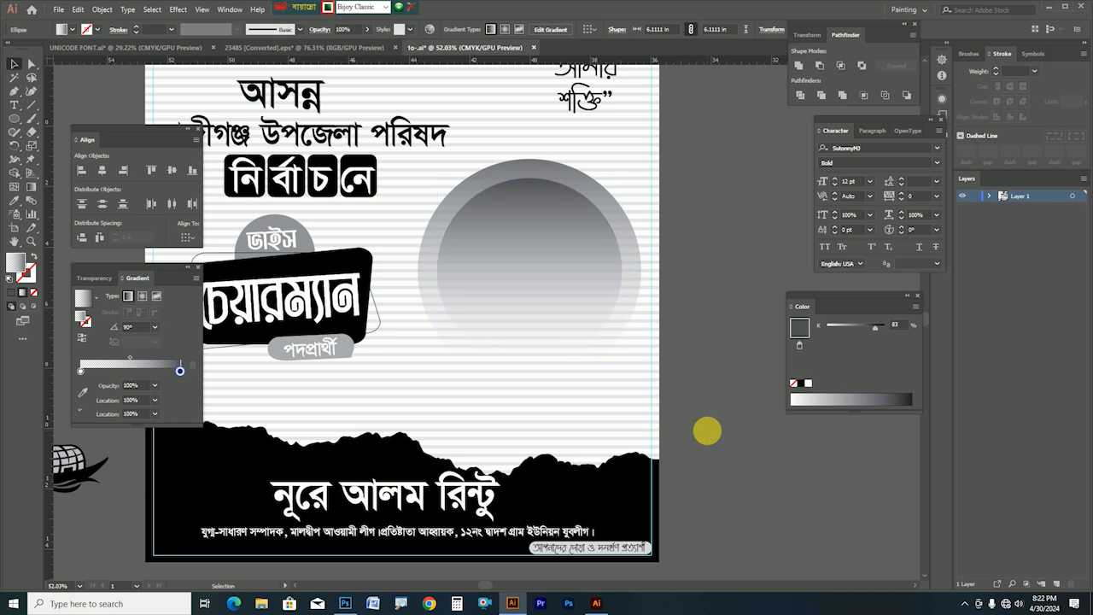
key(Tab)
key(ctrl+0)
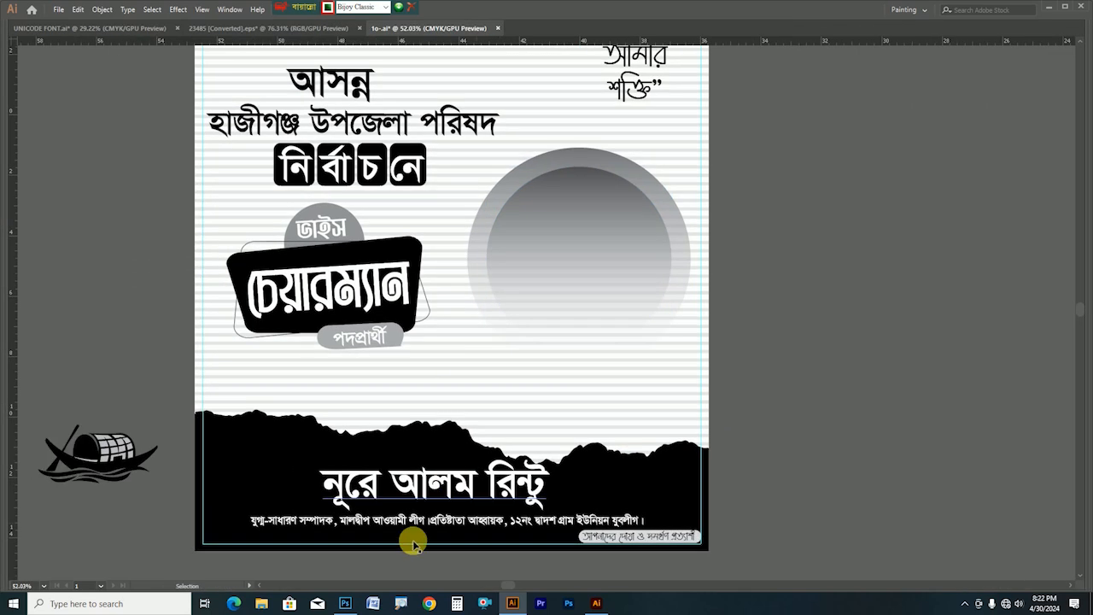
Step: Switch to Photoshop and hide the white Background layer behind the man's cutout portrait
click(345, 603)
click(529, 288)
drag(533, 322, 553, 268)
key(ctrl+z)
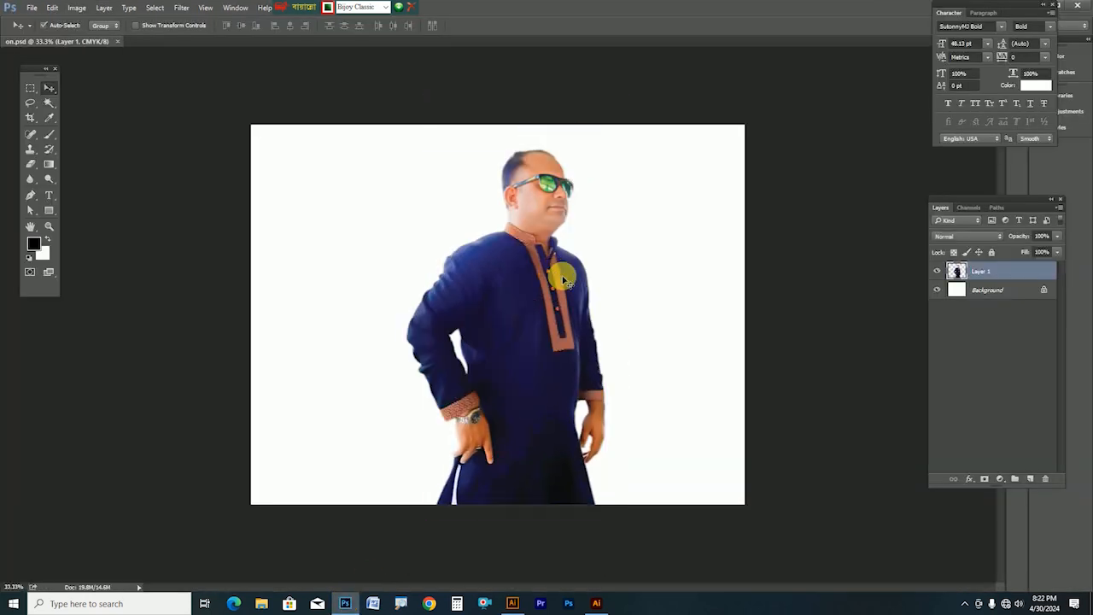
click(937, 290)
click(936, 290)
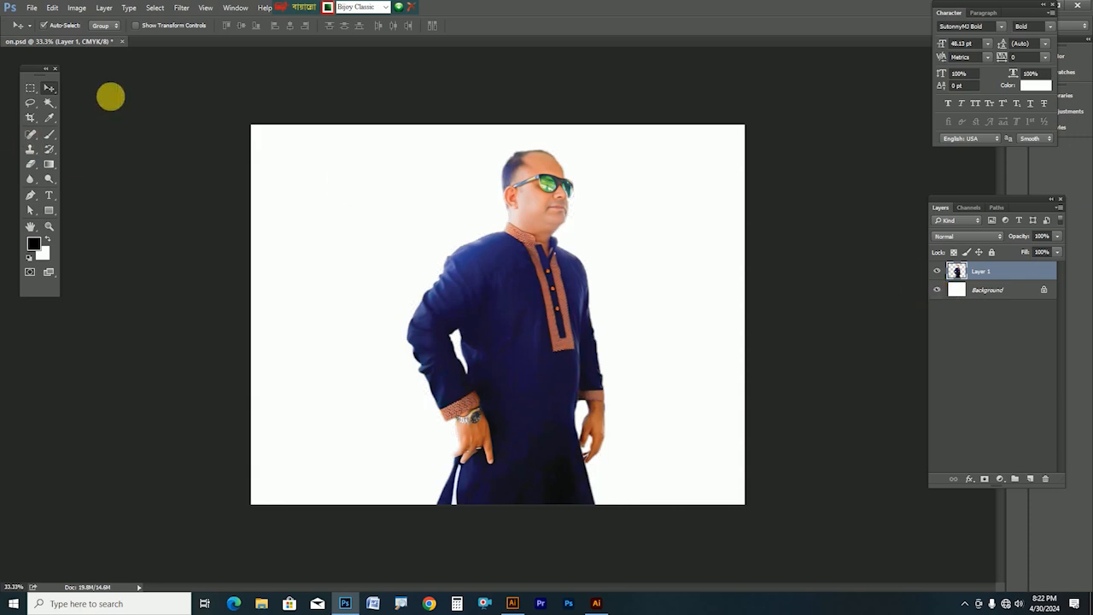
click(936, 290)
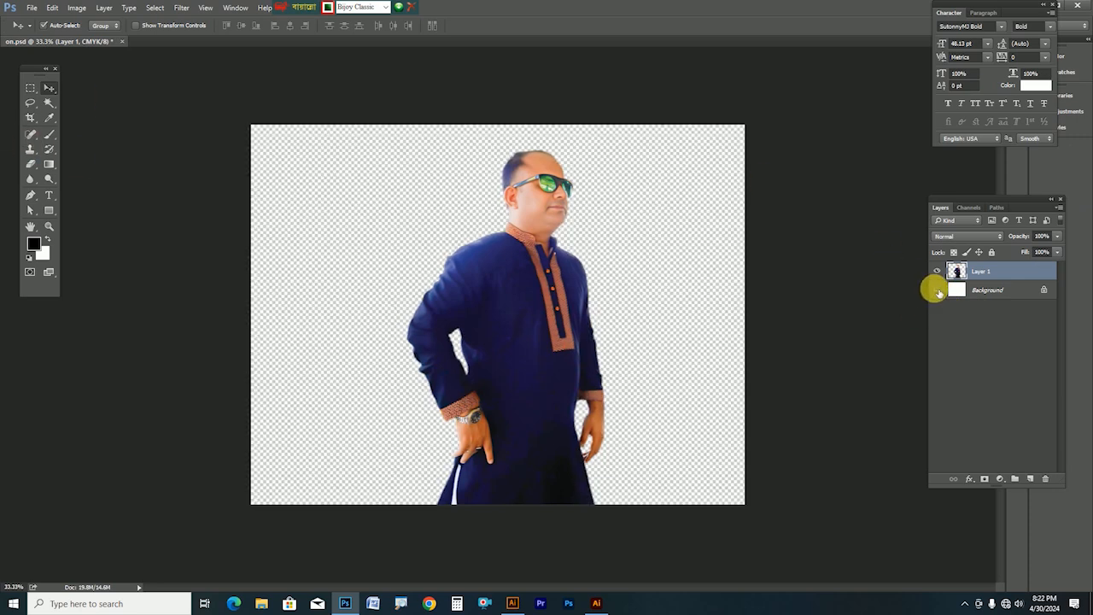
Step: Start a Gradient Map adjustment on the portrait layer and open its black-to-white gradient for editing
click(77, 10)
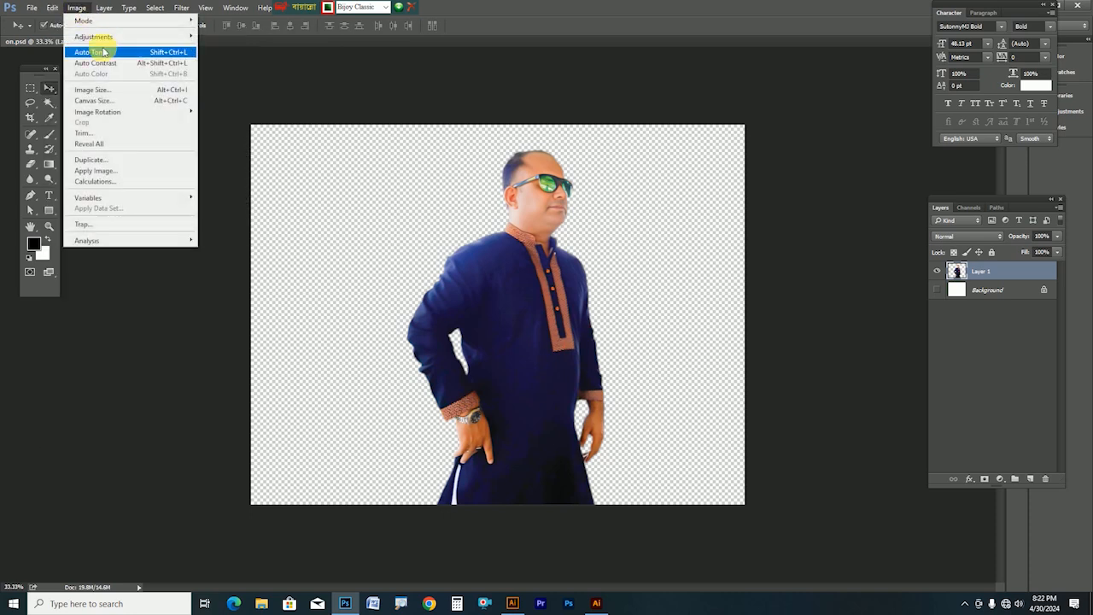
mouse_move(166, 36)
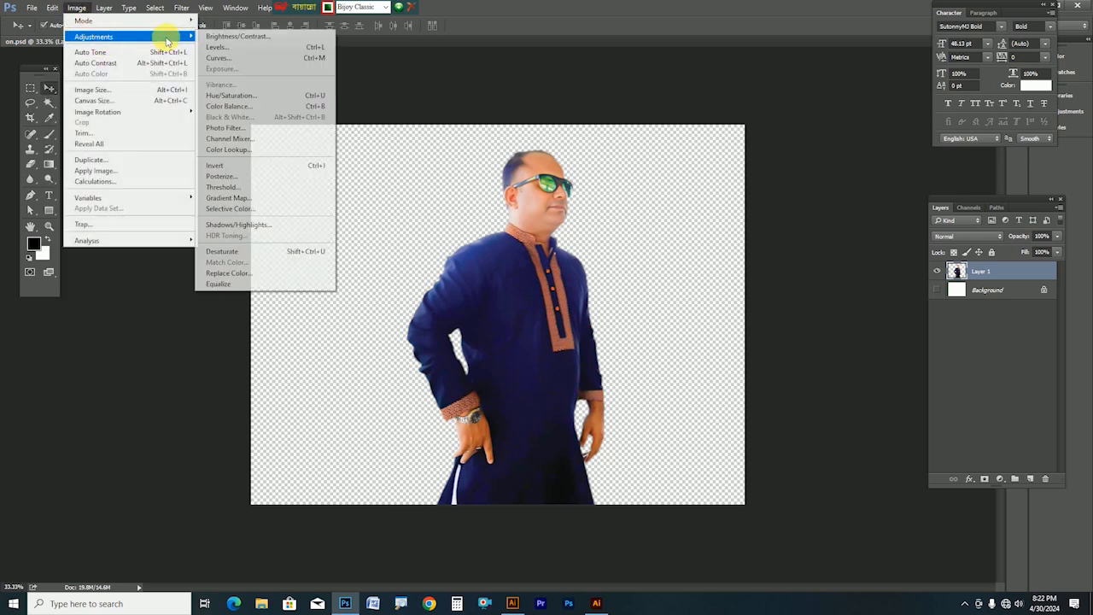
click(232, 198)
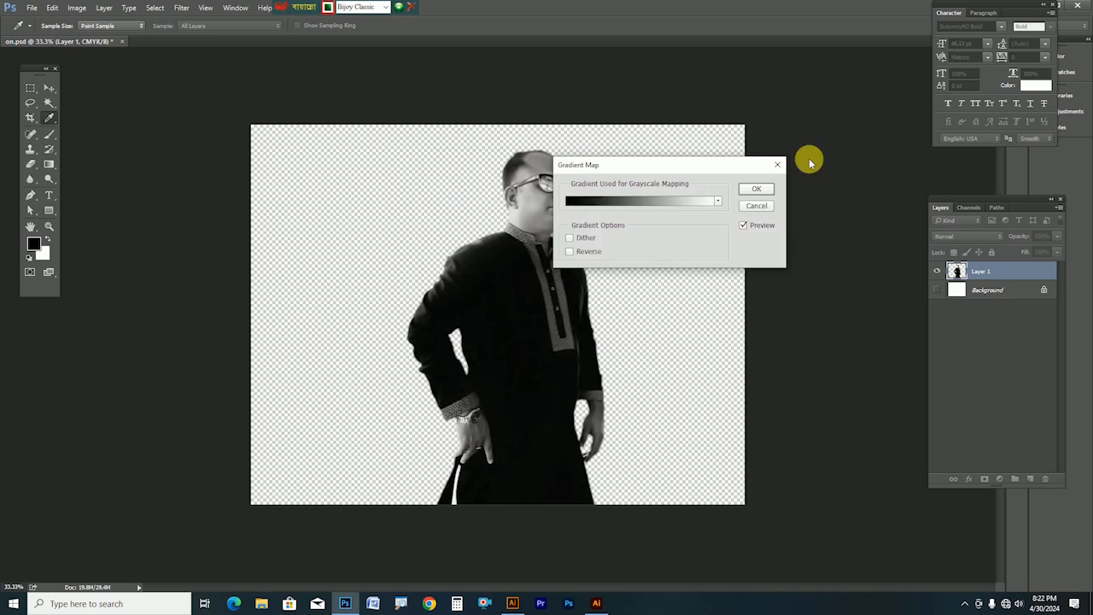
drag(700, 167, 850, 149)
click(869, 181)
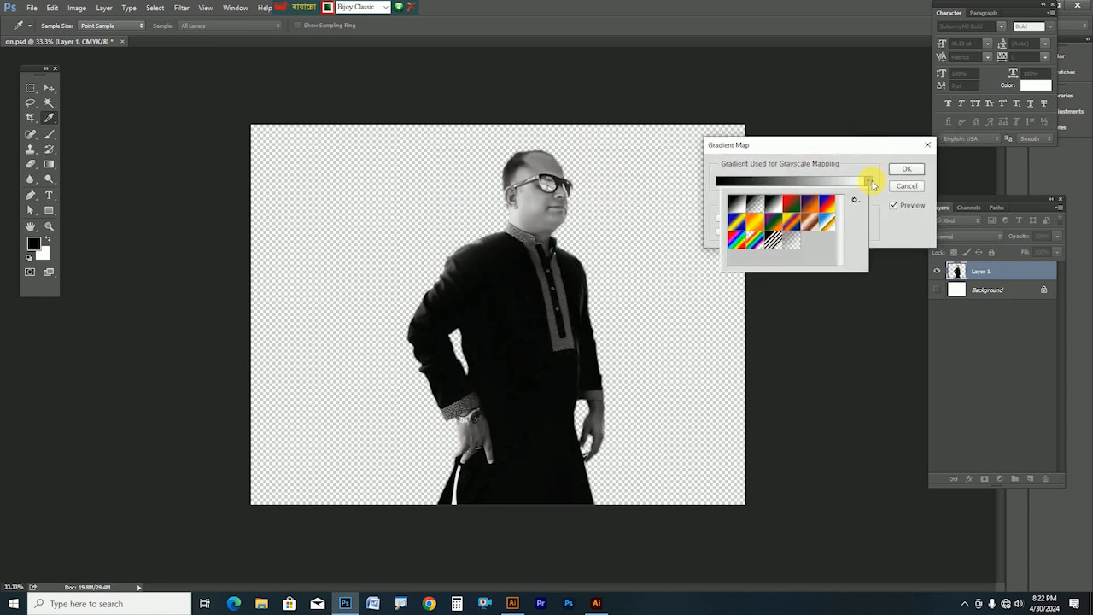
click(813, 183)
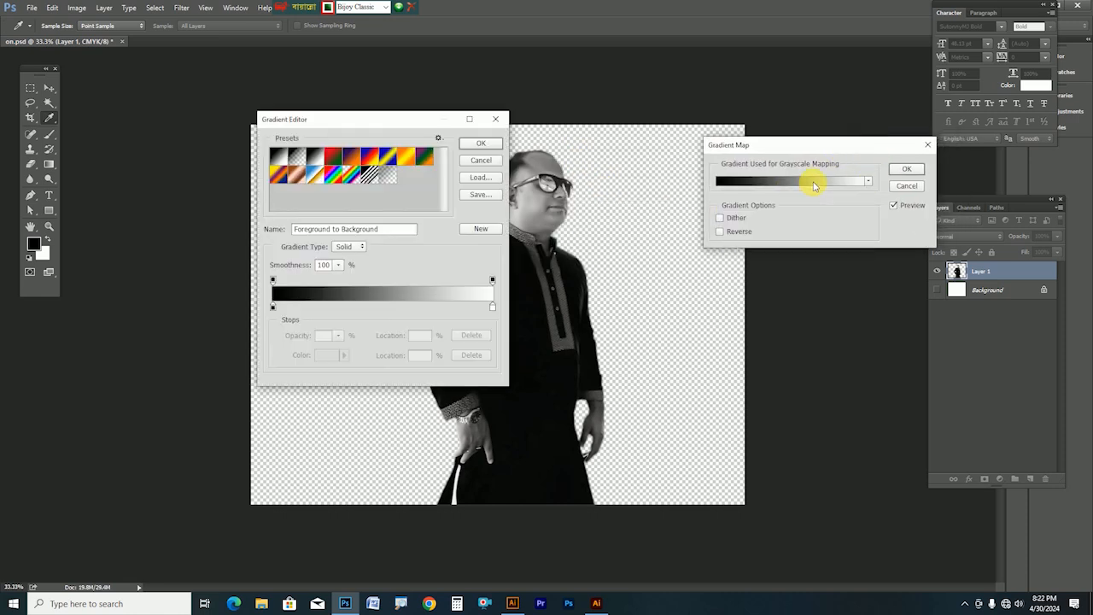
drag(356, 117, 211, 93)
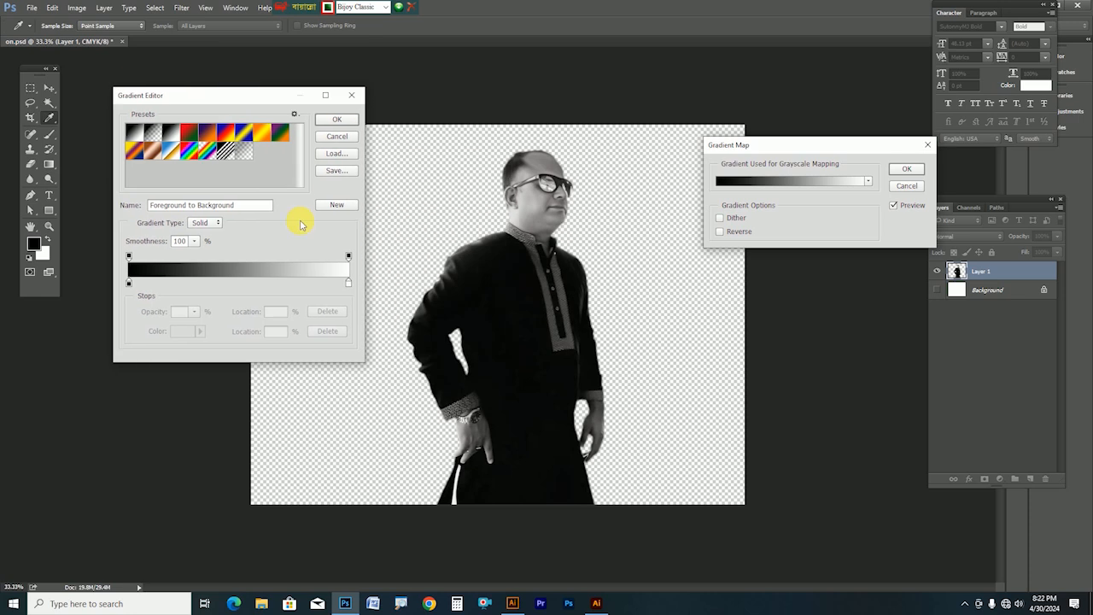
Step: Move the gradient's white stop to 78% and its midpoint to 36%, then apply the Gradient Map to the portrait
drag(332, 286, 300, 286)
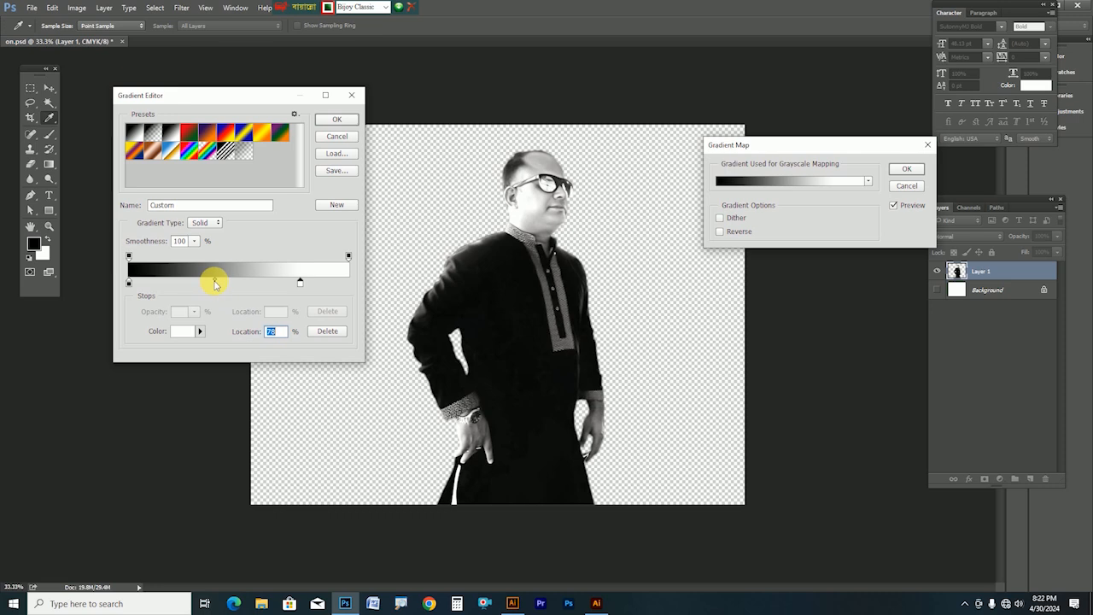
drag(215, 284, 202, 285)
click(193, 284)
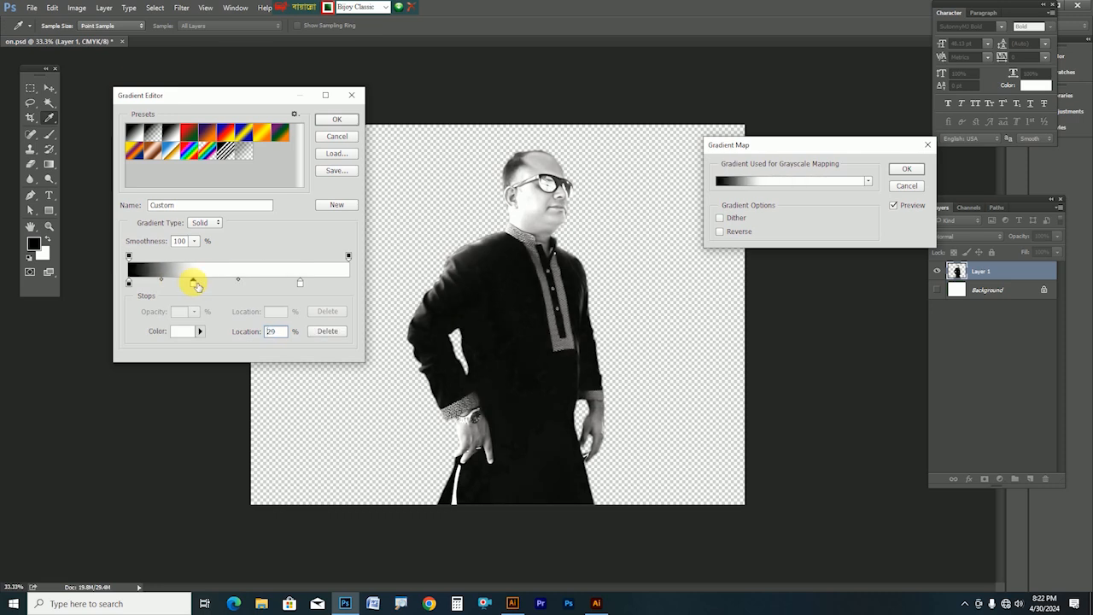
key(ctrl+z)
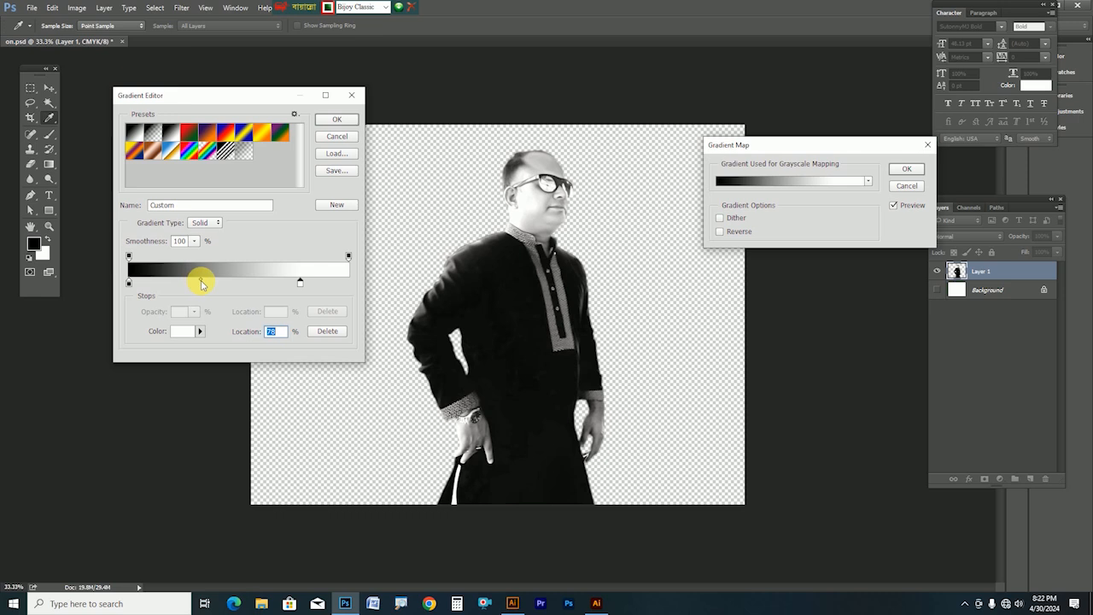
drag(193, 284, 196, 286)
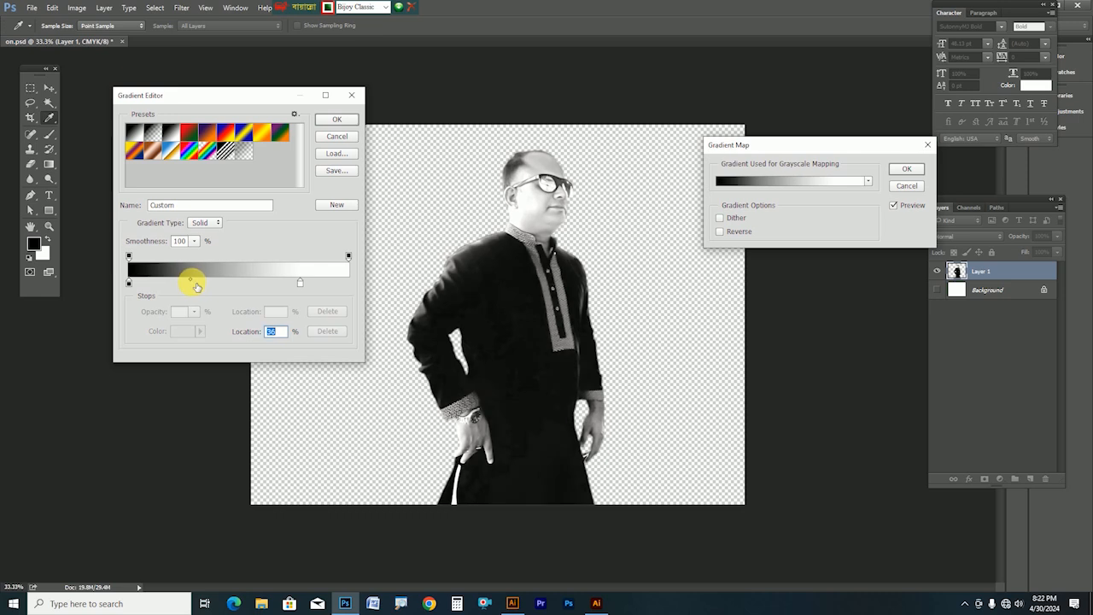
click(322, 126)
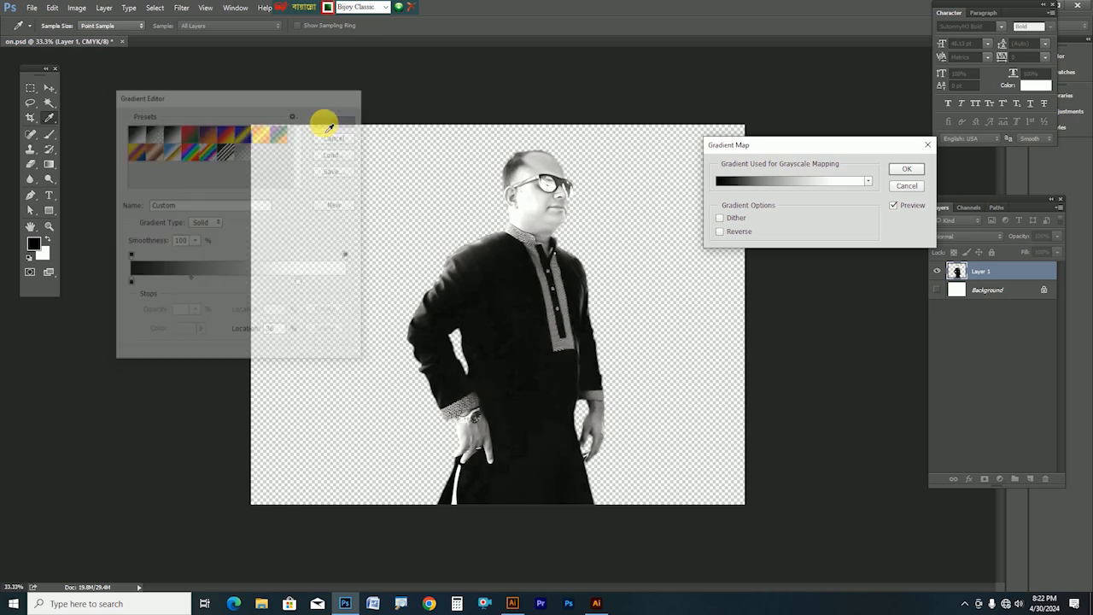
click(908, 167)
key(v)
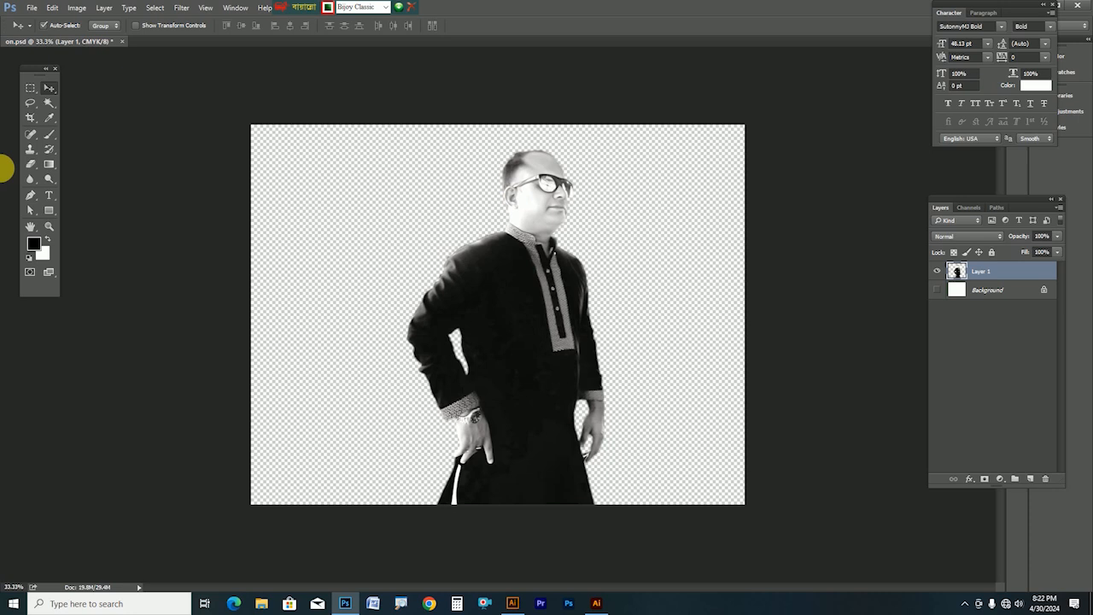
Step: Crop the canvas tightly around the man's head and upper body, cutting off the torso just above the elbows
click(31, 118)
drag(251, 314, 324, 311)
drag(496, 507, 480, 419)
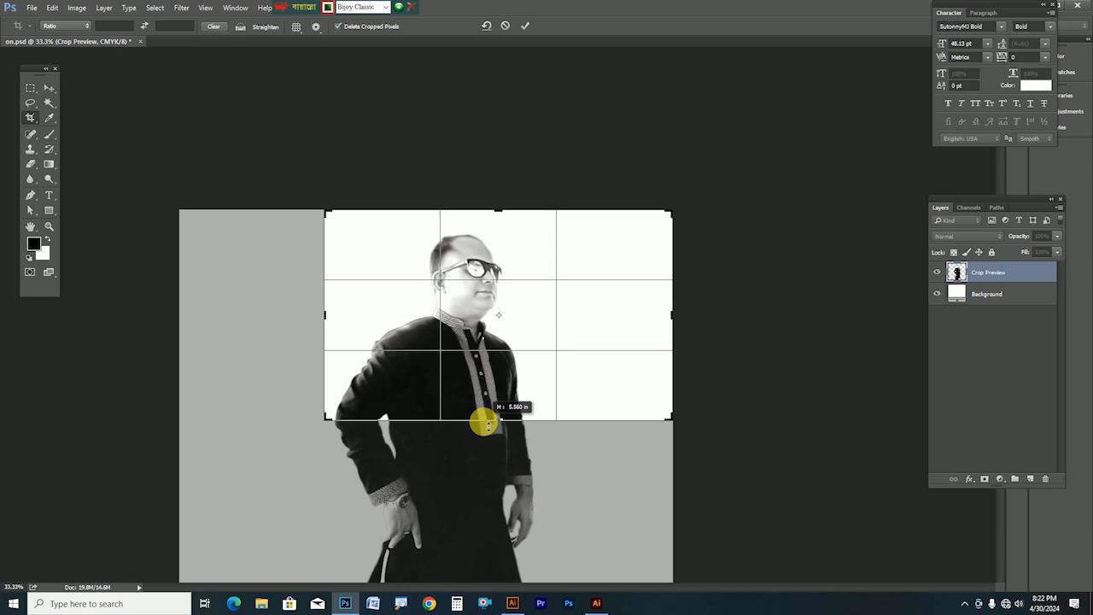
drag(673, 322, 605, 326)
drag(506, 216, 501, 221)
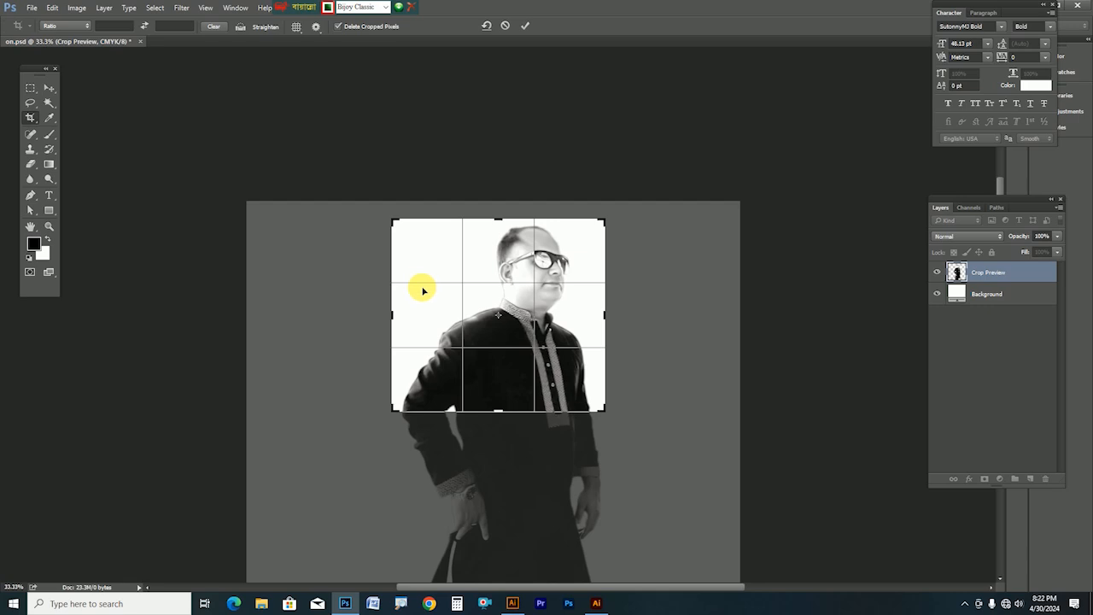
key(Return)
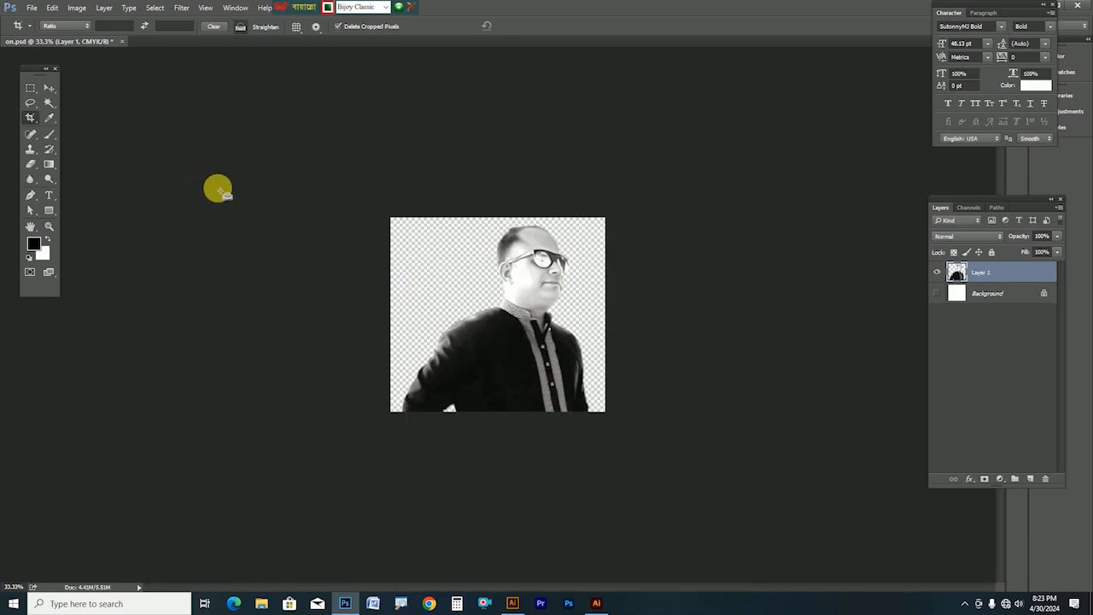
Step: Save the cropped portrait to the Desktop as a Photoshop file named 369, keeping Maximize Compatibility on
key(ctrl+shift+s)
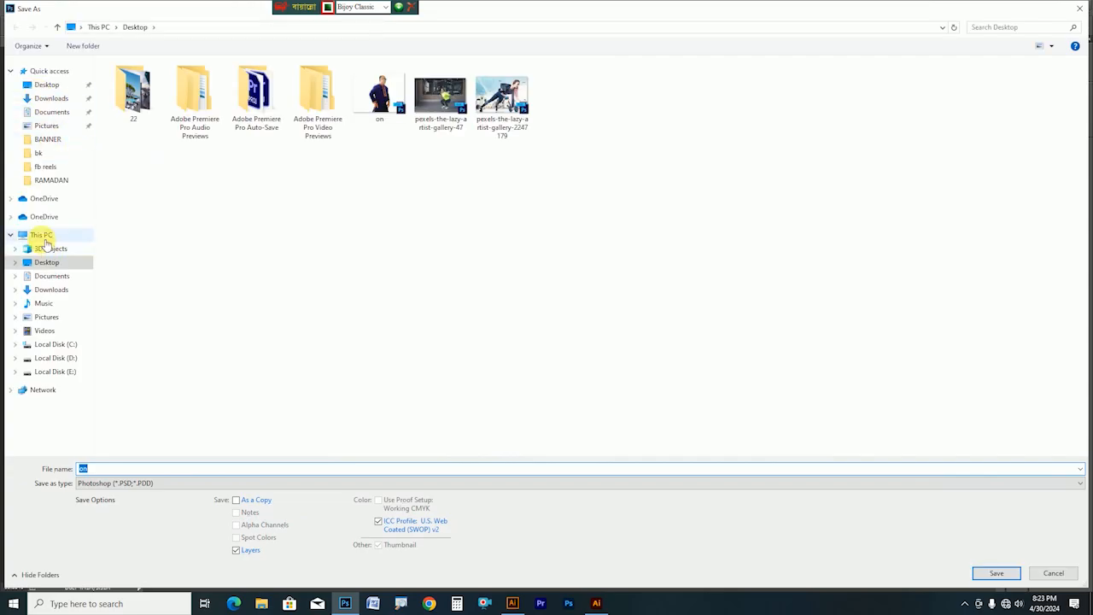
click(149, 482)
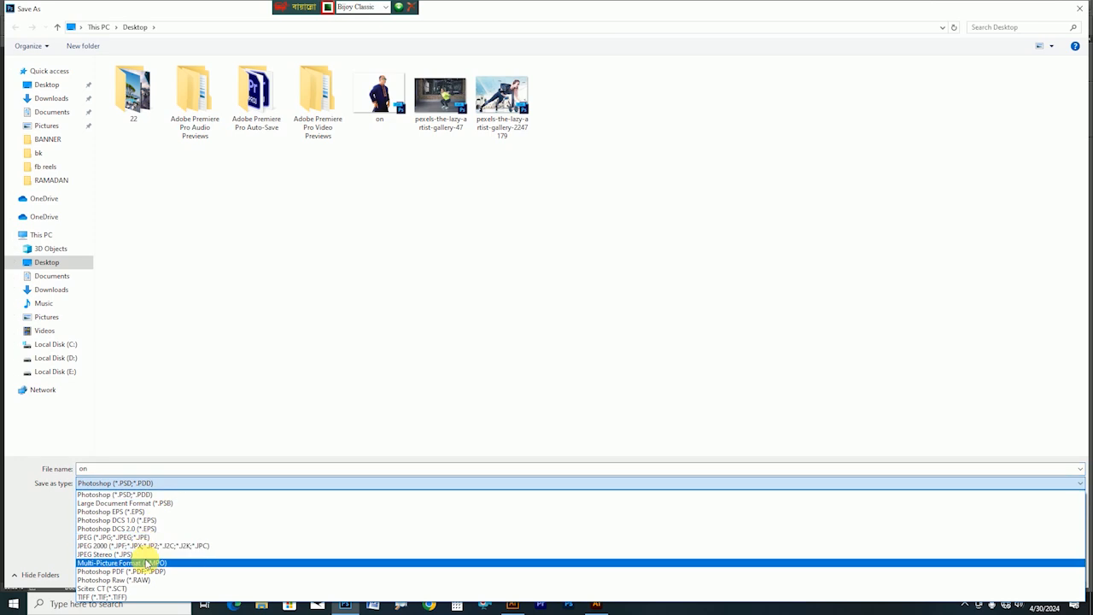
click(142, 495)
click(134, 472)
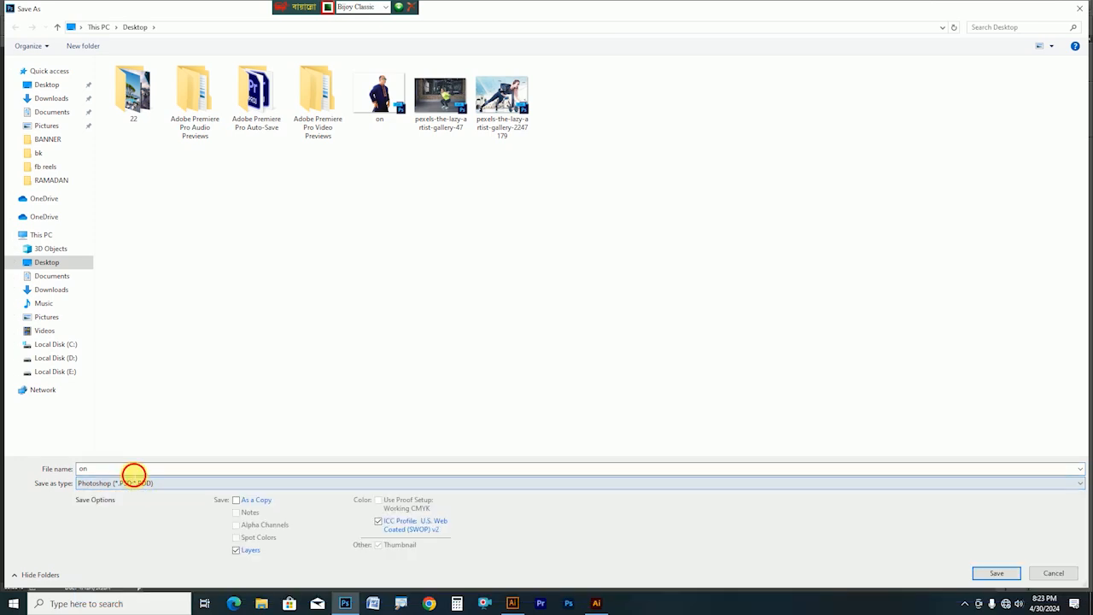
text(36)
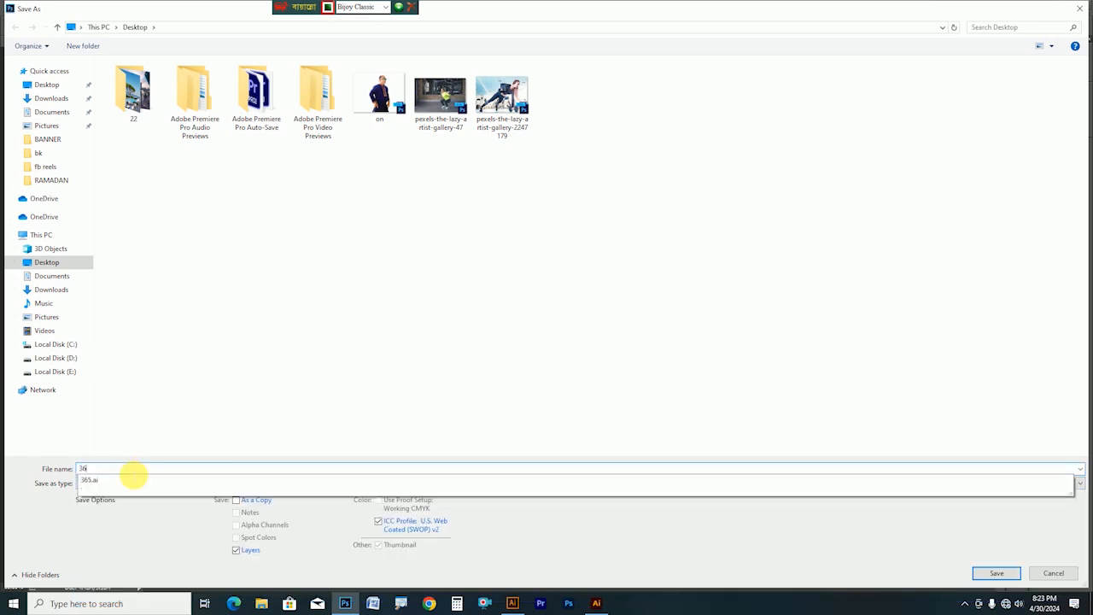
text(9)
key(Return)
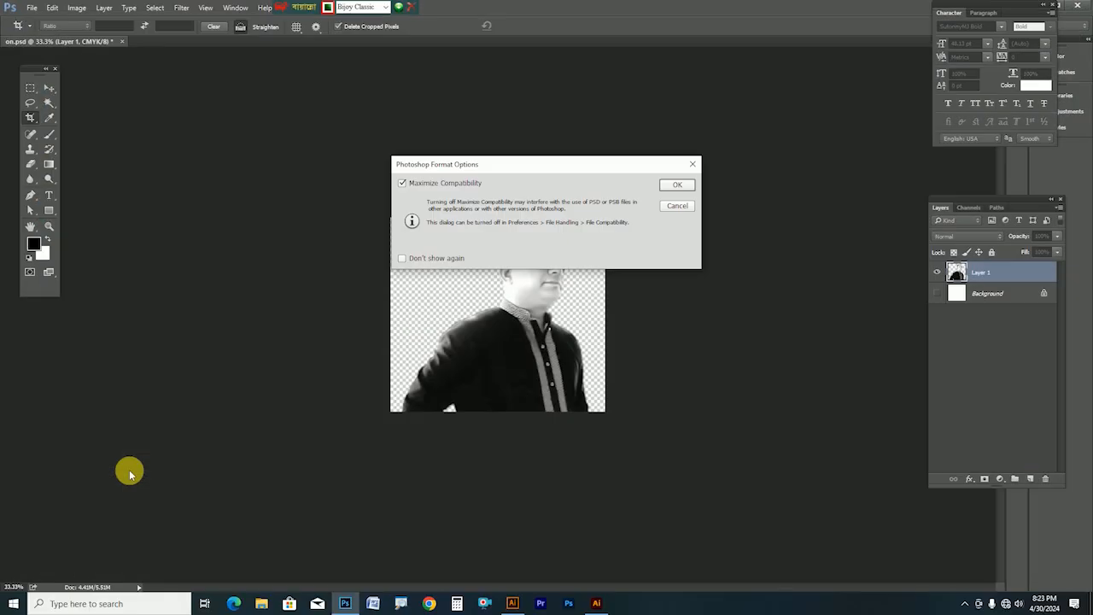
key(Return)
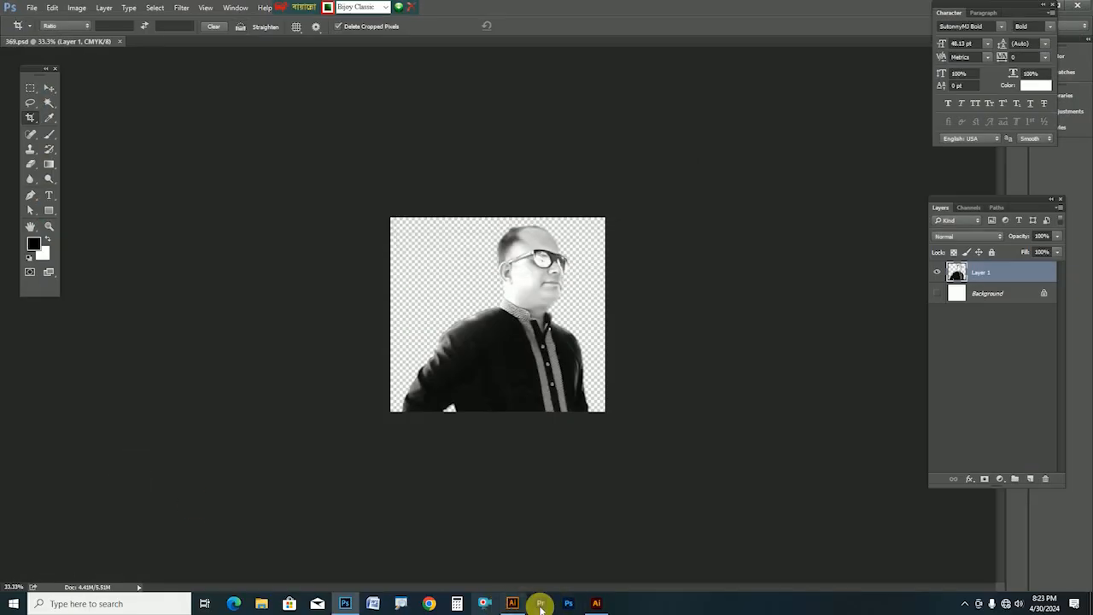
Step: Switch to Illustrator, open 369.psd from the Desktop flattened to a single image, and copy the portrait into the 1o-.ai poster
click(512, 603)
key(ctrl+o)
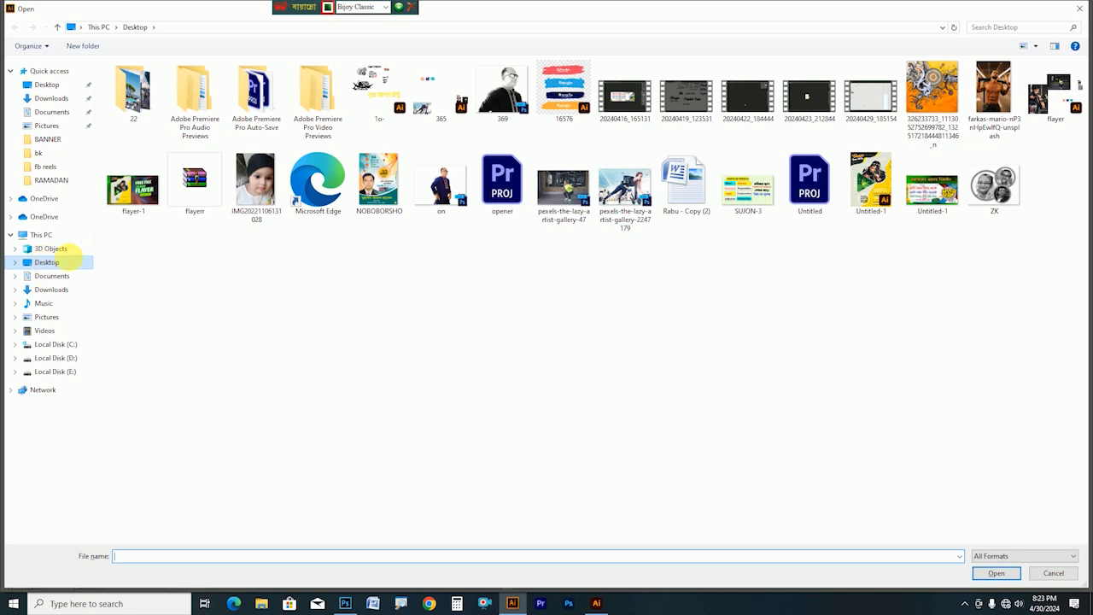
double_click(502, 90)
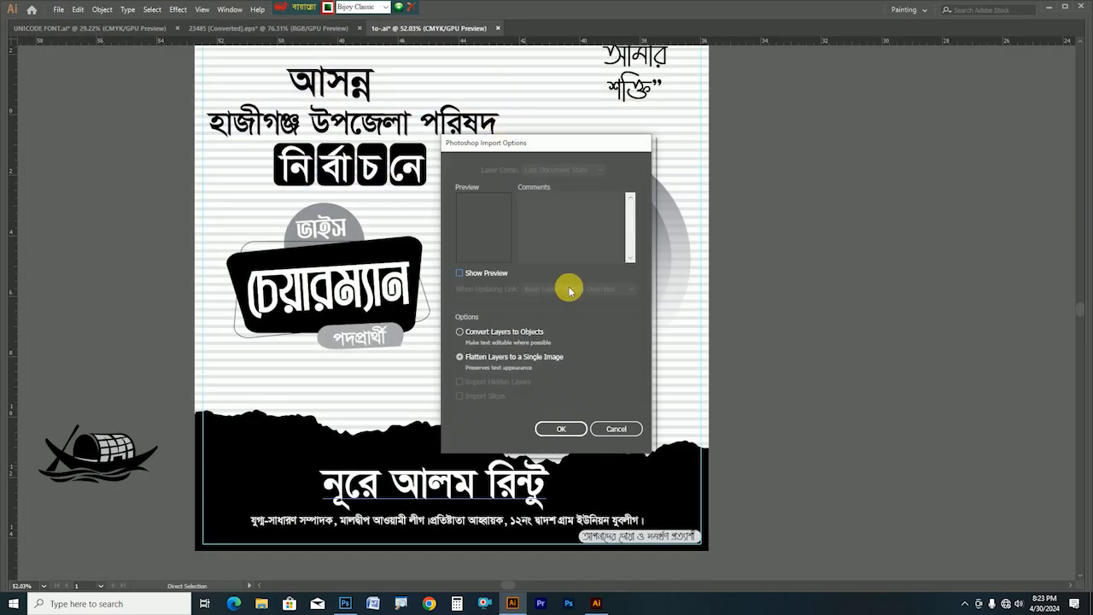
click(560, 429)
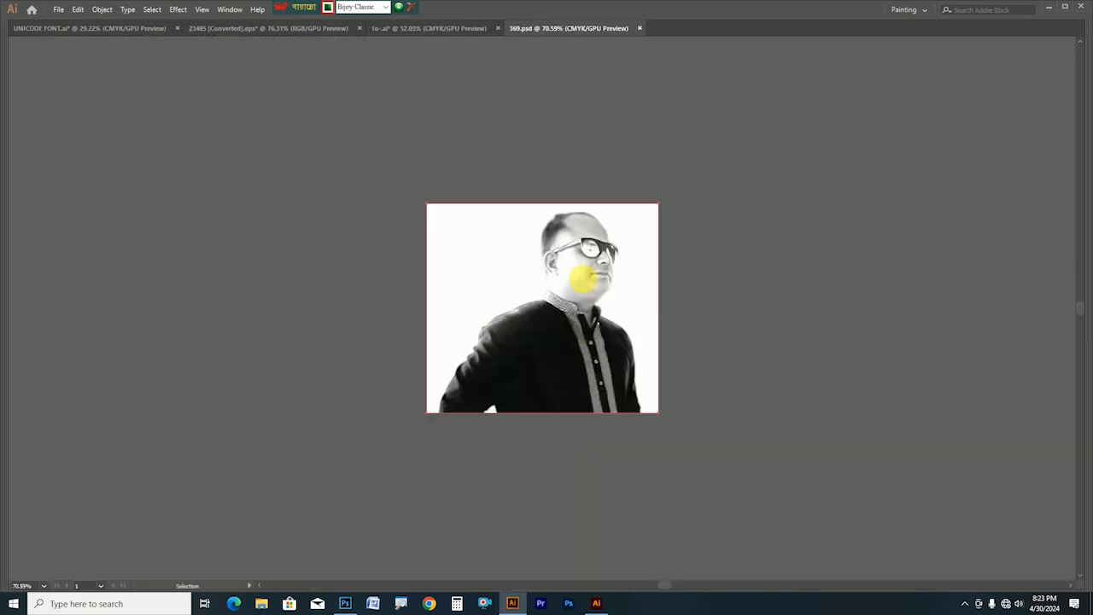
click(409, 29)
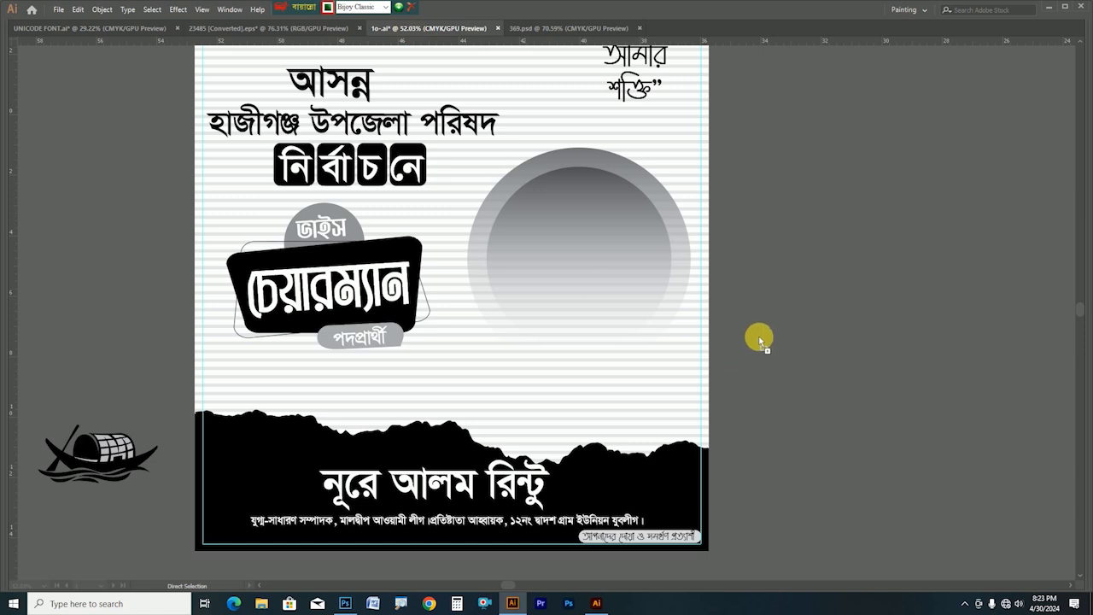
drag(759, 340, 766, 354)
Step: Reflect the pasted portrait horizontally so the man faces the poster's headline text
right_click(765, 370)
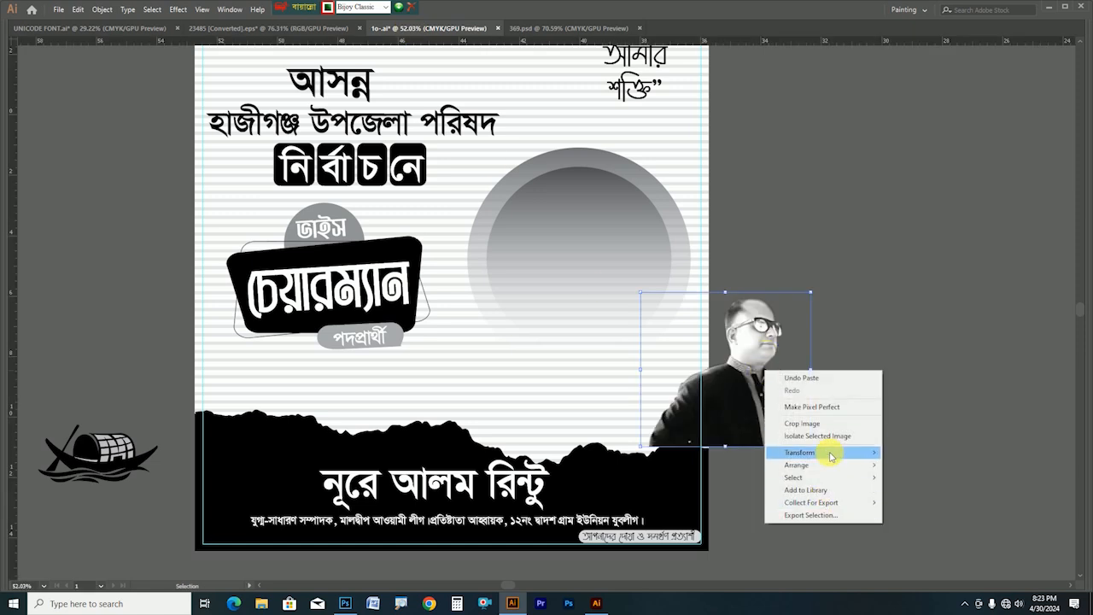
mouse_move(829, 452)
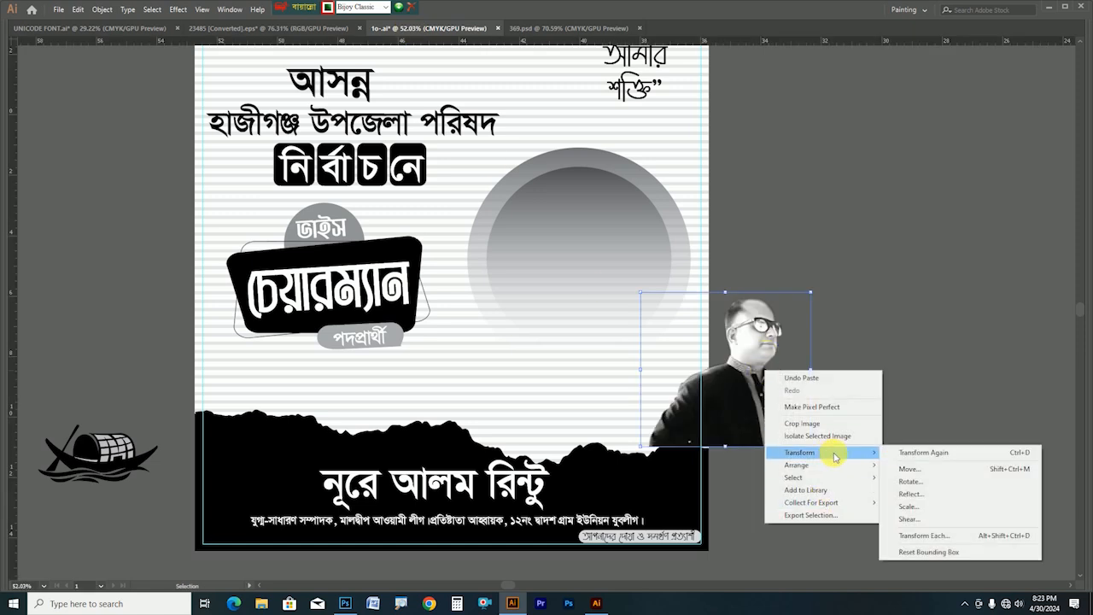
click(923, 495)
click(556, 372)
Step: Position the portrait over the gradient circles and enlarge it to about 11.63 in wide by 10.52 in high
drag(711, 417, 567, 332)
drag(668, 362, 749, 444)
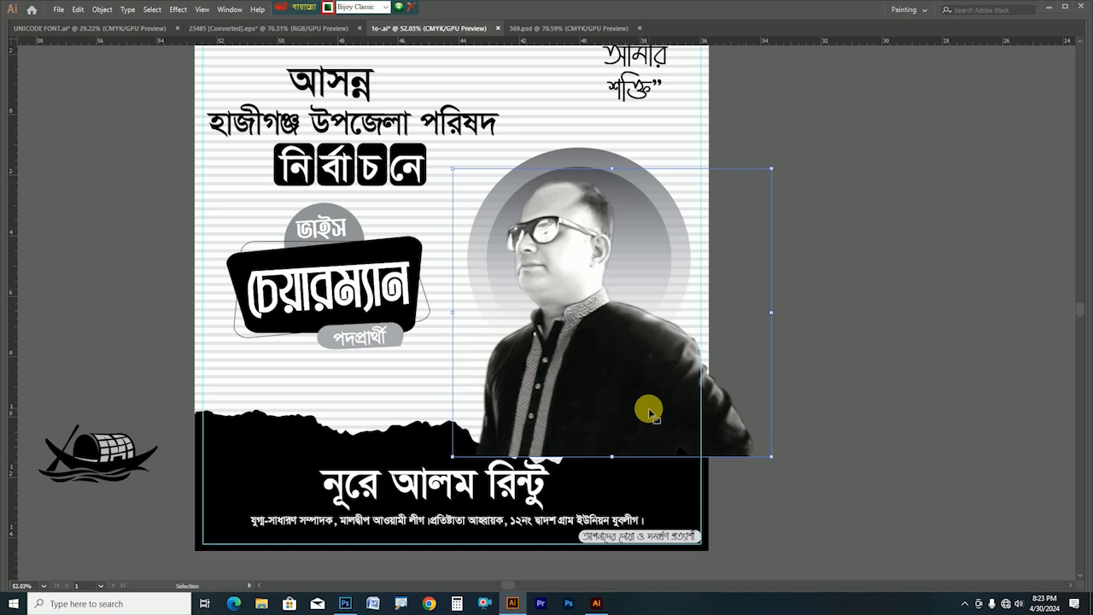
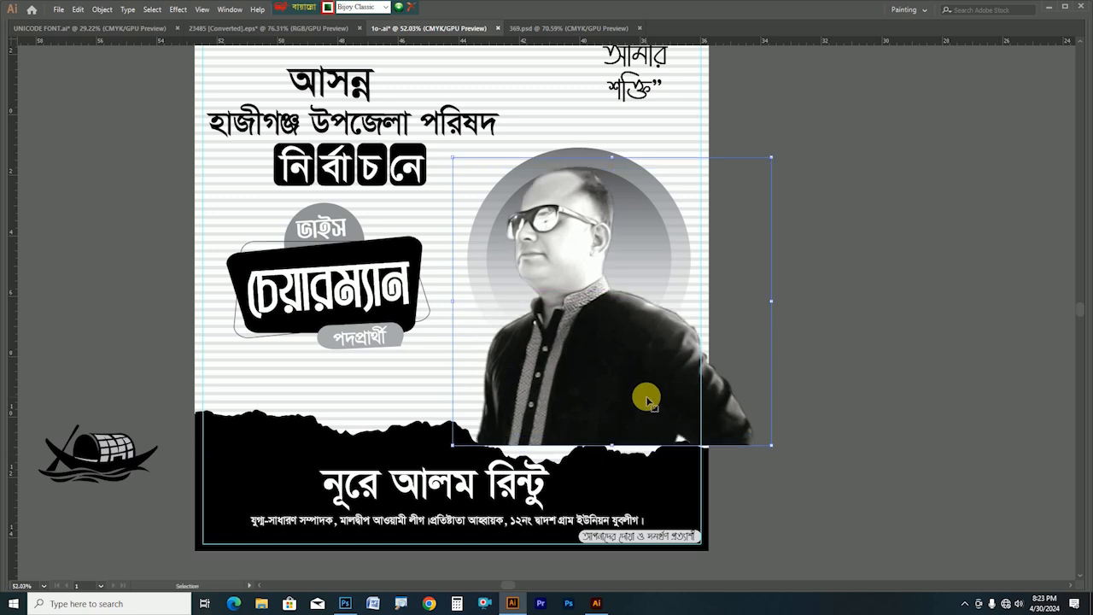
drag(646, 399, 623, 397)
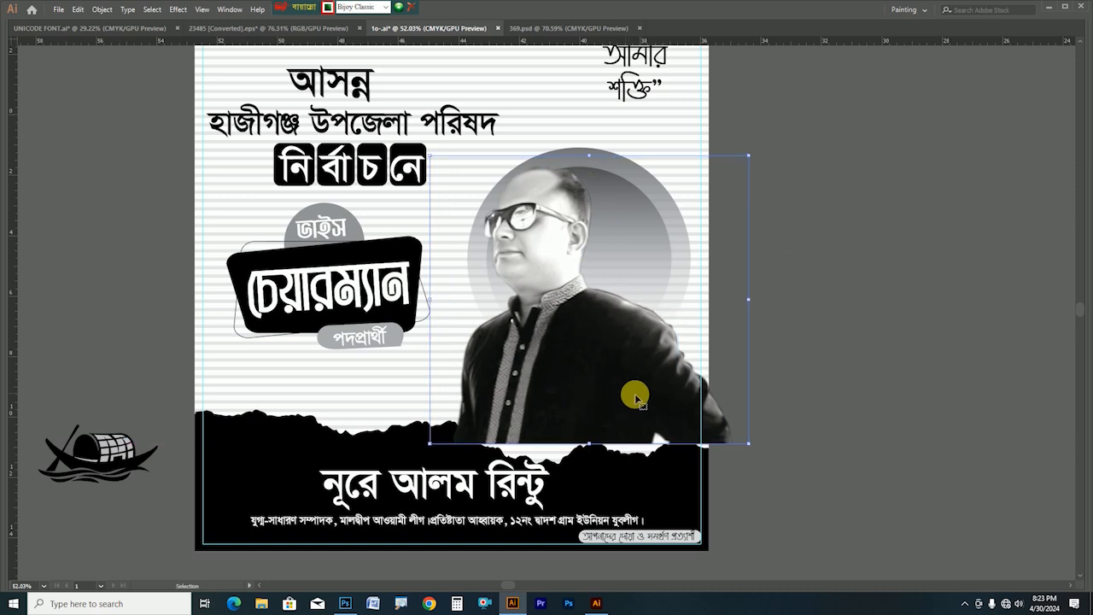
drag(751, 443, 780, 470)
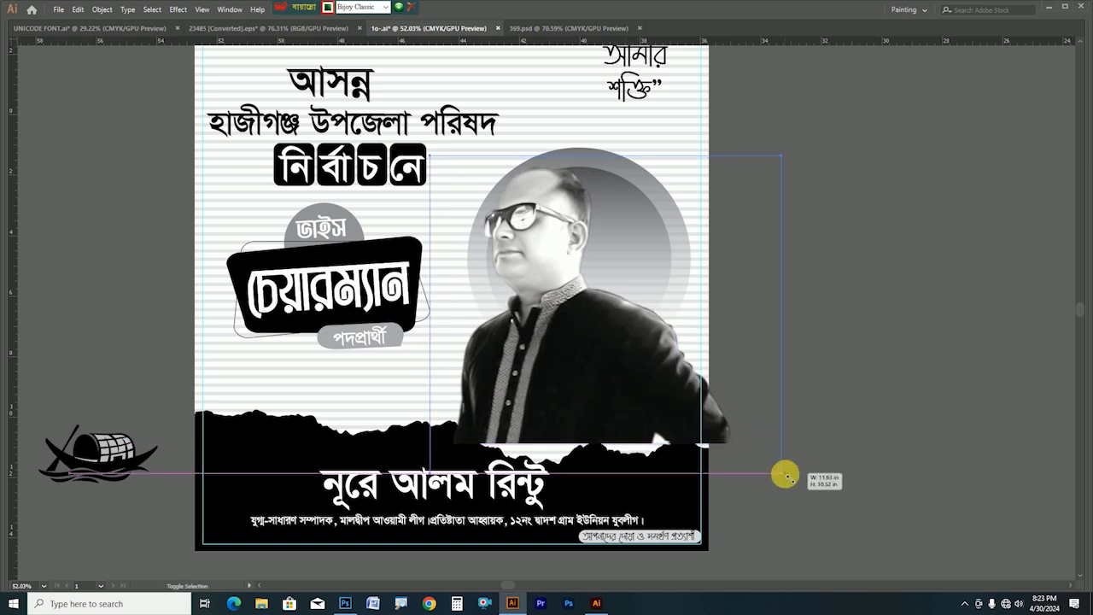
mouse_move(620, 398)
mouse_down()
mouse_move(631, 407)
mouse_move(621, 408)
mouse_up()
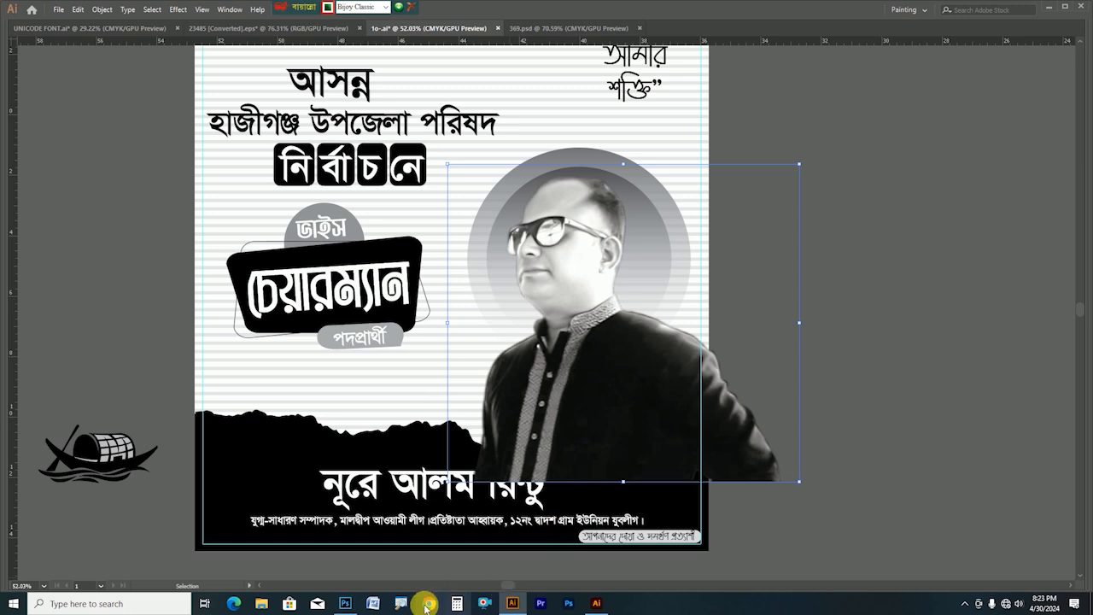
Step: Switch to Photoshop, step 369.psd back to the uncropped full-colour photo, and open the list of image adjustments
click(344, 603)
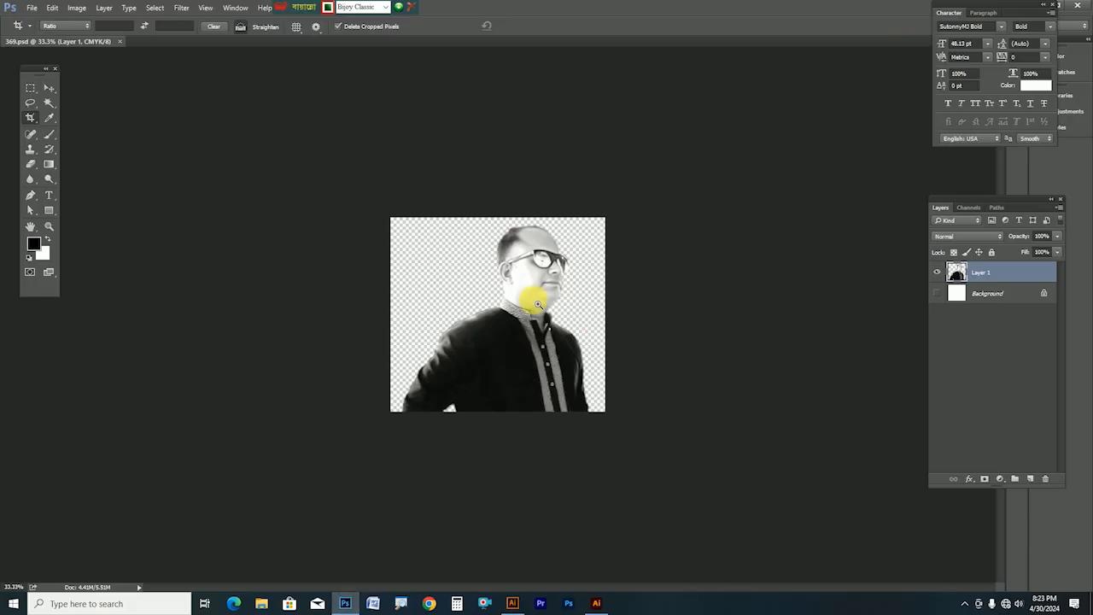
click(537, 304)
click(536, 303)
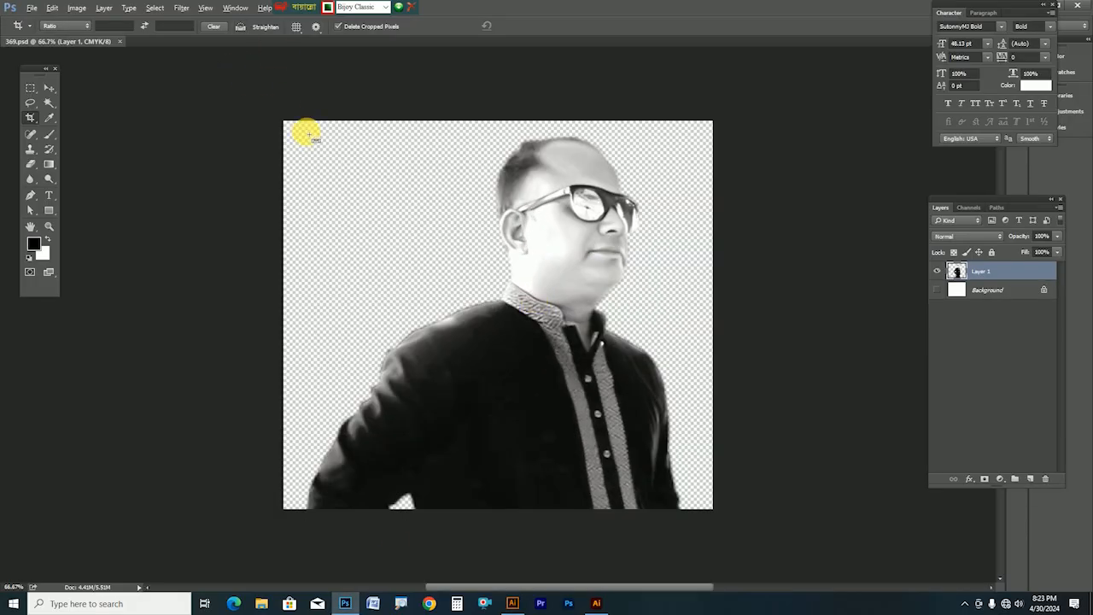
key(ctrl+alt+z)
key(ctrl+alt+z)
key(ctrl+minus)
key(ctrl+minus)
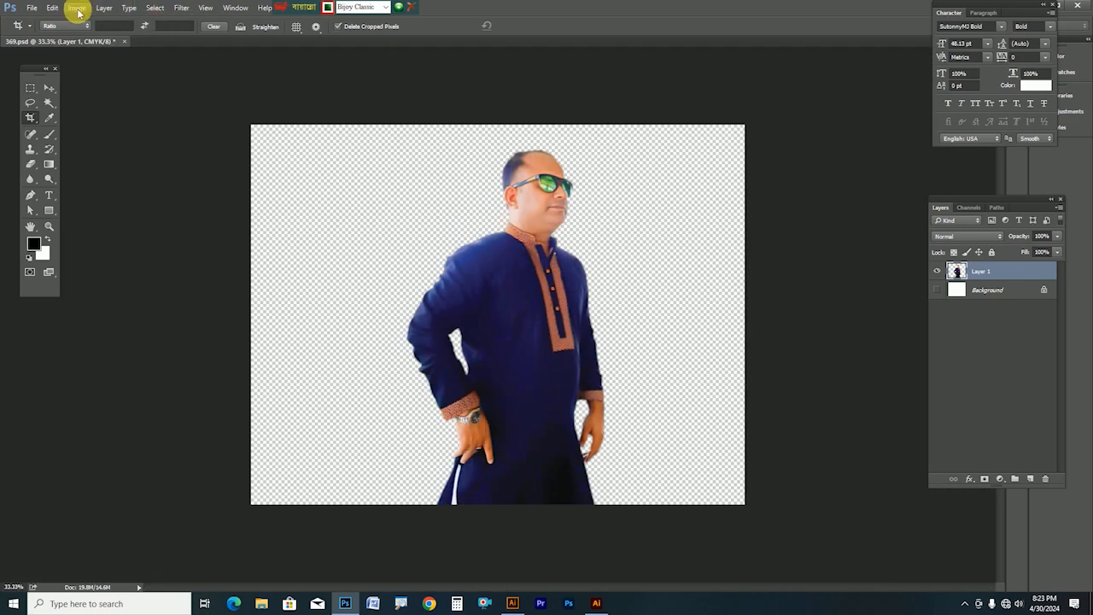
click(77, 9)
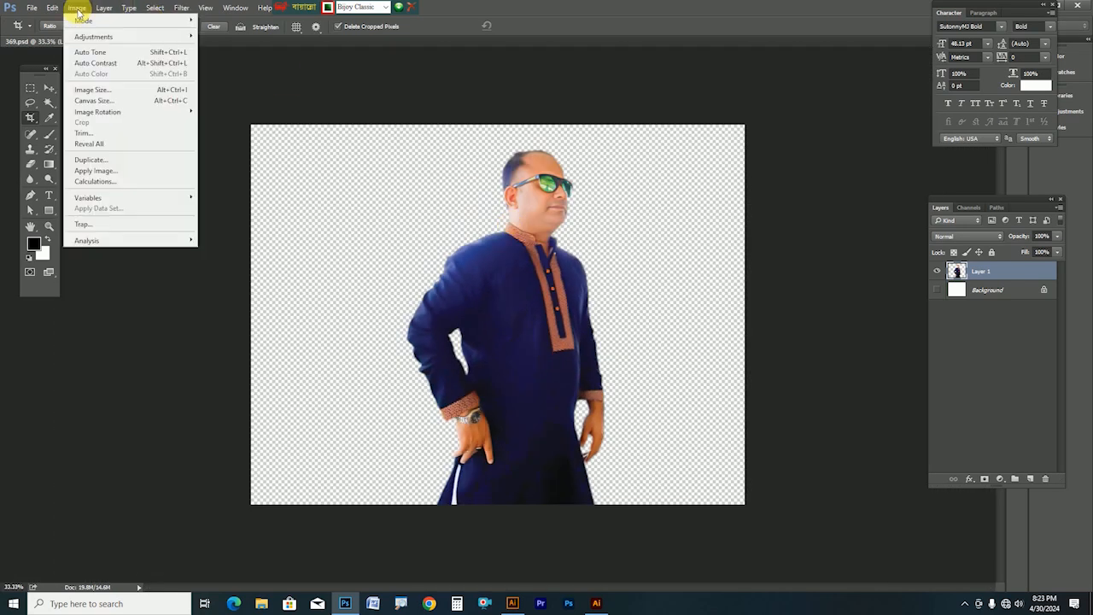
mouse_move(98, 37)
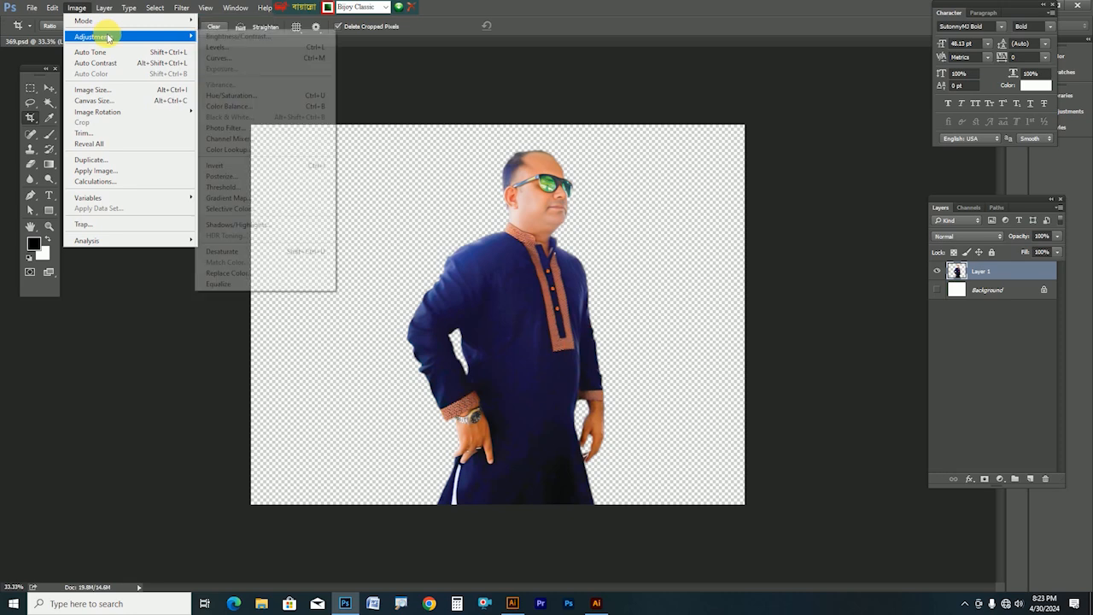
Step: Return to Illustrator and bring the torn black shape with the name and caption texts in front of the portrait
click(512, 603)
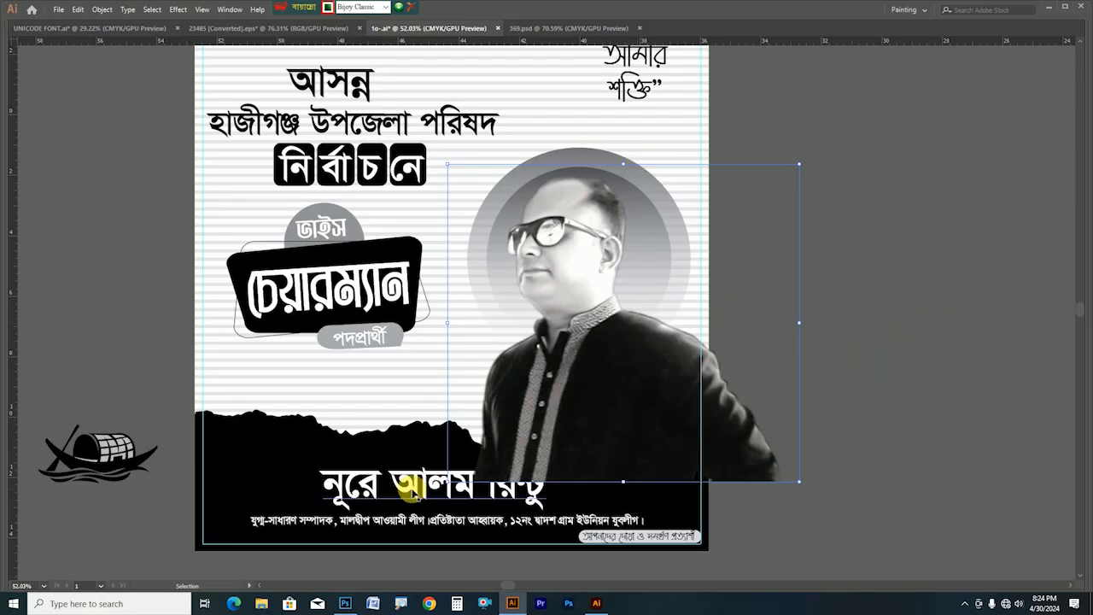
click(273, 415)
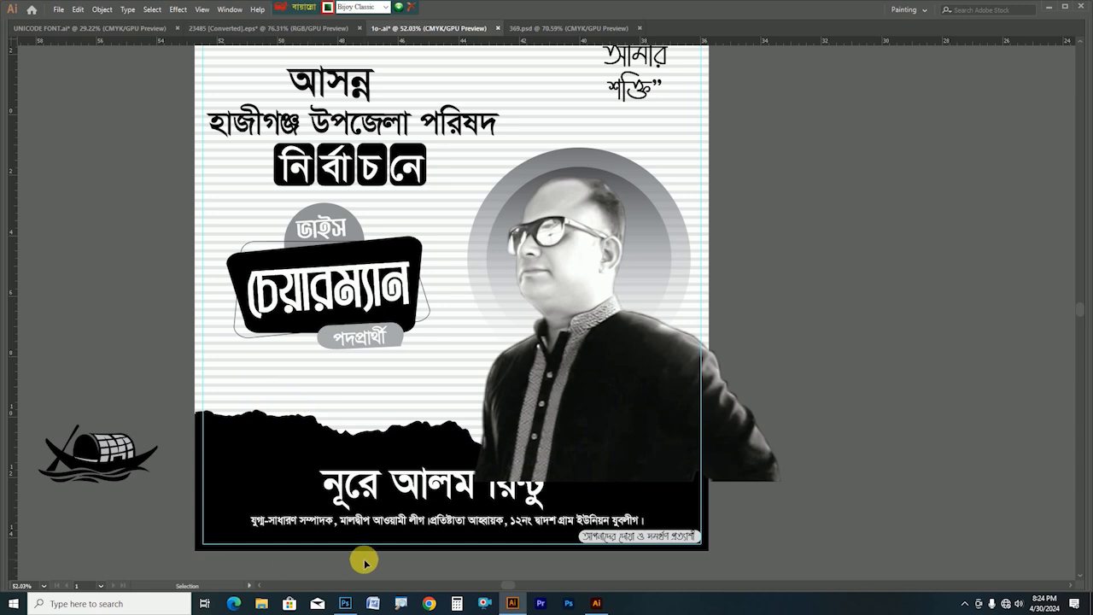
click(361, 419)
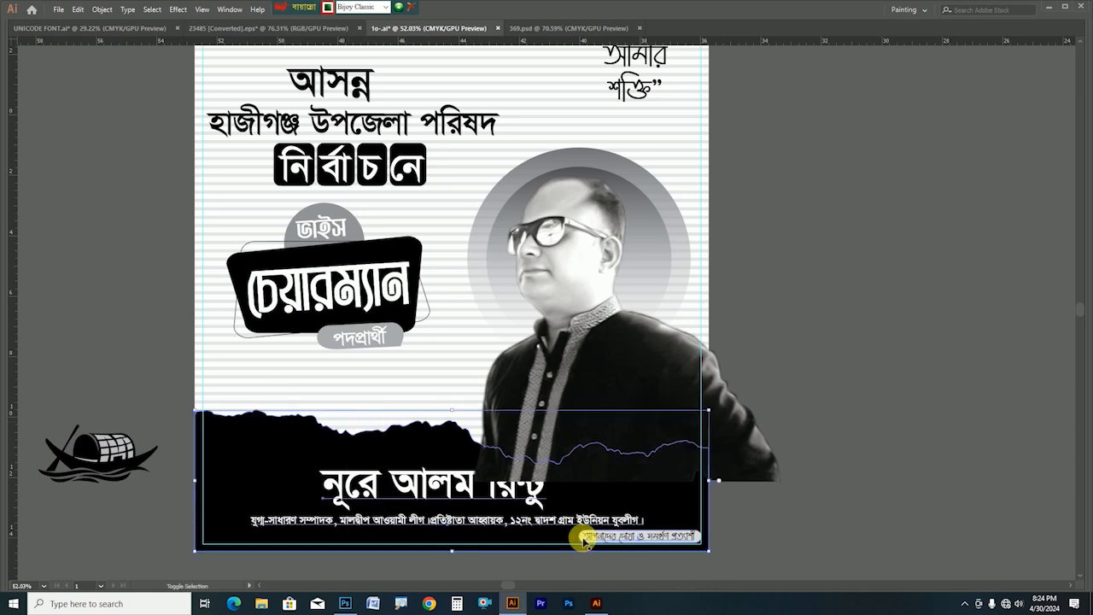
key(ctrl+bracketright)
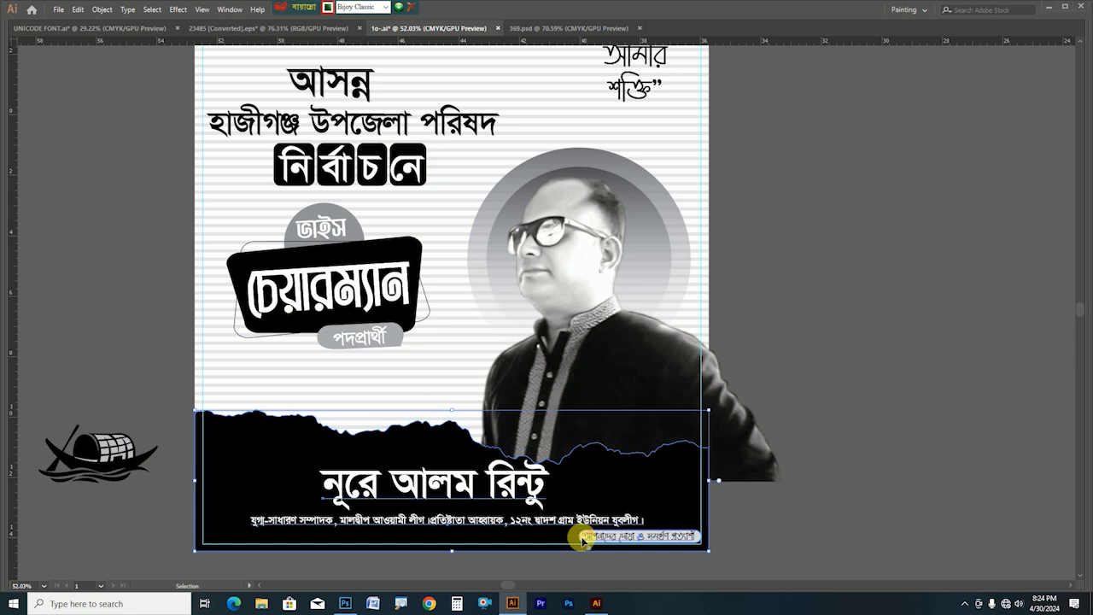
Step: Draw a solid-filled rectangle about 7.59 by 10.38 in over the portrait, from above the head to the torso, ending at the poster's edge
click(764, 470)
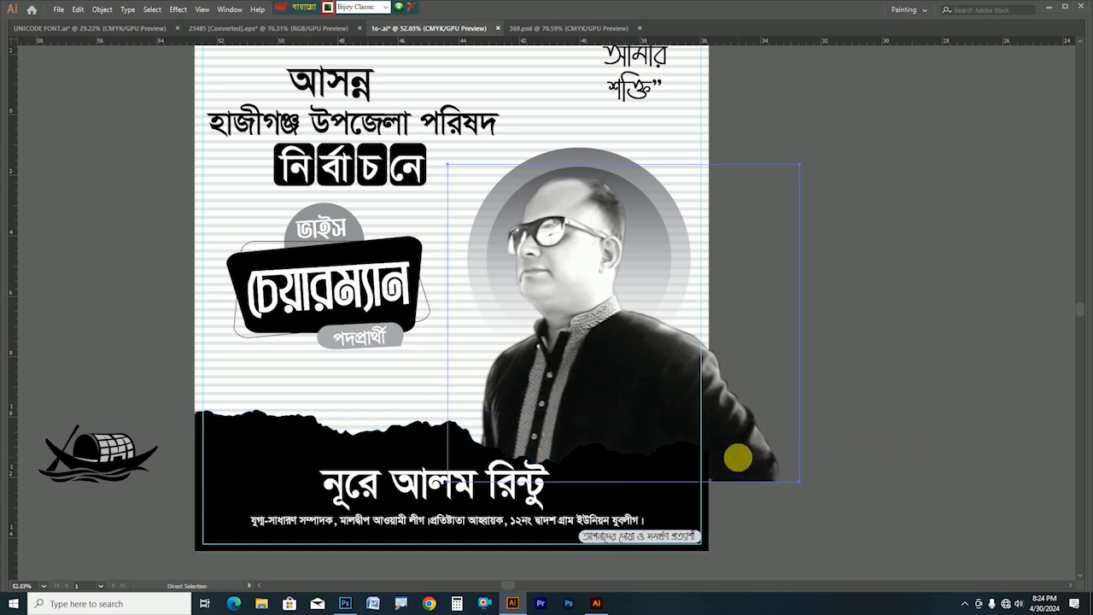
scroll(738, 458, right, 3)
click(329, 558)
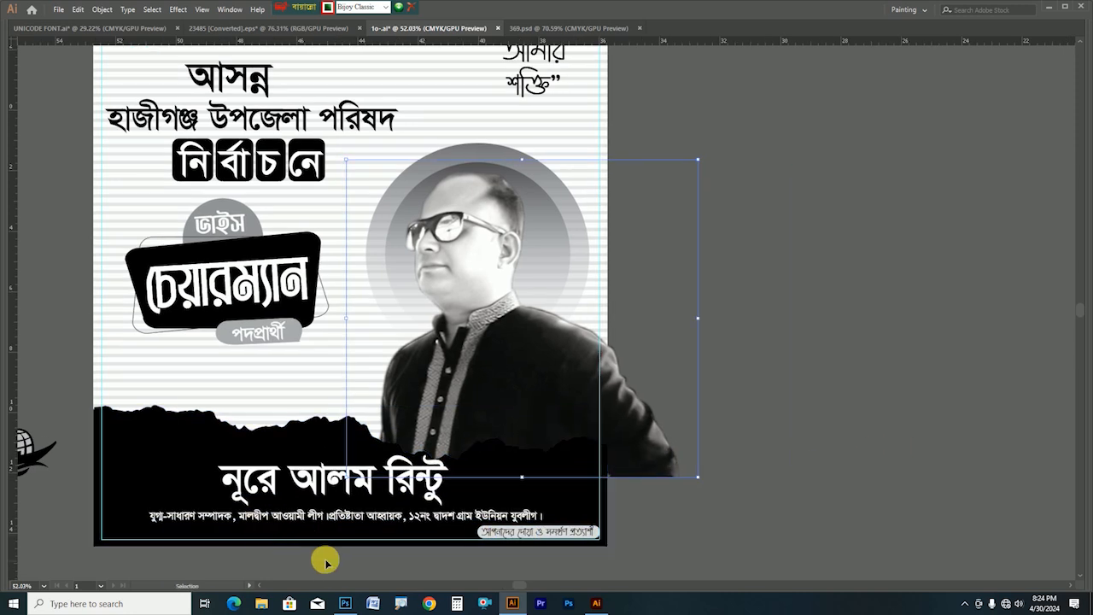
click(811, 316)
key(Tab)
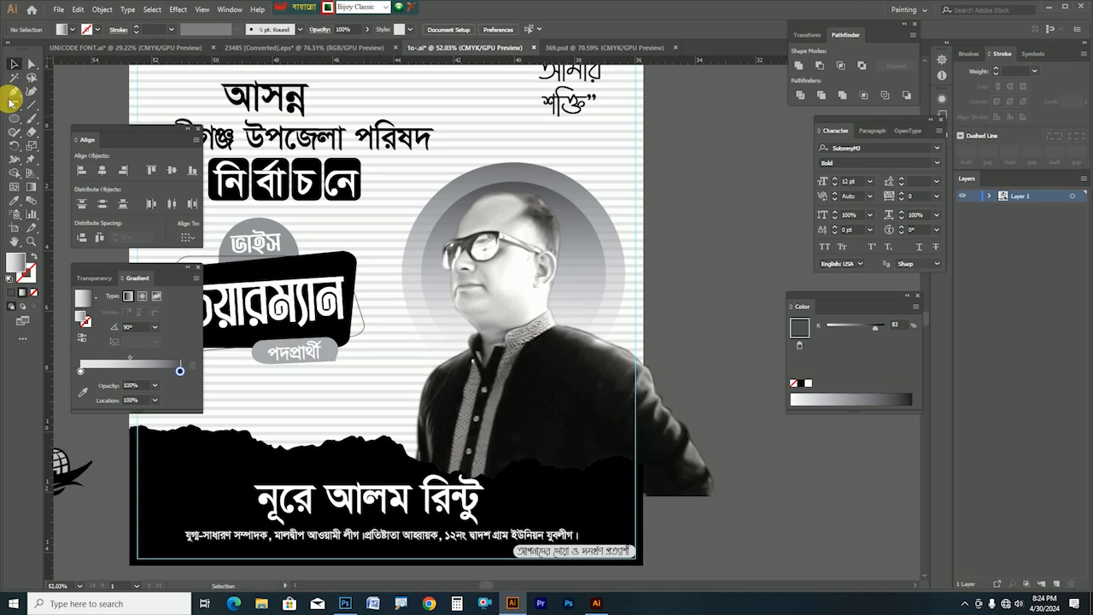
drag(18, 125, 52, 123)
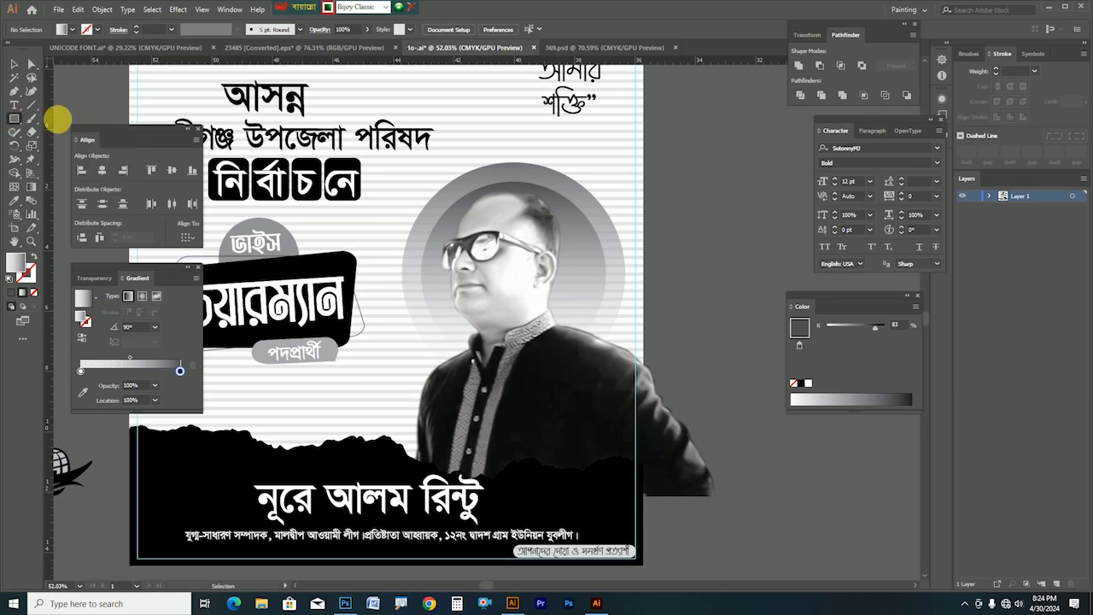
mouse_move(415, 197)
mouse_down()
mouse_move(624, 410)
mouse_move(660, 467)
mouse_move(641, 476)
mouse_move(643, 493)
mouse_up()
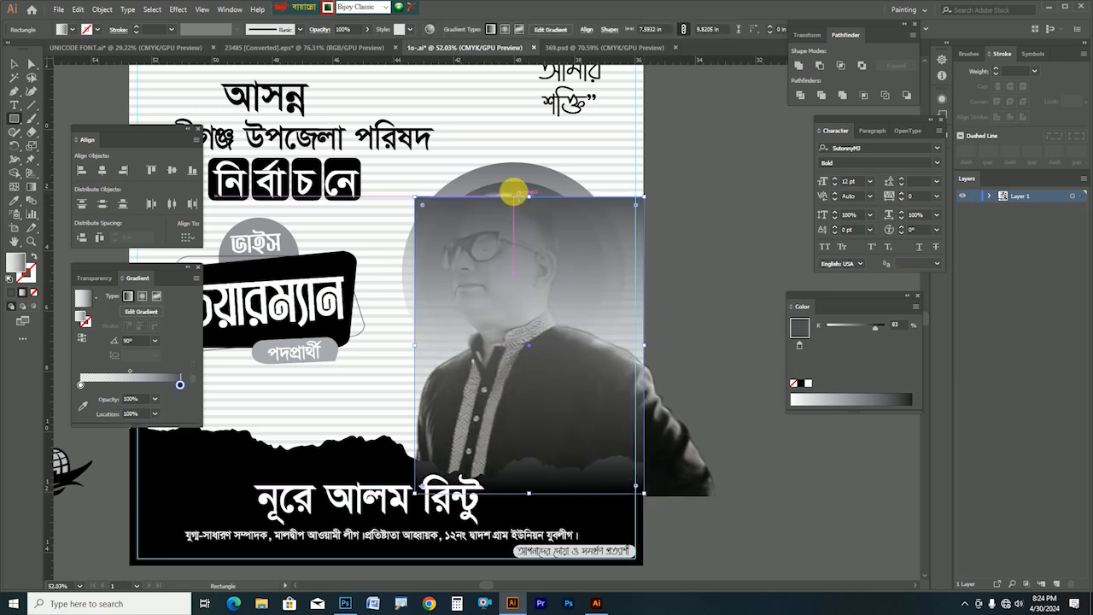
drag(529, 200, 513, 180)
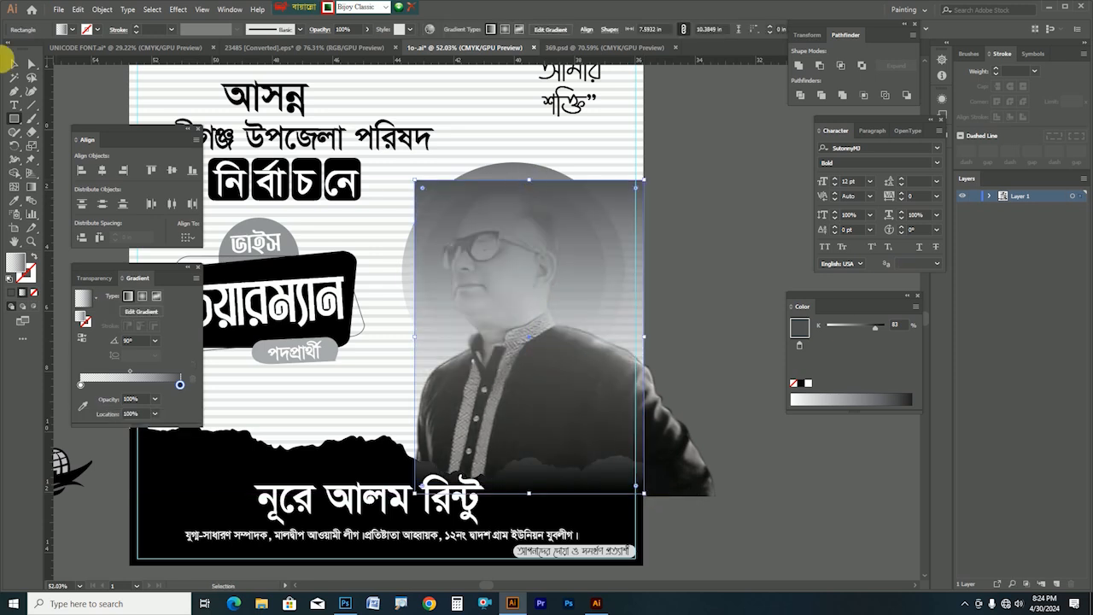
click(17, 64)
click(9, 292)
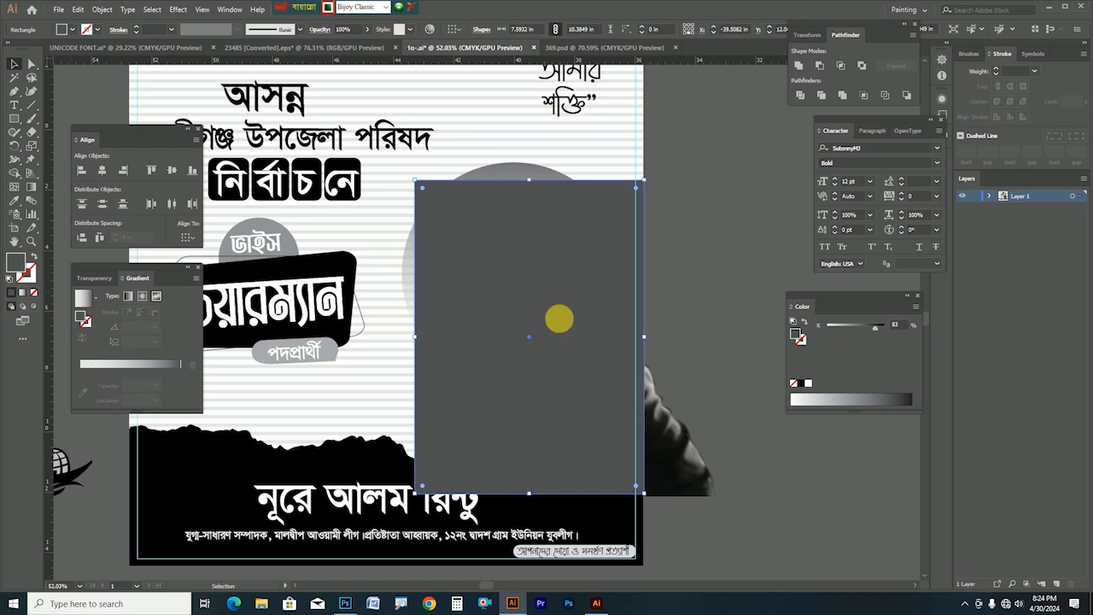
Step: Make a clipping mask from the rectangle and portrait, trimming the arm that extends beyond the poster's edge
shift+click(700, 481)
right_click(700, 480)
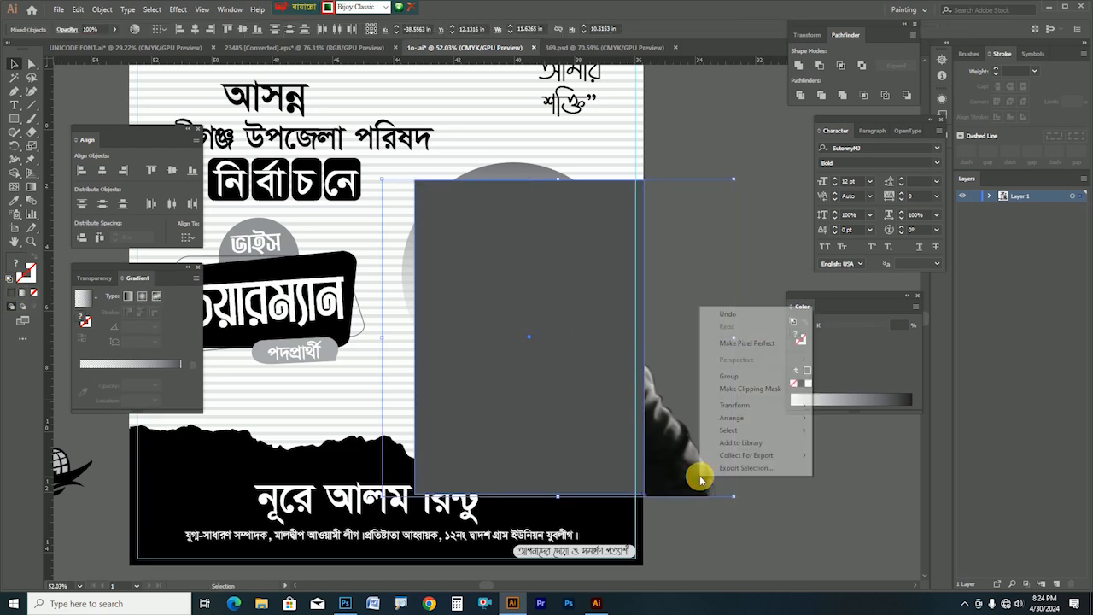
click(745, 390)
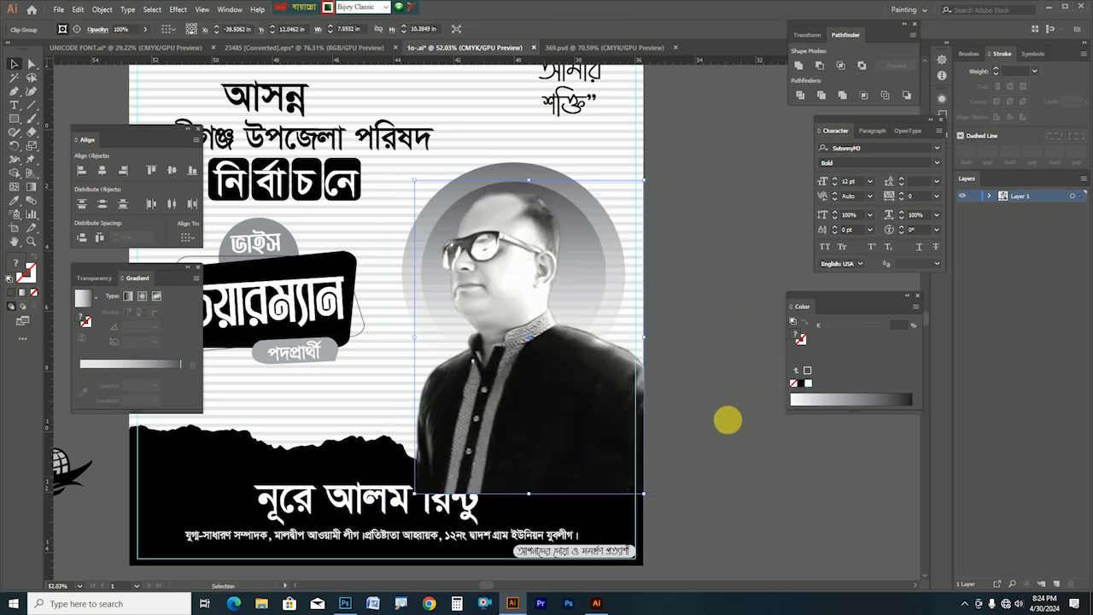
click(727, 419)
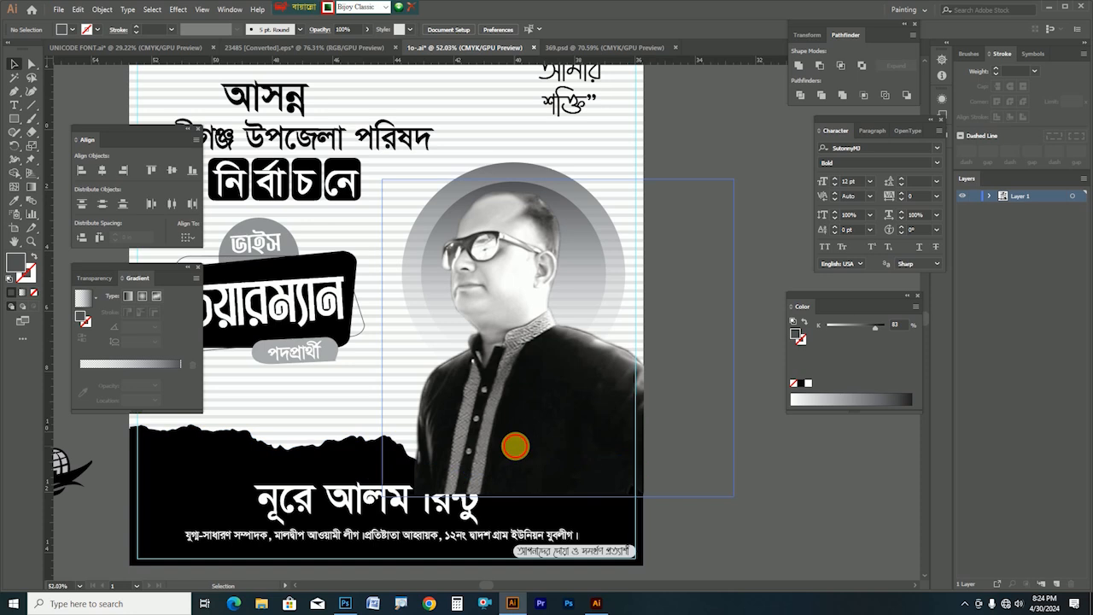
click(514, 445)
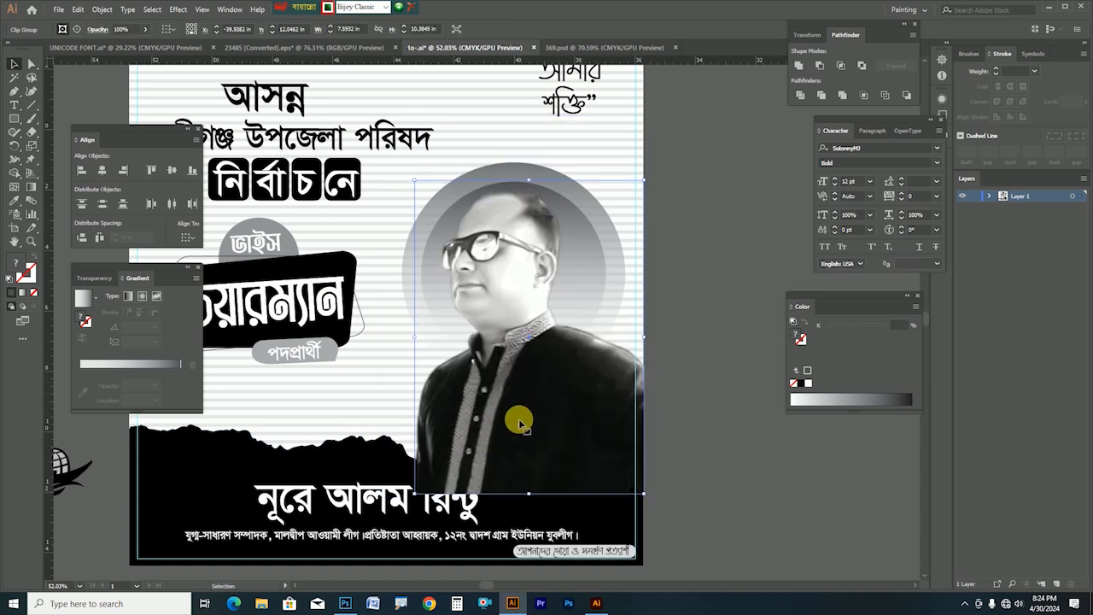
Step: Bring the torn black shape and its name and caption texts in front of the clipped portrait
scroll(346, 474, down, 3)
key(Tab)
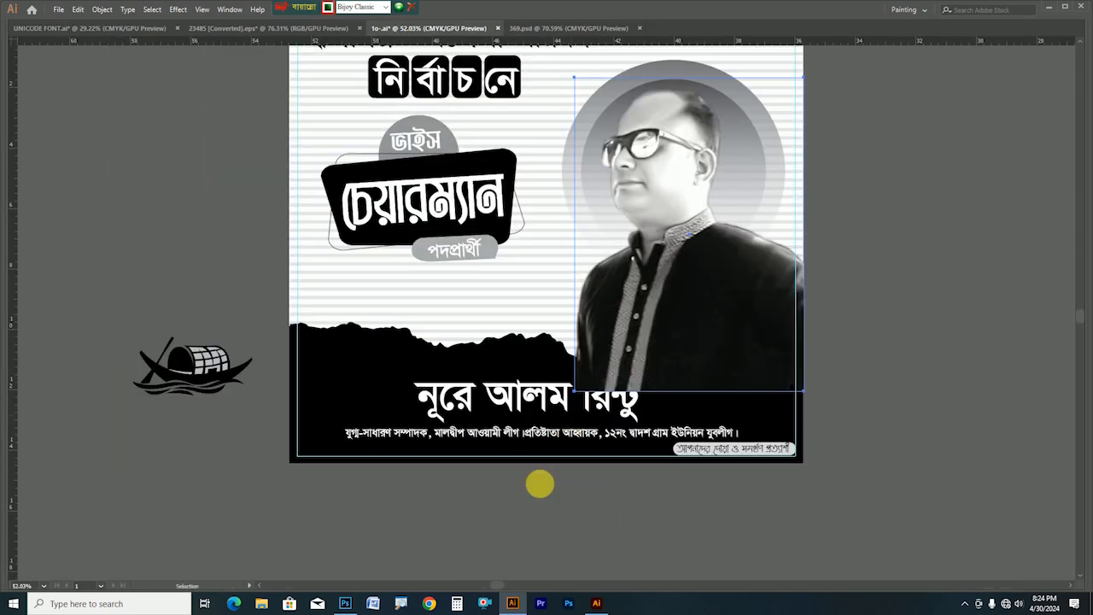
click(469, 511)
click(498, 349)
shift+click(713, 456)
drag(689, 457, 674, 453)
click(977, 388)
click(772, 390)
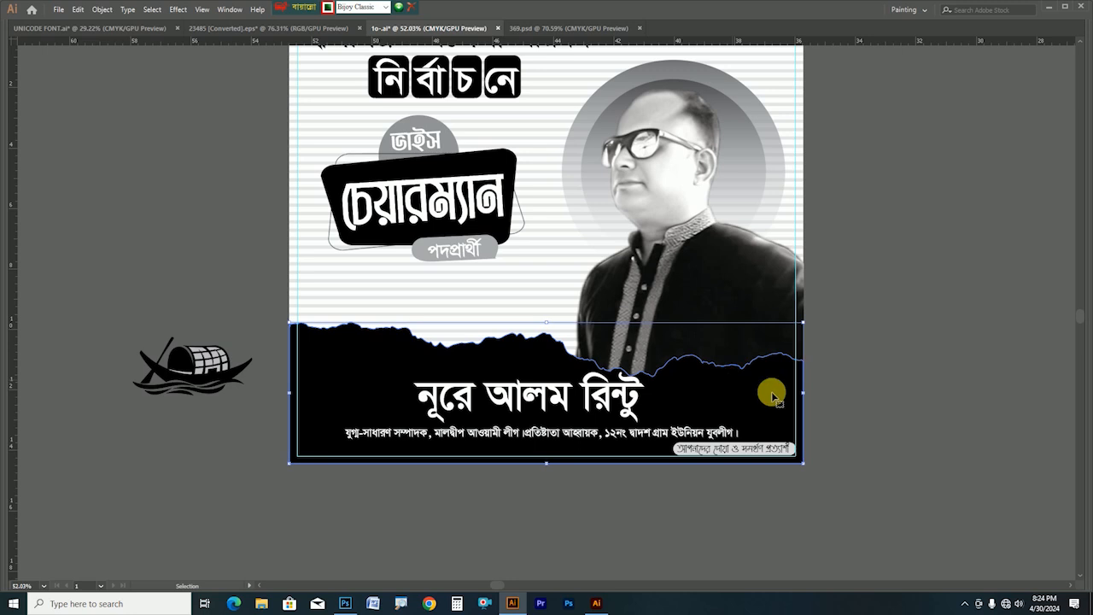
click(723, 279)
click(899, 338)
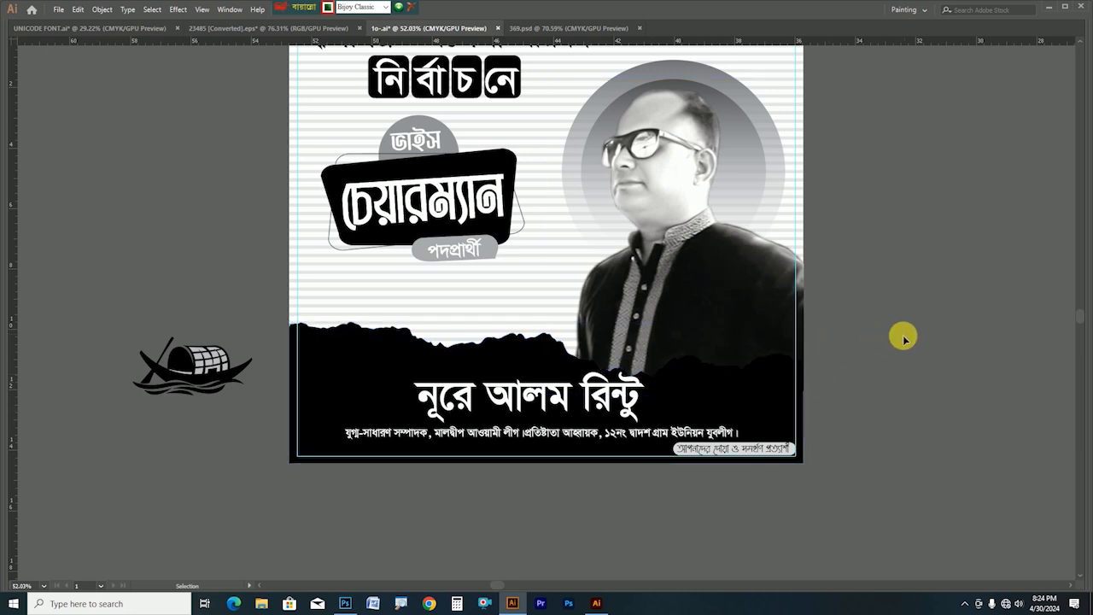
drag(710, 389, 888, 275)
key(a)
key(ctrl+z)
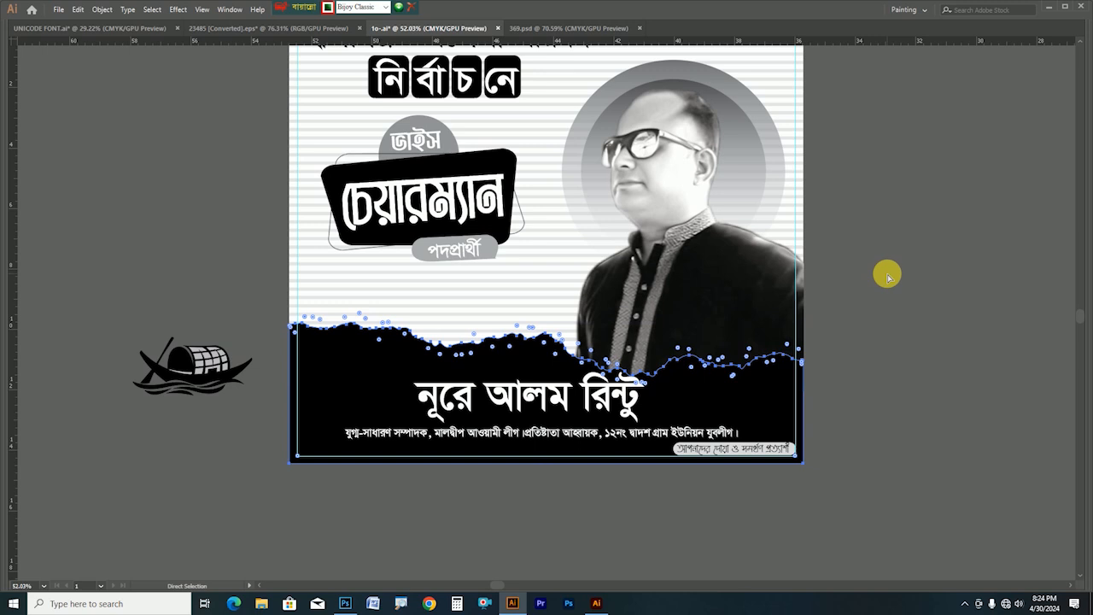
Step: Nudge the torn shape's copy behind the black footer slightly upward and fill it white, making a white paper edge
key(v)
key(Up)
key(Up)
key(Up)
key(Up)
key(Up)
key(Up)
key(Up)
key(Up)
key(Up)
key(Up)
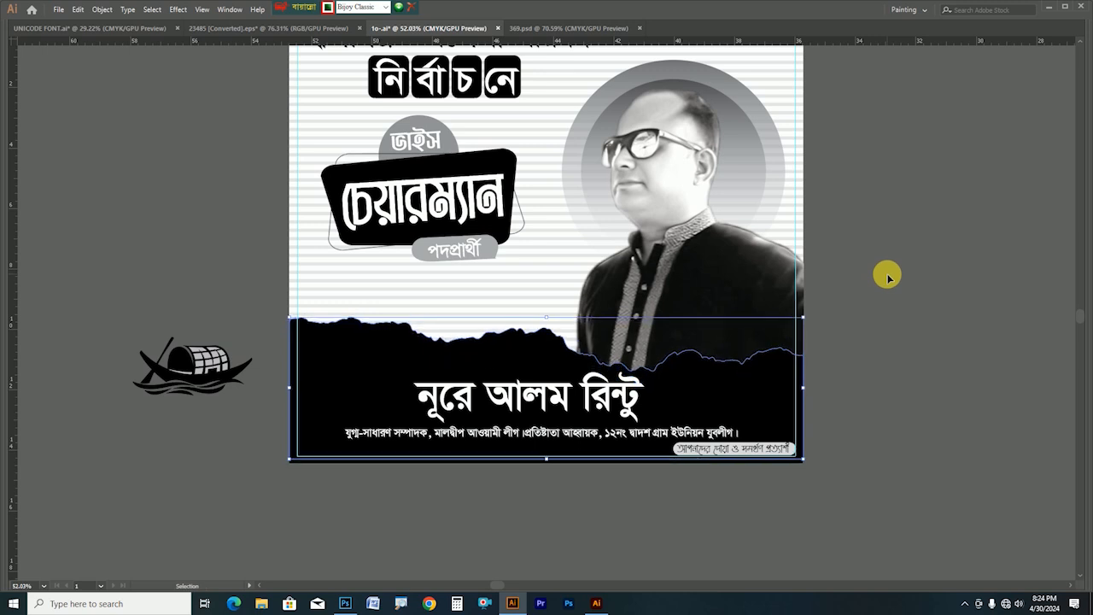
key(Tab)
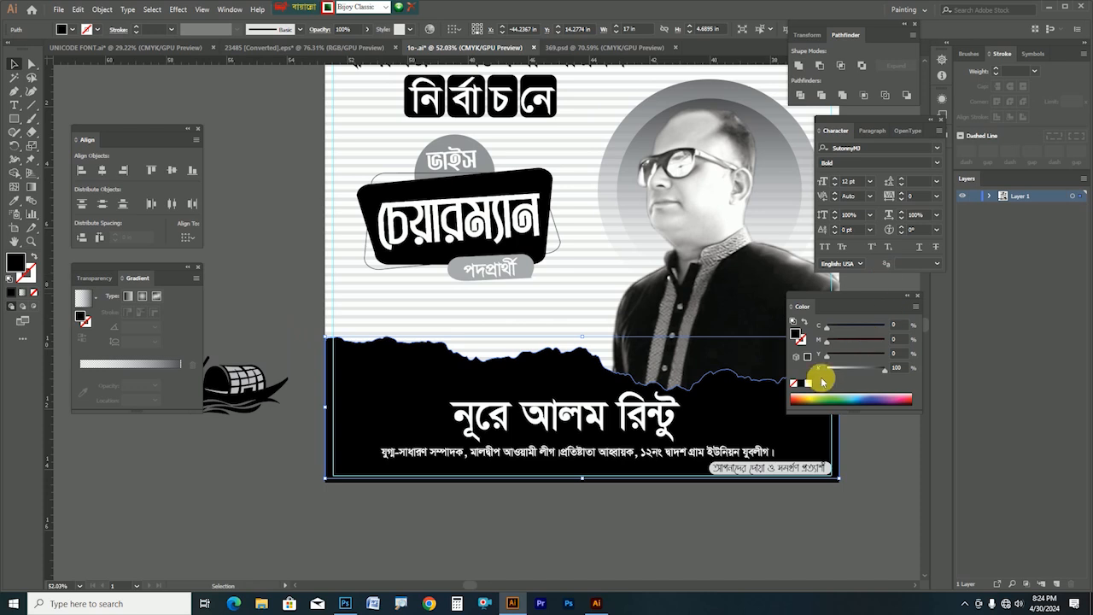
click(844, 369)
drag(845, 372, 805, 365)
key(Tab)
Step: Shift the large candidate name text in the black footer slightly to the left
click(860, 437)
drag(589, 410, 583, 407)
click(867, 380)
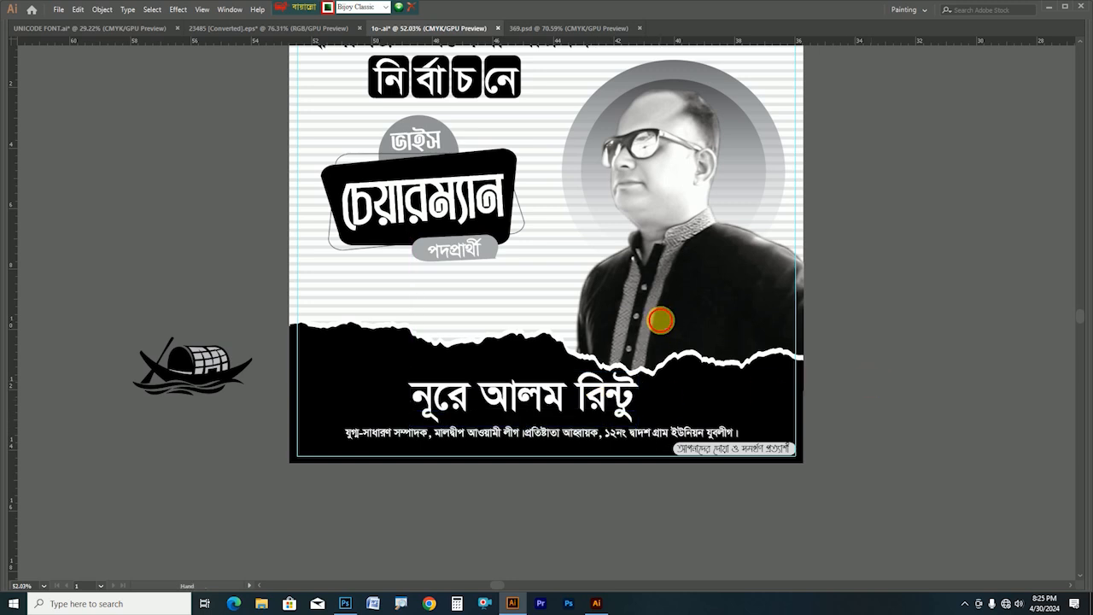
Step: Enlarge the tilted চেয়ারম্যান badge proportionally and reposition it beside the portrait
drag(660, 321, 701, 422)
ctrl+alt+click(758, 331)
ctrl+alt+click(757, 331)
drag(408, 273, 625, 352)
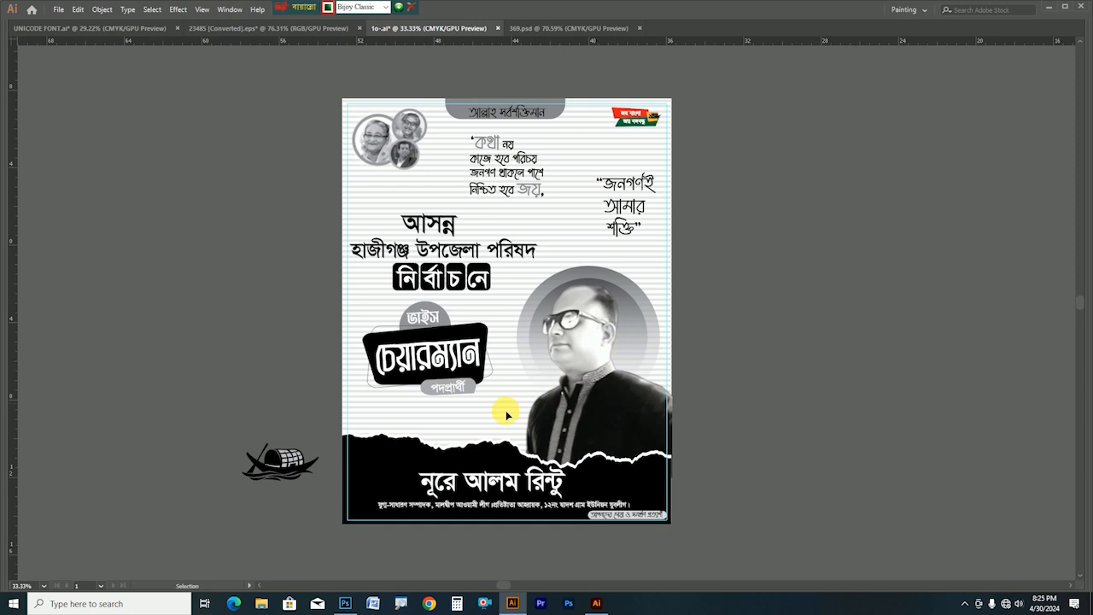
drag(412, 437, 453, 427)
click(432, 268)
drag(526, 384, 557, 418)
drag(502, 367, 499, 361)
Step: Move the heading block ending in নির্বাচনে slightly upward, away from the badge
click(474, 218)
drag(474, 221, 472, 213)
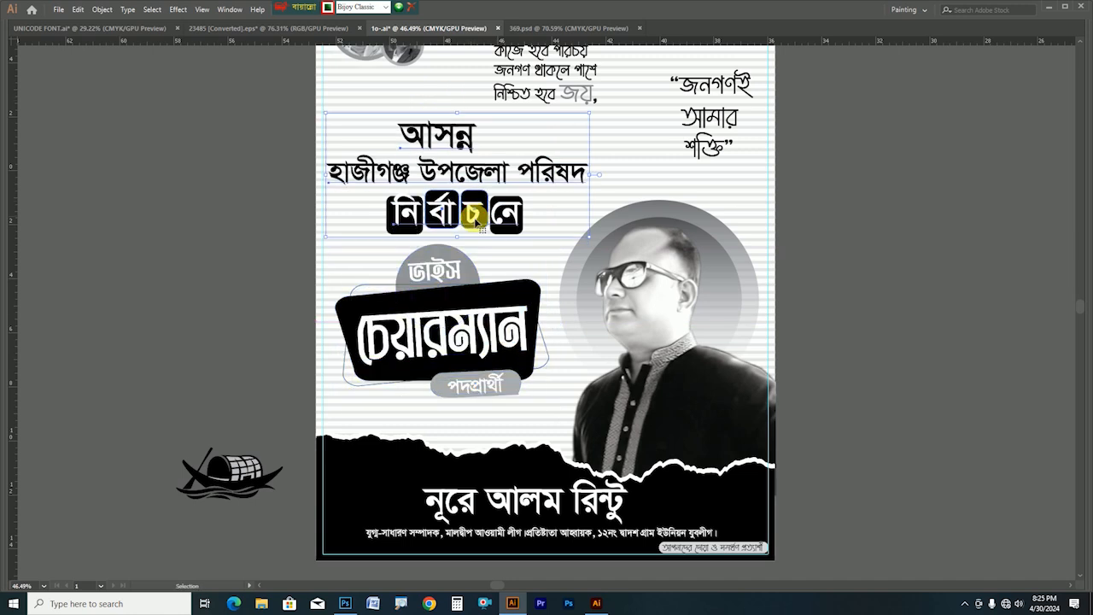
click(317, 477)
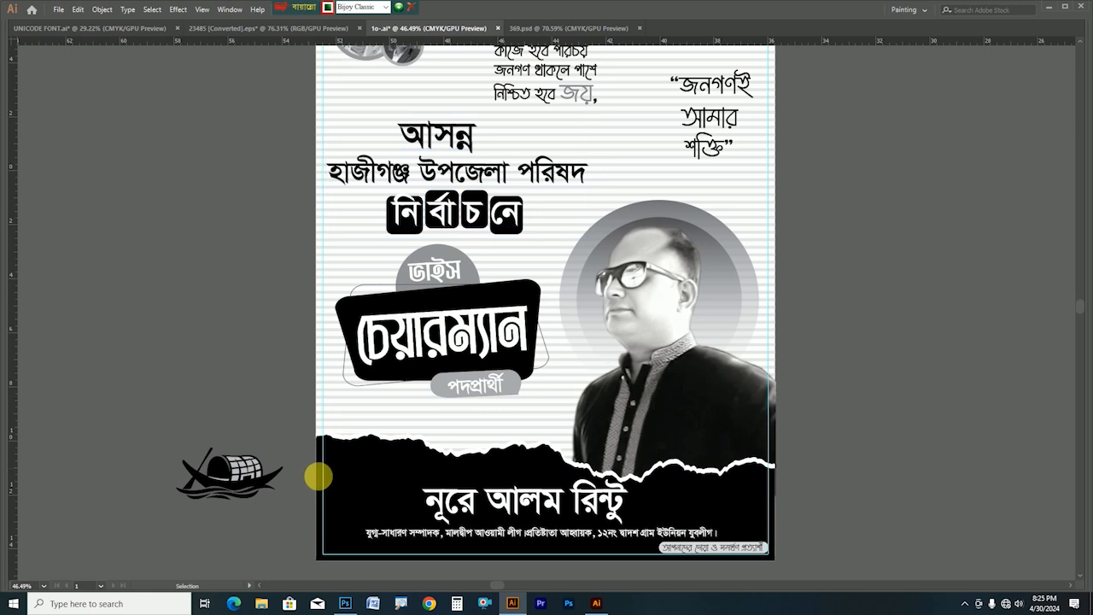
Step: Lock the clipped portrait and group the two gradient circles behind it
scroll(318, 477, up, 5)
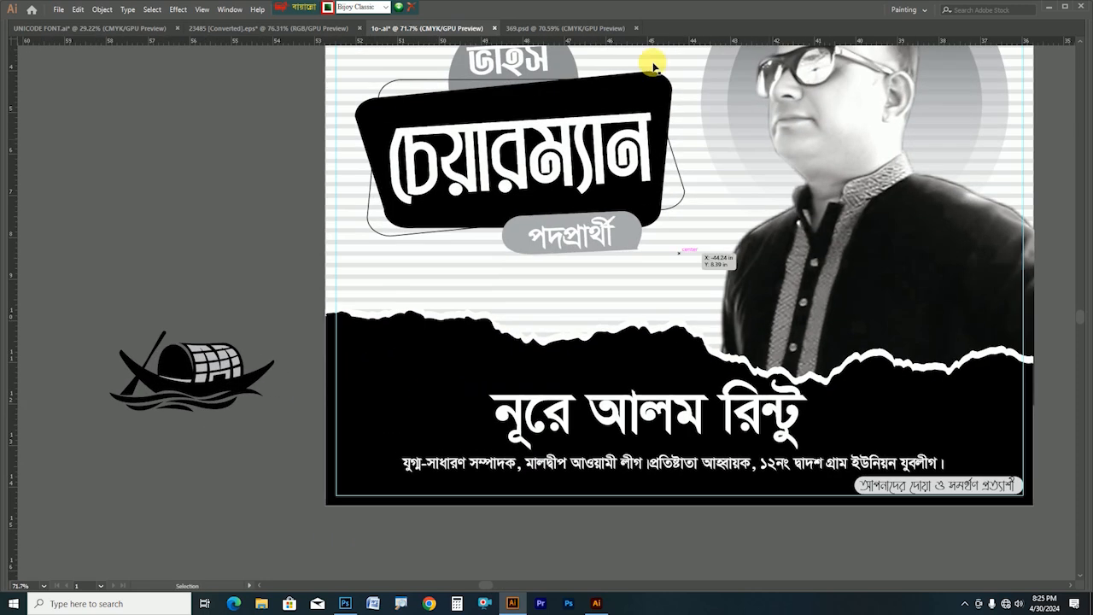
key(Tab)
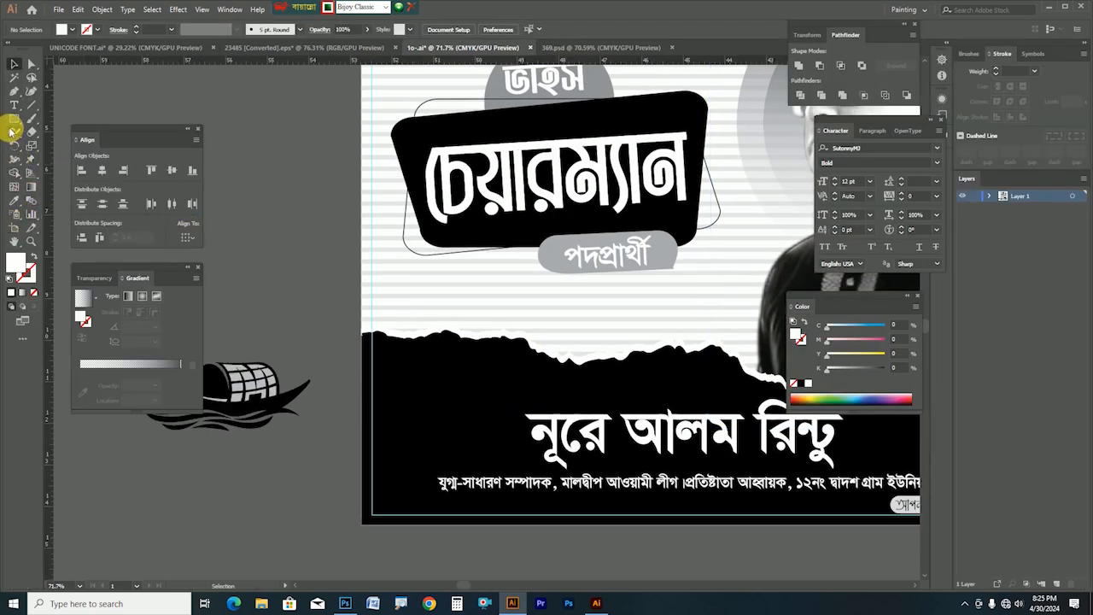
key(Tab)
scroll(808, 208, up, 5)
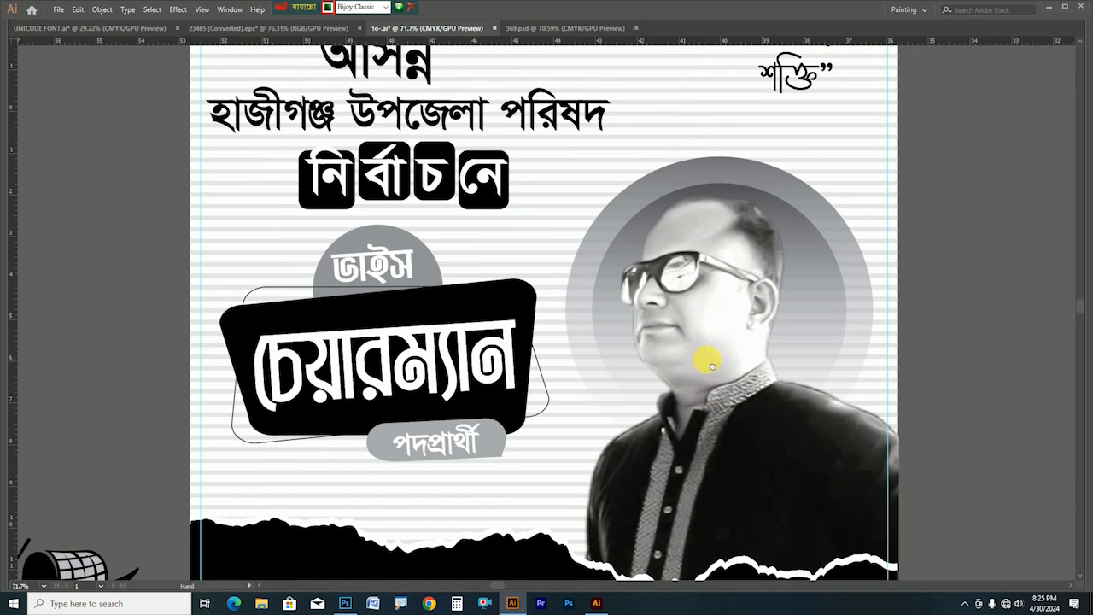
click(743, 328)
key(ctrl+2)
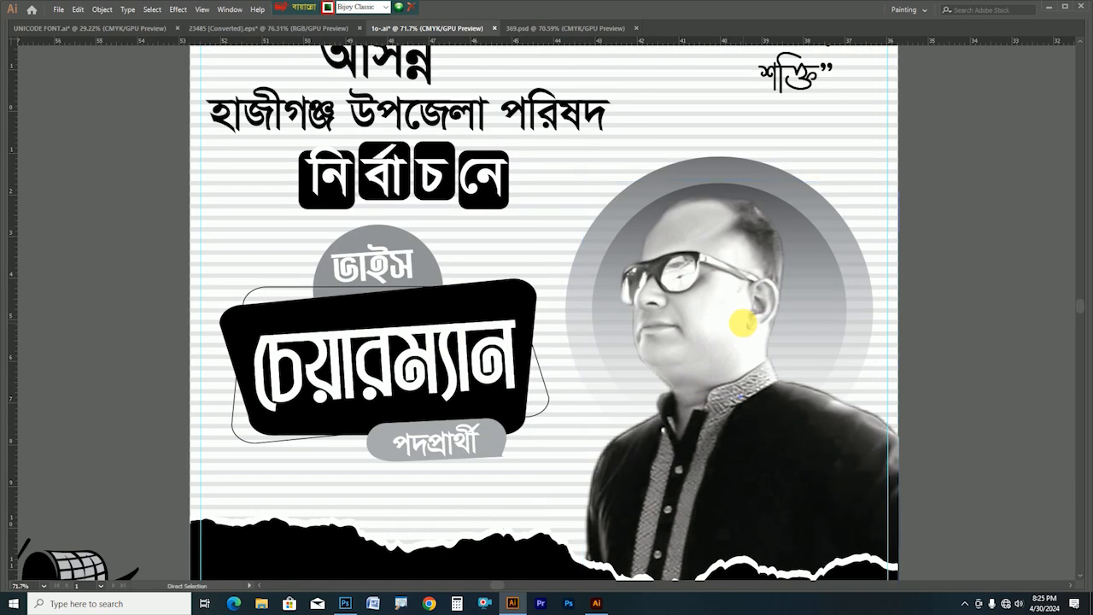
drag(607, 171, 726, 285)
right_click(731, 284)
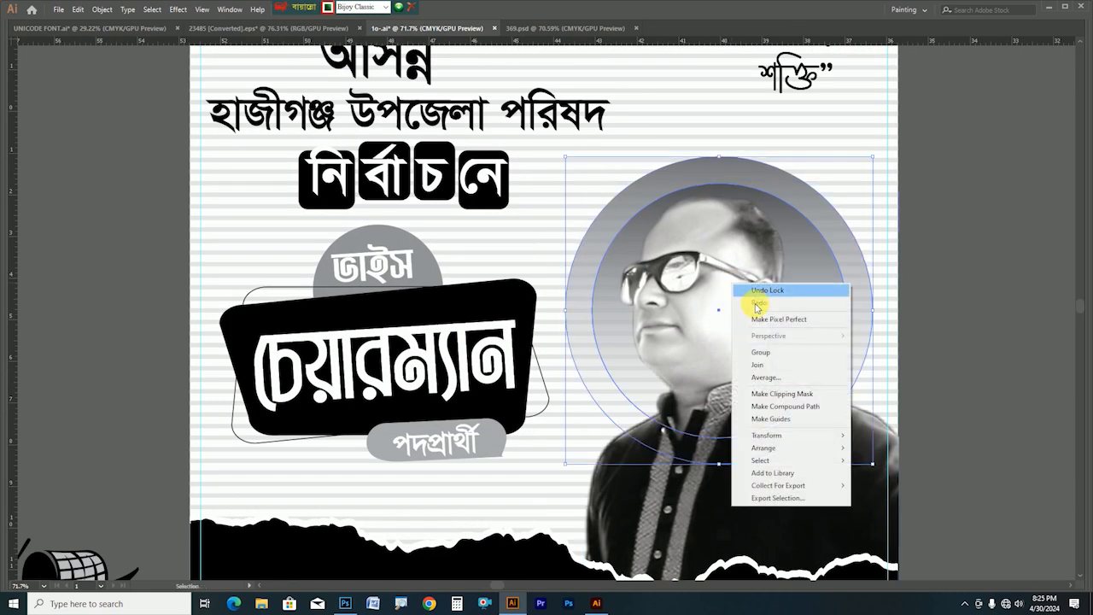
click(760, 351)
Step: Copy the circle group to the footer's left edge, bring it forward and squash it into an oval about 4.93 by 3.34 in
scroll(690, 429, down, 4)
drag(663, 369, 490, 448)
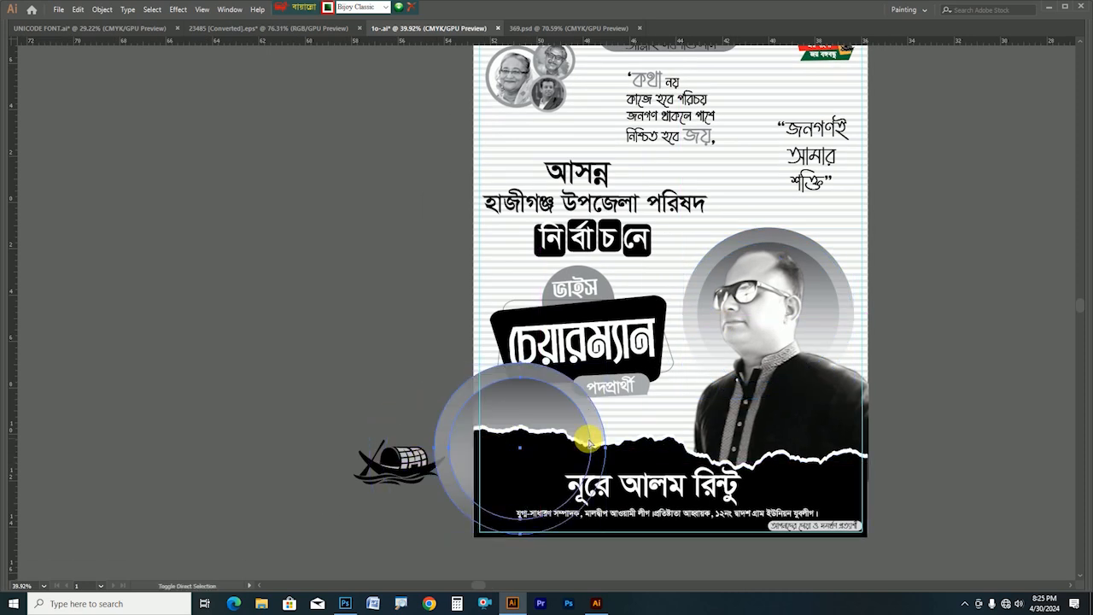
key(ctrl+])
drag(605, 448, 643, 478)
key(ctrl+space)
click(315, 313)
key(Tab)
click(555, 397)
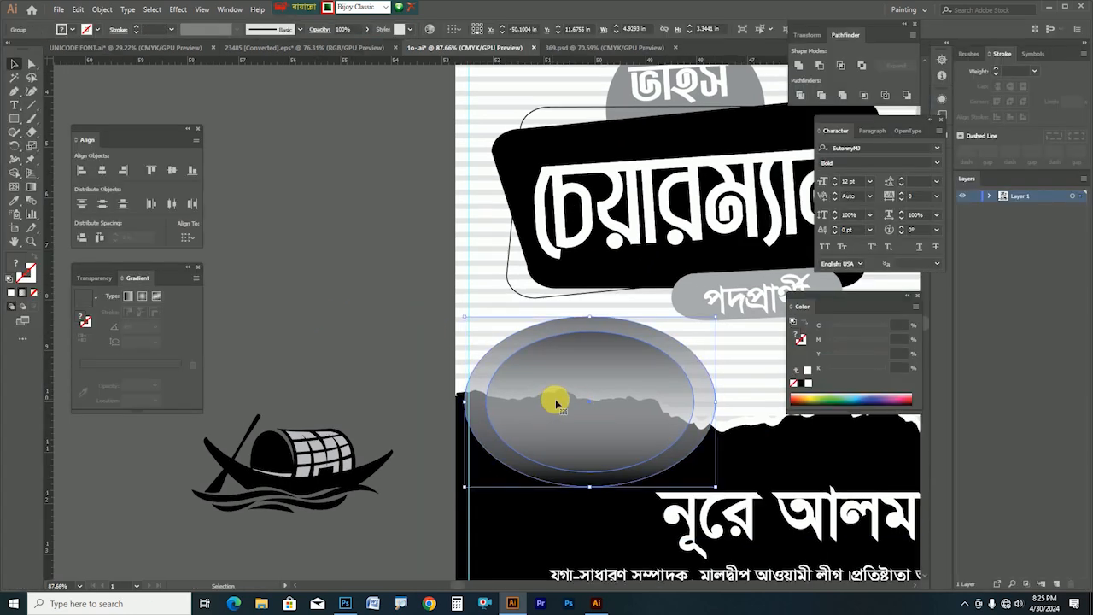
Step: Ungroup the oval pair and fill the inner ellipse with solid white
right_click(578, 401)
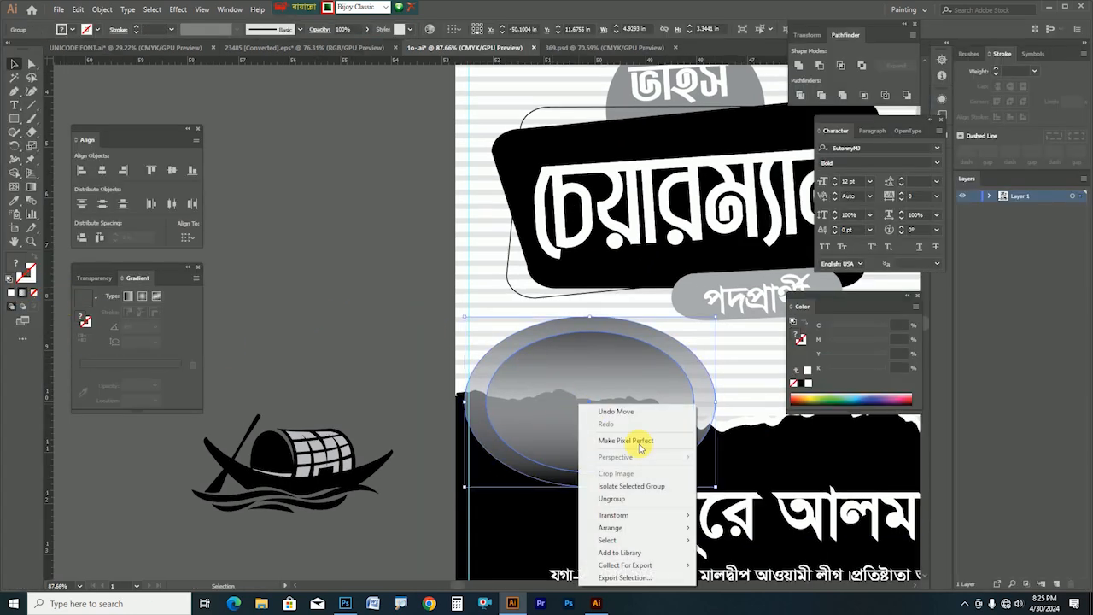
click(629, 504)
click(289, 350)
click(526, 387)
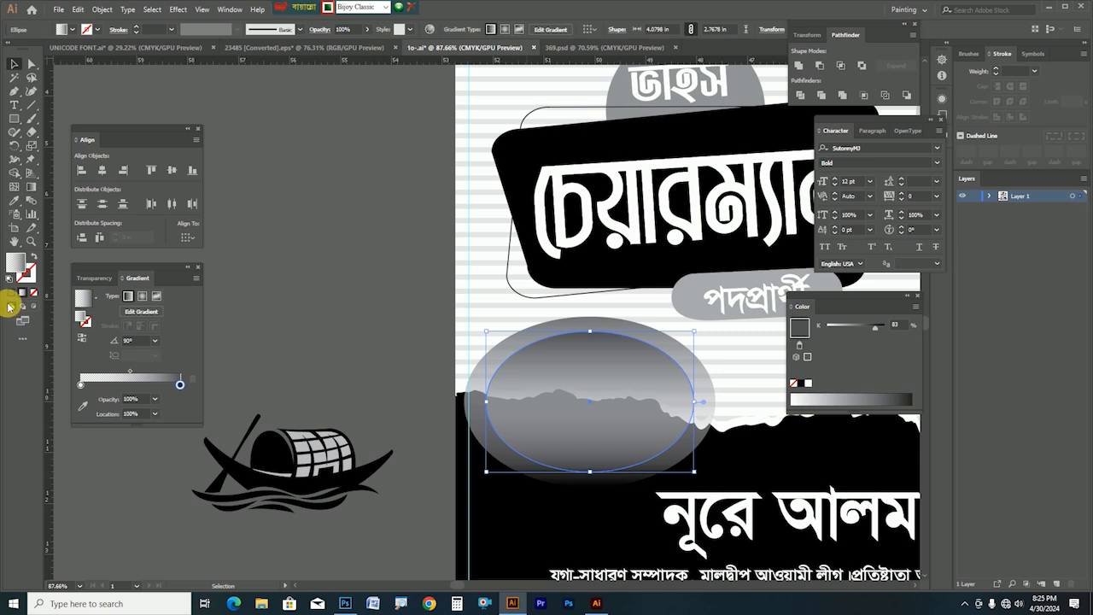
click(807, 383)
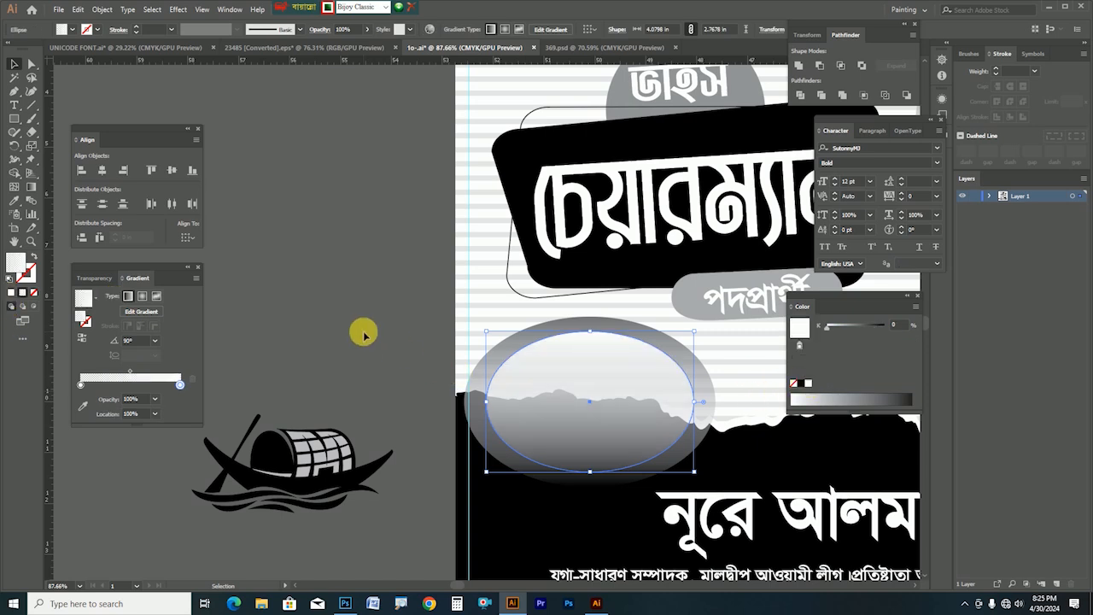
click(12, 292)
click(353, 317)
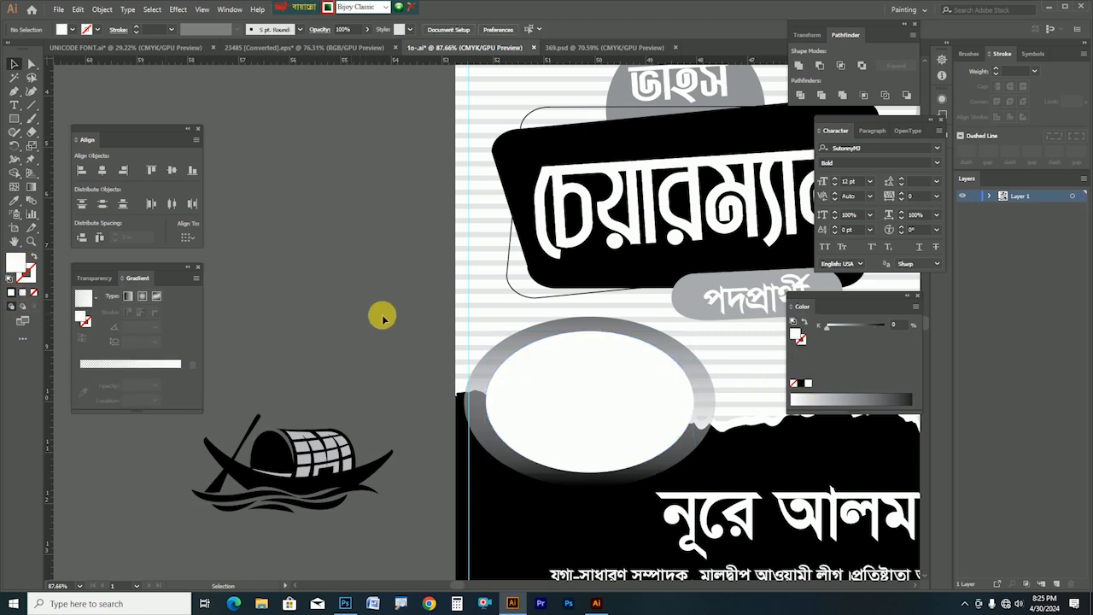
Step: Place the boat symbol from outside the poster inside the white oval
drag(361, 478, 529, 380)
click(361, 398)
key(ctrl+space)
key(space)
drag(734, 378, 414, 383)
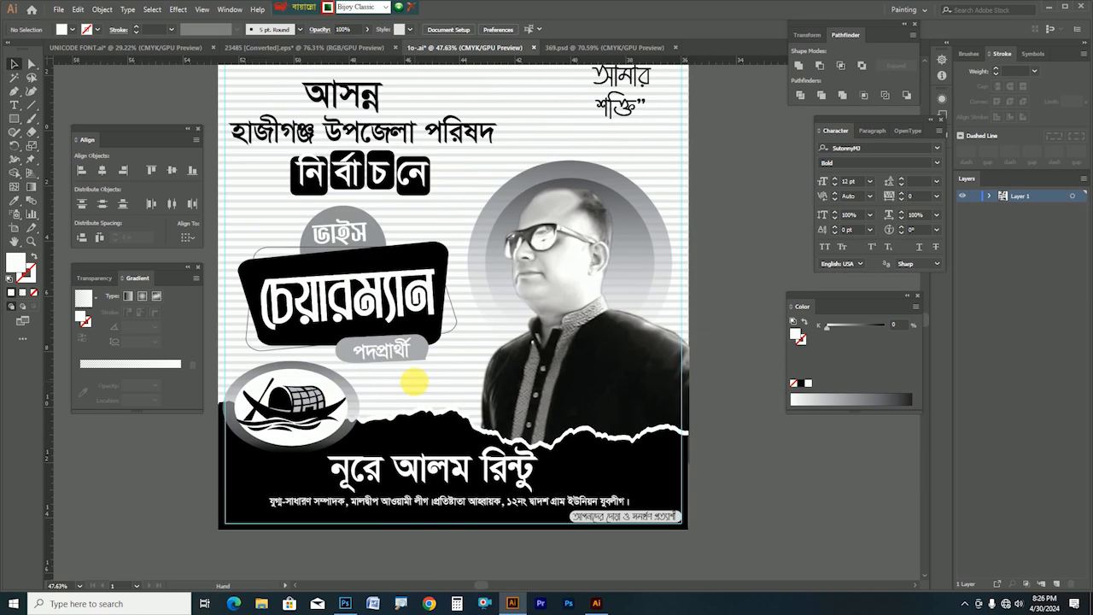
Step: Scale the চেয়ারম্যান badge down slightly and move it up a little, clear of the boat oval
key(Tab)
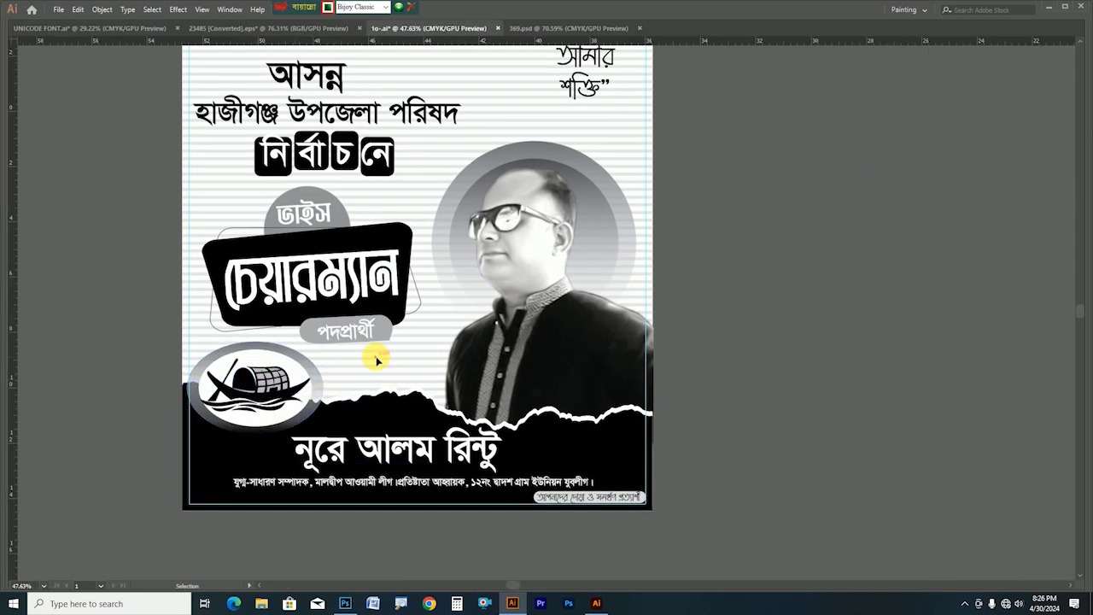
click(328, 219)
drag(423, 273, 412, 273)
drag(330, 298, 330, 290)
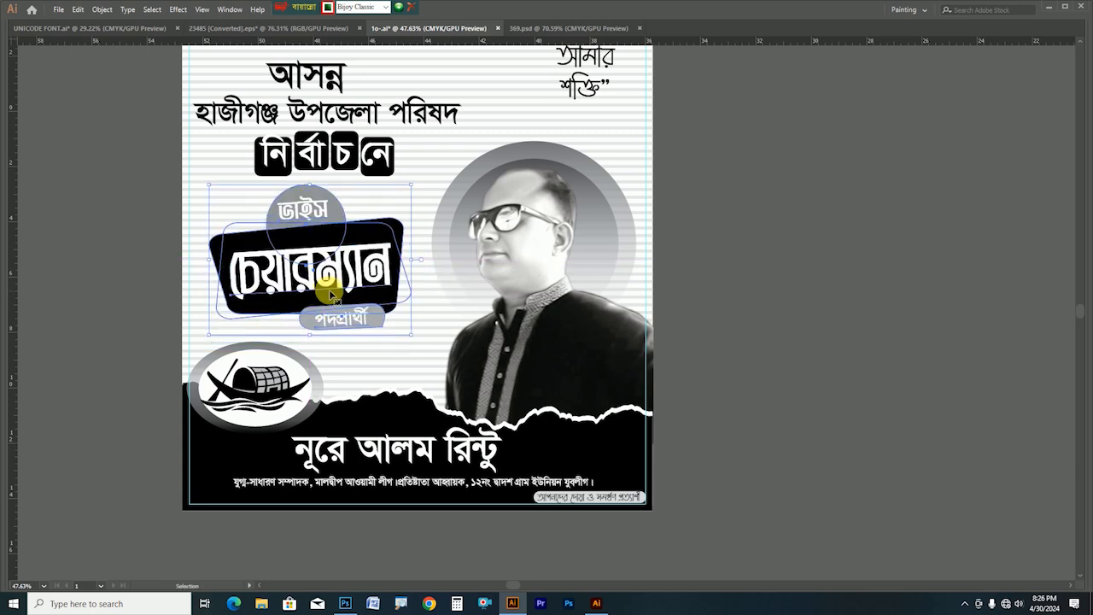
click(161, 166)
Step: Move the white নির্বাচনে letters down off their black boxes, then align the four boxes by their top edges
scroll(327, 153, up, 5)
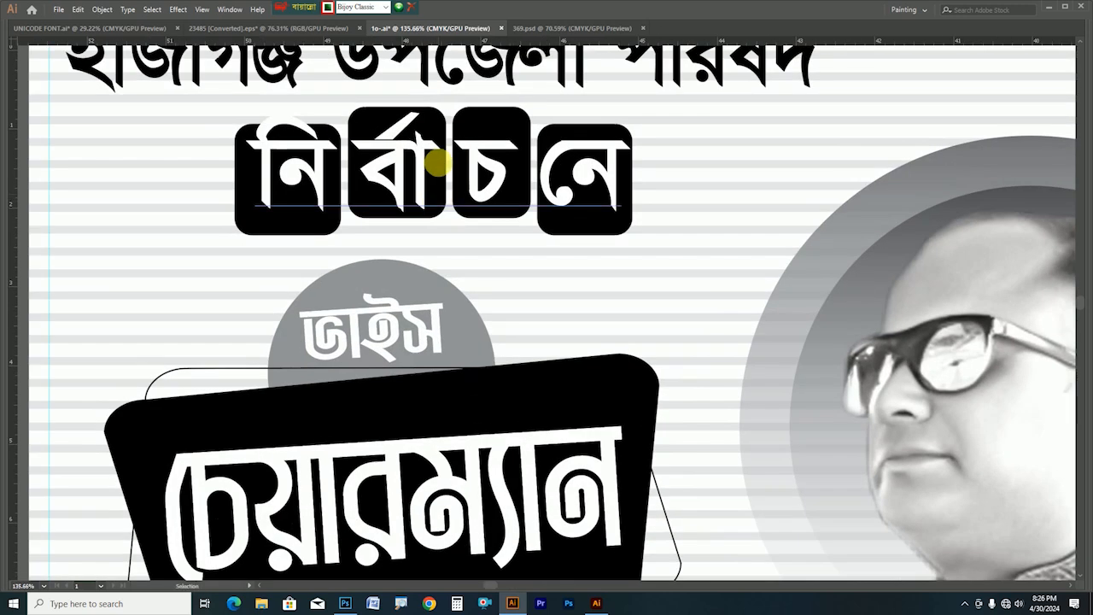
click(391, 157)
drag(390, 157, 390, 260)
click(301, 112)
drag(200, 175, 572, 165)
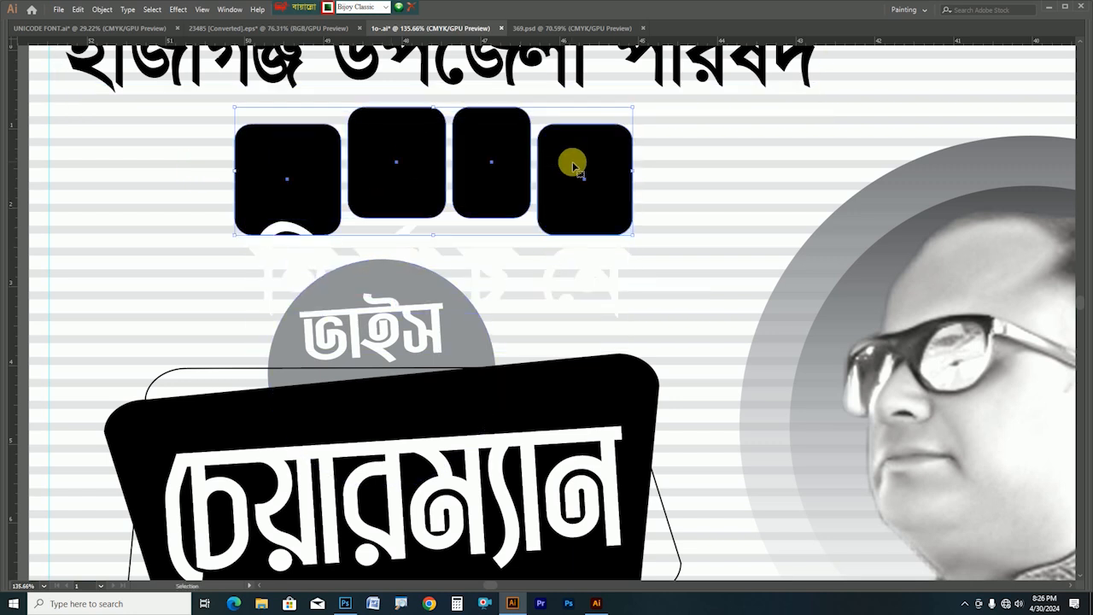
key(Tab)
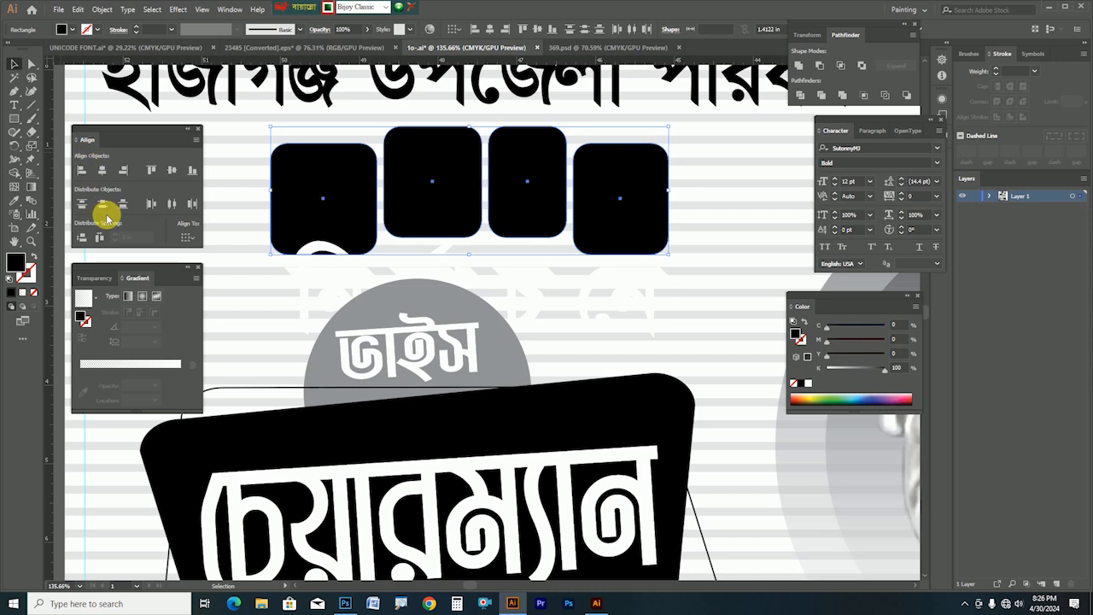
click(79, 238)
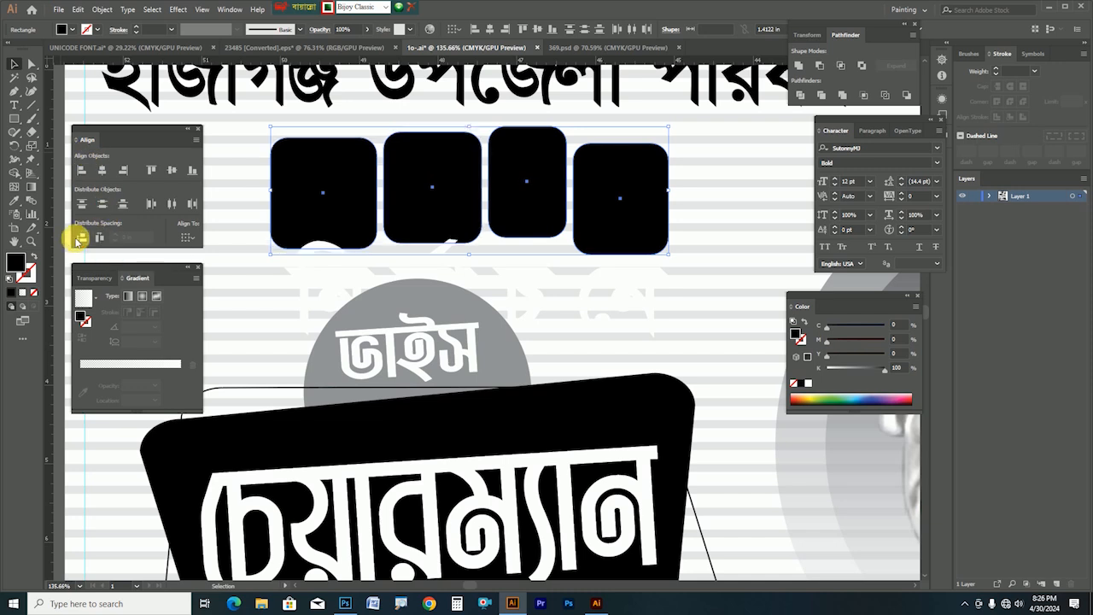
click(149, 171)
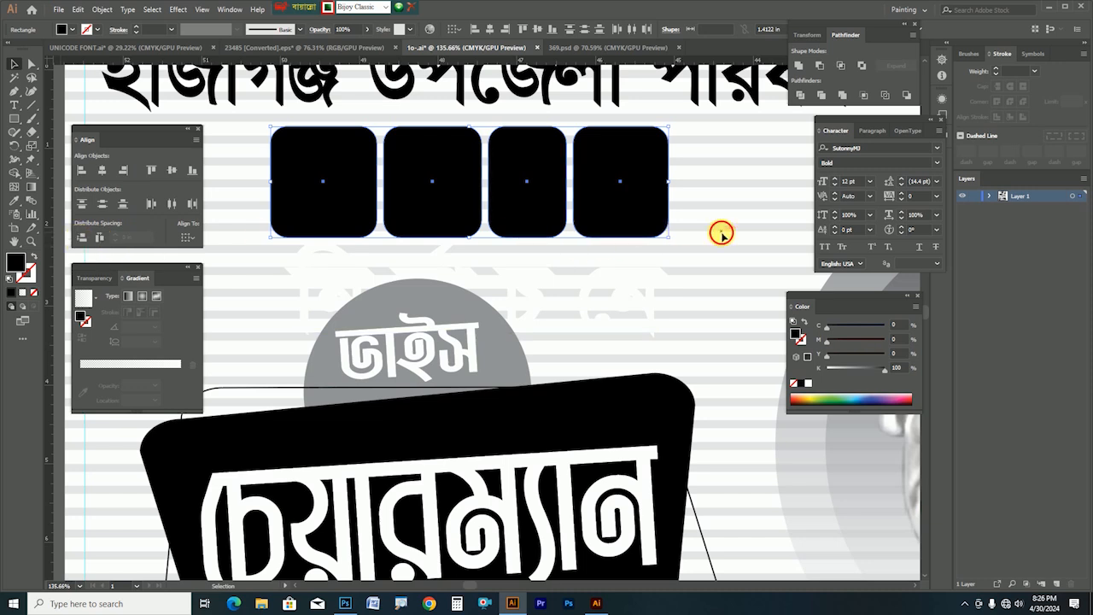
Step: Move the white নির্বাচনে letters back onto the row of black boxes
key(Tab)
click(551, 299)
drag(552, 295, 546, 195)
click(693, 214)
drag(698, 217, 620, 376)
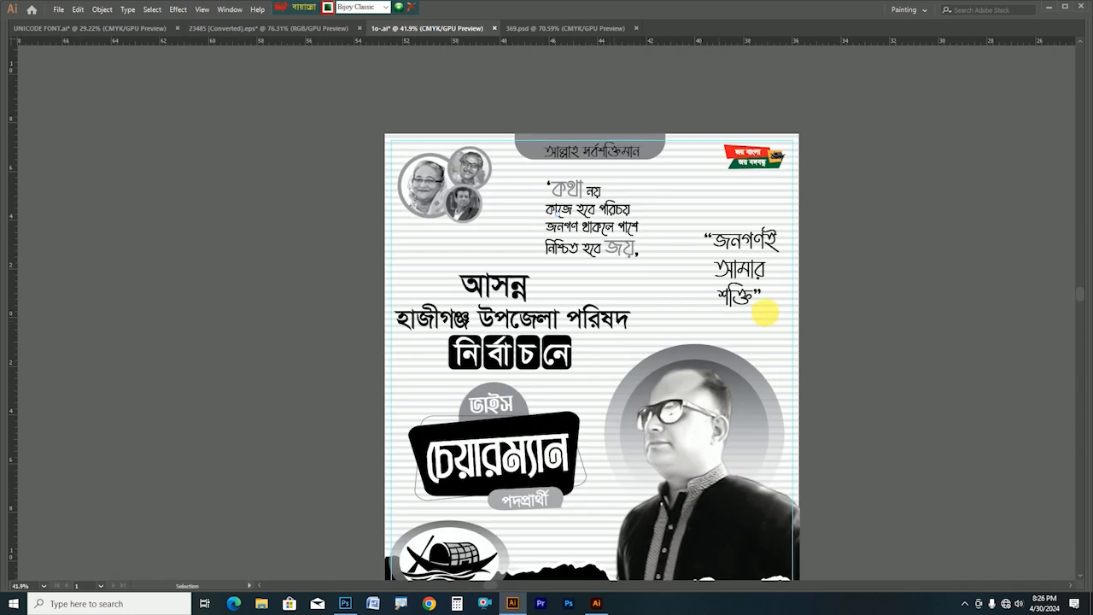
key(Tab)
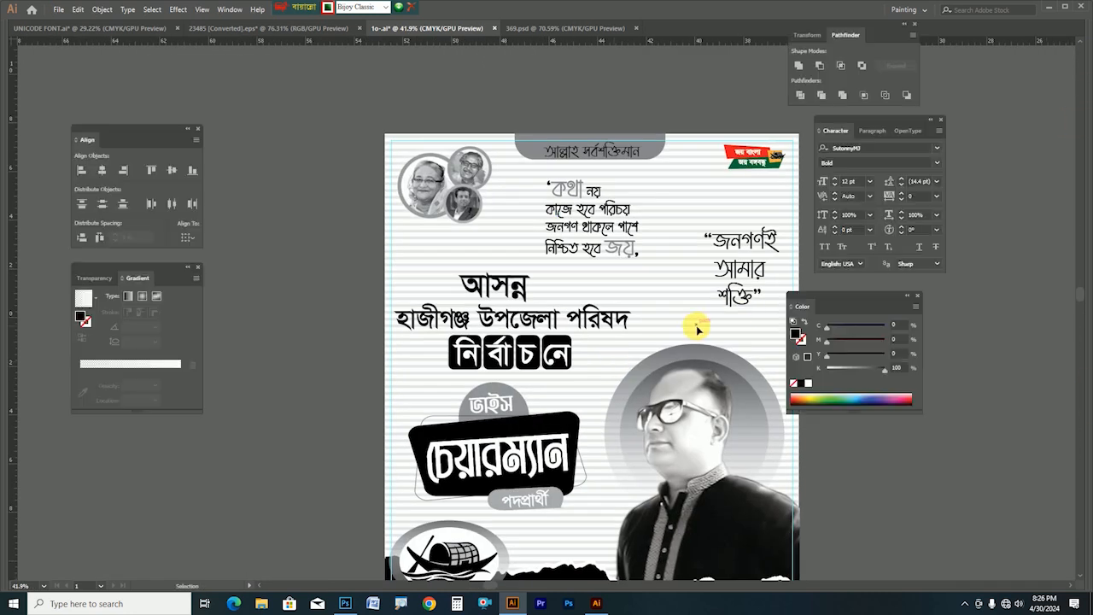
key(ctrl+a)
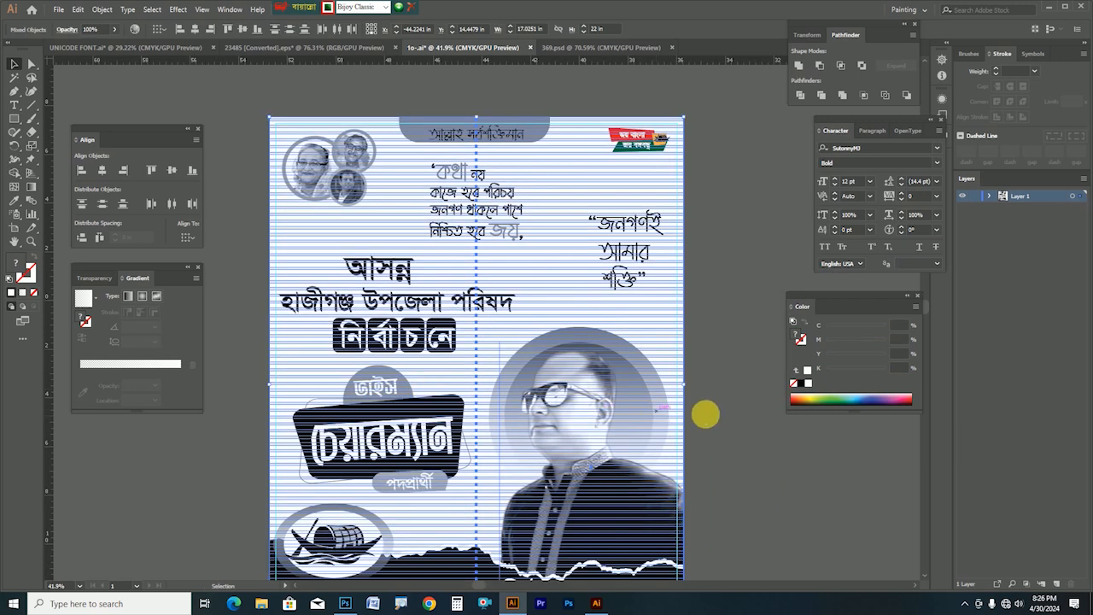
click(698, 410)
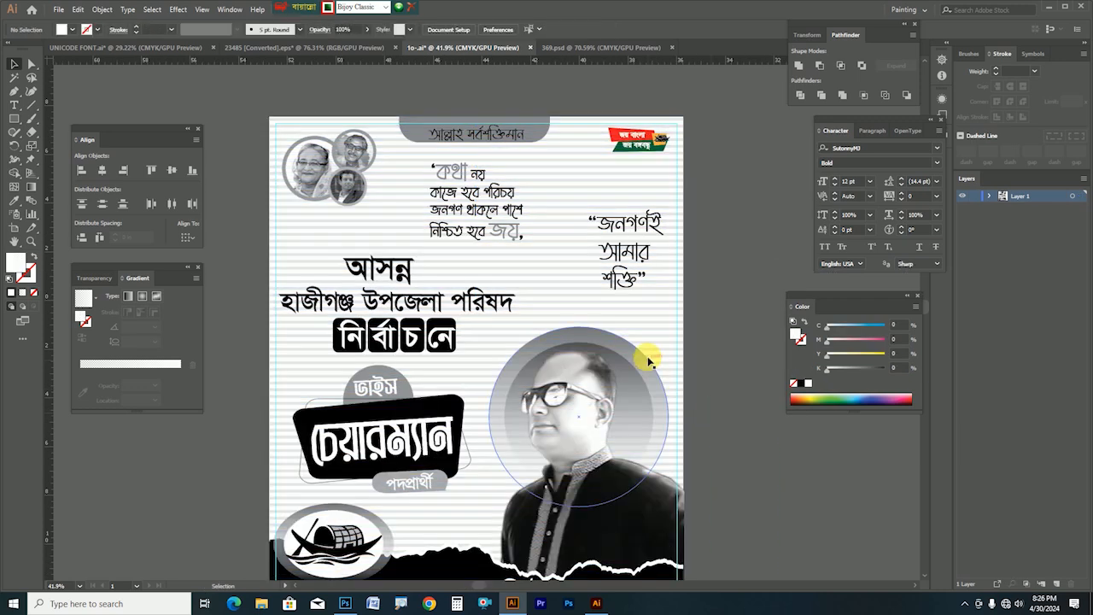
click(658, 318)
key(ctrl+shift+a)
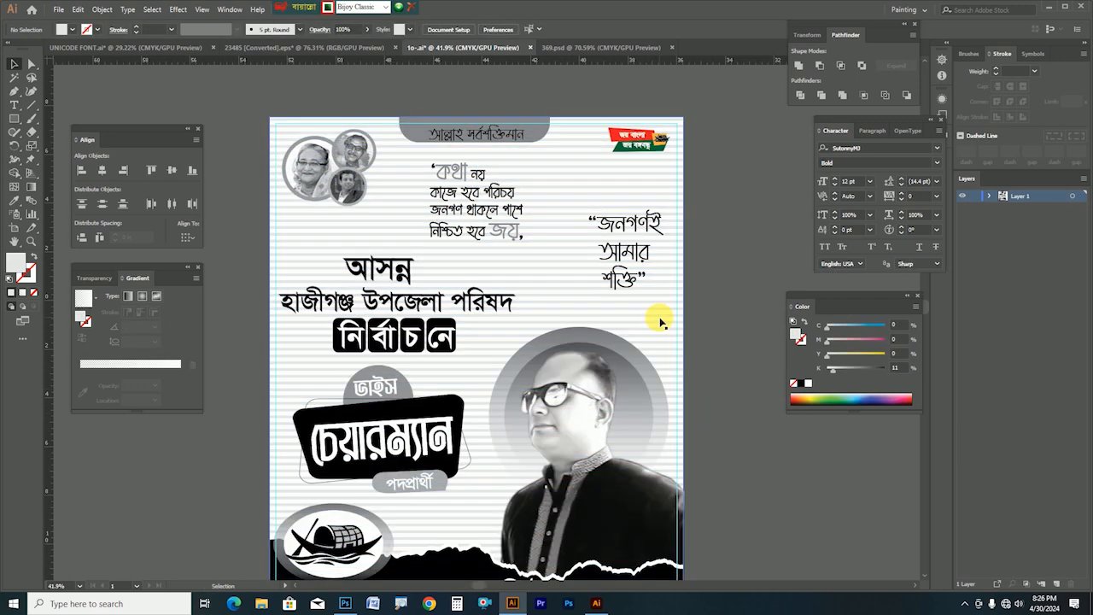
drag(658, 319, 582, 321)
drag(632, 281, 720, 281)
key(ctrl+z)
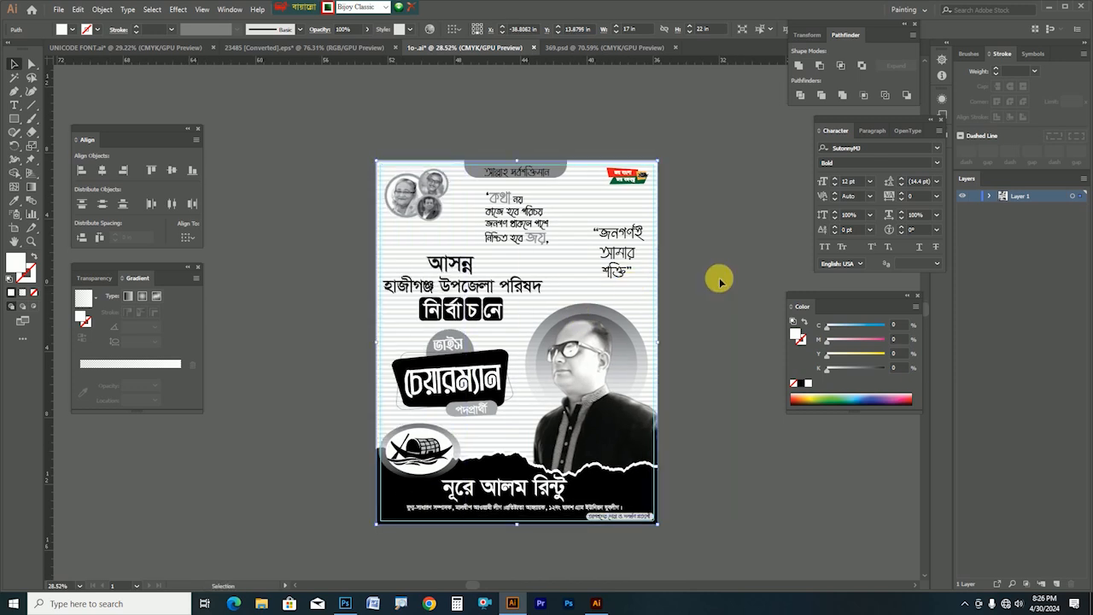
Step: Shrink the full-page white rectangle to about 5.30 by 5.61 in, covering the stripes behind the four-line quote at the poster's top
key(v)
drag(517, 526, 501, 253)
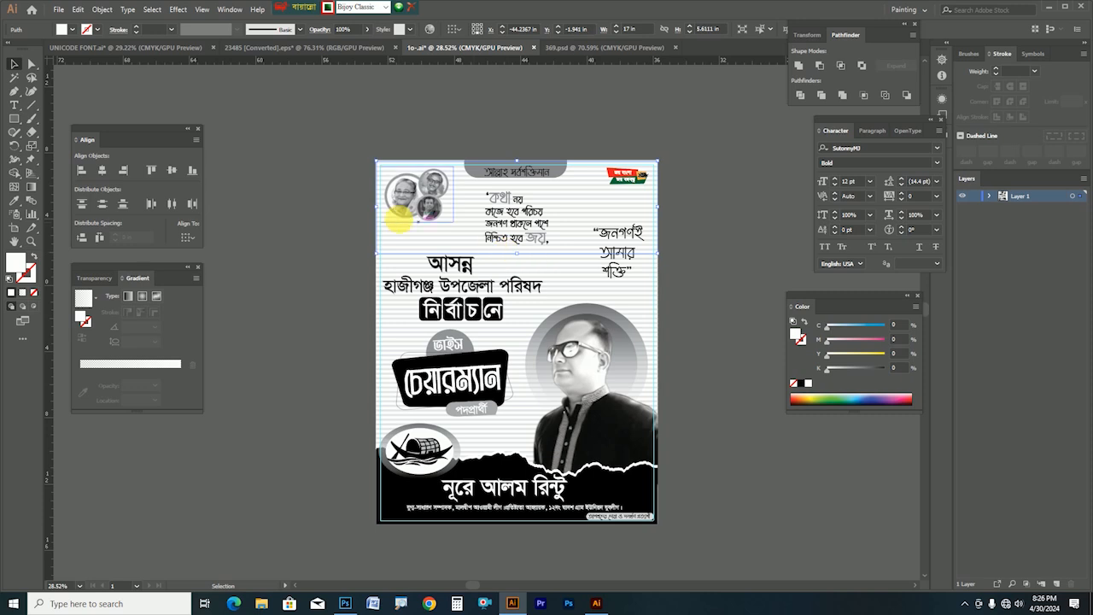
drag(375, 208, 474, 203)
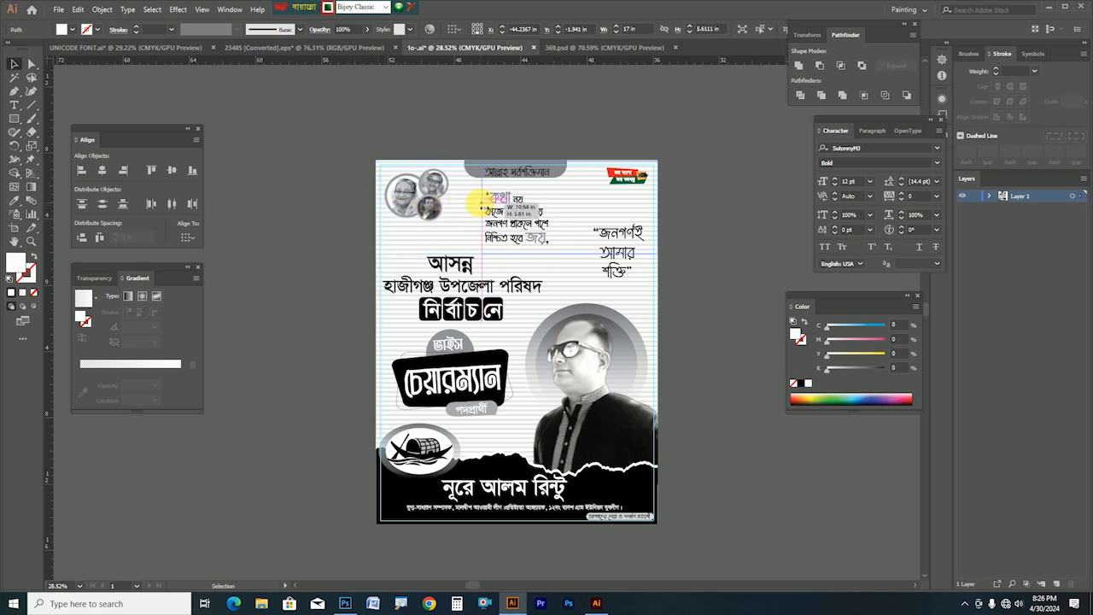
drag(660, 208, 575, 214)
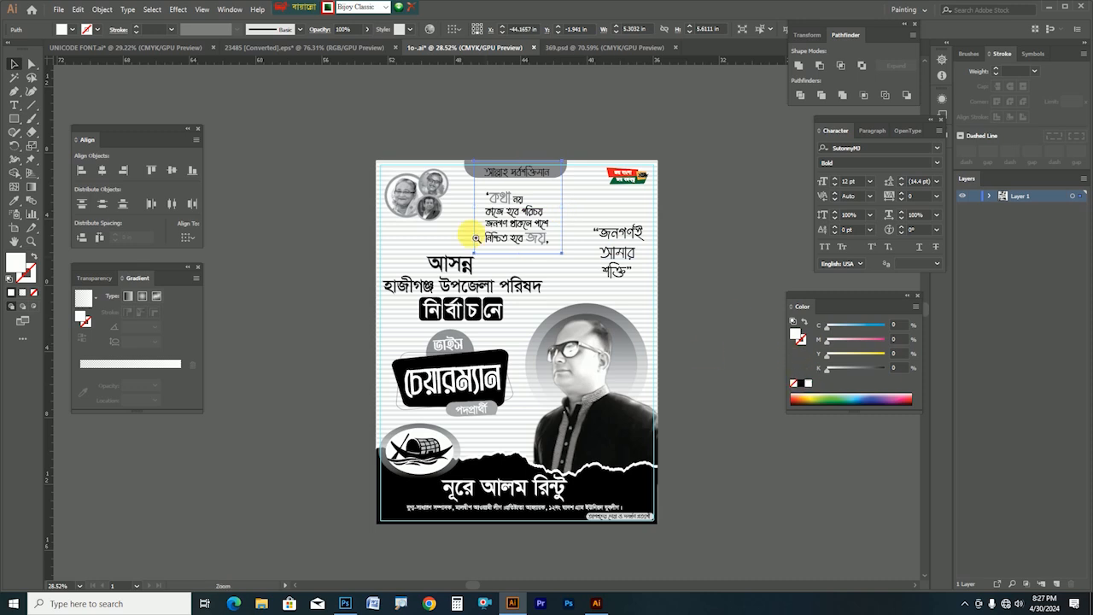
drag(475, 237, 558, 294)
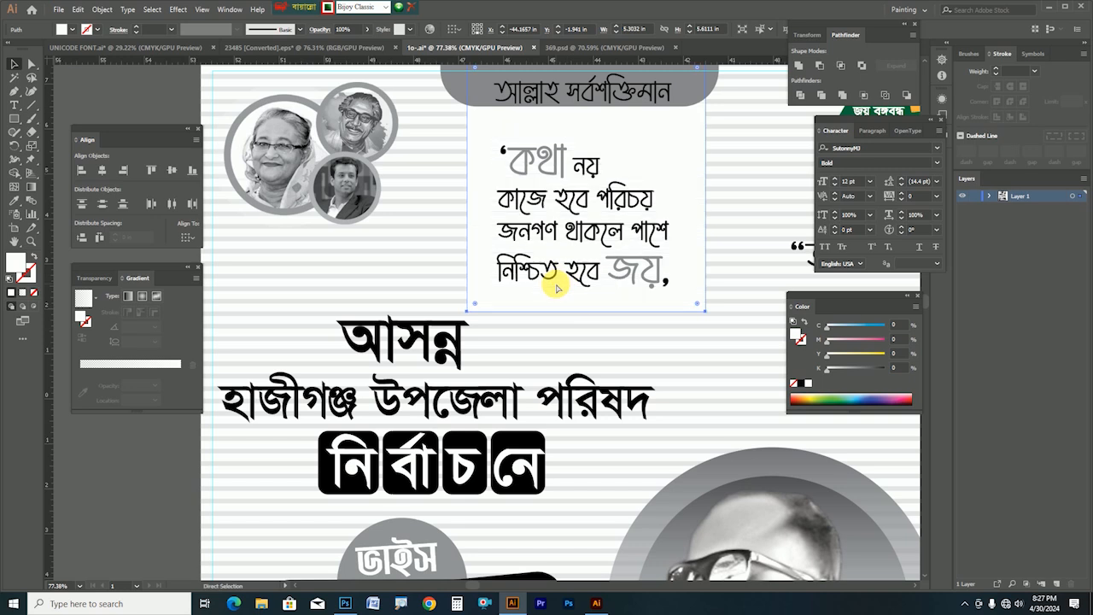
Step: Create a strip about 0.17 in wide from a copy of the white quote panel at its left edge, filled with 20% black
drag(617, 285, 594, 312)
click(675, 214)
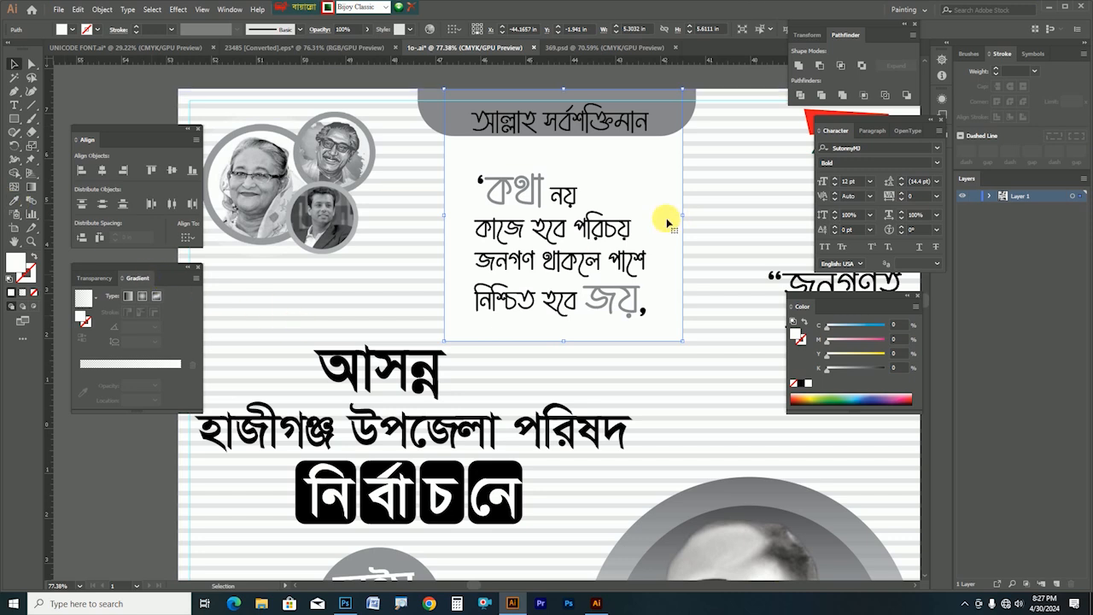
drag(685, 221, 452, 232)
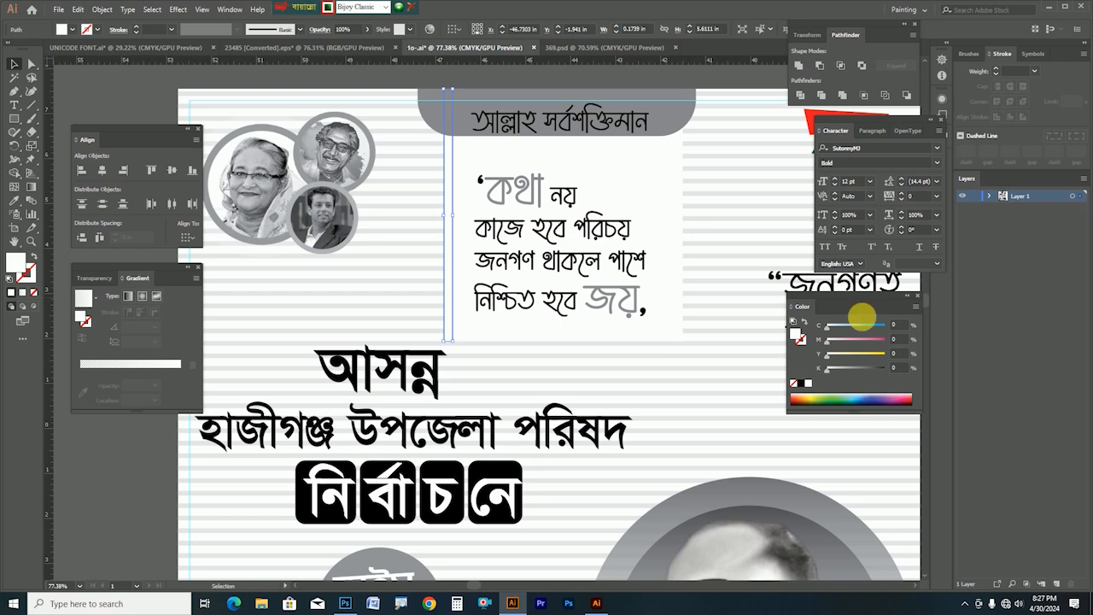
click(838, 368)
click(714, 256)
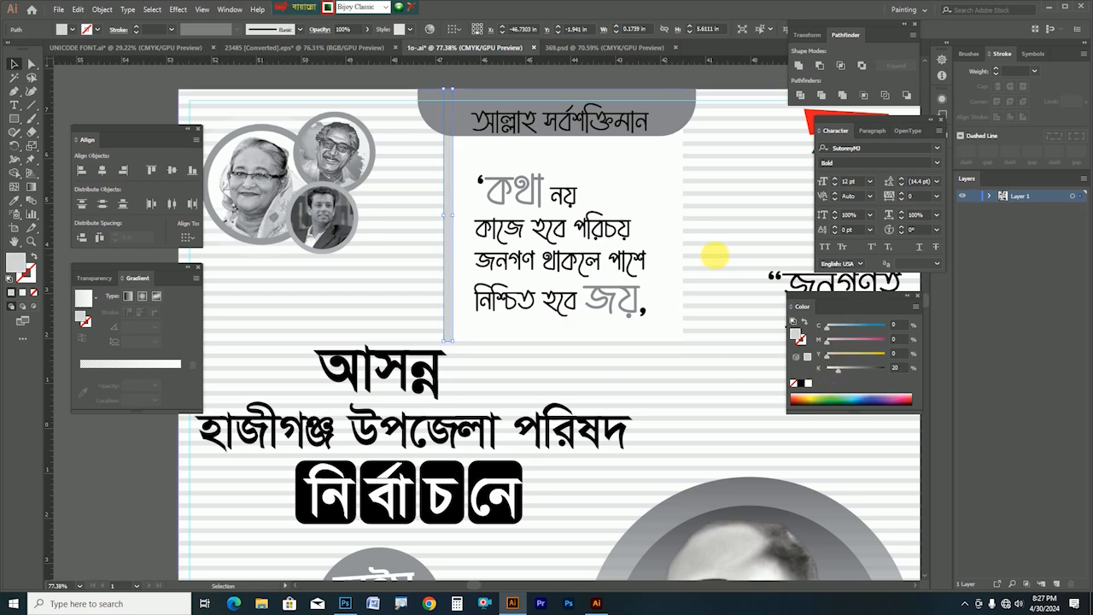
Step: Duplicate the light grey strip and align the copy to the right edge of the white quote panel
drag(447, 278, 662, 283)
shift+click(673, 276)
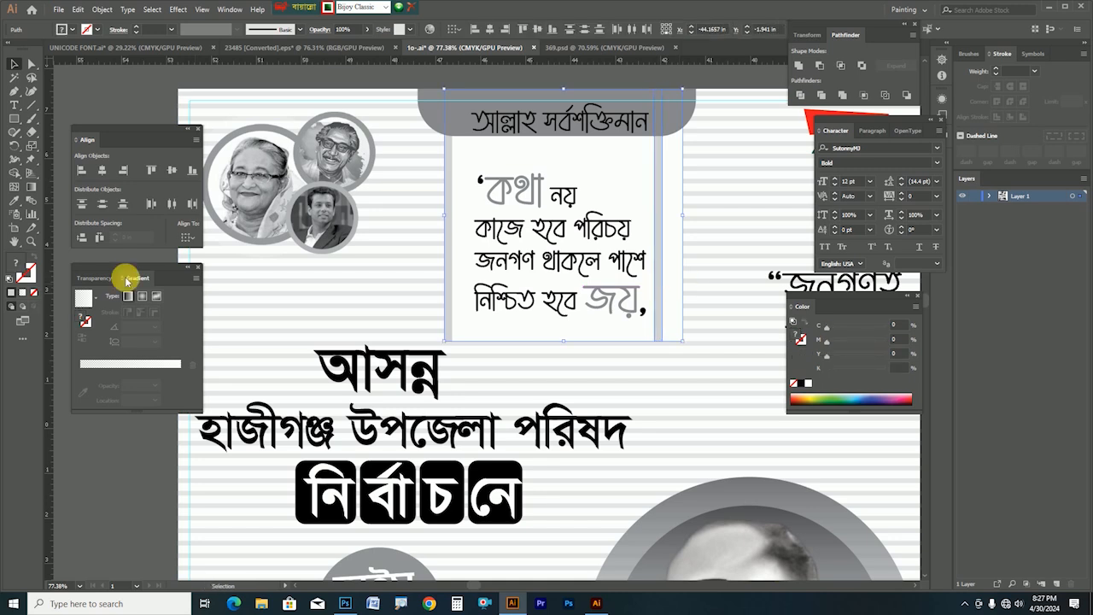
click(124, 174)
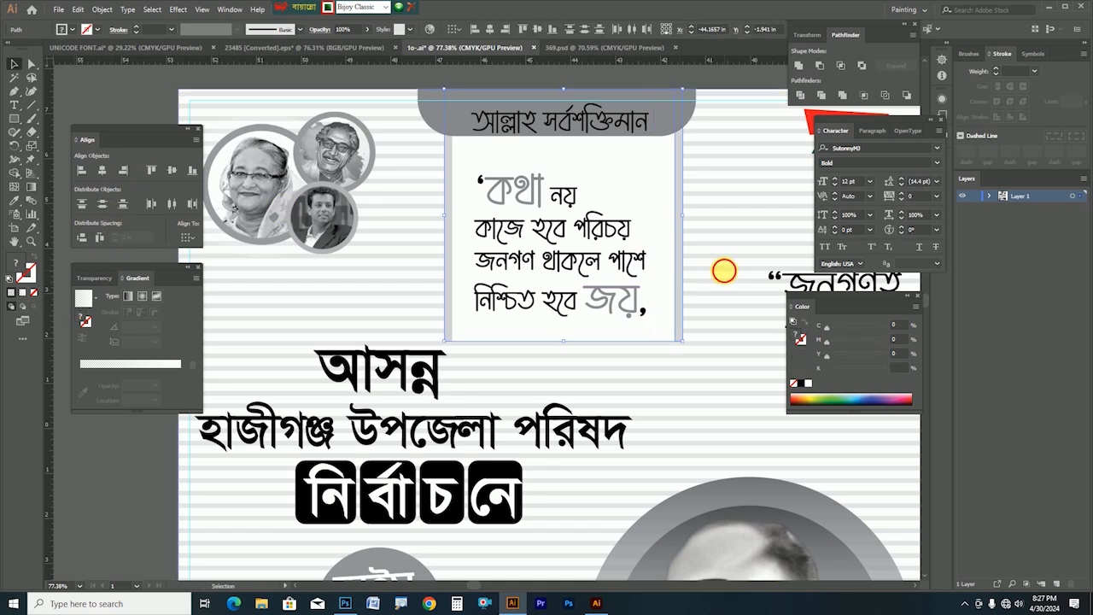
click(724, 270)
Step: Undo the accidental move of the 17 x 22 in page background and lock that background in place
drag(724, 276, 671, 265)
click(712, 250)
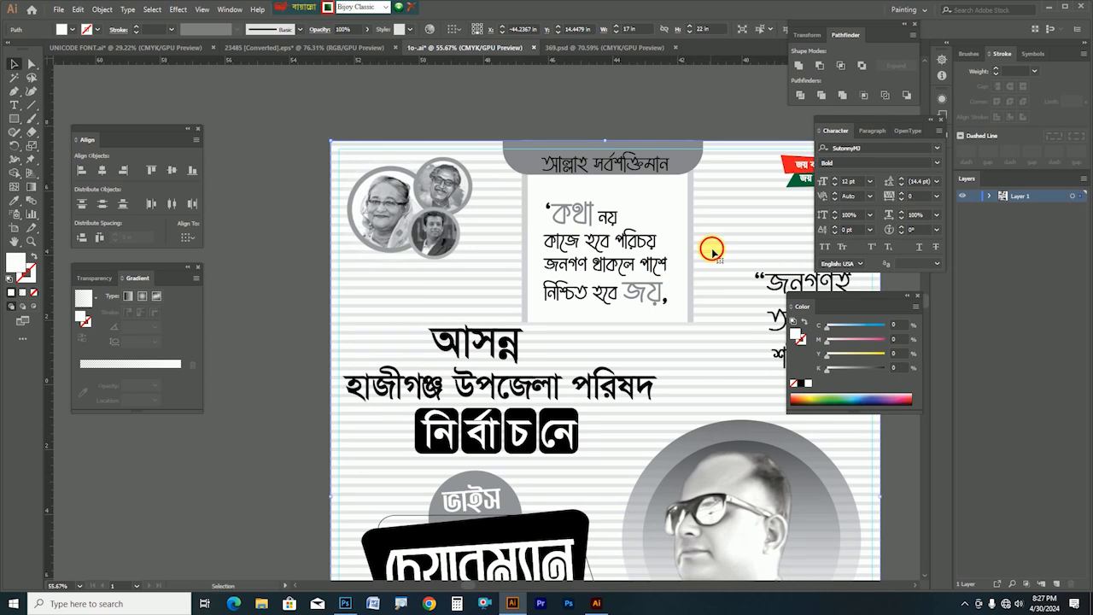
drag(716, 230, 547, 258)
key(ctrl+z)
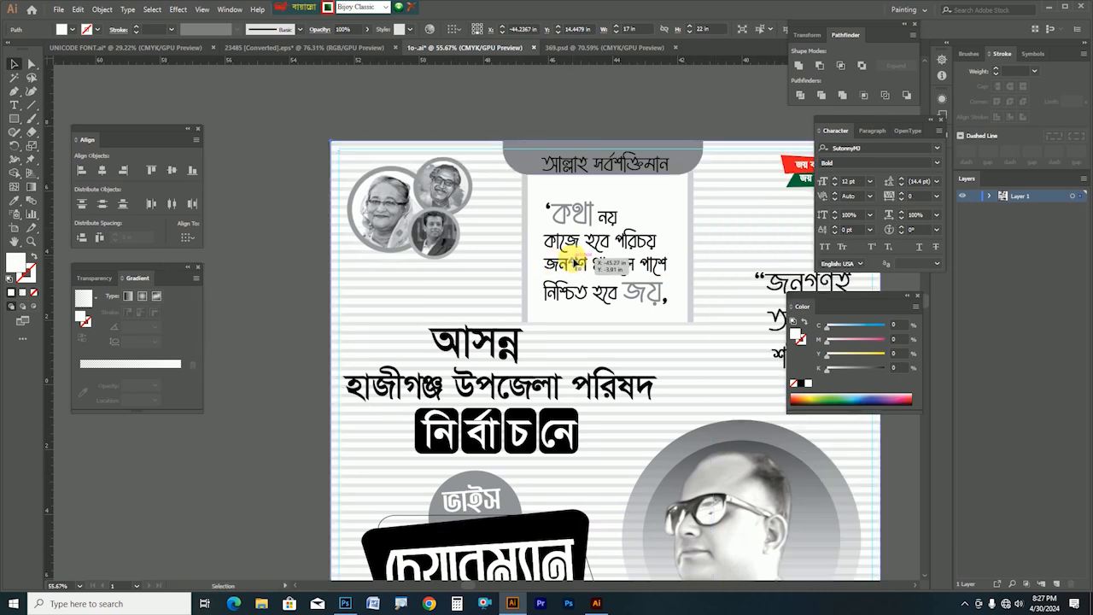
key(ctrl+2)
Step: Shift the four-line quote together with its white panel and grey side strips so they sit centred under the grey header
drag(721, 198, 558, 297)
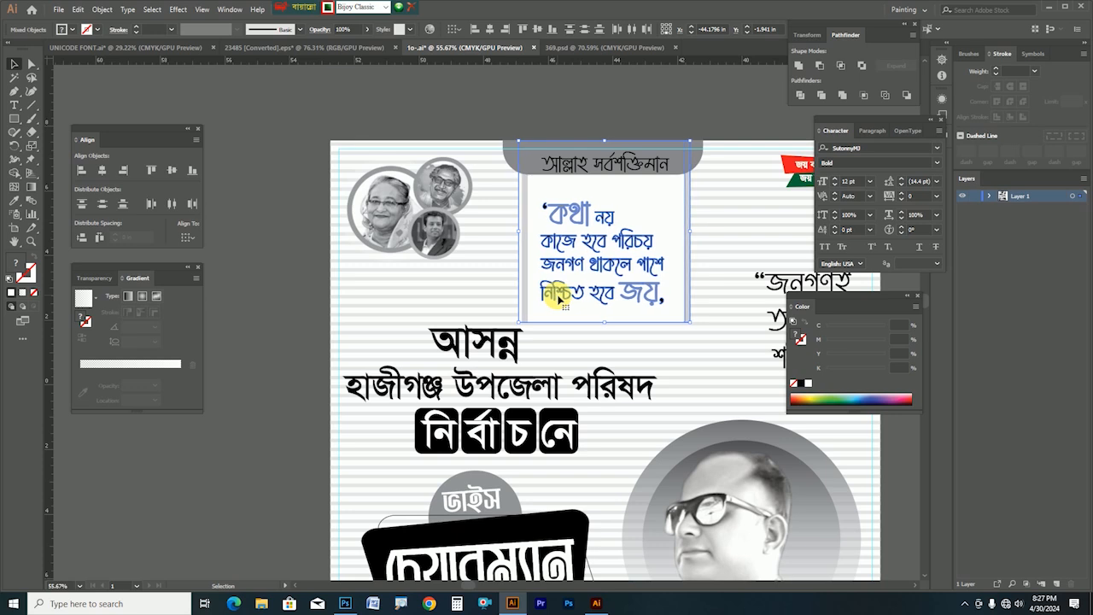
click(707, 283)
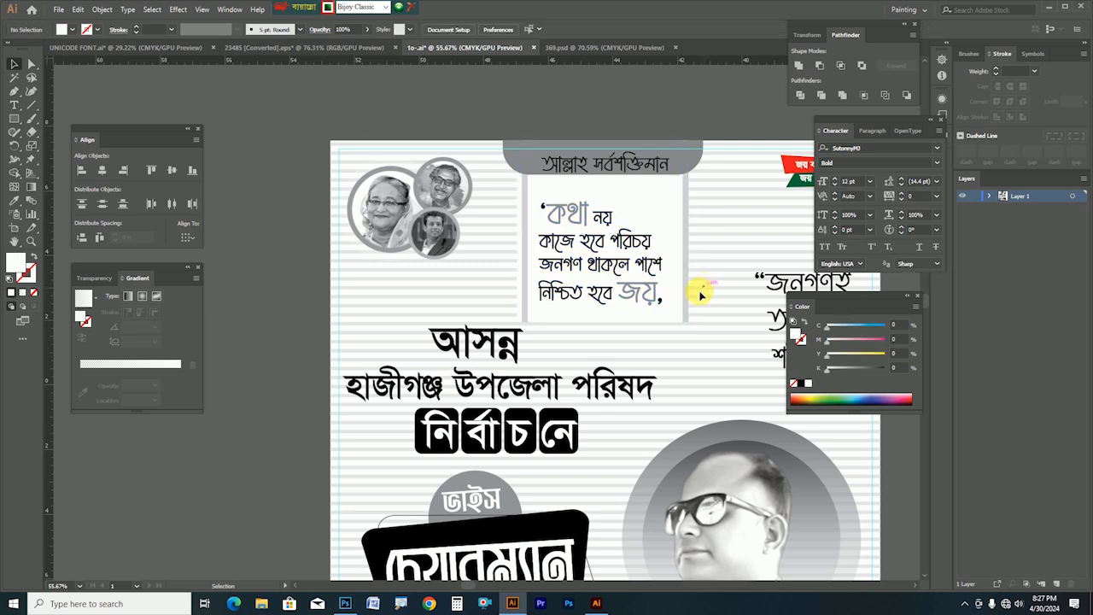
click(609, 314)
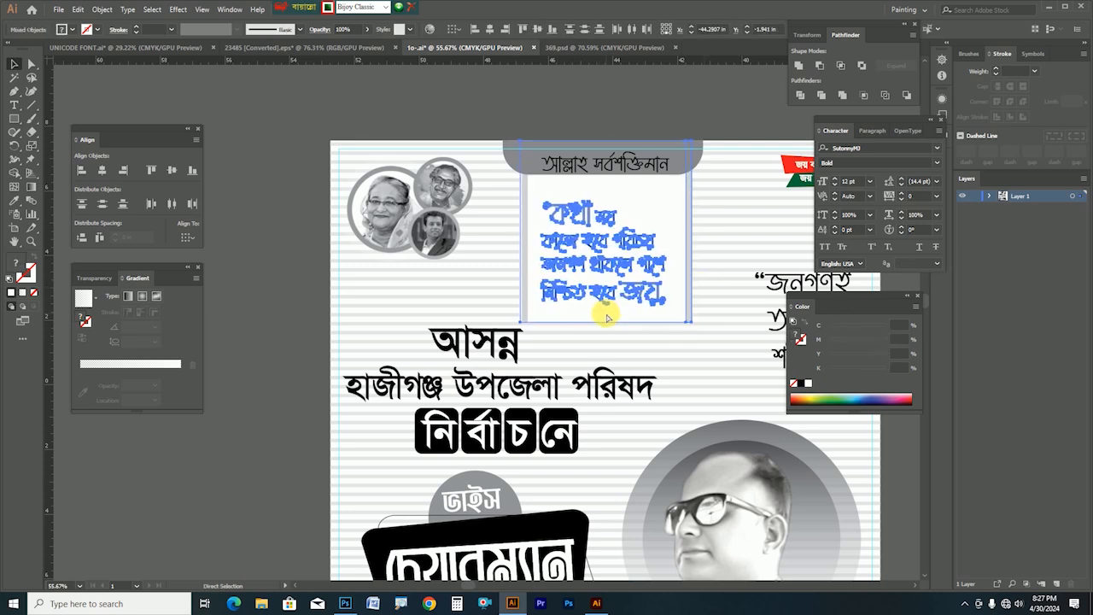
click(500, 227)
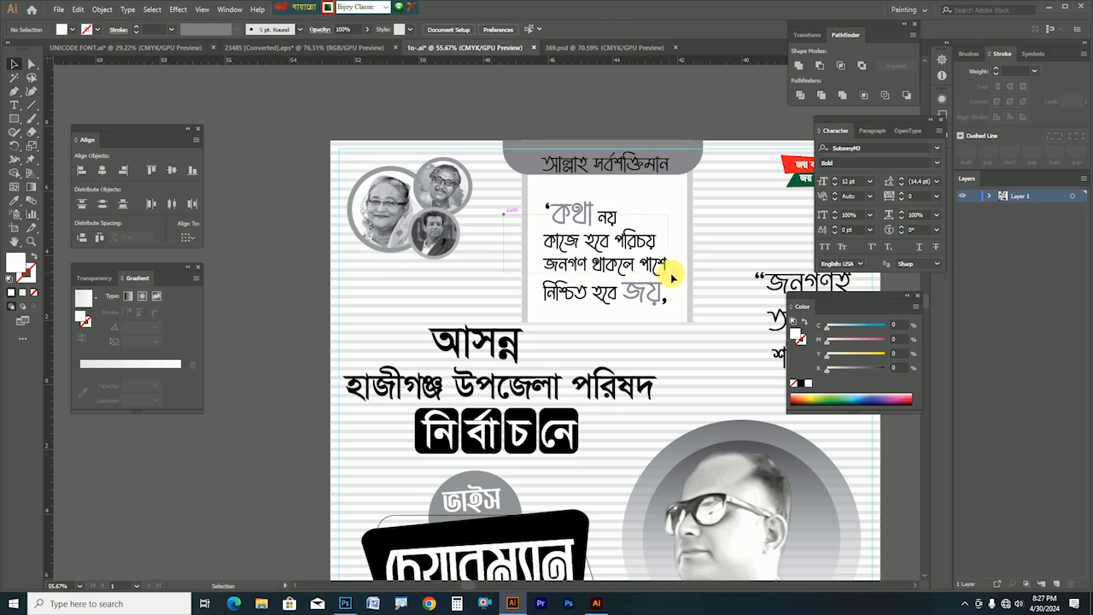
click(702, 287)
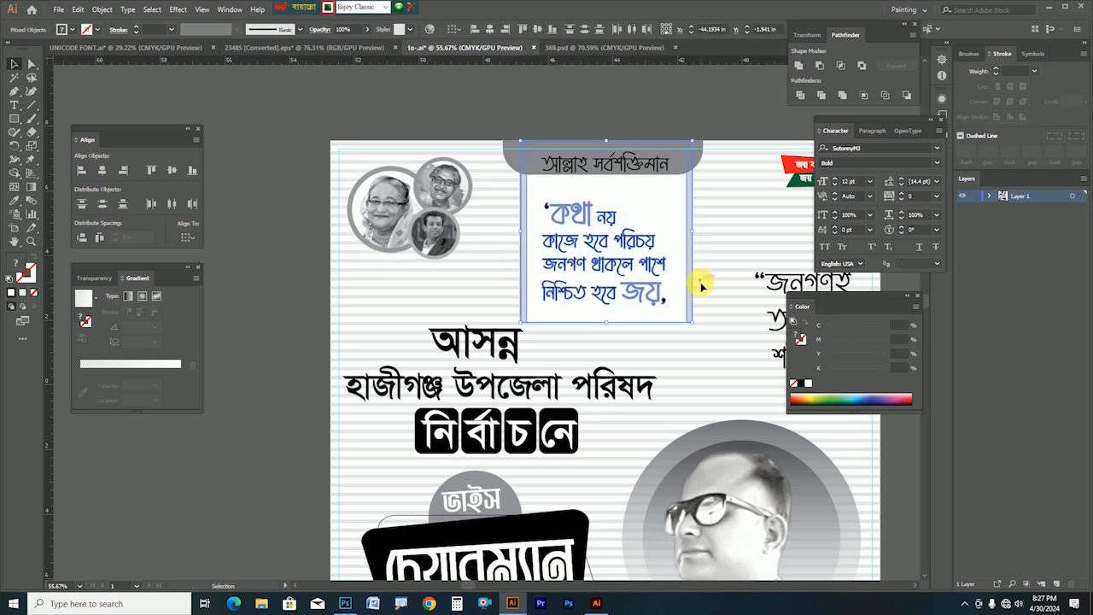
click(700, 285)
Step: Scale the আসন্ন heading down slightly, then enlarge the group of three circular portraits and adjust its position
key(Tab)
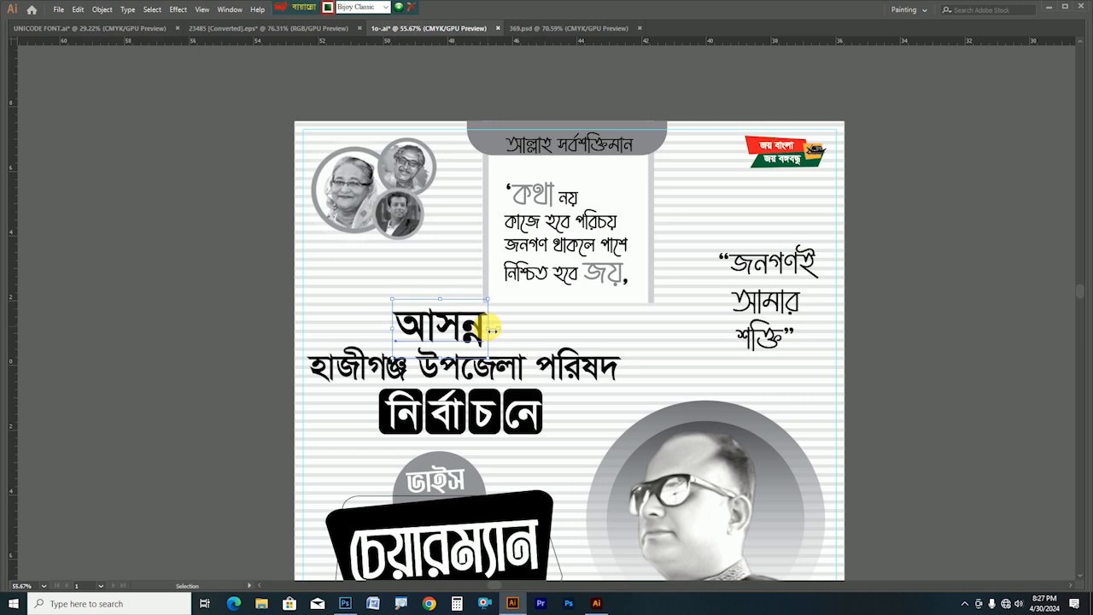
drag(491, 331, 489, 329)
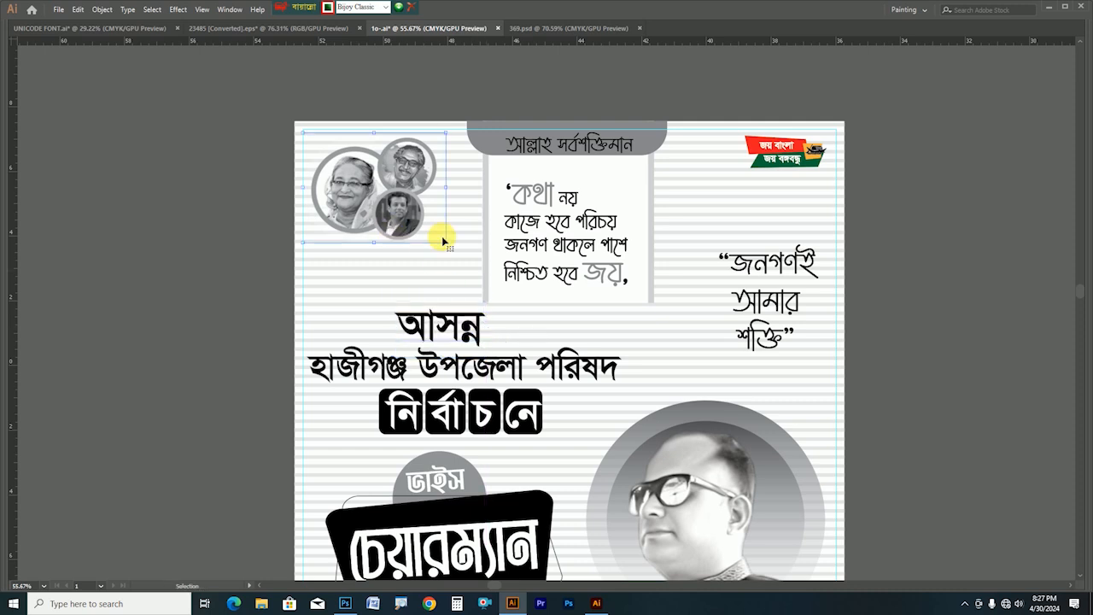
drag(446, 242, 471, 262)
drag(426, 228, 428, 235)
Step: Scale the red and green জয় বাংলা জয় বঙ্গবন্ধু badge up slightly within the page margin
drag(744, 279, 605, 278)
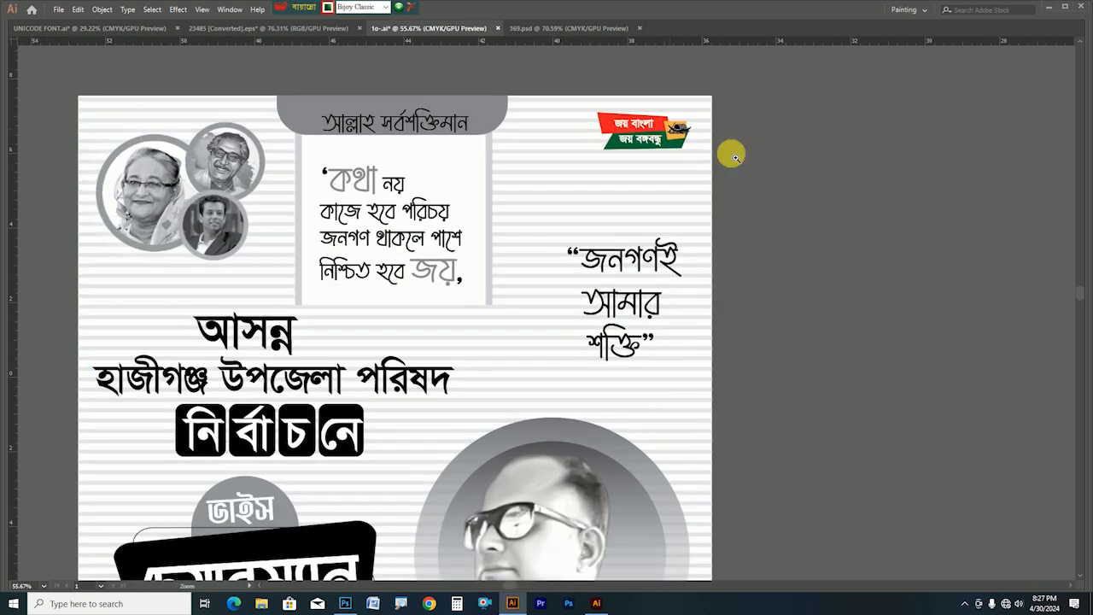
scroll(715, 157, up, 4)
click(707, 254)
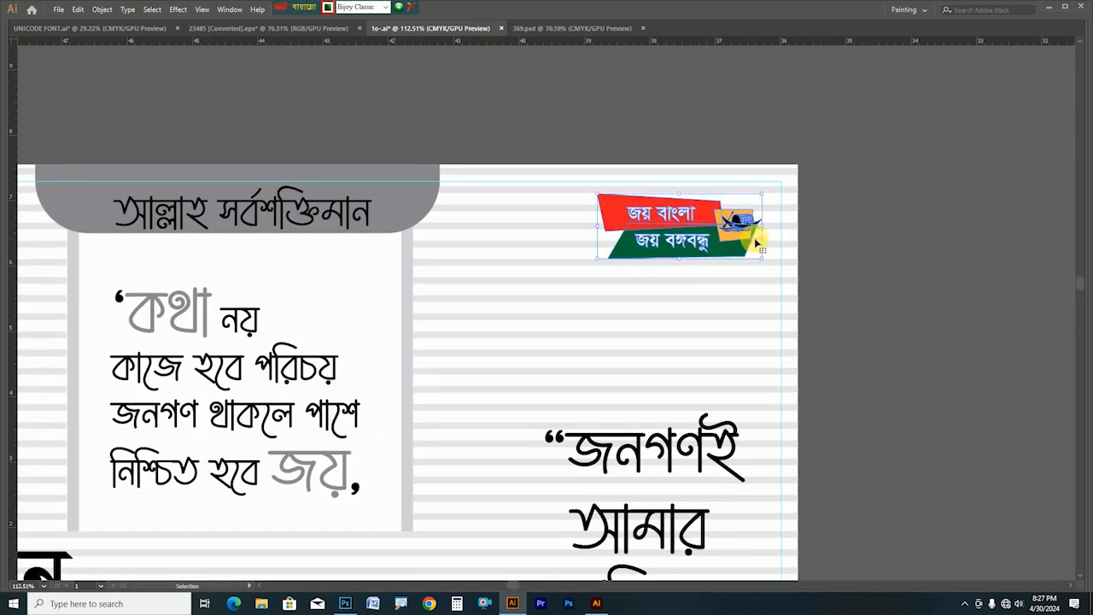
drag(760, 227, 777, 228)
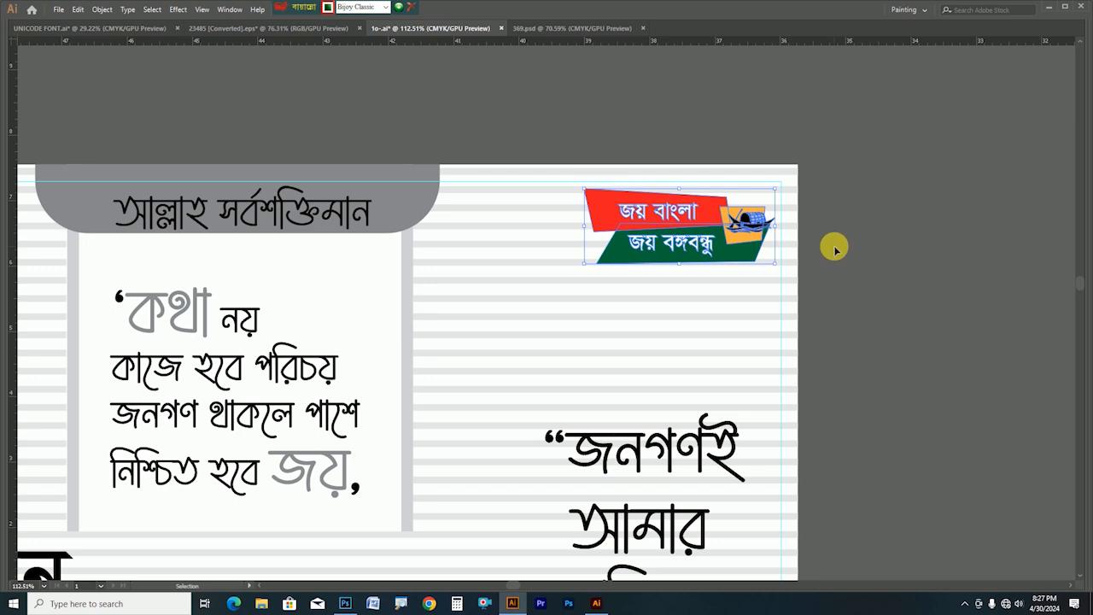
Step: Fill the red জয় বাংলা band of the badge with solid black
key(Tab)
click(32, 64)
click(633, 237)
click(806, 383)
click(619, 270)
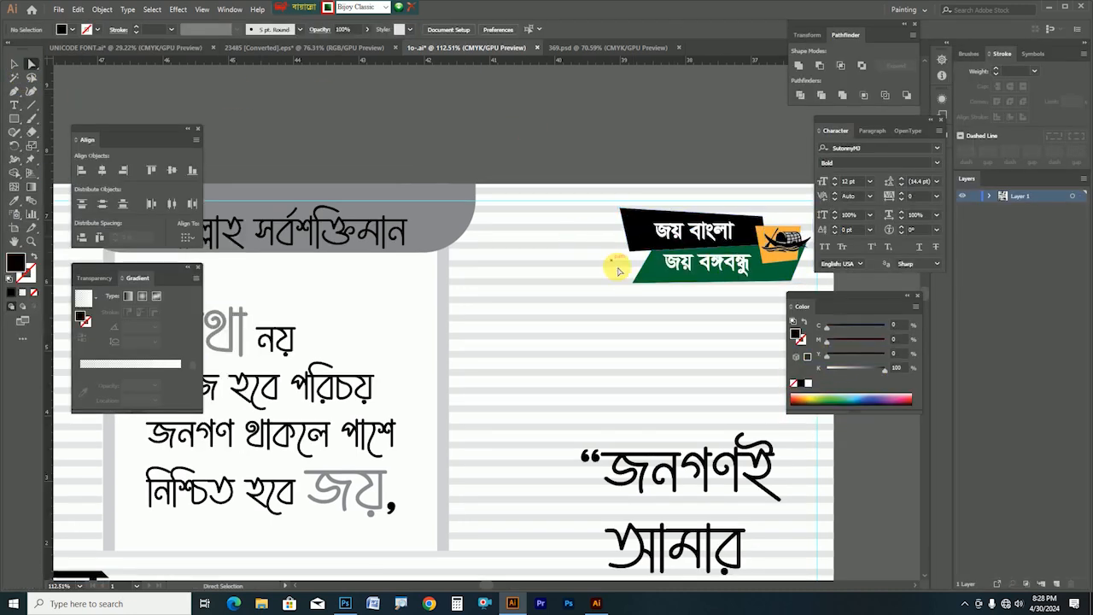
Step: Fill the badge's green জয় বঙ্গবন্ধু band with about 62% black and the orange patch behind its boat with white
click(646, 279)
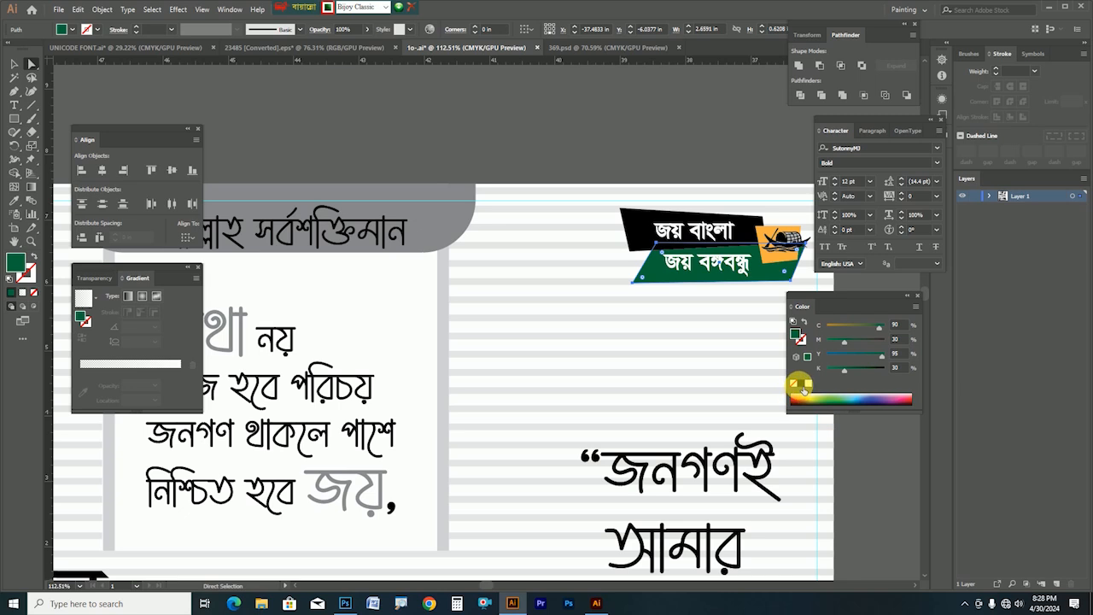
click(806, 383)
drag(859, 367, 864, 373)
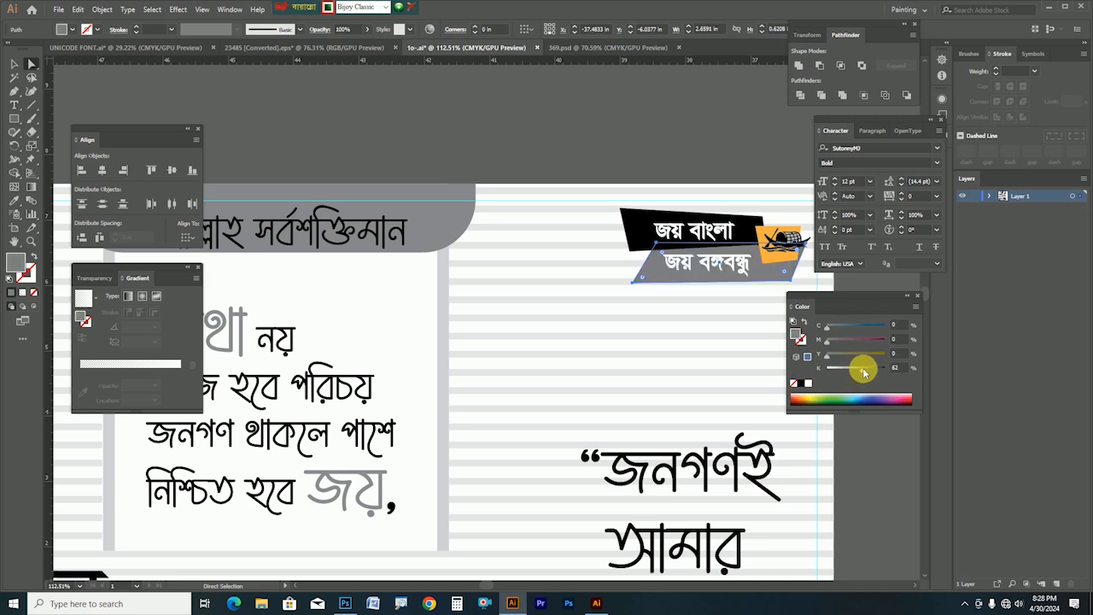
click(879, 464)
click(765, 257)
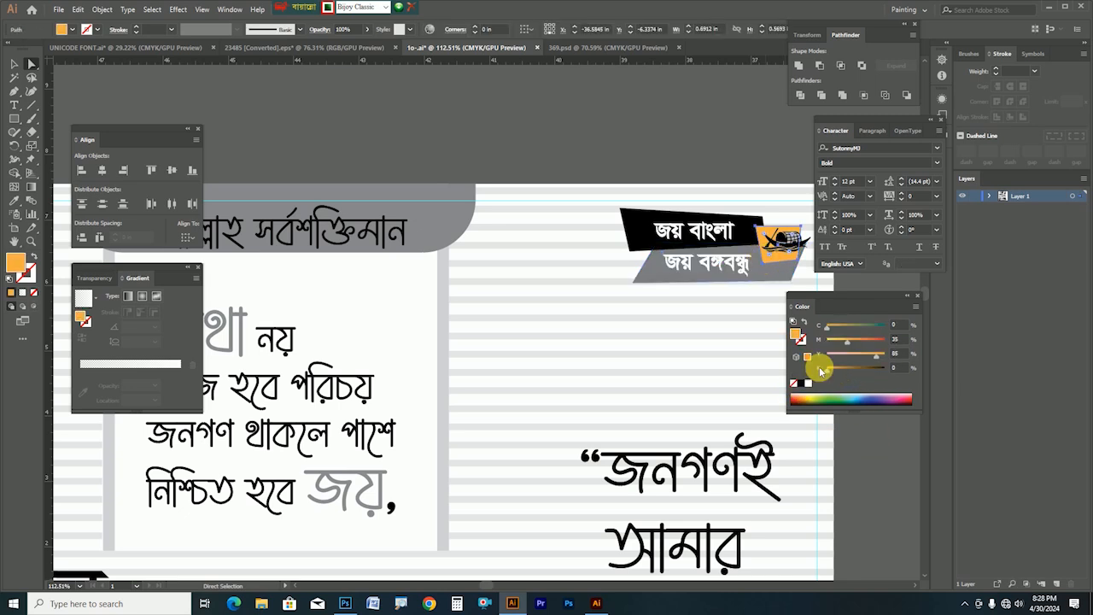
click(808, 384)
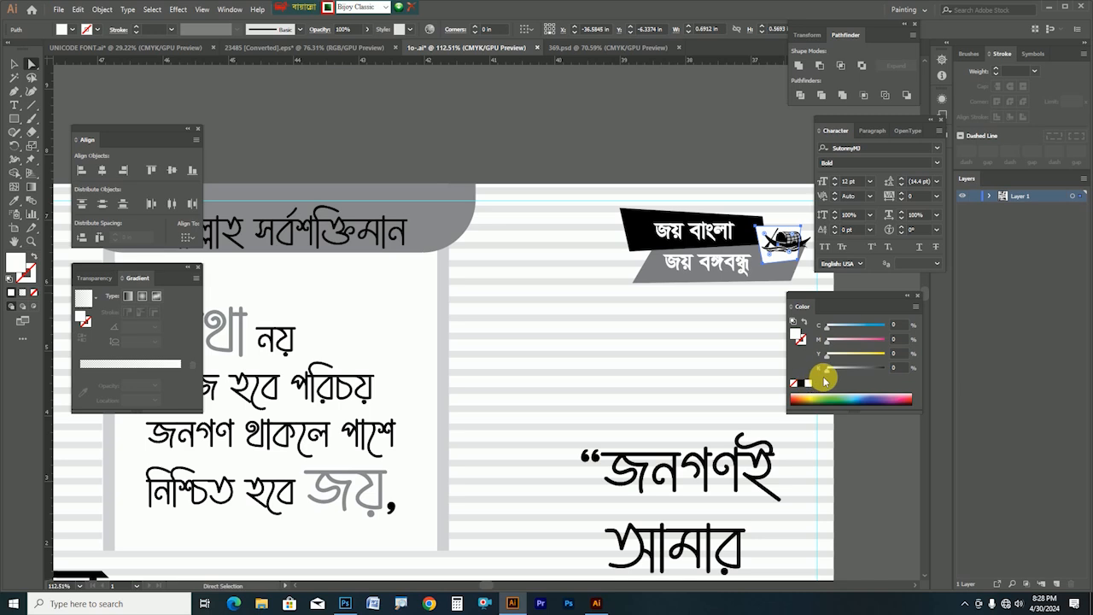
Step: Examine the whole poster layout from the header and portraits down to the black footer
key(Tab)
scroll(874, 435, down, 5)
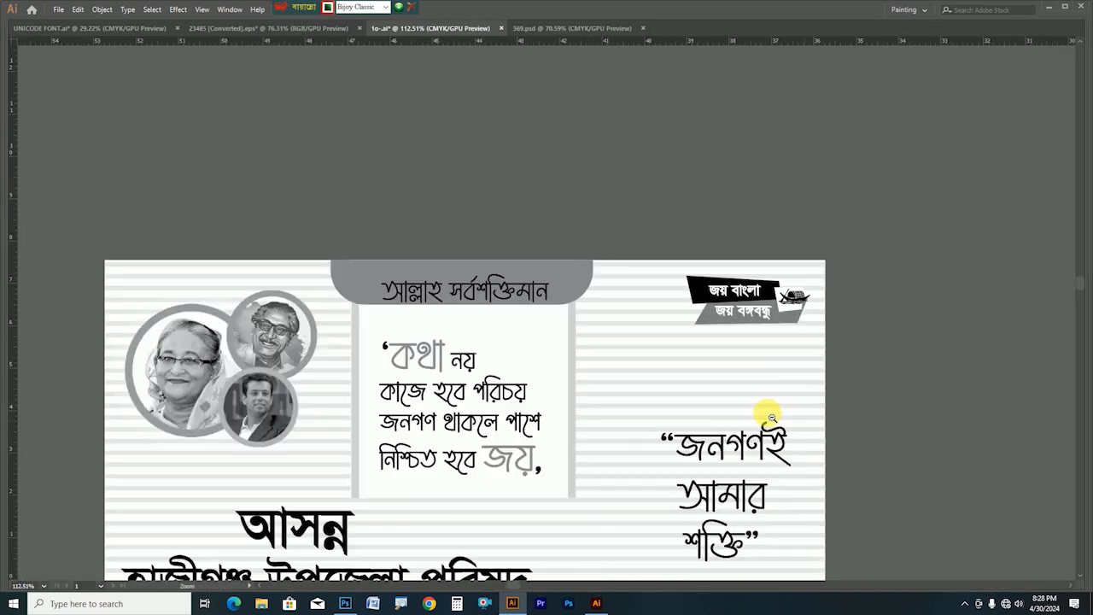
drag(740, 471, 558, 222)
scroll(569, 322, down, 2)
drag(566, 321, 534, 290)
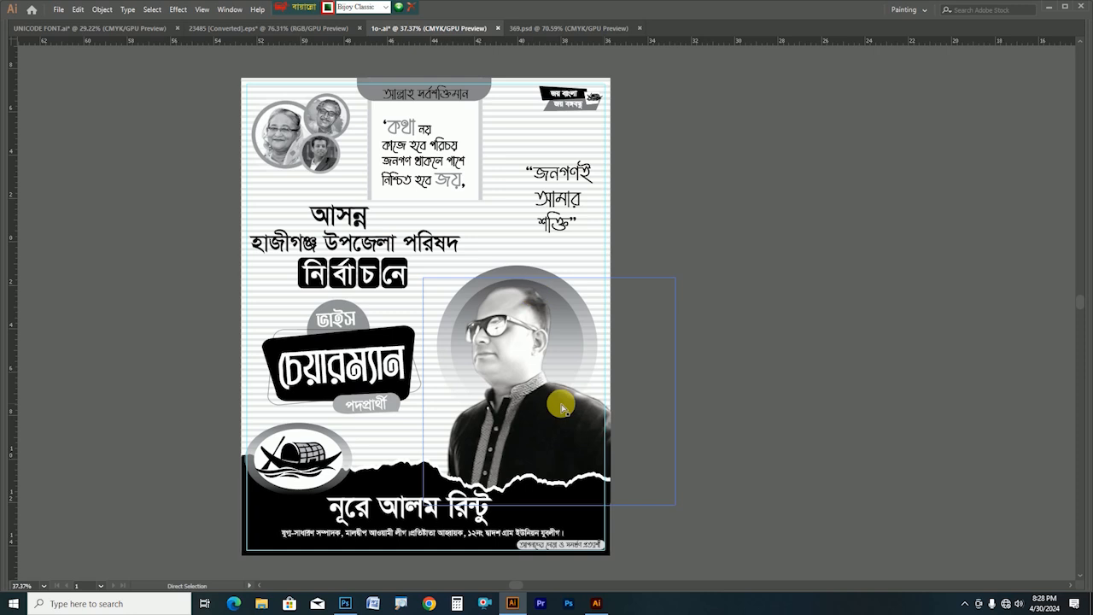
scroll(720, 386, up, 2)
key(Tab)
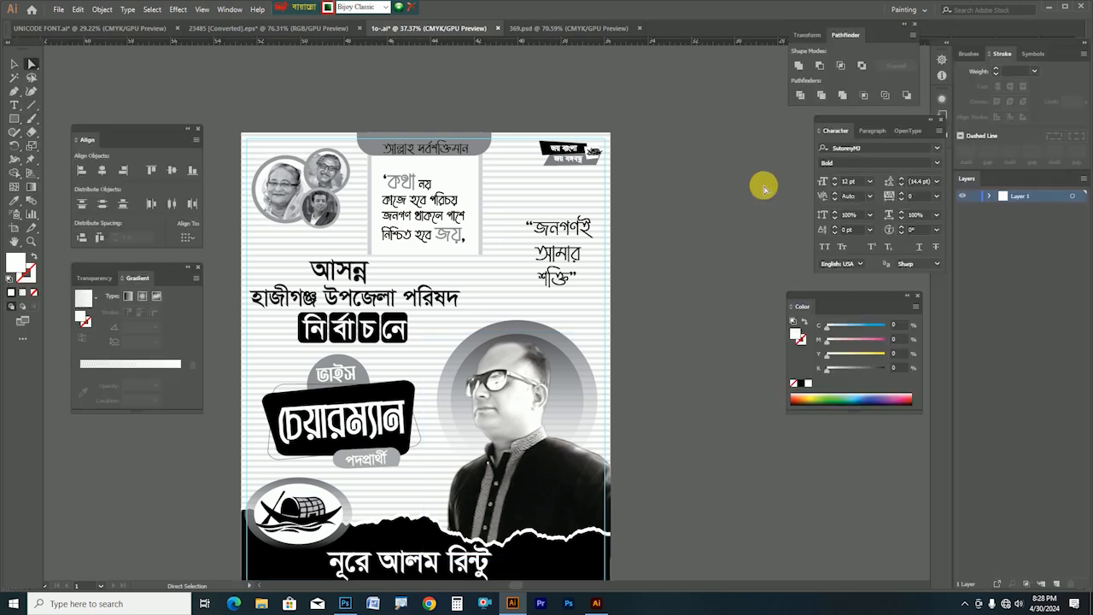
drag(19, 124, 43, 144)
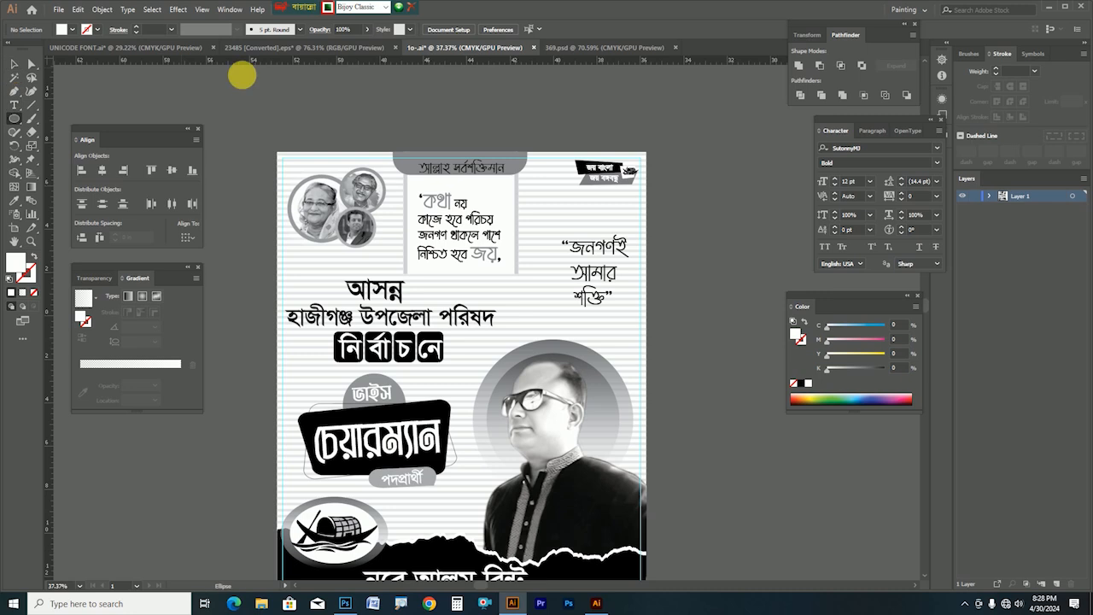
click(14, 63)
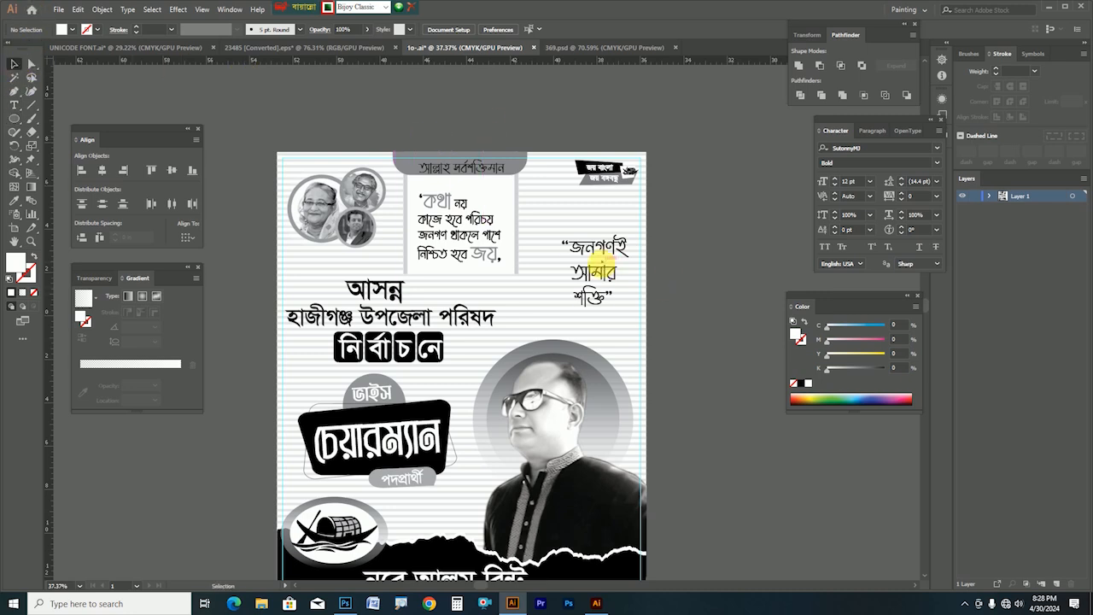
Step: Open 265_Organic_Frames from the shpae folder under bk > BACKGROUND on drive D, continuing past the colour profile warning
click(60, 10)
click(68, 41)
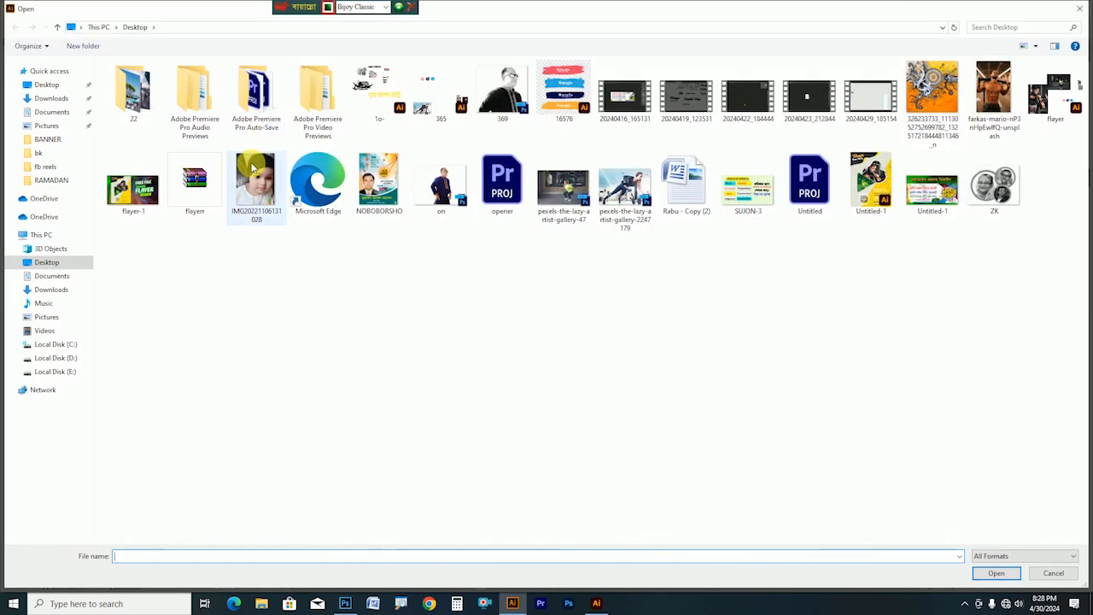
click(55, 358)
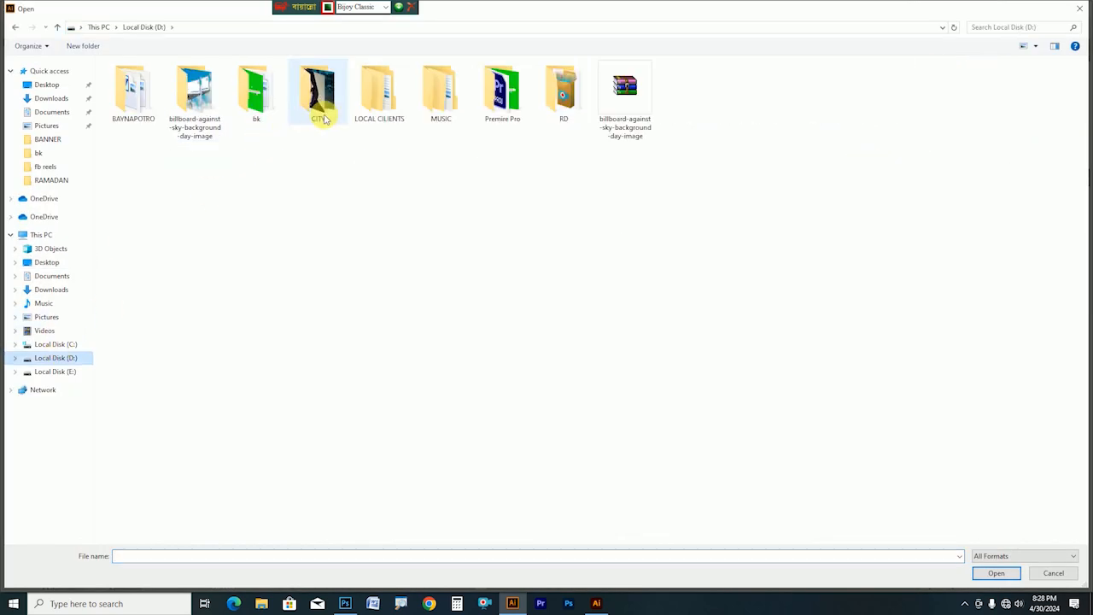
double_click(256, 99)
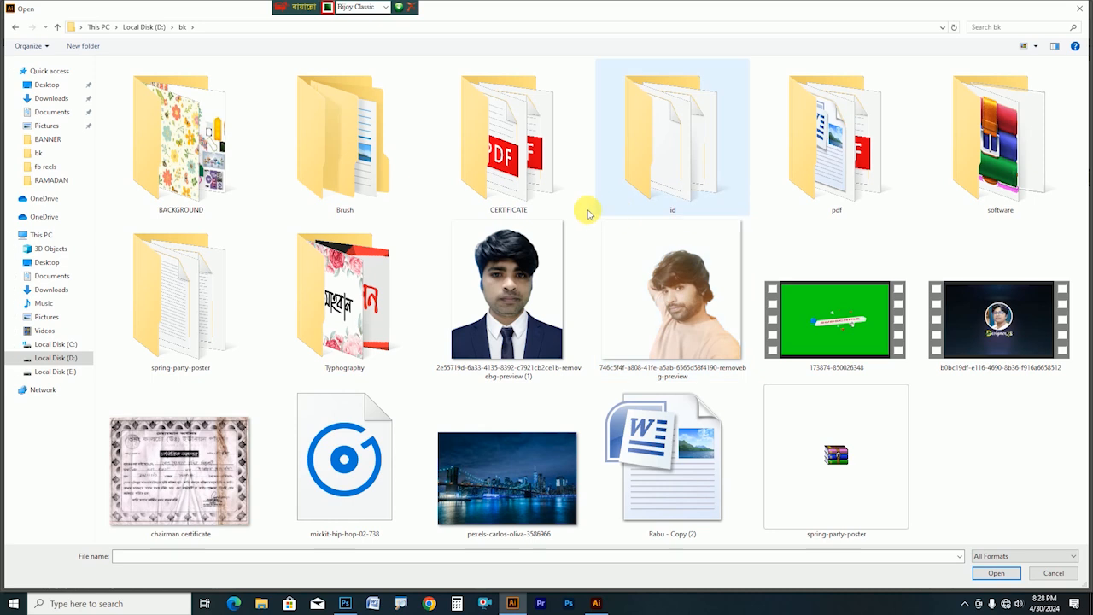
double_click(210, 190)
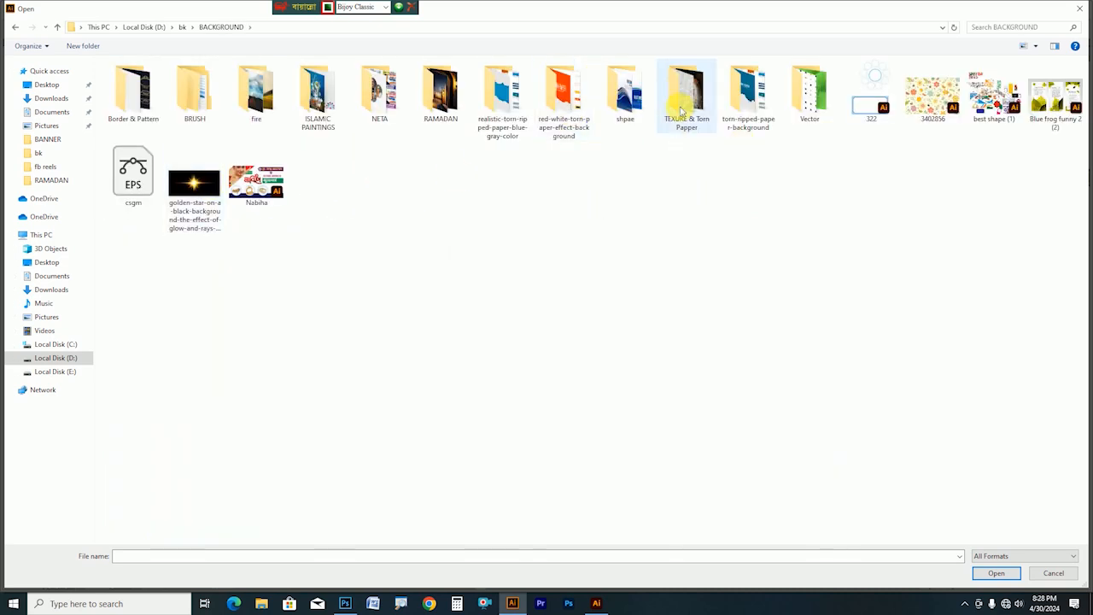
double_click(627, 96)
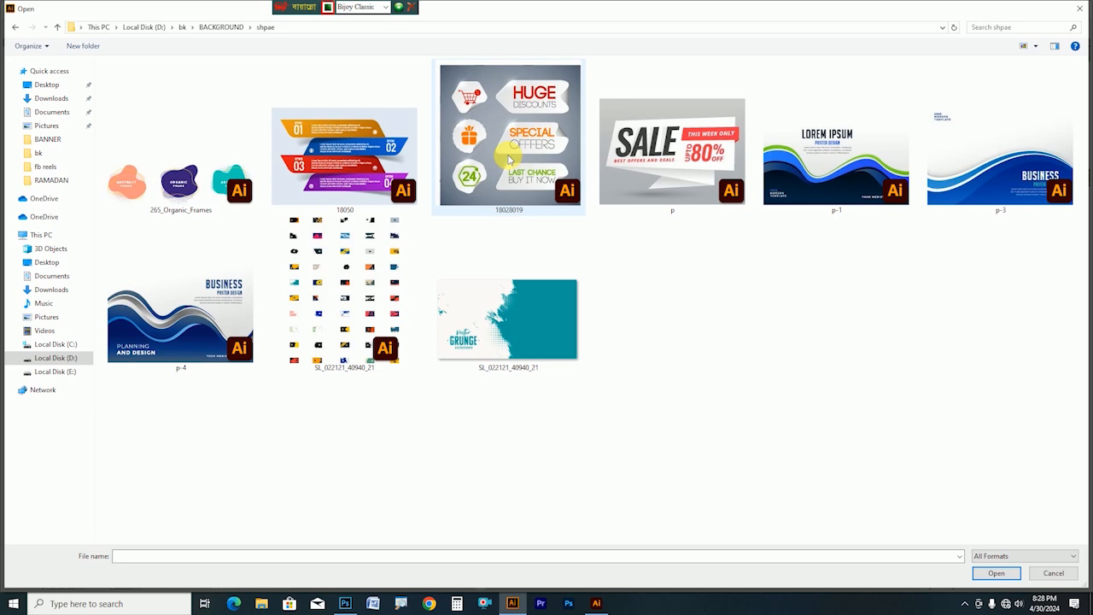
double_click(205, 205)
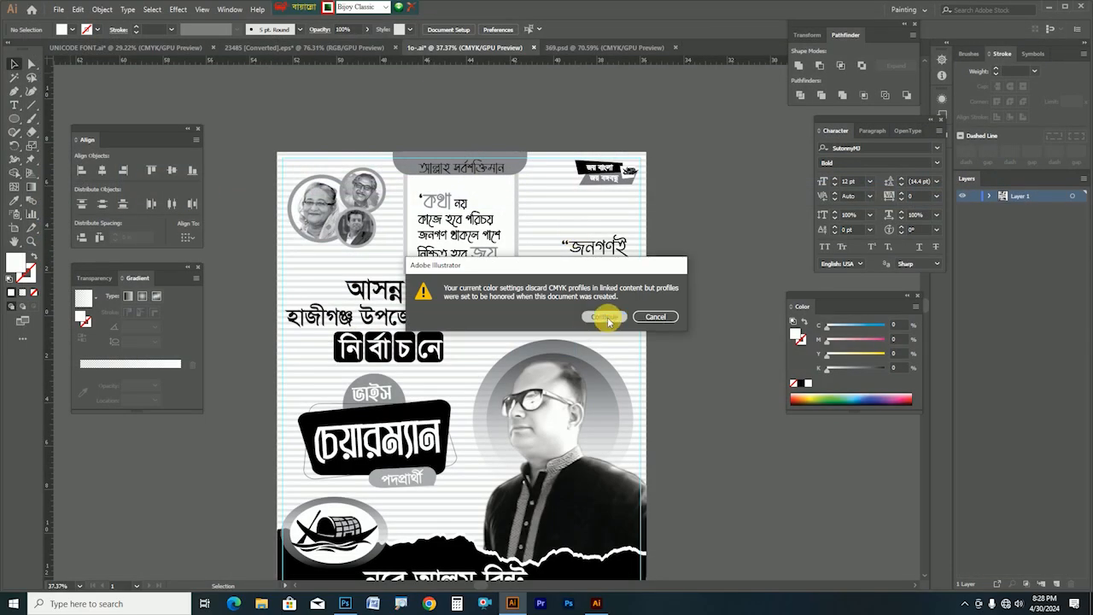
click(606, 318)
click(453, 365)
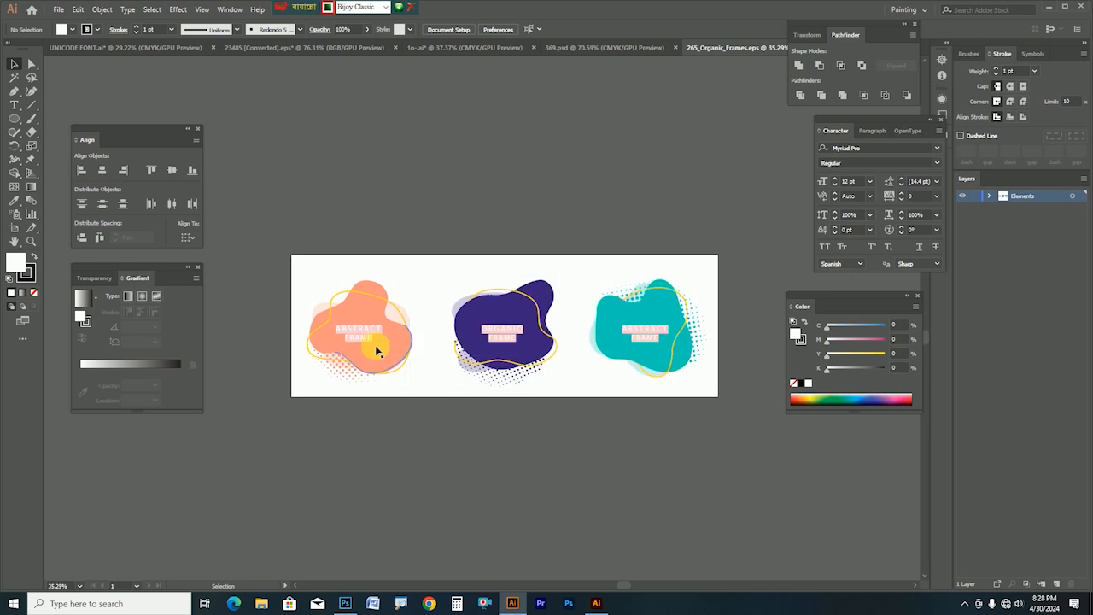
Step: Separate the grouped artwork of the coral organic frame and delete its ABSTRACT FRAME text
click(375, 349)
right_click(376, 345)
click(422, 440)
click(414, 443)
click(349, 339)
key(Delete)
Step: Bring the whole coral organic frame, with its dots and outline, into the 1o-.ai poster document beside the artboard's upper right
drag(277, 269, 445, 397)
drag(391, 351, 577, 47)
drag(482, 50, 834, 288)
key(Tab)
click(807, 305)
drag(705, 266, 715, 342)
key(Tab)
click(714, 343)
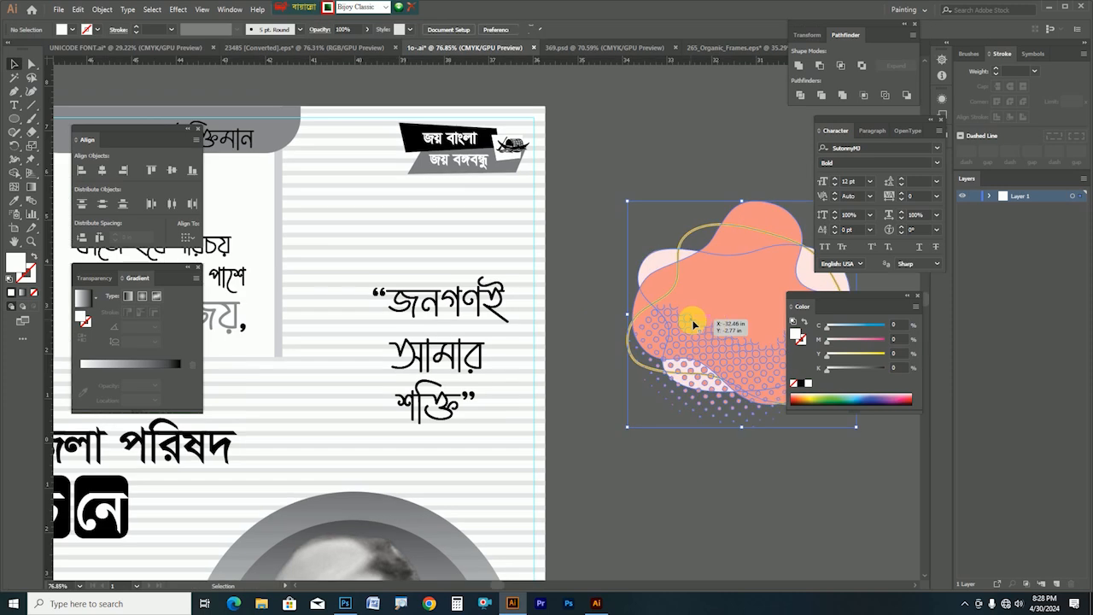
Step: Separate the organic frame's grouped artwork so that its individual shapes can be selected
right_click(727, 293)
click(752, 384)
click(751, 468)
drag(739, 278, 705, 157)
key(ctrl+z)
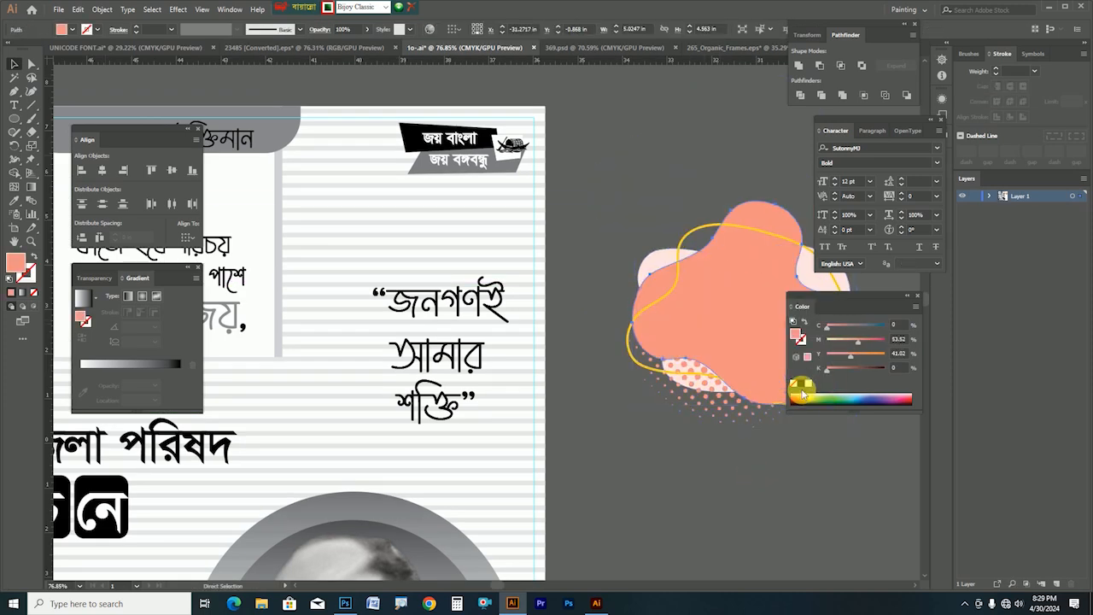
Step: Fill the main coral blob with black and delete the leftover coral piece covering its lower part
click(794, 383)
click(666, 224)
click(746, 345)
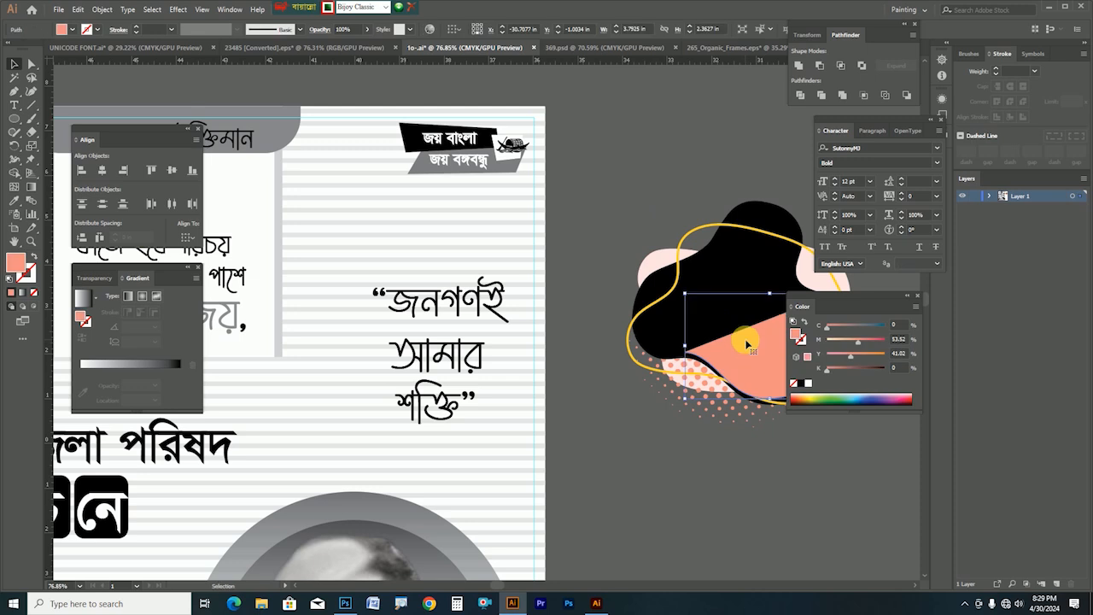
key(Delete)
Step: Recolour the frame's wavy yellow outline with a neutral grey tint
click(700, 227)
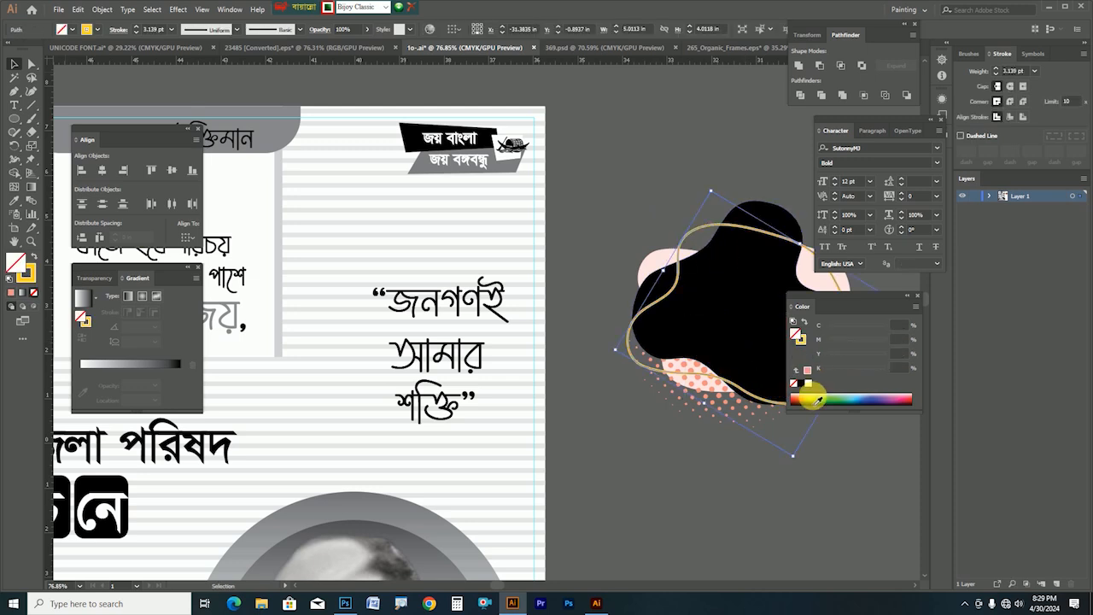
click(800, 337)
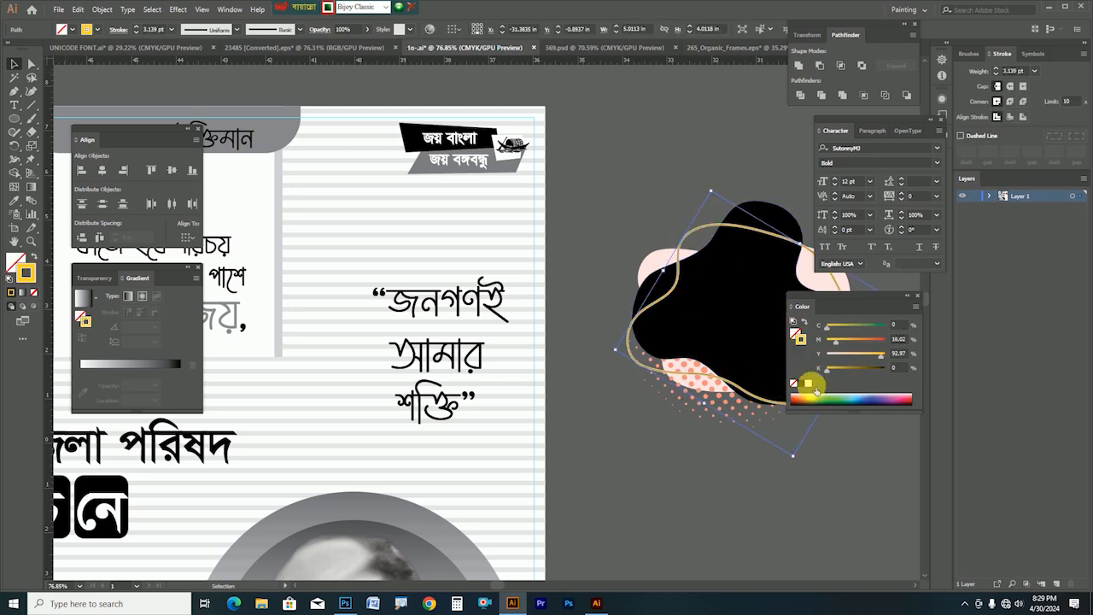
click(811, 384)
click(858, 369)
click(846, 369)
Step: Recolour the pale pink backing shape light grey with C, M and Y at 0 and K at 22
click(656, 227)
click(646, 263)
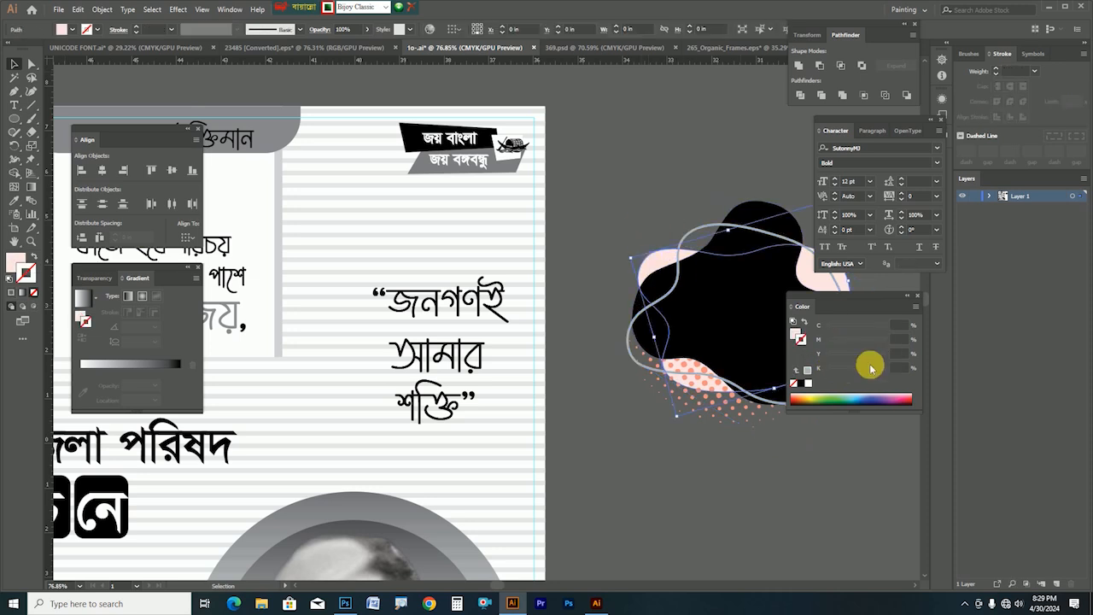
click(794, 335)
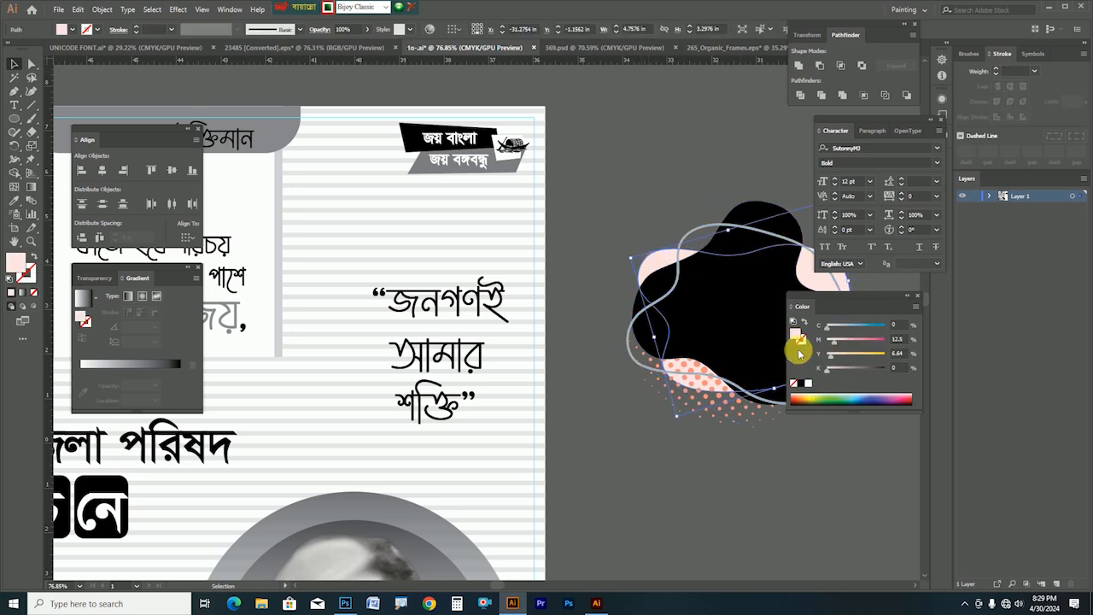
click(807, 385)
drag(829, 371, 840, 372)
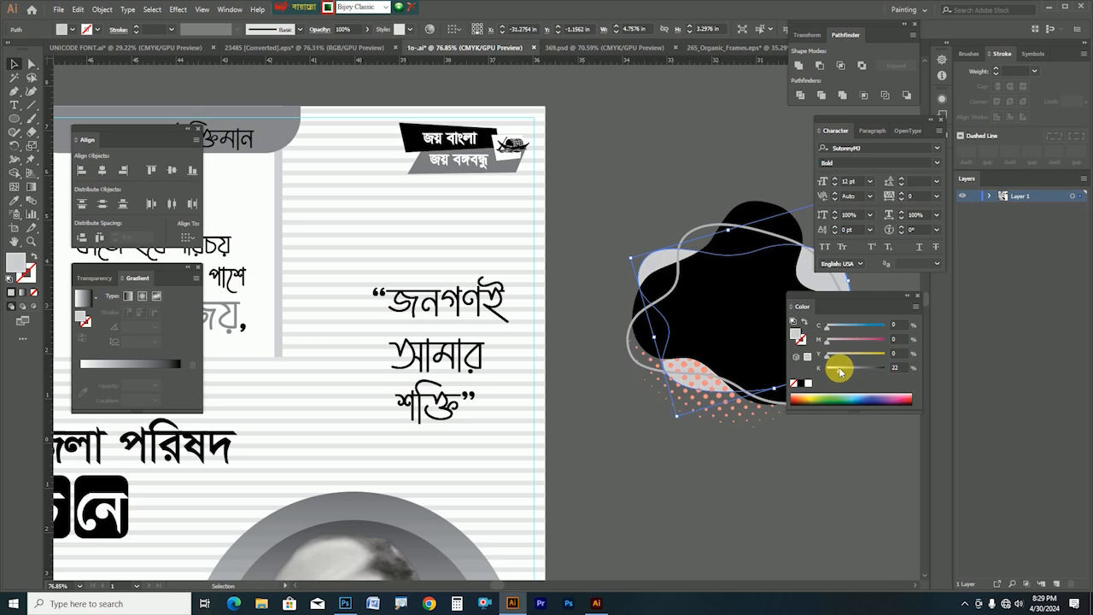
click(631, 202)
Step: Fill the frame's coral halftone dots with black
drag(682, 340, 537, 254)
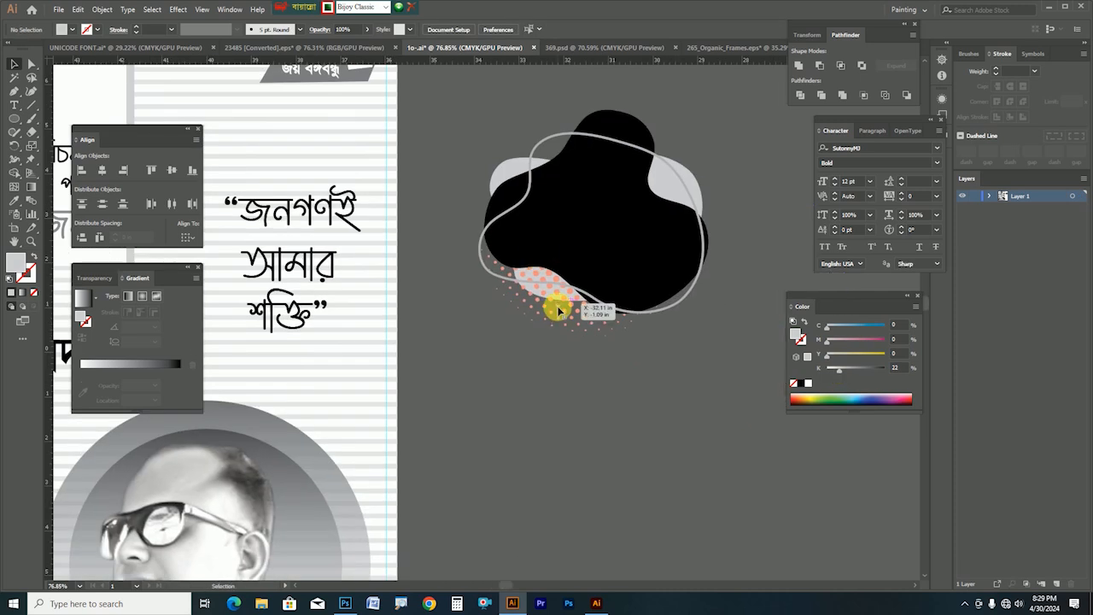
click(561, 312)
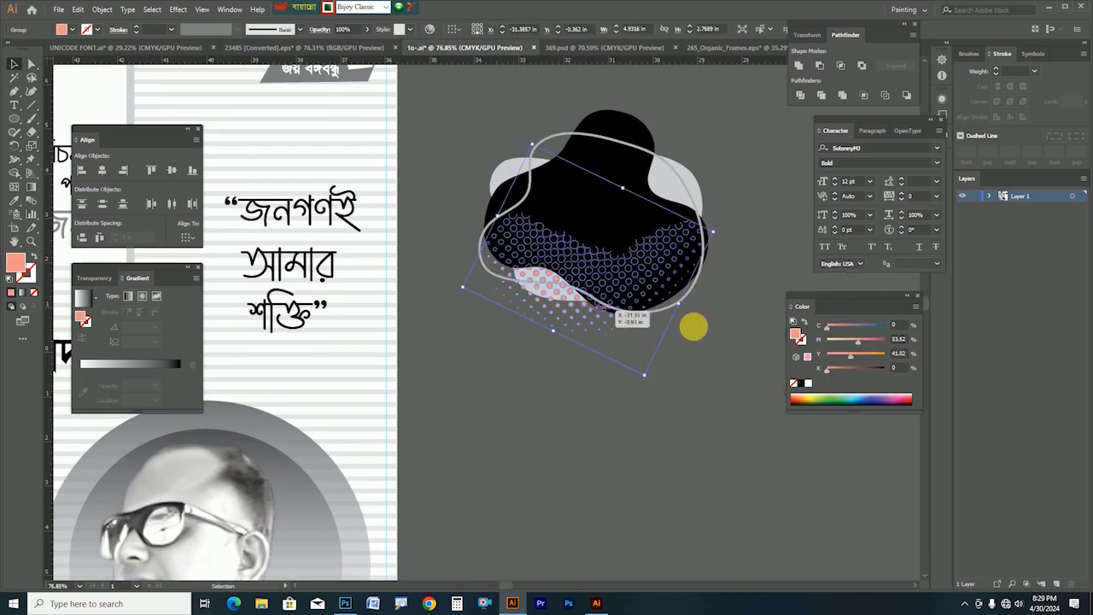
click(801, 383)
click(708, 358)
Step: Group the blob, backing shape, outline and halftone dots of the organic frame
drag(701, 336, 607, 295)
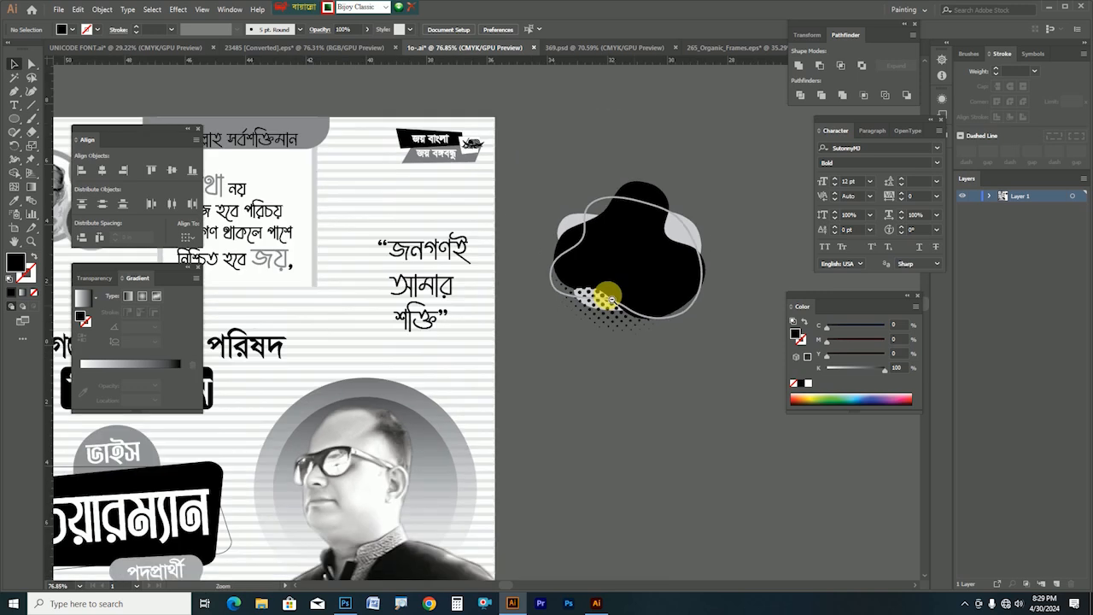
drag(749, 366, 668, 251)
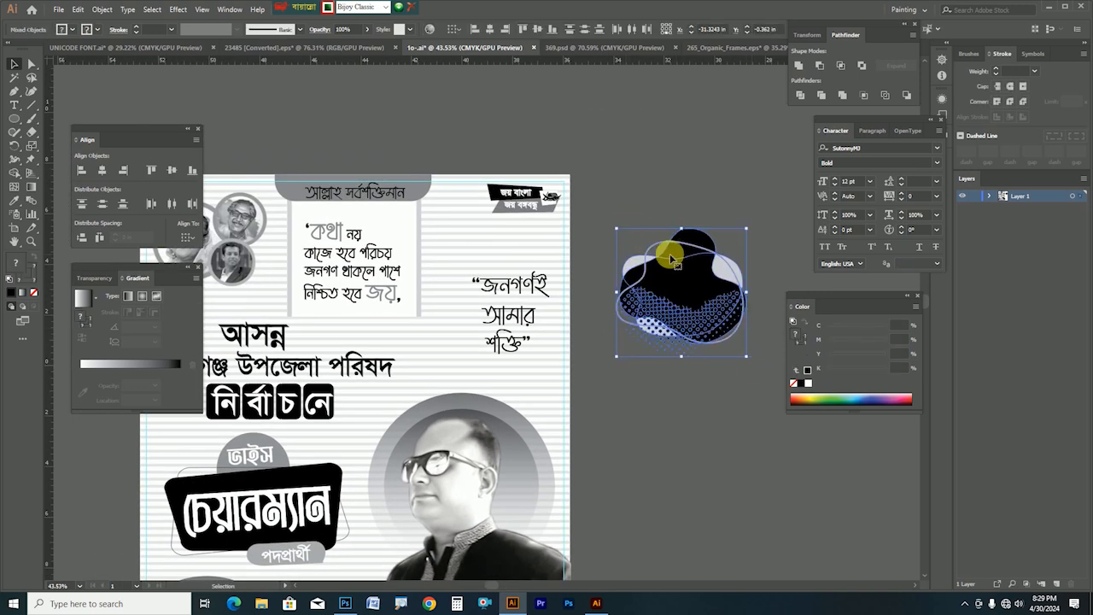
right_click(670, 253)
click(709, 324)
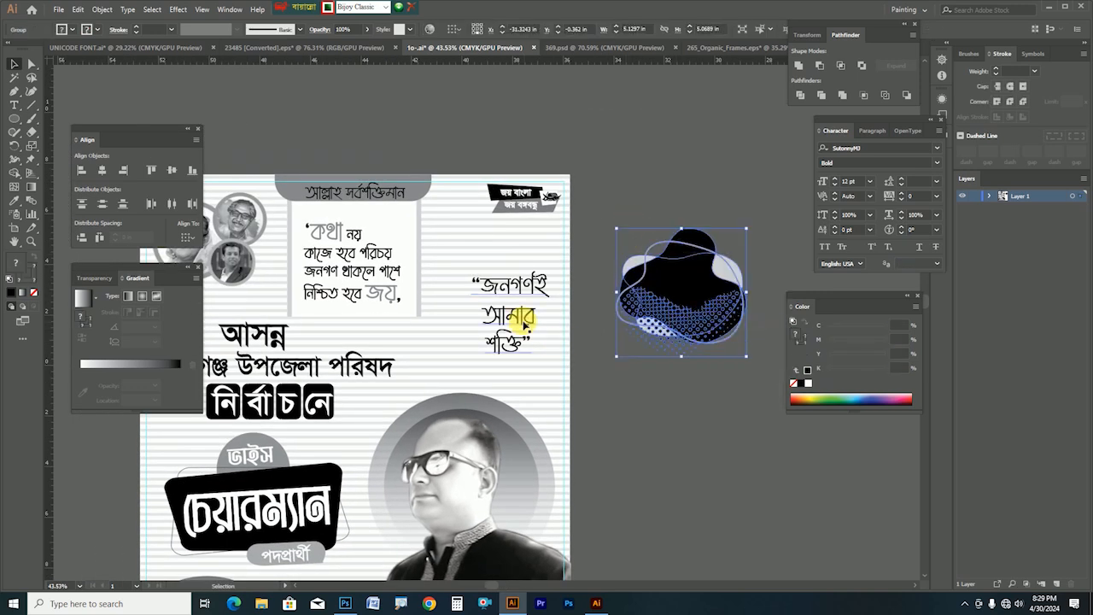
Step: Move the “জনগণই আমার শক্তি” quote from the poster onto the black organic blob and fill it with white
click(525, 326)
drag(525, 325, 695, 307)
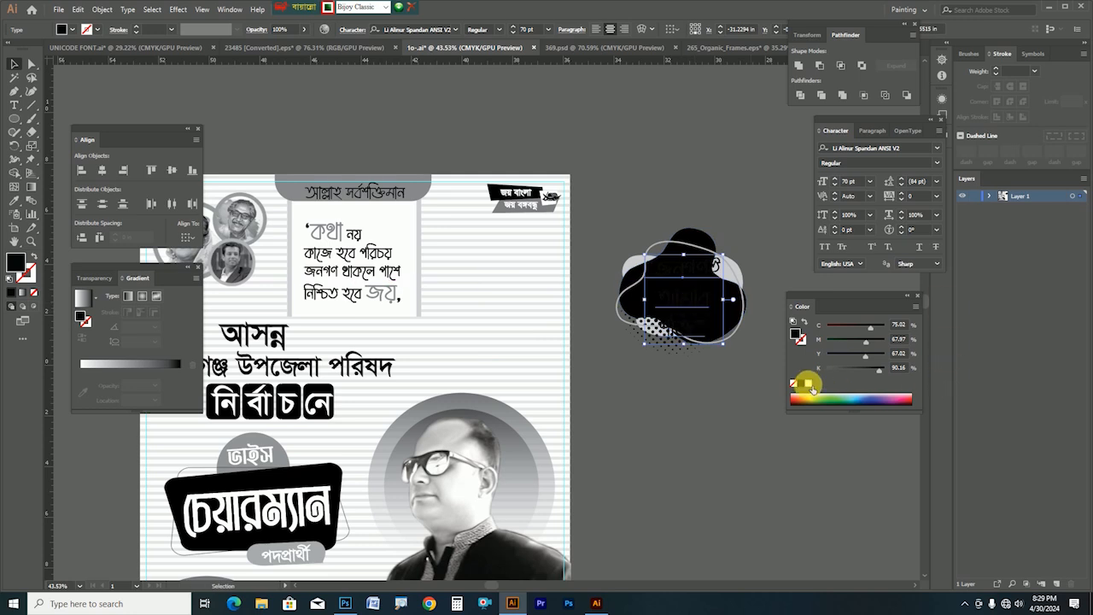
click(808, 383)
Step: Join the quote's last two words as আমার শক্তি on one line and shrink the text to about 59 pt inside the blob
scroll(670, 290, up, 3)
drag(706, 326, 604, 298)
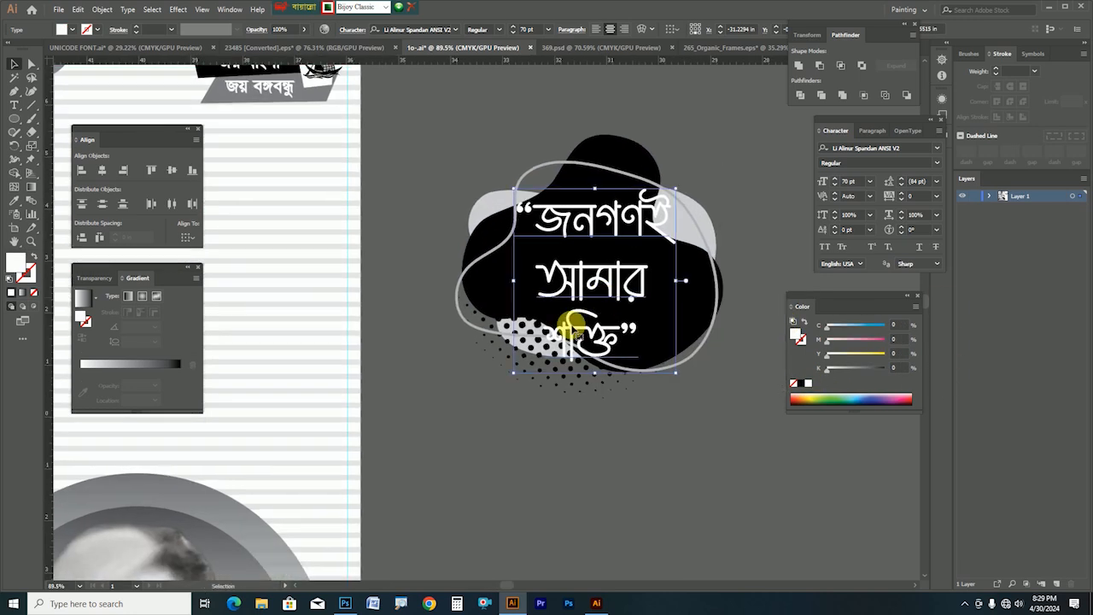
double_click(548, 338)
key(BackSpace)
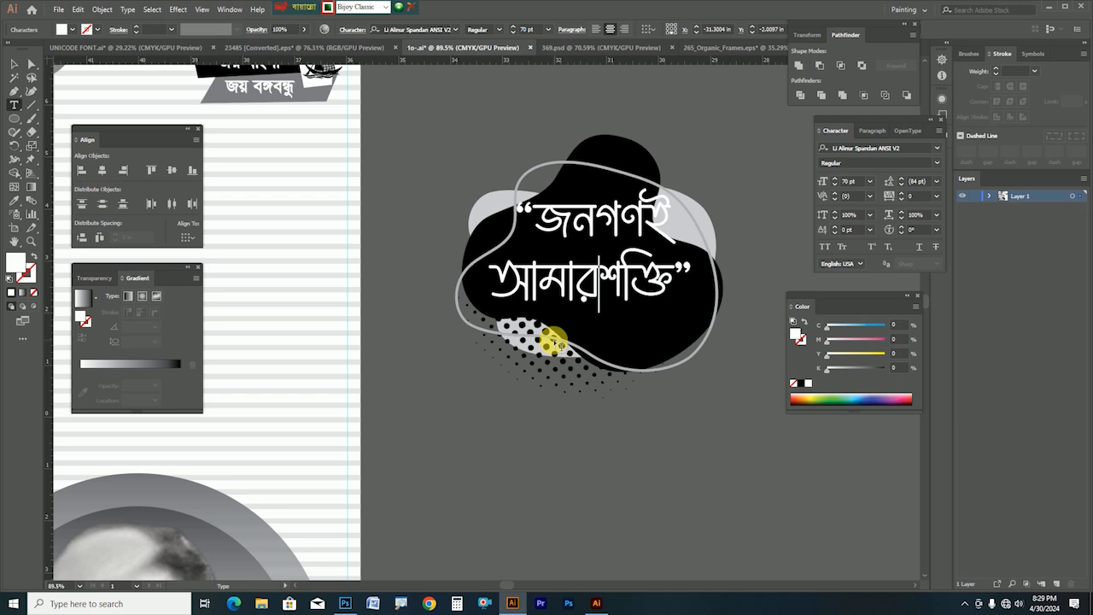
key(Escape)
drag(612, 300, 613, 314)
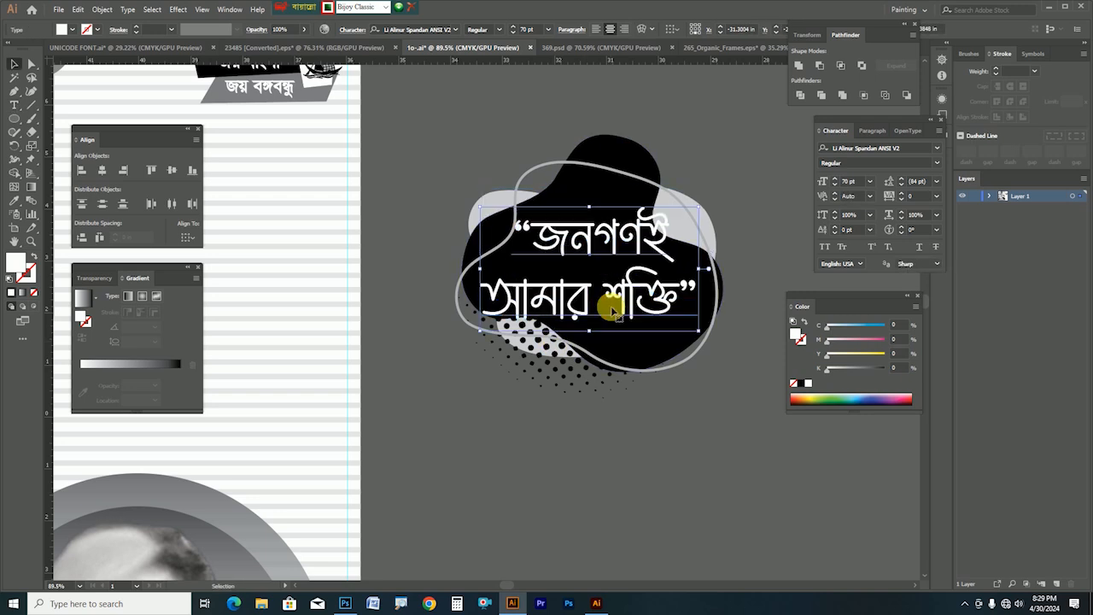
drag(700, 268, 676, 267)
Step: Group the white quote text with the organic frame
click(442, 154)
drag(442, 154, 718, 413)
right_click(552, 270)
click(589, 340)
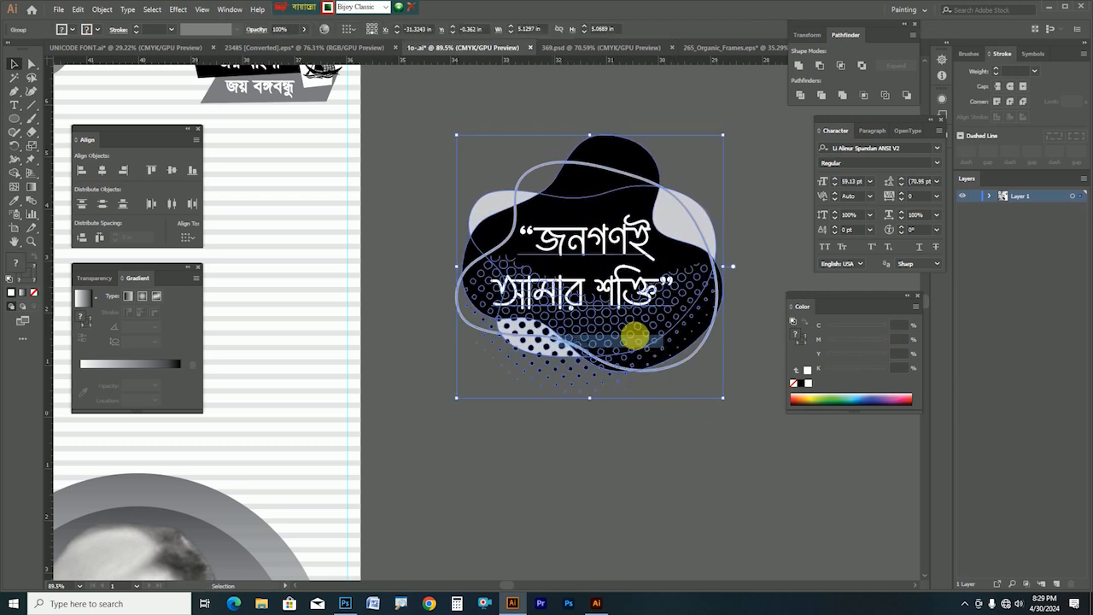
Step: Place the quote badge on the poster above the candidate's portrait, below the slogan badge, and reduce its size to fit
scroll(634, 335, down, 3)
key(Tab)
drag(618, 302, 360, 335)
drag(288, 313, 356, 319)
click(571, 358)
Step: Shift the gradient circles behind the candidate's portrait slightly and enlarge them around the head
alt+scroll(595, 390, down, 3)
drag(532, 371, 603, 327)
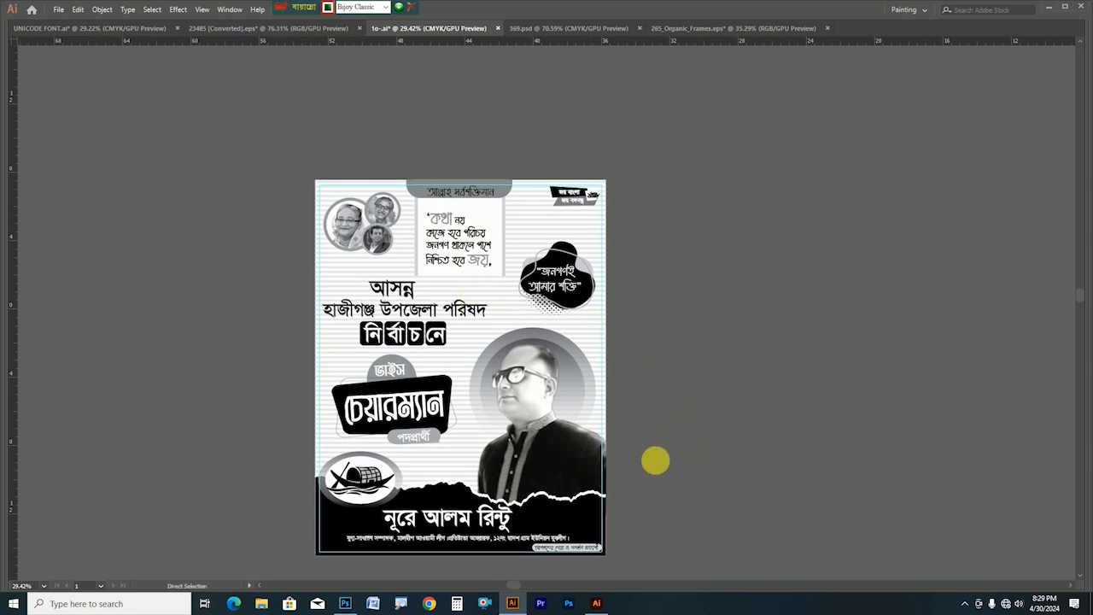
alt+scroll(551, 427, up, 2)
mouse_move(552, 421)
mouse_down()
mouse_move(554, 411)
mouse_move(549, 419)
mouse_up()
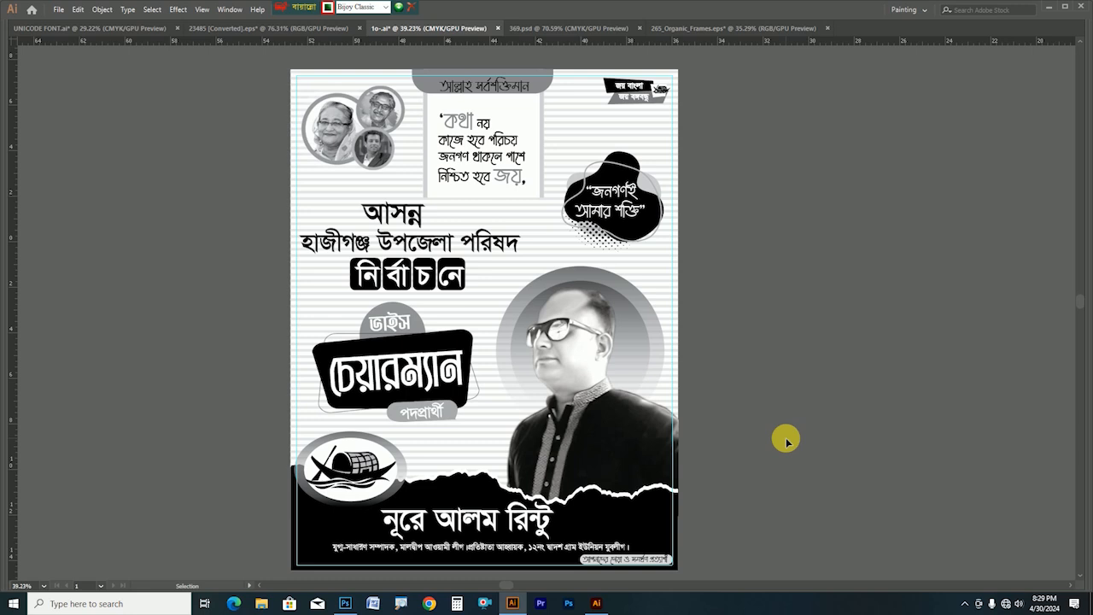
click(665, 286)
drag(649, 341, 642, 336)
shift+drag(580, 265, 584, 248)
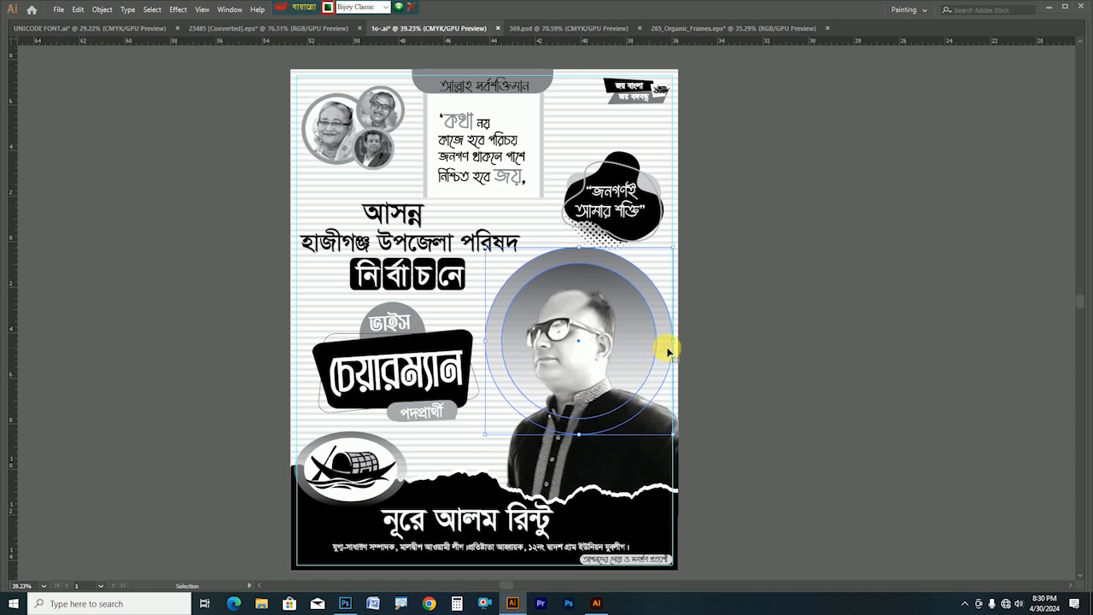
Step: Raise the organic quote badge clear of the portrait circle and nudge the slogan badge inward from the poster's edge
drag(626, 209, 626, 189)
drag(647, 98, 643, 101)
click(796, 195)
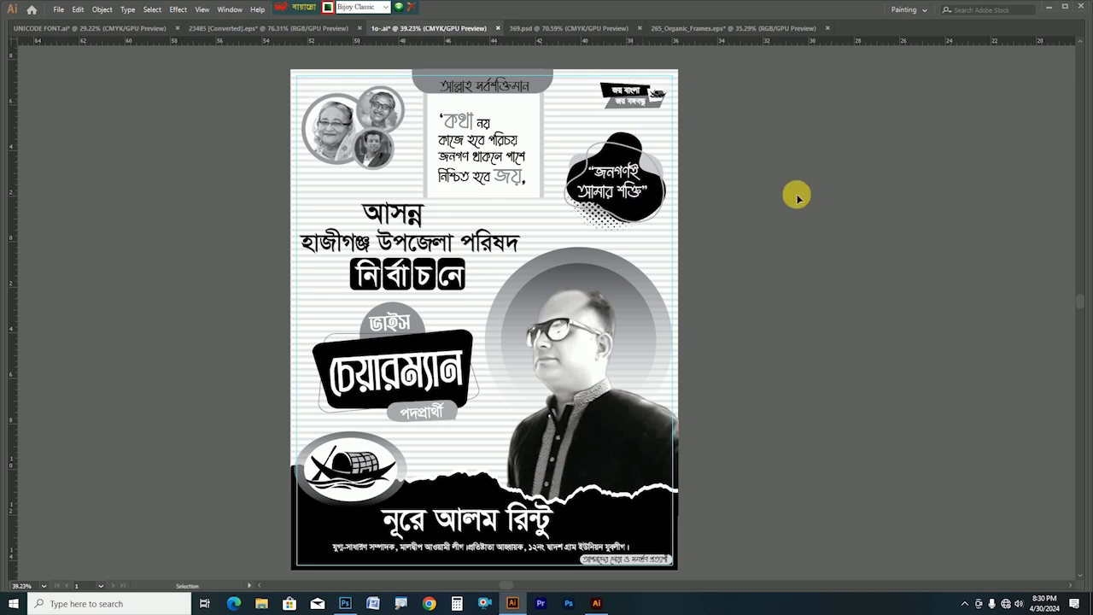
Step: Draw a vertical 1 pt black line about 0.97 in long beside the word আসন্ন and copy it to the word's other side
key(Tab)
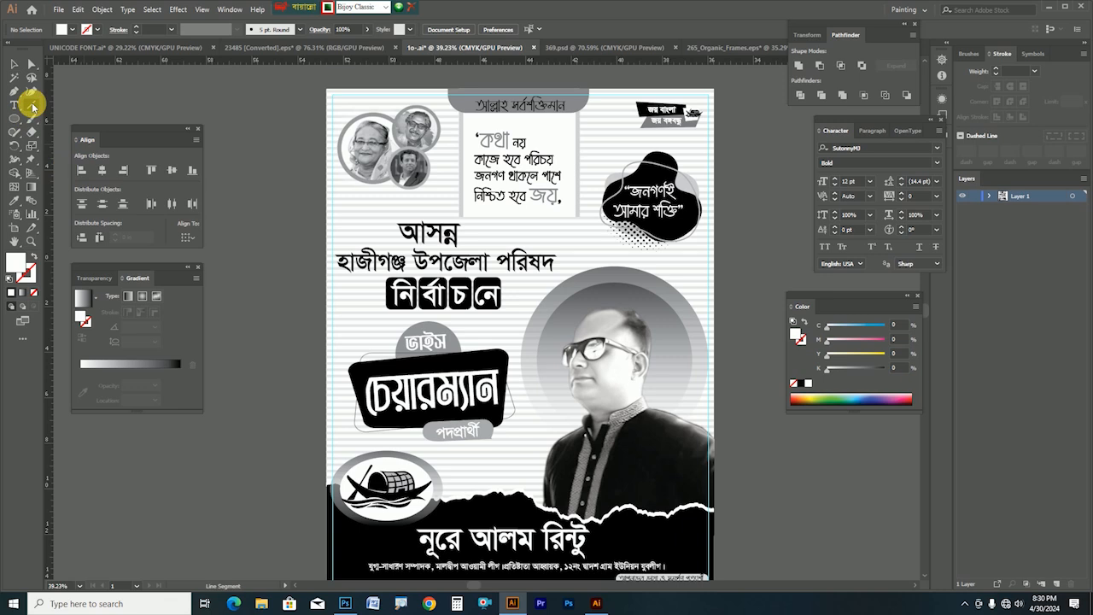
scroll(342, 243, up, 3)
drag(461, 175, 459, 240)
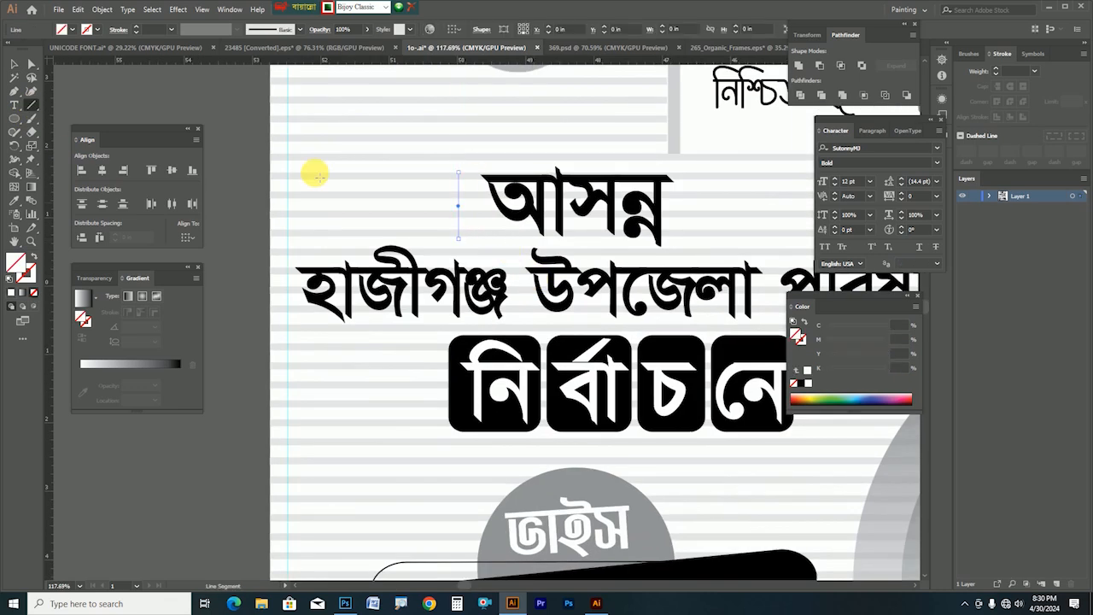
click(13, 65)
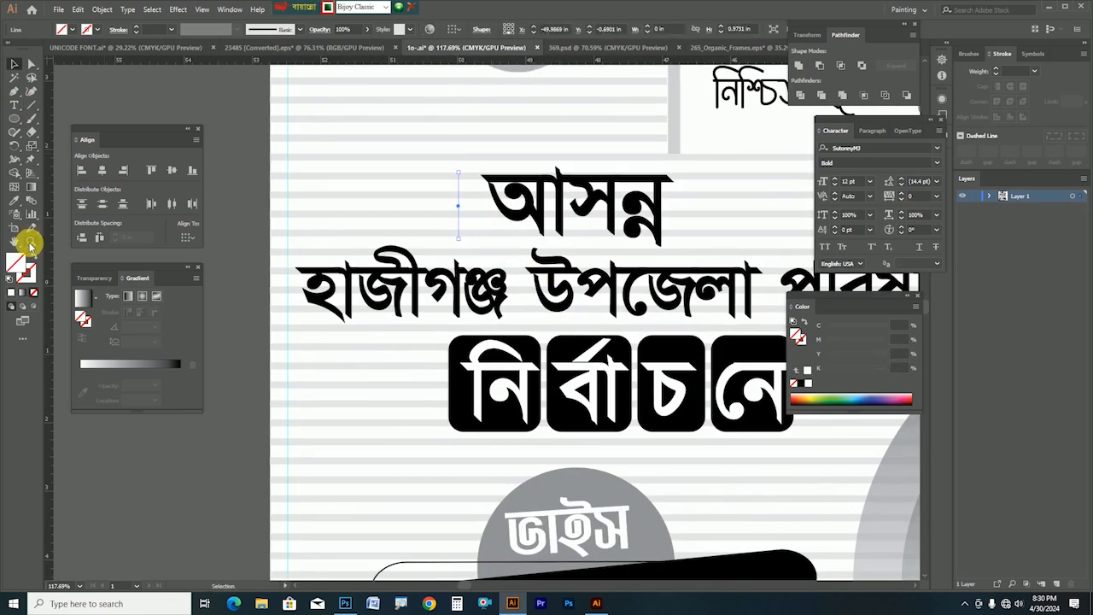
click(11, 293)
click(803, 386)
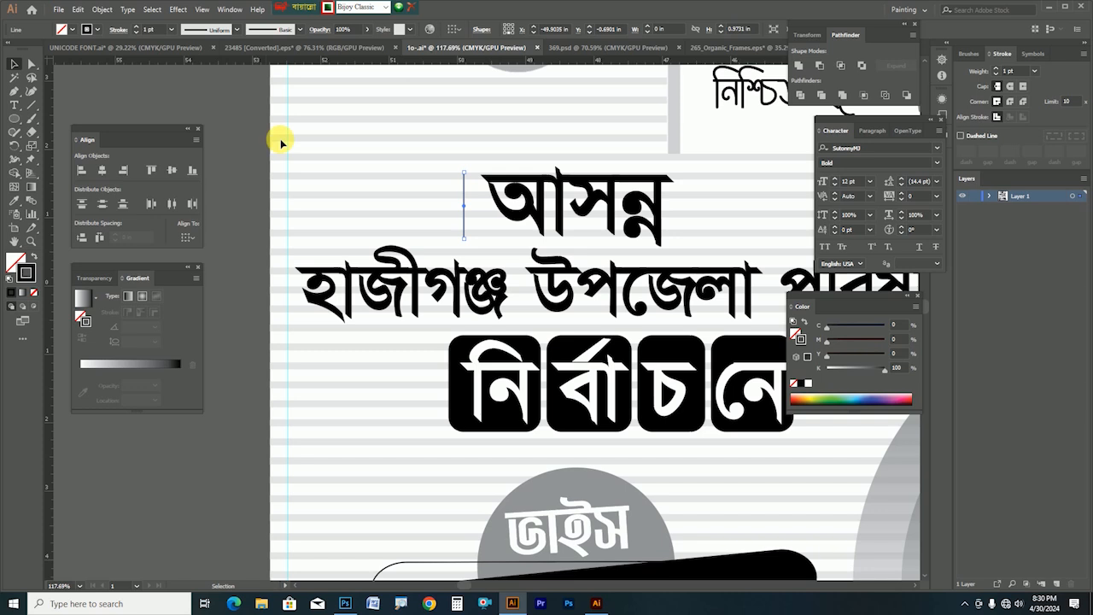
click(242, 115)
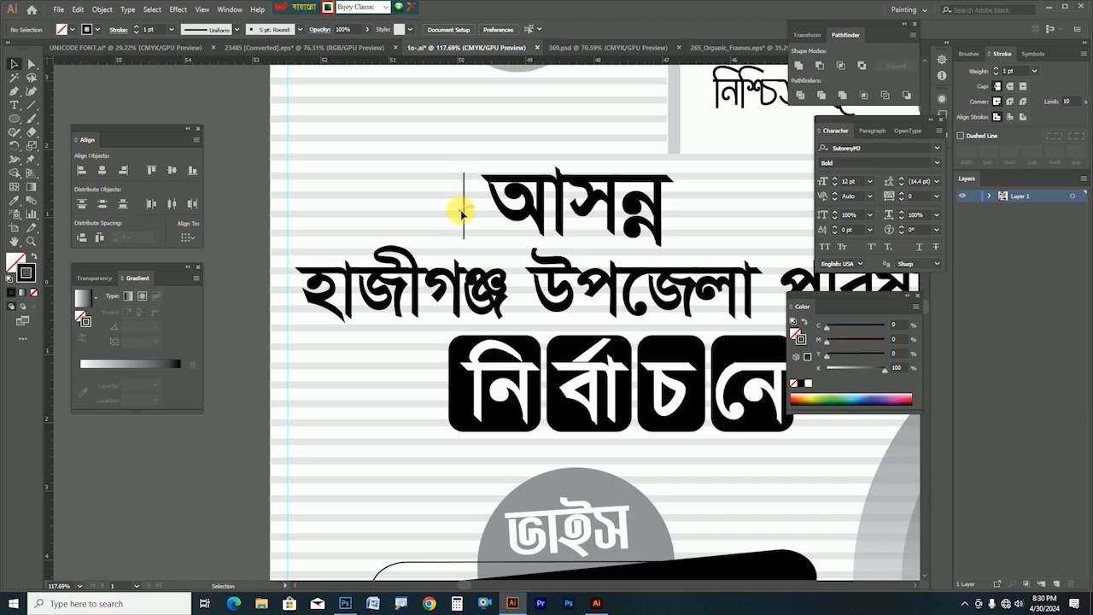
drag(464, 211, 690, 209)
scroll(741, 222, down, 2)
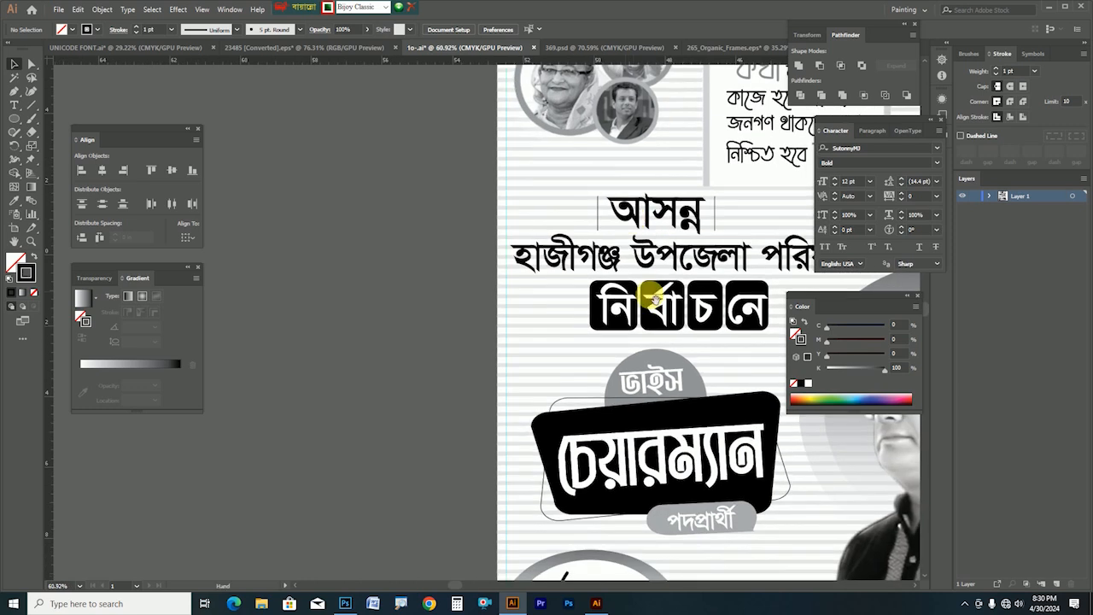
Step: Scale down the হাজীগঞ্জ উপজেলা পরিষদ line and nudge the নির্বাচনে letter boxes slightly left beneath it
drag(653, 298, 463, 282)
key(Tab)
click(622, 235)
drag(629, 228, 546, 232)
click(336, 296)
click(530, 287)
drag(516, 284, 512, 284)
click(312, 374)
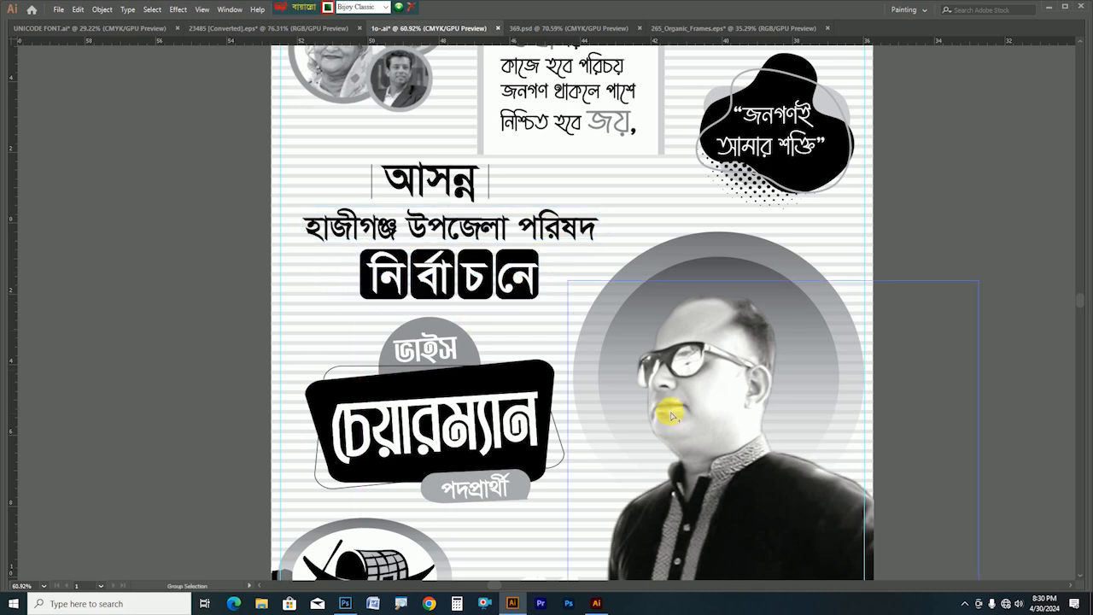
Step: Shift the candidate's name in the black footer to the right and enlarge it
scroll(670, 415, down, 5)
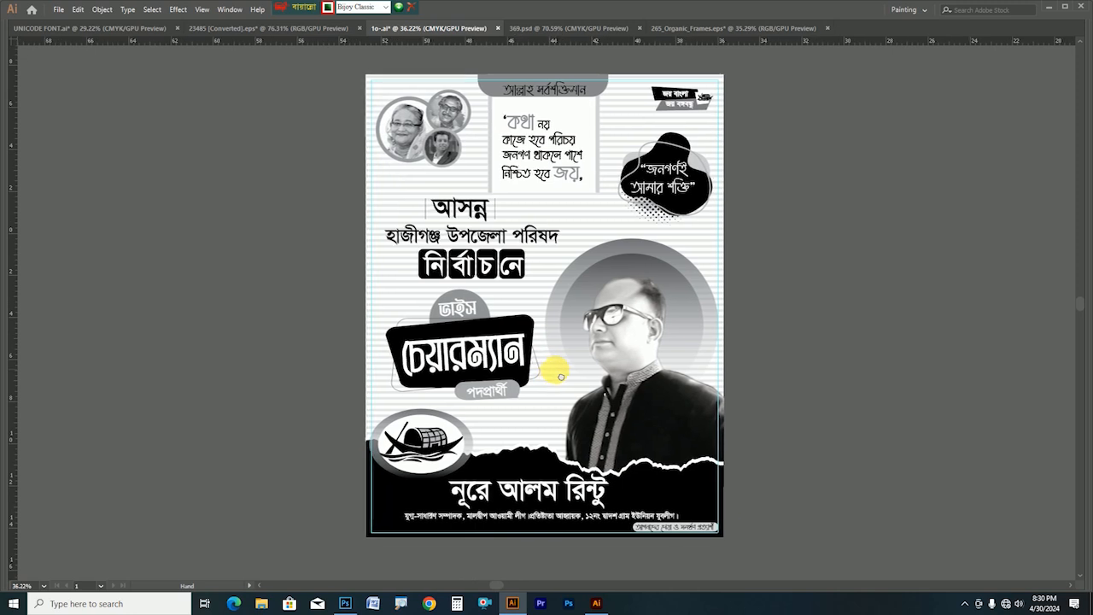
drag(561, 377, 560, 379)
drag(654, 440, 646, 442)
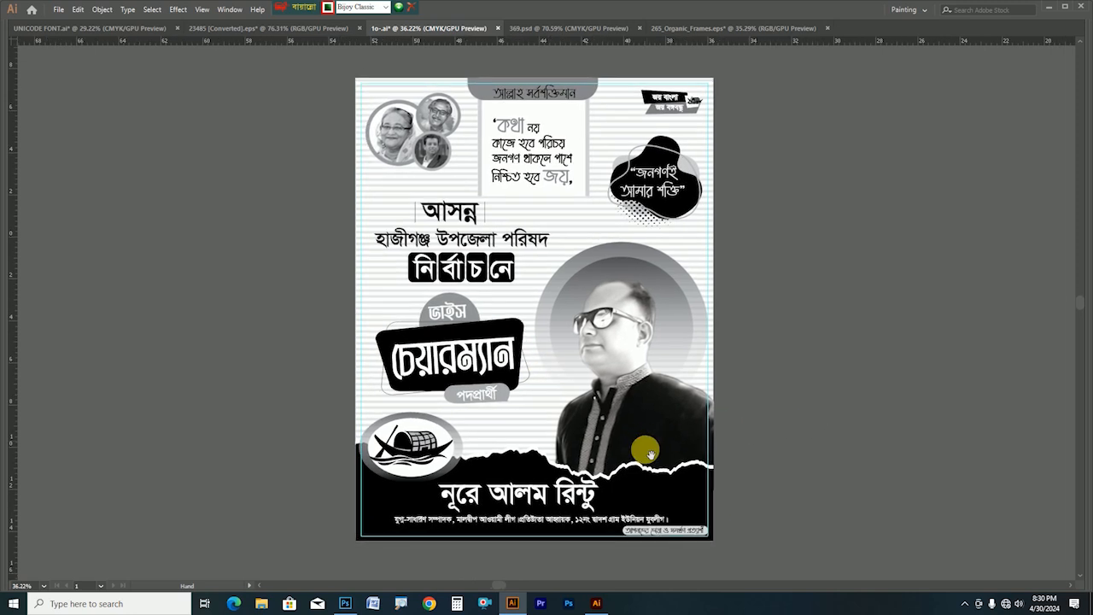
drag(579, 497, 595, 501)
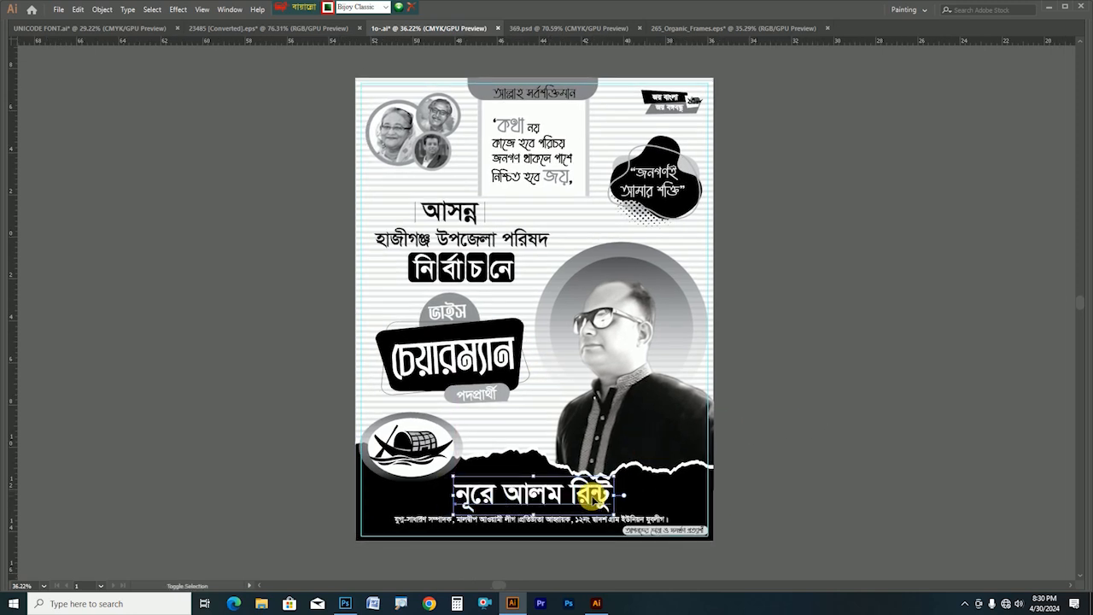
scroll(617, 494, up, 5)
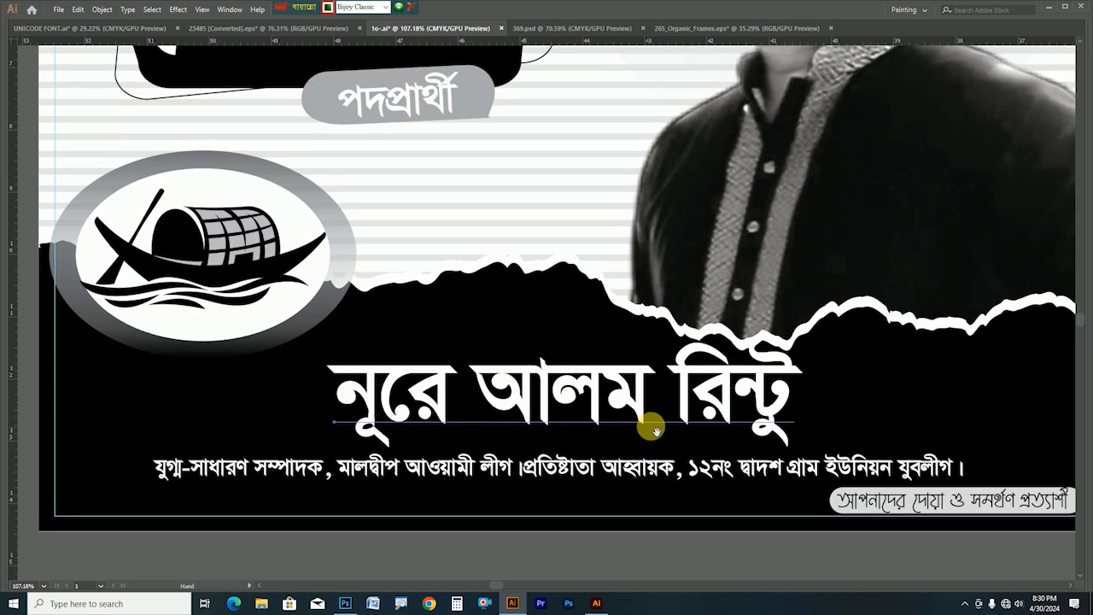
drag(802, 397, 798, 403)
mouse_move(793, 397)
mouse_down()
mouse_move(859, 398)
mouse_move(804, 409)
mouse_up()
Step: Reduce the width of the designation line under the candidate's name and recentre it beneath the name
click(794, 472)
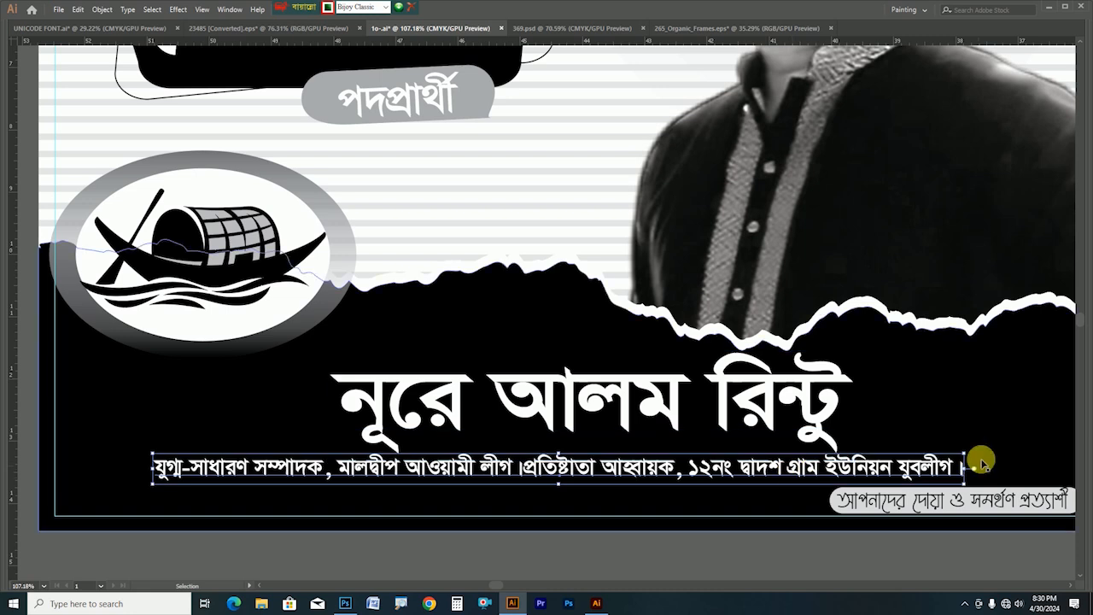
drag(965, 470, 943, 475)
drag(877, 471, 882, 474)
click(949, 446)
key(z)
drag(953, 452, 862, 446)
key(space)
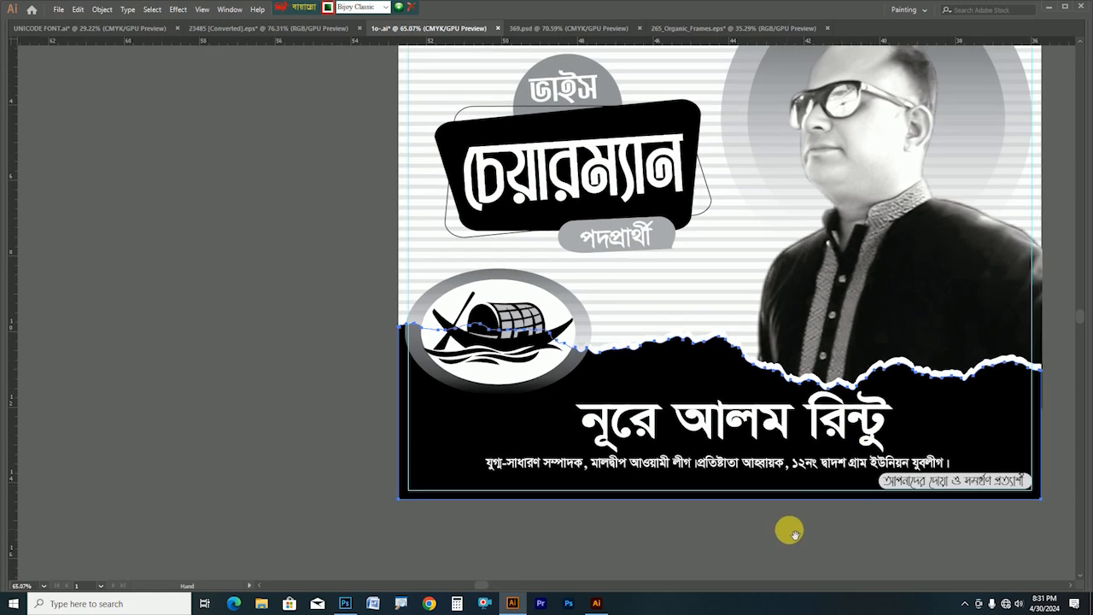
click(787, 536)
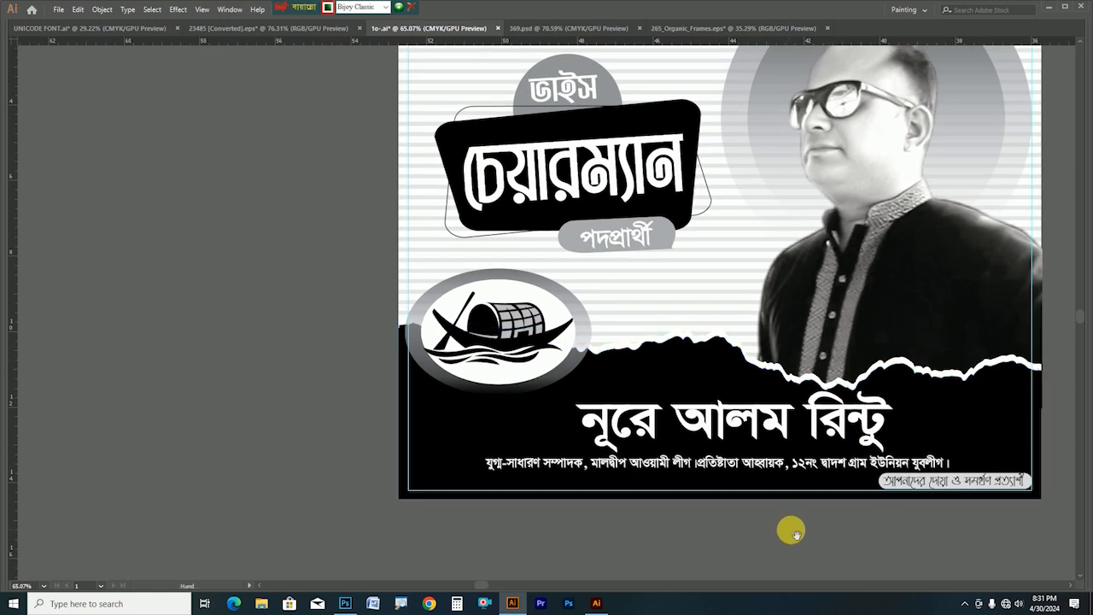
Step: Lighten the fill of the rounded header tab at the poster's top to K 34
drag(786, 371, 631, 386)
key(space)
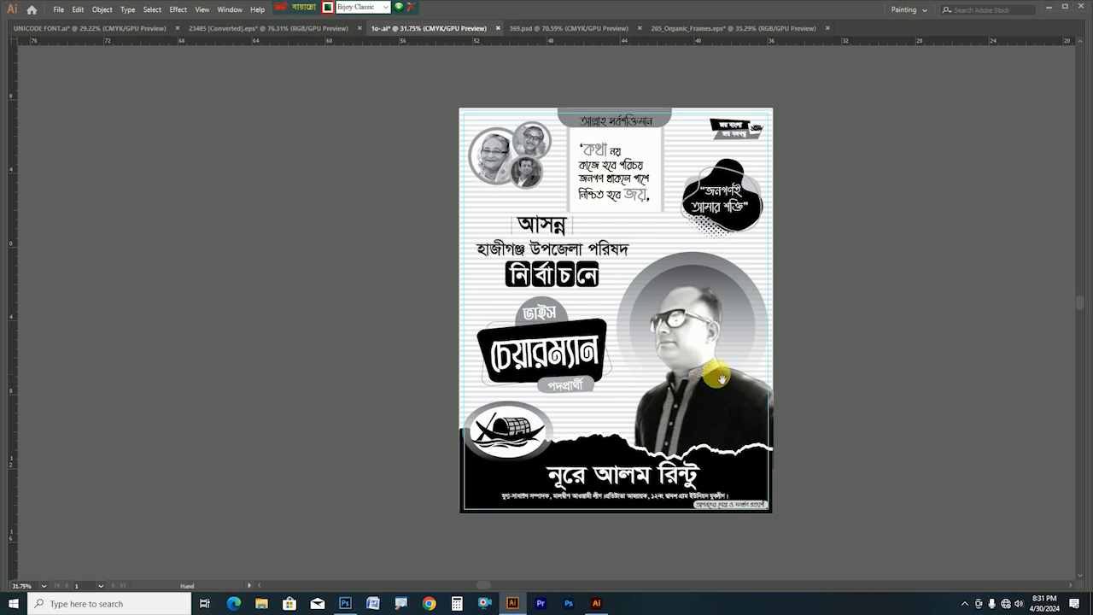
drag(587, 281, 625, 248)
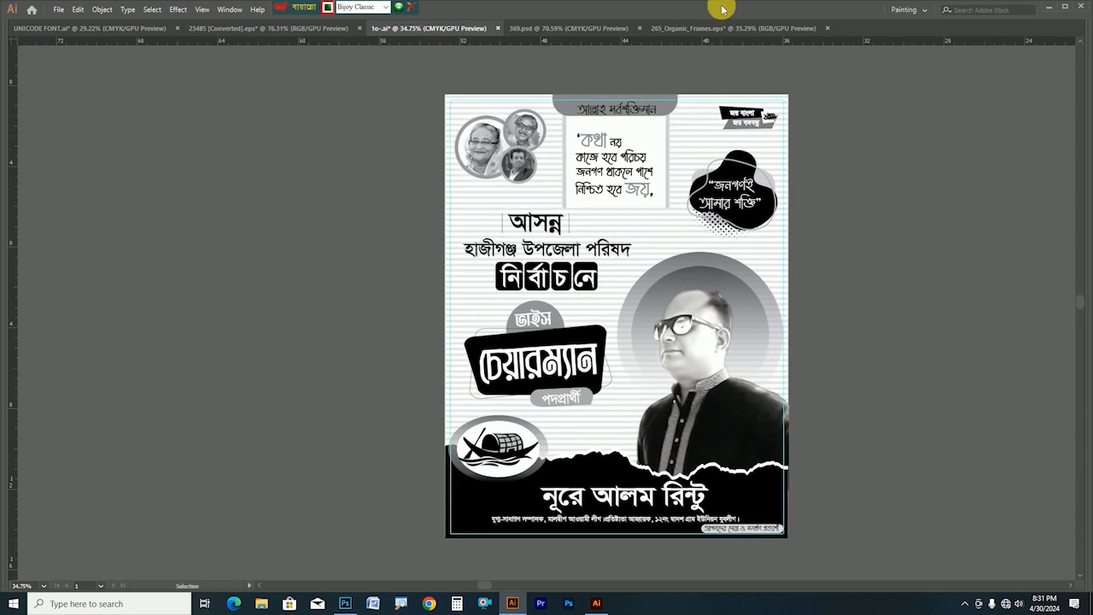
key(Tab)
click(698, 123)
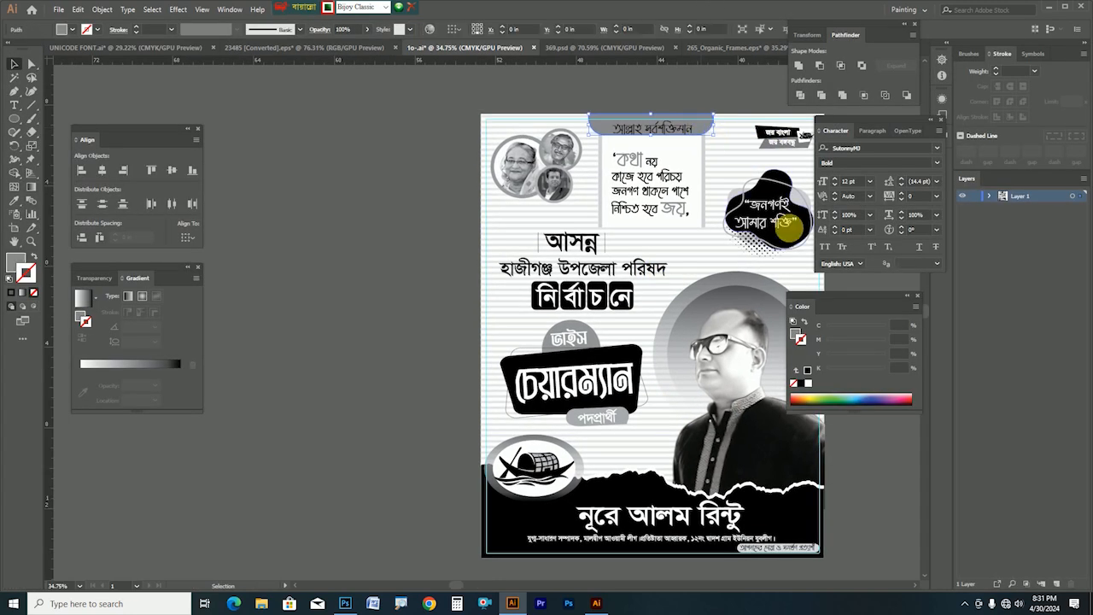
click(796, 335)
click(846, 368)
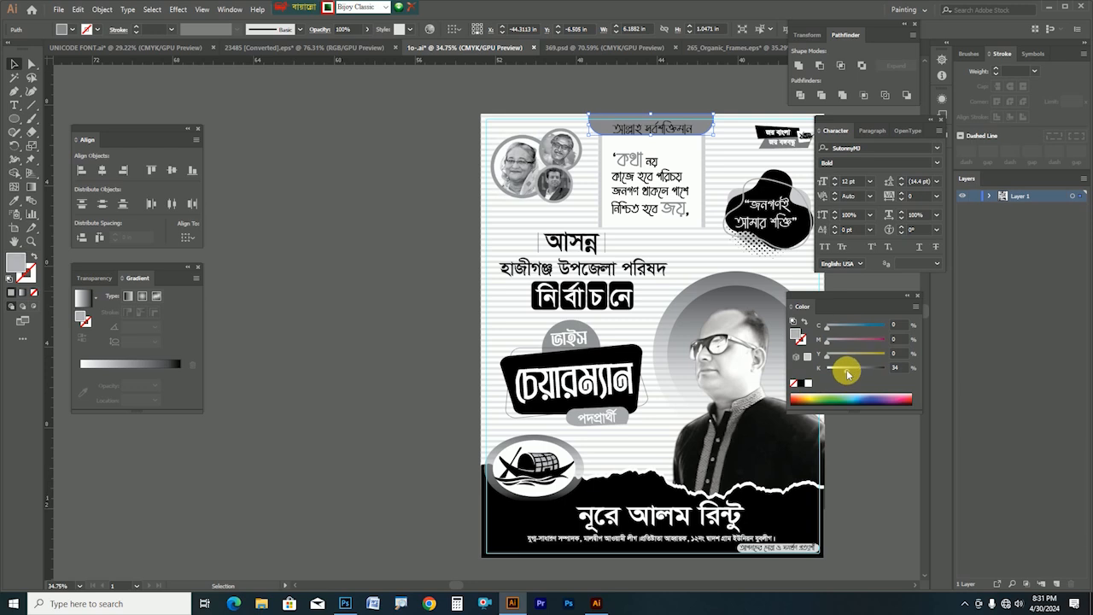
click(464, 332)
key(Tab)
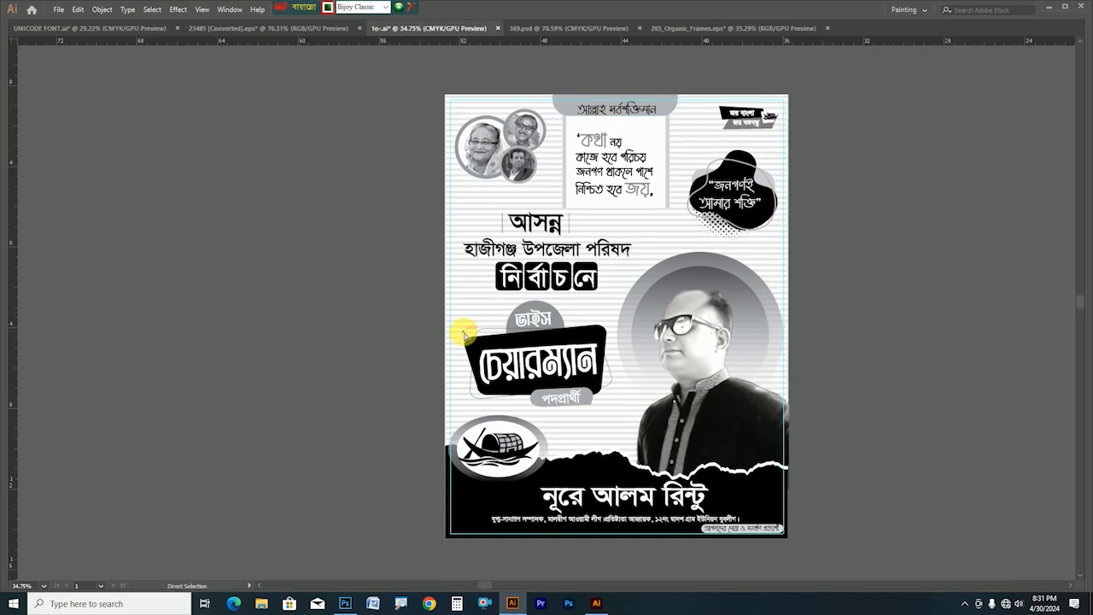